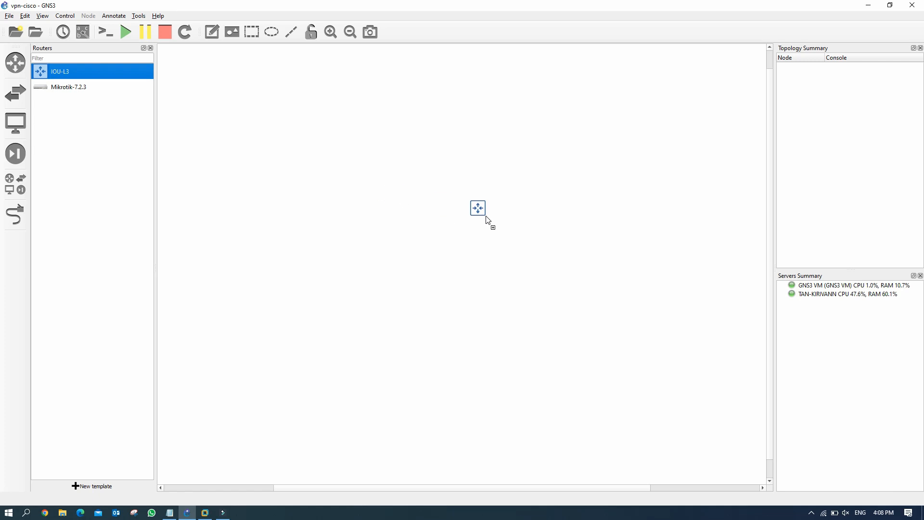
Step: Place an IOU-L2 switch, a FortiGate FG7.0.2 and a second IOU-L2 switch on the canvas
left_click(16, 92)
left_click_drag(47, 136, 520, 324)
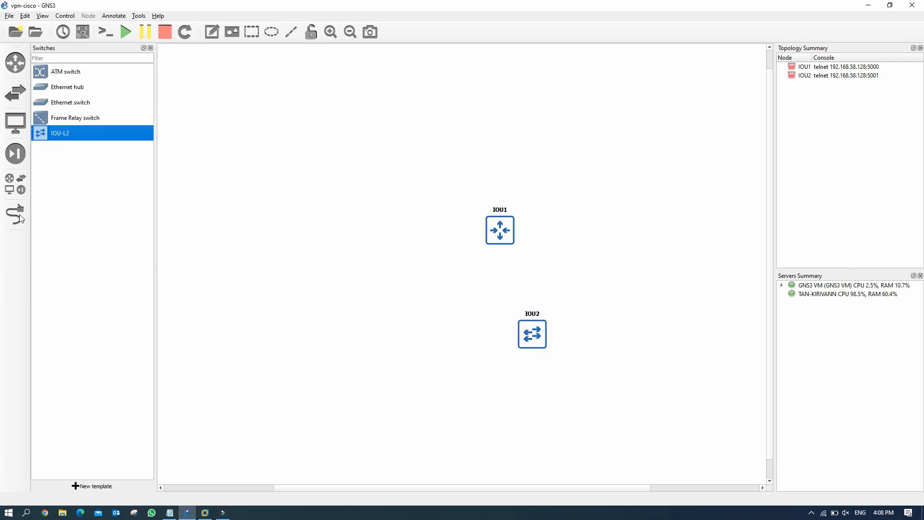
left_click(16, 155)
left_click_drag(49, 75, 316, 239)
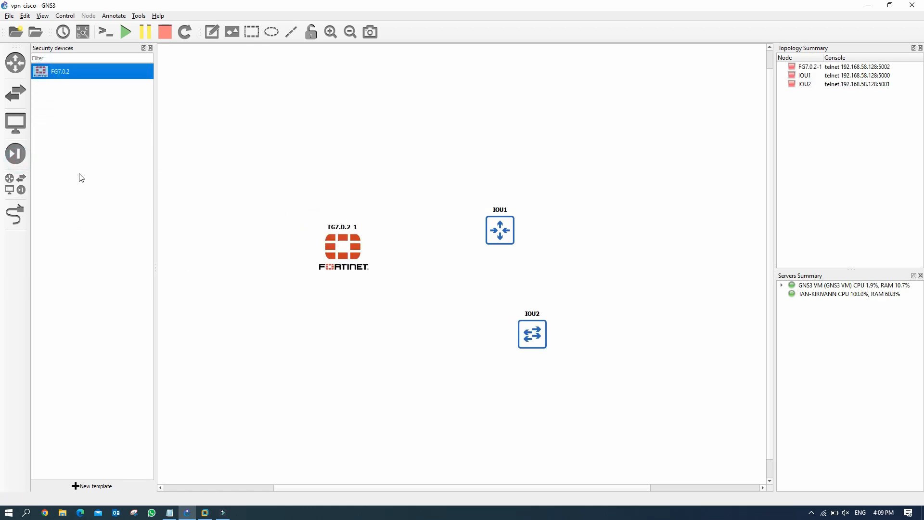
left_click(16, 93)
left_click_drag(53, 132, 336, 354)
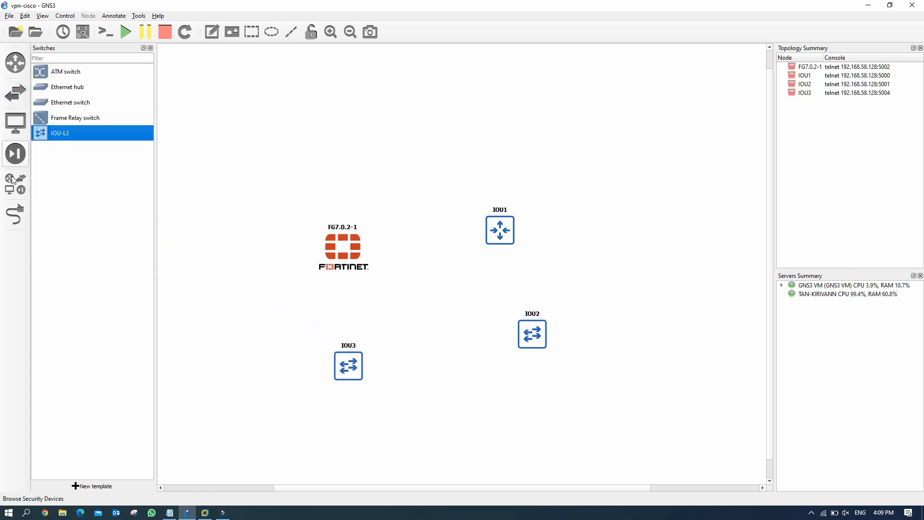
Step: Add a Cloud node hosted on the GNS3 VM
left_click(16, 124)
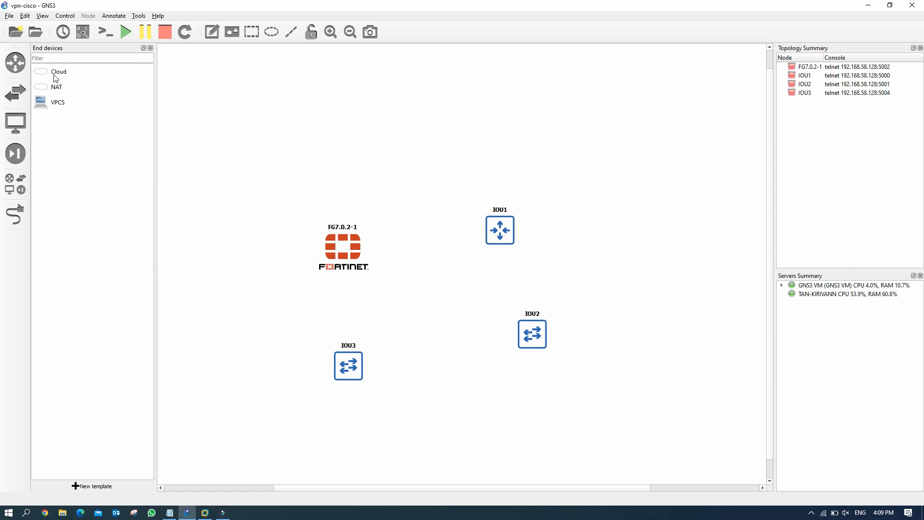
left_click_drag(56, 76, 526, 88)
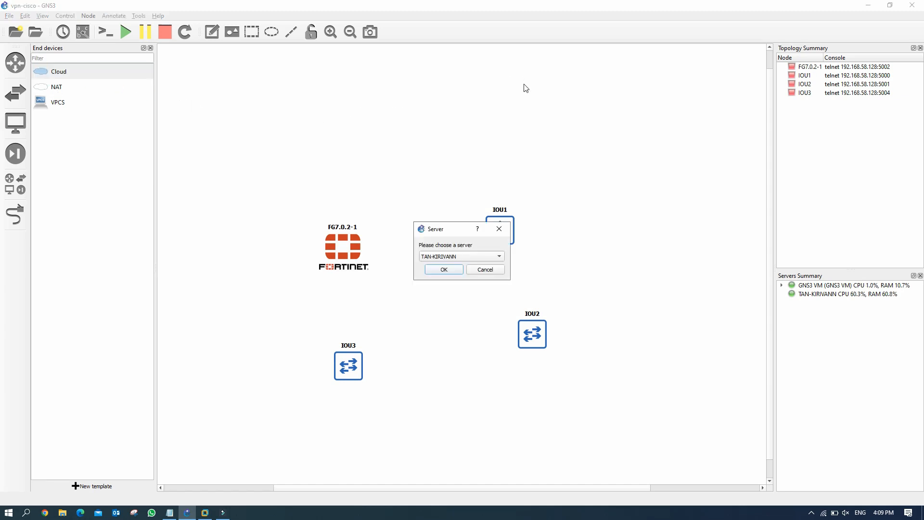
left_click(458, 258)
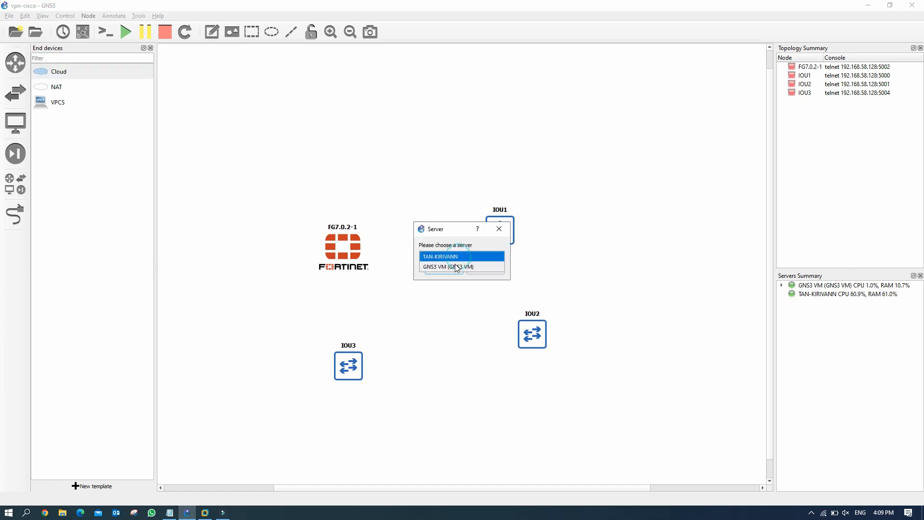
left_click(455, 267)
left_click(443, 268)
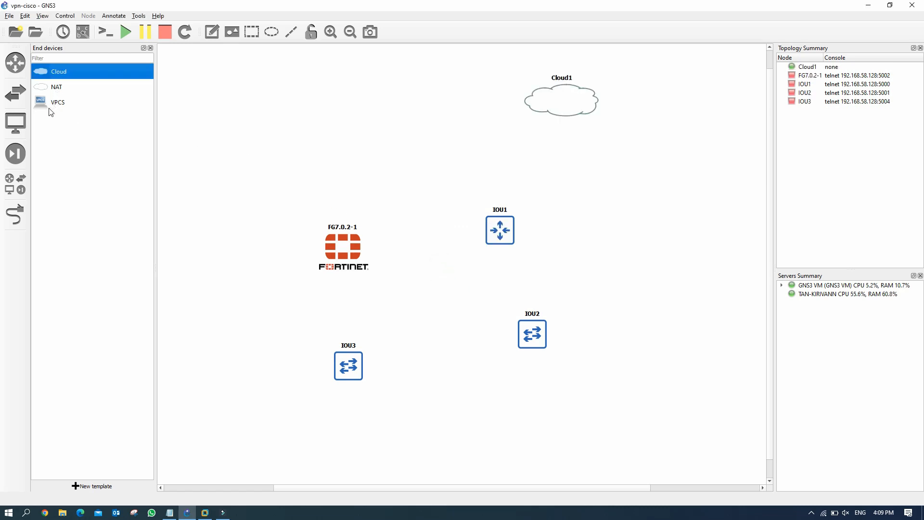
Step: Add VPCS PC1 below IOU3, hosted on the GNS3 VM
left_click_drag(53, 105, 337, 433)
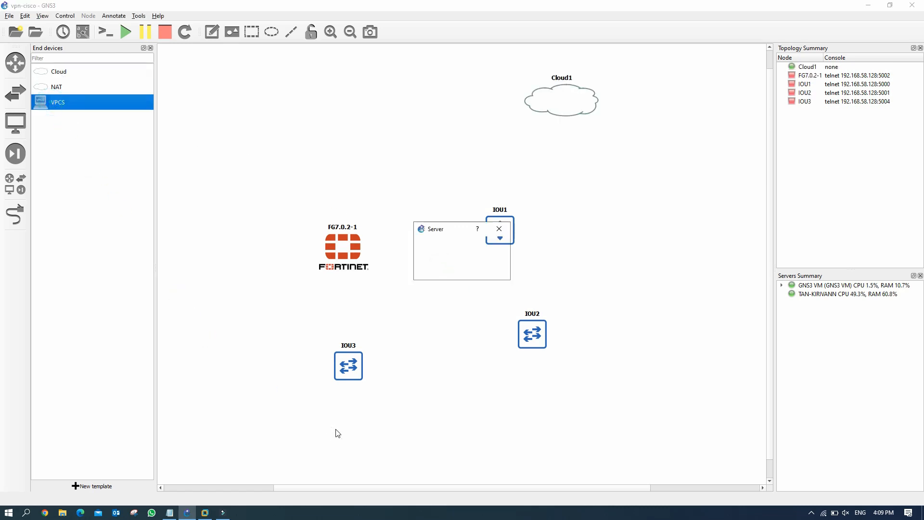
left_click(459, 256)
left_click(461, 264)
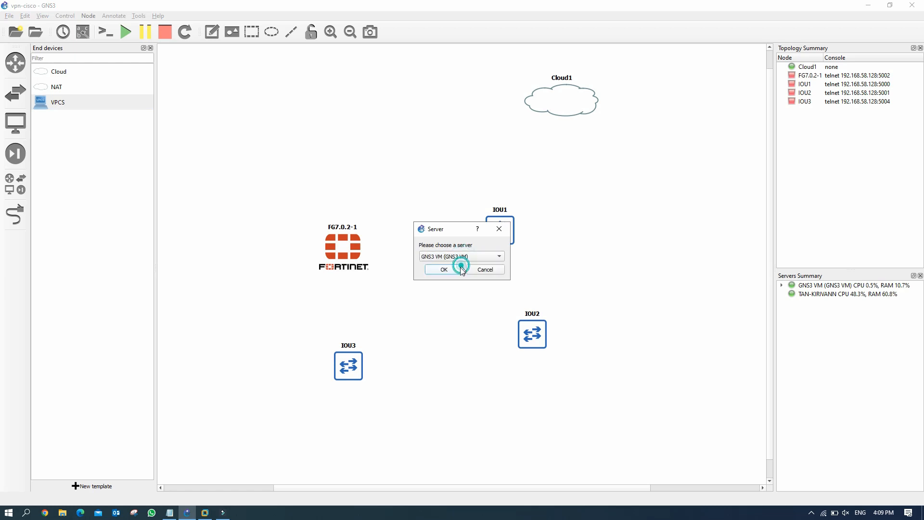
left_click(444, 270)
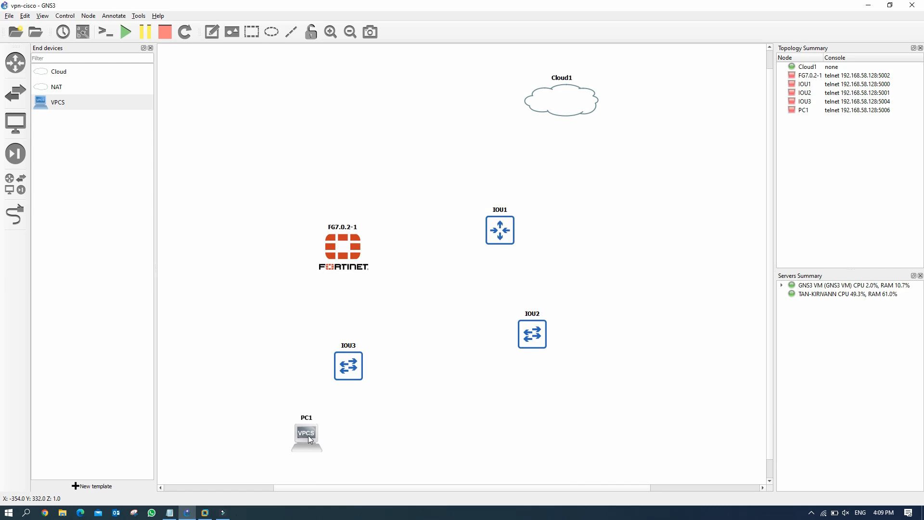
Step: Duplicate PC1 into PC2, then duplicate both into PC3 and PC4, spread along the bottom
right_click(310, 438)
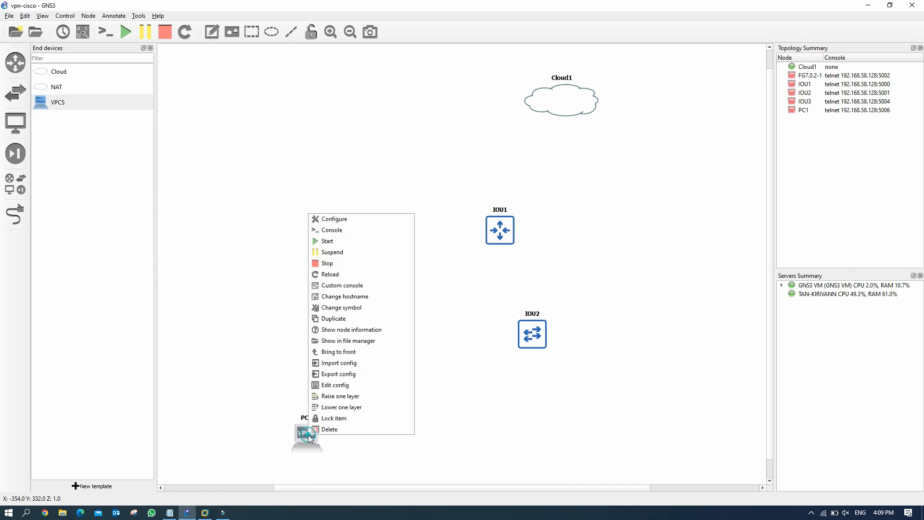
left_click(352, 319)
left_click_drag(326, 441, 360, 434)
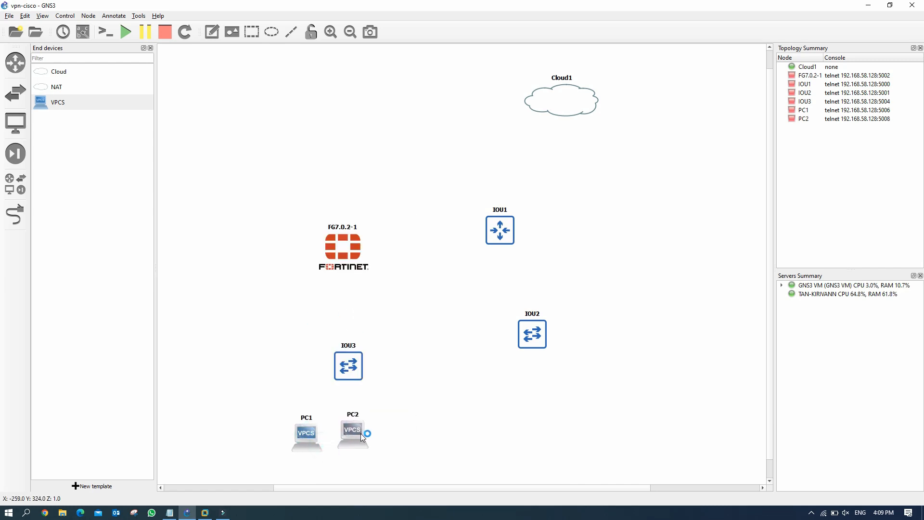
left_click_drag(273, 403, 383, 454)
right_click(355, 436)
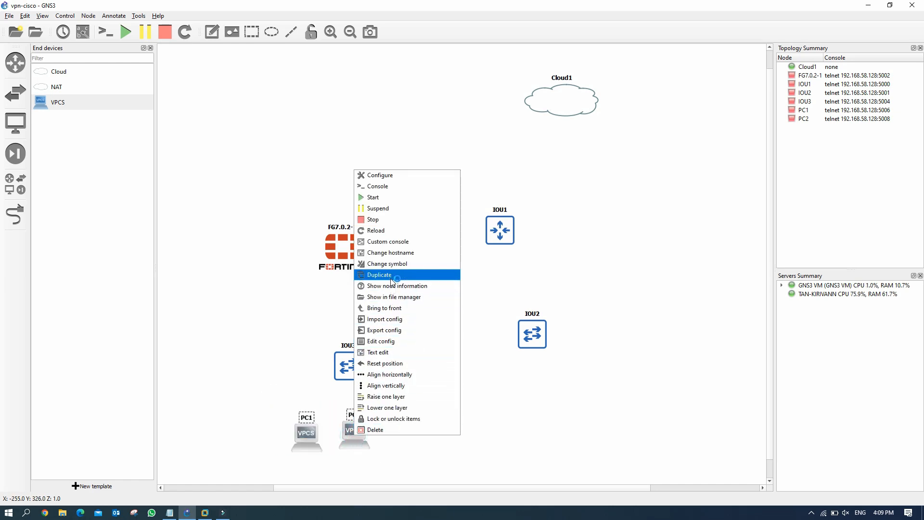
left_click(380, 274)
left_click_drag(418, 446, 596, 433)
left_click_drag(307, 447, 484, 435)
Step: Place an Ethernet switch on the canvas
left_click(15, 93)
left_click_drag(70, 102, 379, 125)
left_click(443, 269)
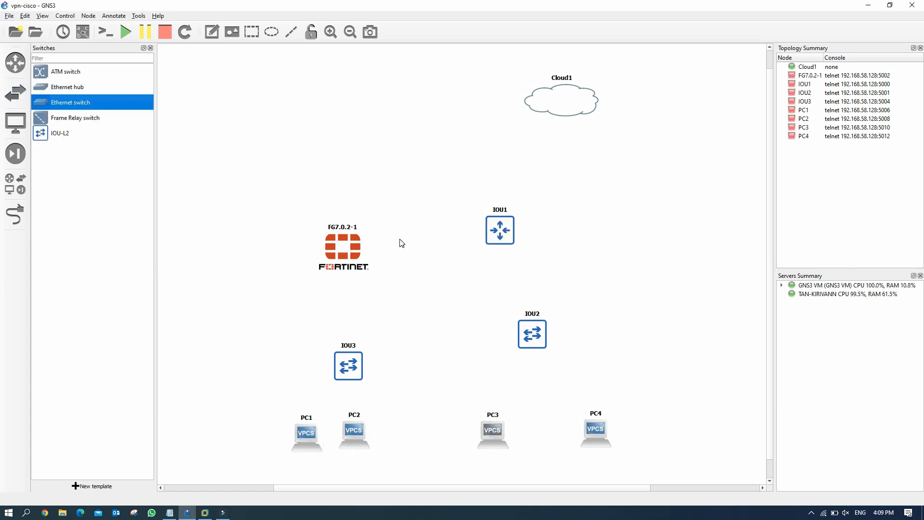
Step: Link the cloud and FortiGate to Switch1, Switch1 to IOU1, and the FortiGate to IOU3
left_click(16, 214)
left_click(437, 159)
left_click(440, 165)
left_click(336, 261)
left_click(344, 267)
left_click(451, 159)
left_click(464, 178)
left_click(500, 251)
left_click(445, 158)
left_click(341, 275)
left_click(361, 292)
left_click(350, 378)
left_click(403, 215)
left_click(341, 393)
Step: Link IOU3 to PC1 and PC2
left_click(376, 233)
left_click(331, 455)
left_click(354, 397)
left_click(406, 265)
left_click(353, 451)
left_click(375, 456)
Step: Link IOU1 to IOU2, and IOU2 to PC3 and PC4
left_click(500, 260)
left_click(523, 284)
left_click(529, 353)
left_click(553, 183)
left_click(527, 362)
left_click(553, 202)
left_click(494, 451)
left_click(516, 458)
left_click(537, 360)
left_click(554, 210)
left_click(598, 453)
left_click(614, 460)
key("Escape")
Step: Rename Cloud1 to Internet, Switch1 to ISP-WAN and IOU1 to CISCO
double_click(568, 101)
type("Internet")
key("Return")
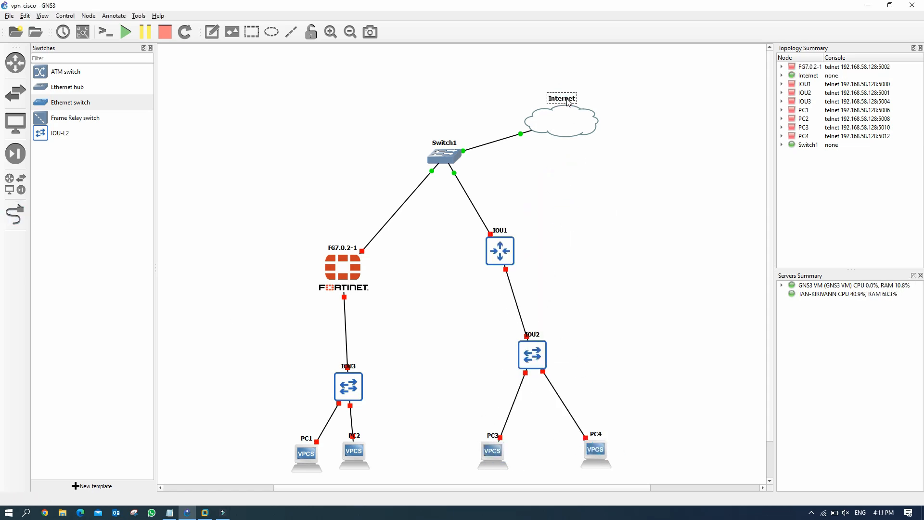
double_click(443, 143)
type("ISP-WA")
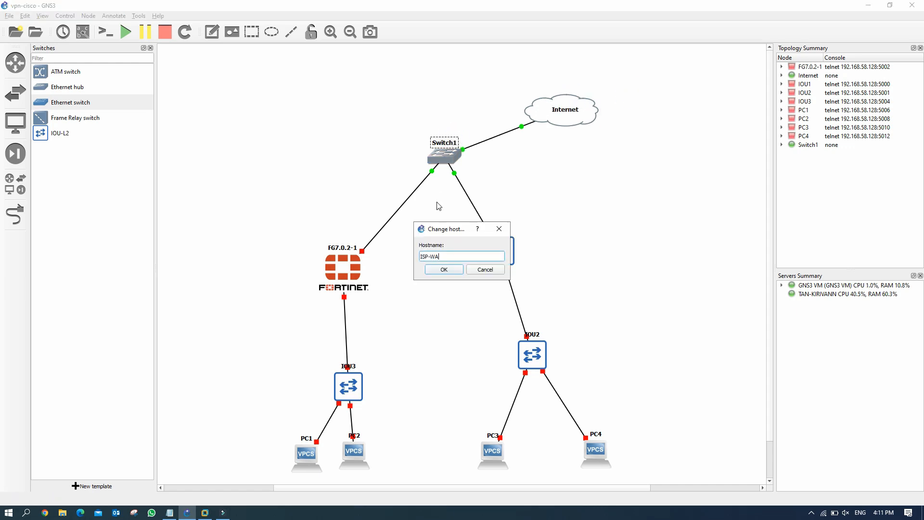
type("N")
key("Return")
double_click(498, 231)
left_click(438, 269)
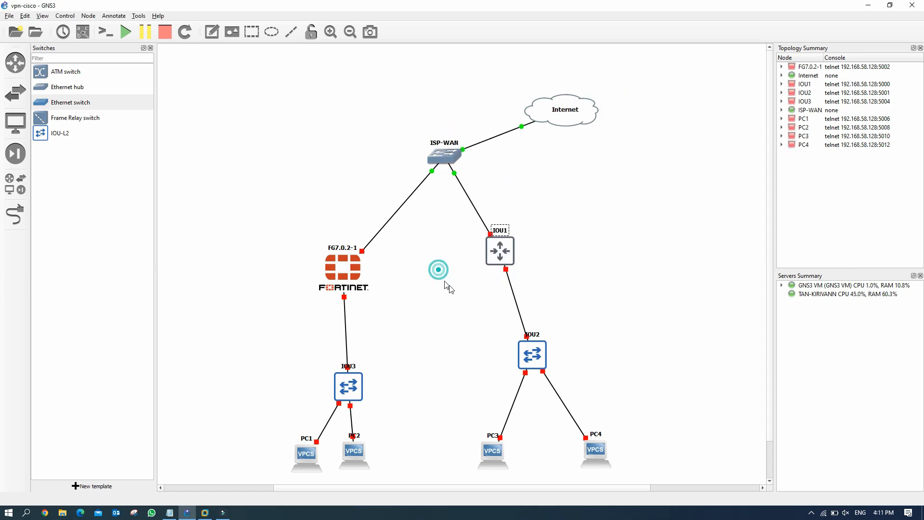
Step: Rearrange the nodes: ISP-WAN and Internet on top, CISCO above IOU2, PCs beneath their switches
left_click(150, 48)
left_click_drag(380, 162, 367, 127)
left_click_drag(492, 118, 479, 96)
left_click_drag(364, 126, 352, 116)
left_click_drag(279, 267, 207, 192)
left_click_drag(437, 248, 477, 193)
left_click_drag(286, 386, 206, 313)
left_click_drag(244, 454, 124, 423)
left_click_drag(287, 453, 281, 421)
left_click_drag(471, 355, 481, 308)
left_click_drag(475, 200, 495, 188)
left_click_drag(481, 309, 496, 311)
left_click_drag(532, 450, 583, 429)
left_click_drag(430, 451, 426, 427)
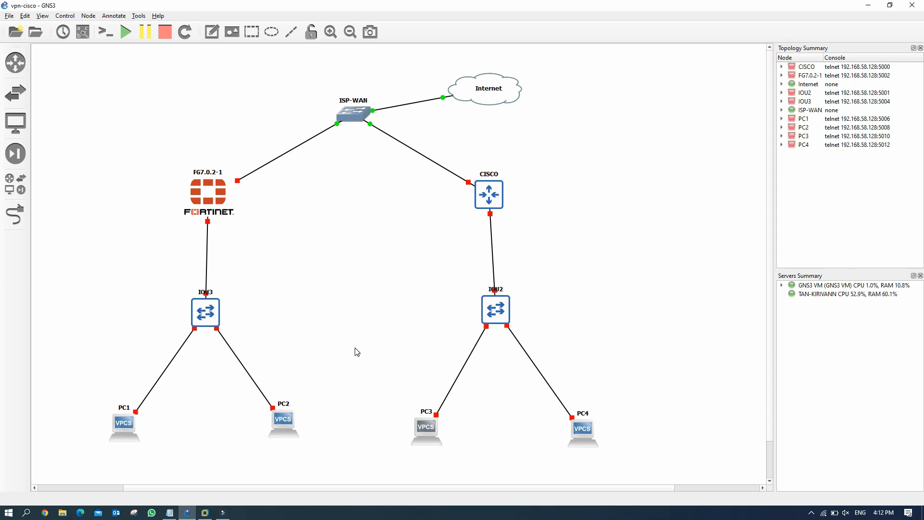
Step: Start the FG7.0.2-1 FortiGate node from its context menu
right_click(209, 203)
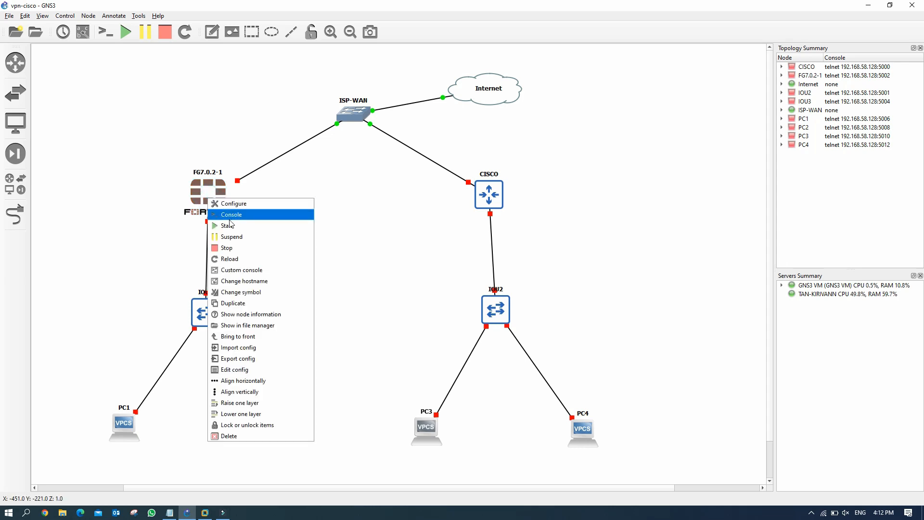
left_click(229, 225)
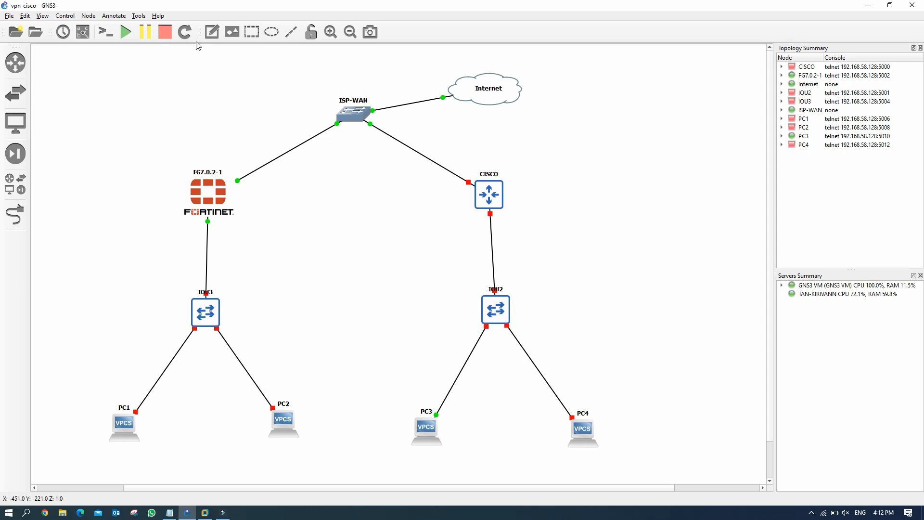
Step: Show interface labels on all links and note 192.168.1.2/24 beside the FortiGate's Port0 WAN link
left_click(83, 34)
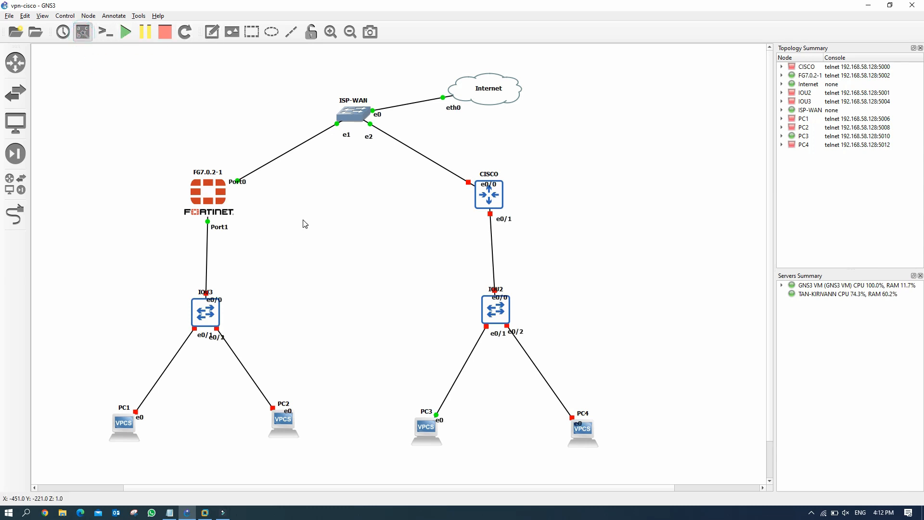
left_click(212, 31)
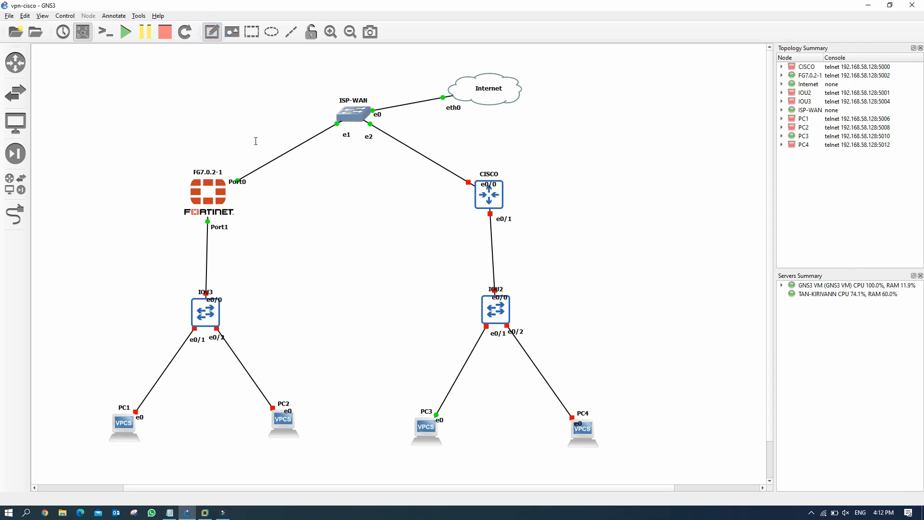
left_click(232, 157)
type("192.168.1.2/24")
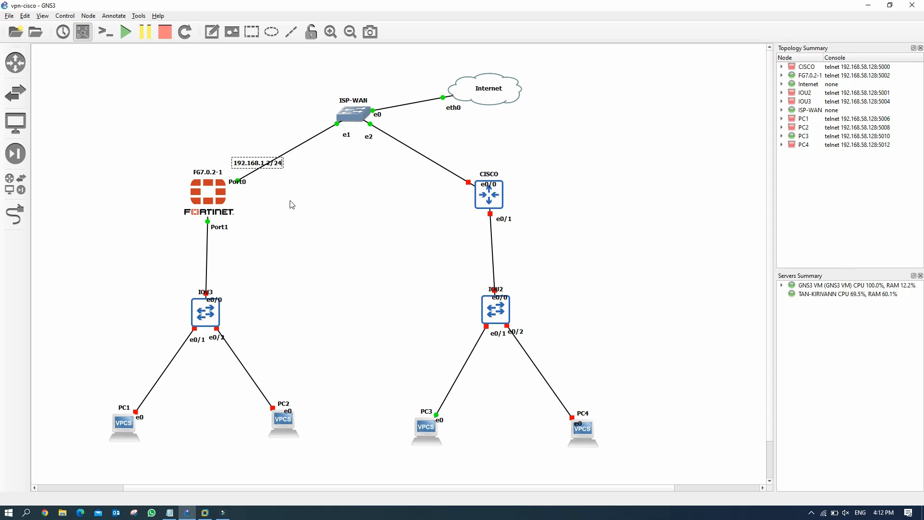
left_click(289, 192)
left_click_drag(247, 166, 232, 159)
Step: Note 192.168.1.3/24 beside CISCO's e0/0 WAN link
left_click(212, 32)
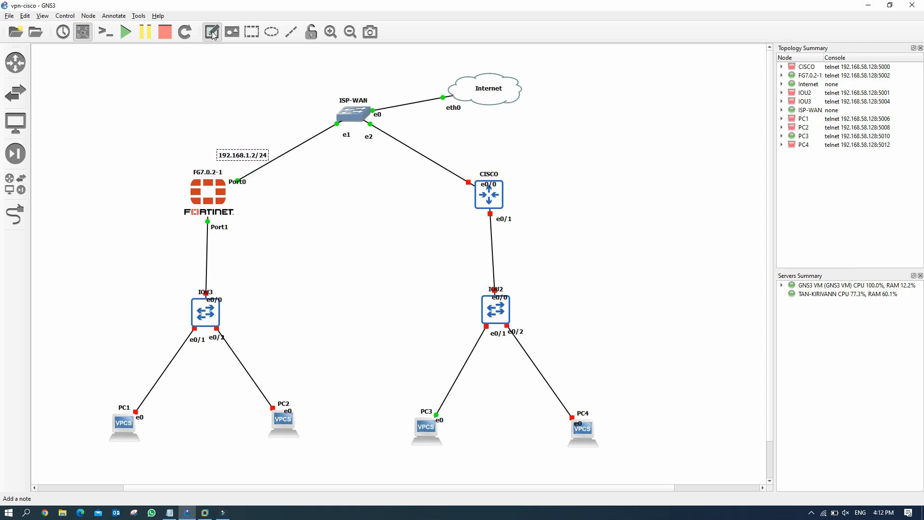
key("Escape")
left_click(448, 146)
type("192.168.1.3/24")
left_click(432, 189)
left_click_drag(472, 148, 461, 157)
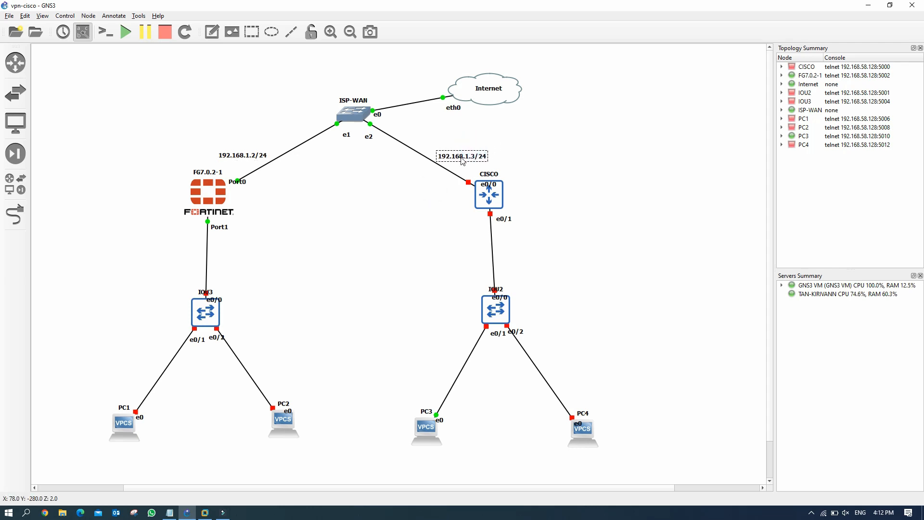
left_click(428, 189)
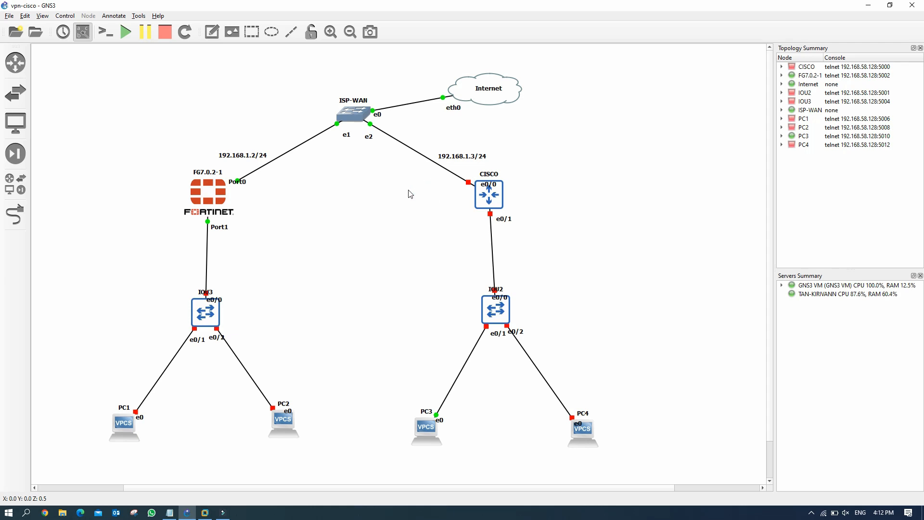
left_click(212, 32)
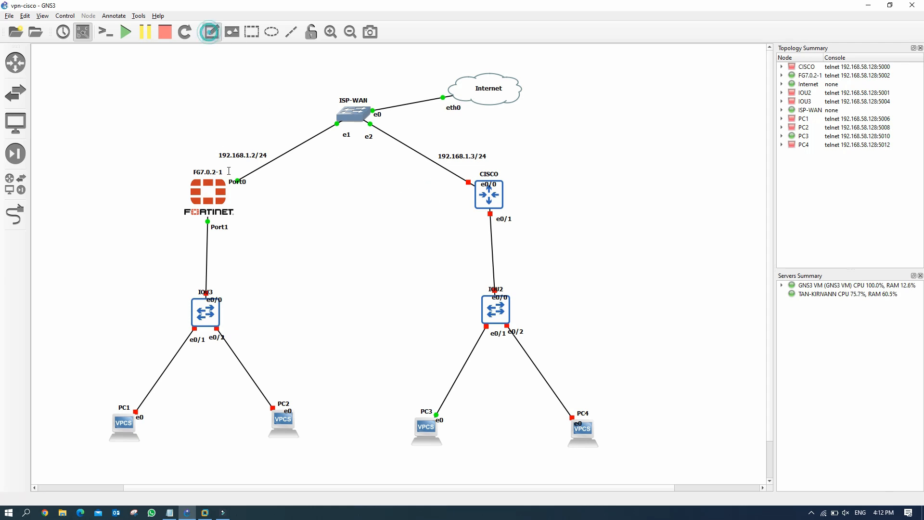
Step: Add a two-line note 192.168.10.1/24 and 192.168.20.1/24 beside the FortiGate's Port1 link
left_click(223, 257)
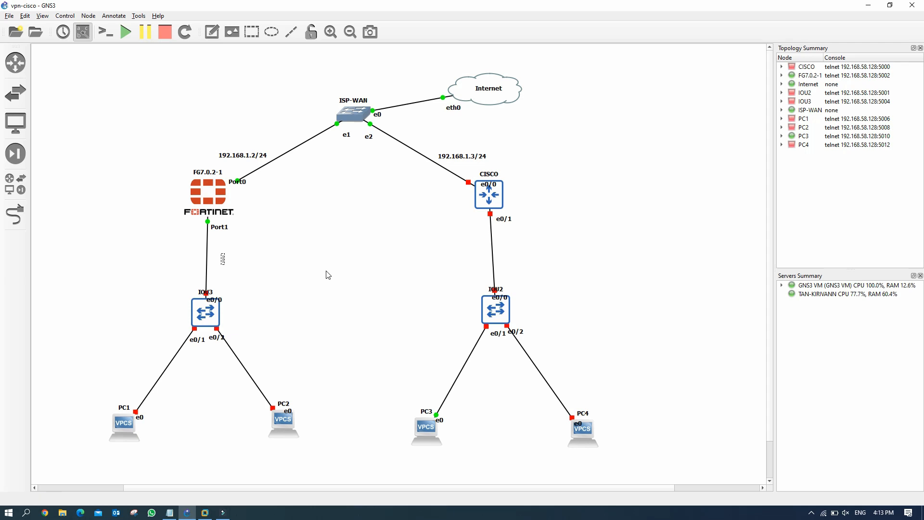
type("192.168.10.1/24")
key("Return")
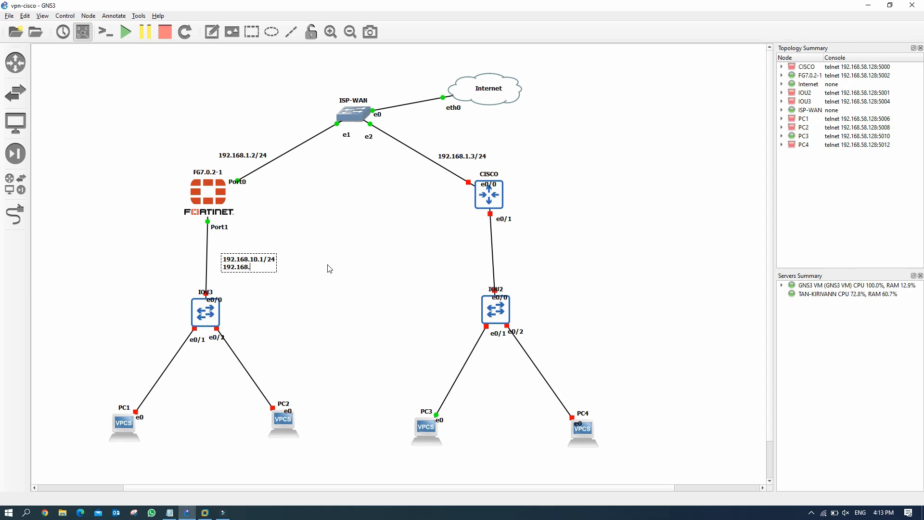
type("192.168.20.1/24")
left_click(316, 289)
left_click_drag(256, 274, 248, 270)
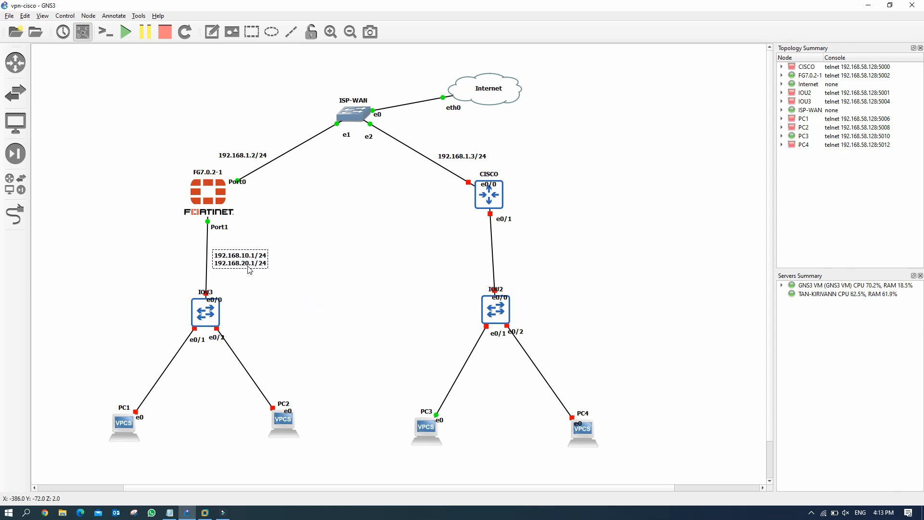
Step: Add a note vlan10:172.16.10.1/24 / vlan20:172.16.20.1/24 left of the CISCO–IOU2 link
left_click(214, 36)
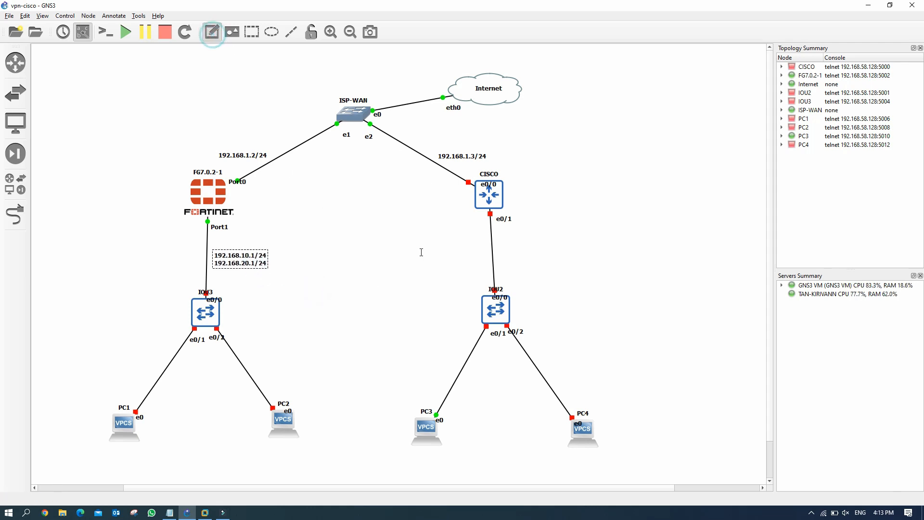
left_click(436, 248)
type("172.16.10.1")
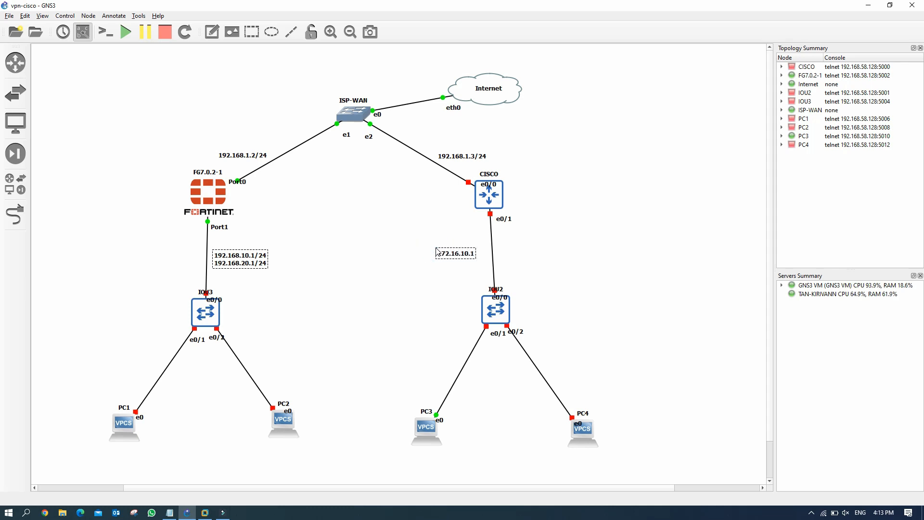
type("/24")
key("Return")
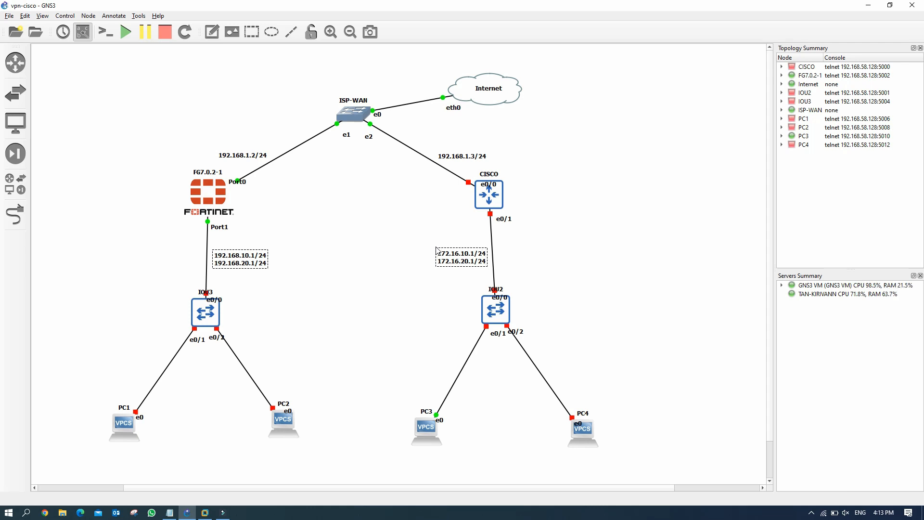
type("vlan")
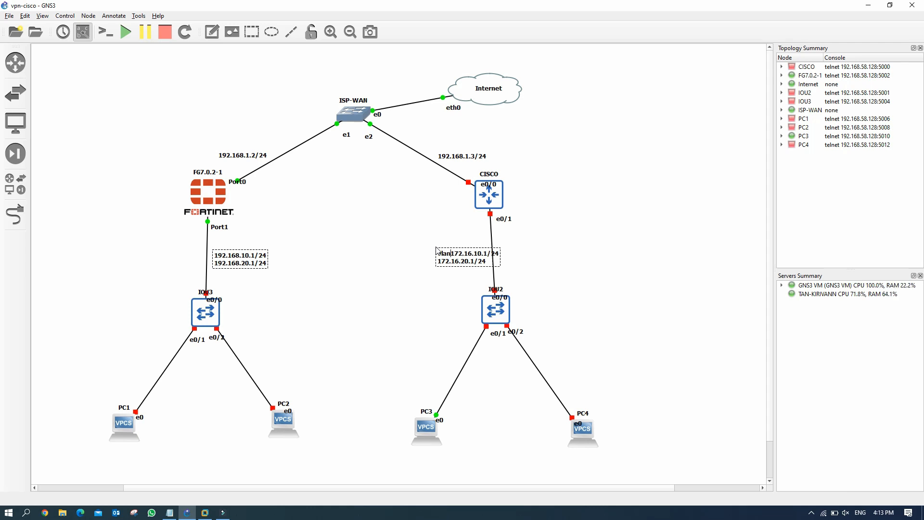
type("10:")
key("Down")
key("Home")
type("vlan")
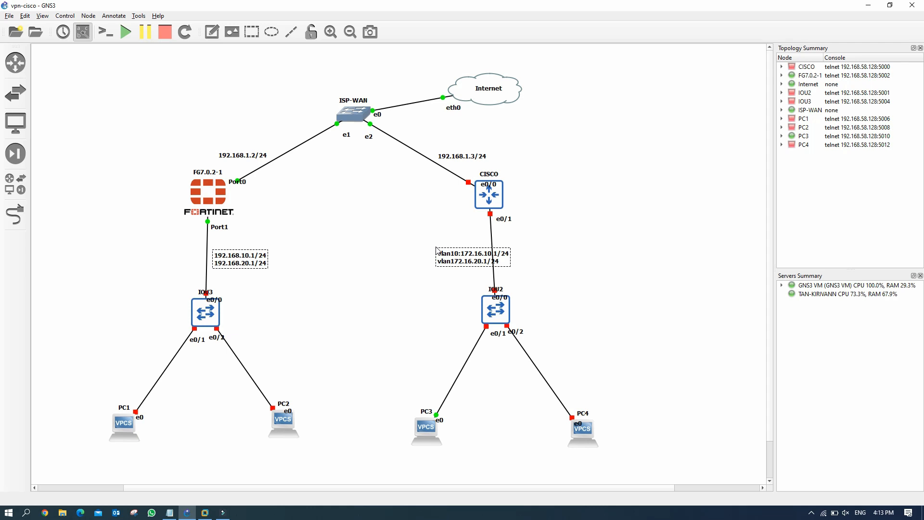
type("20:")
left_click(449, 276)
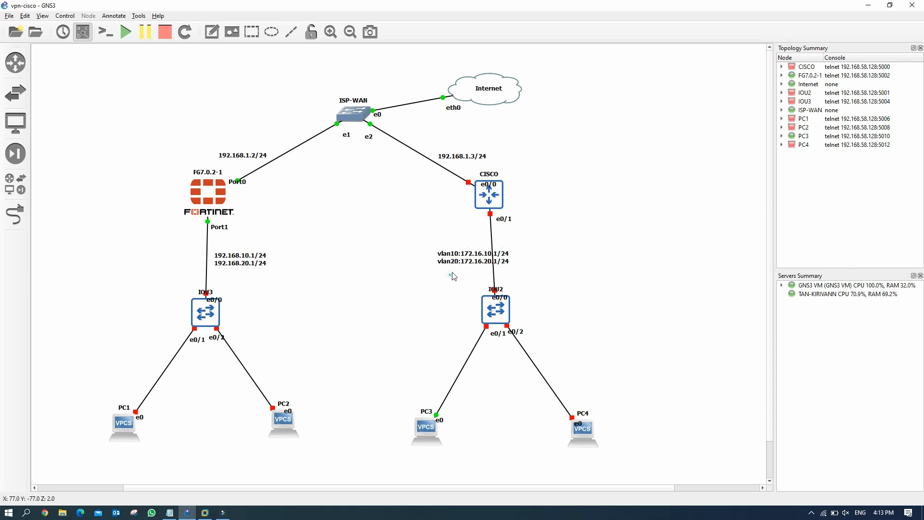
left_click_drag(463, 264, 437, 264)
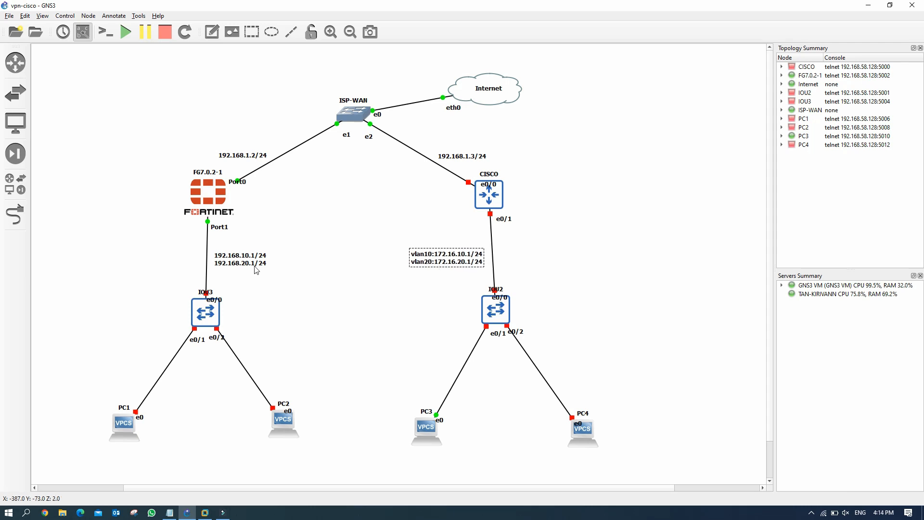
Step: Edit the FortiGate–IOU3 note to read vlan10: 192.168.10.1/24 and vlan20: 192.168.20.1/24
left_click(236, 261)
double_click(215, 259)
left_click(215, 259)
type("vlan10:")
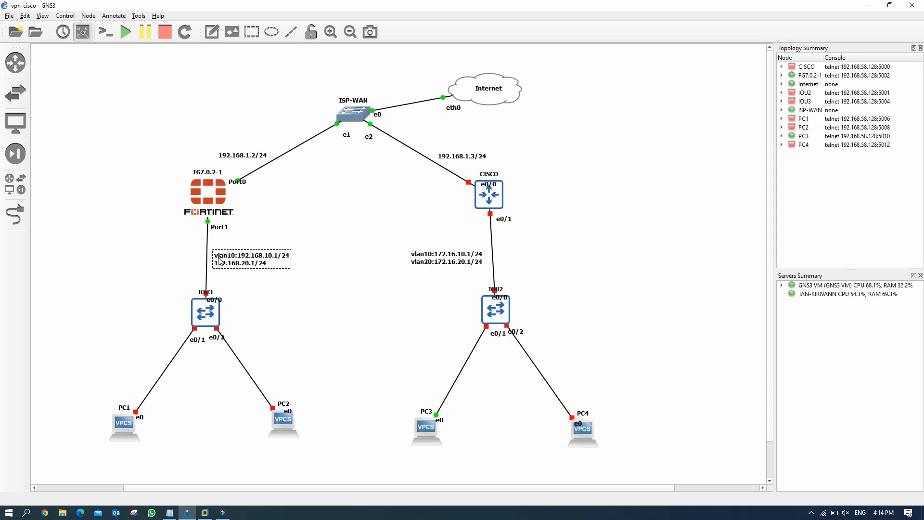
type(" 192.168.10.1/24 ")
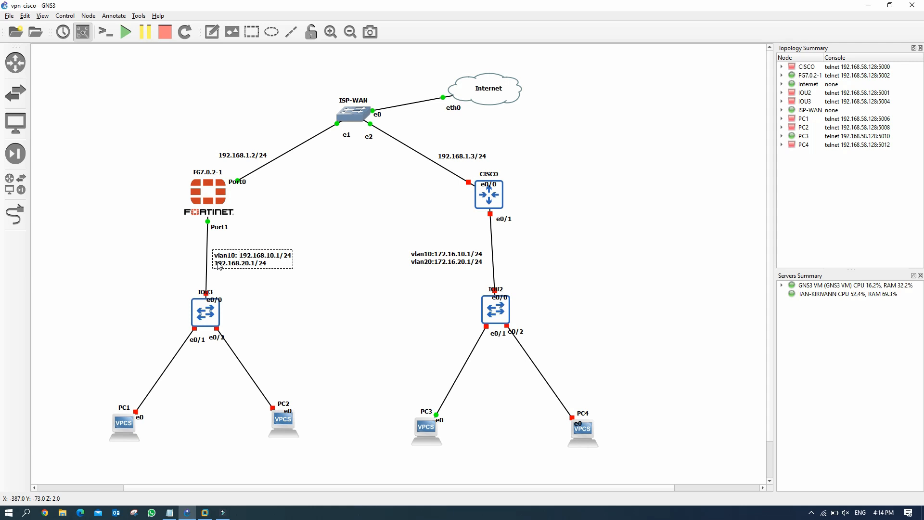
type("vlan")
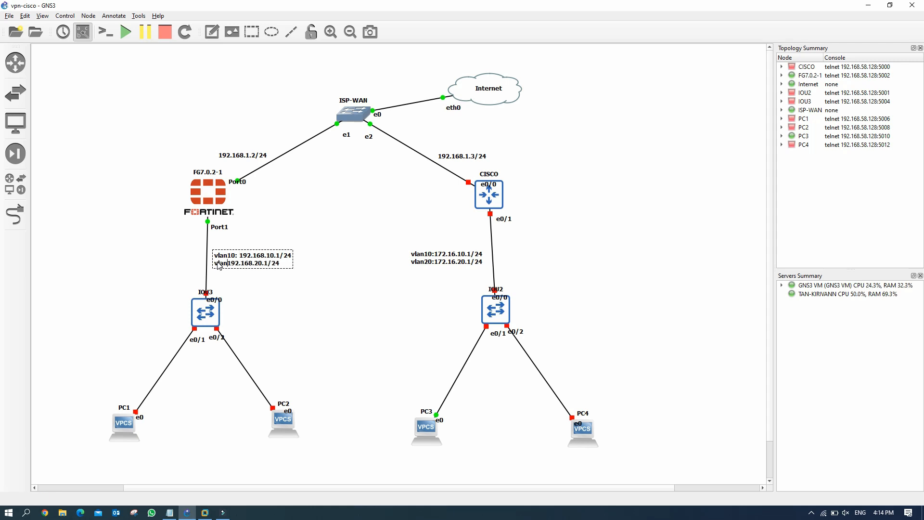
type("20:")
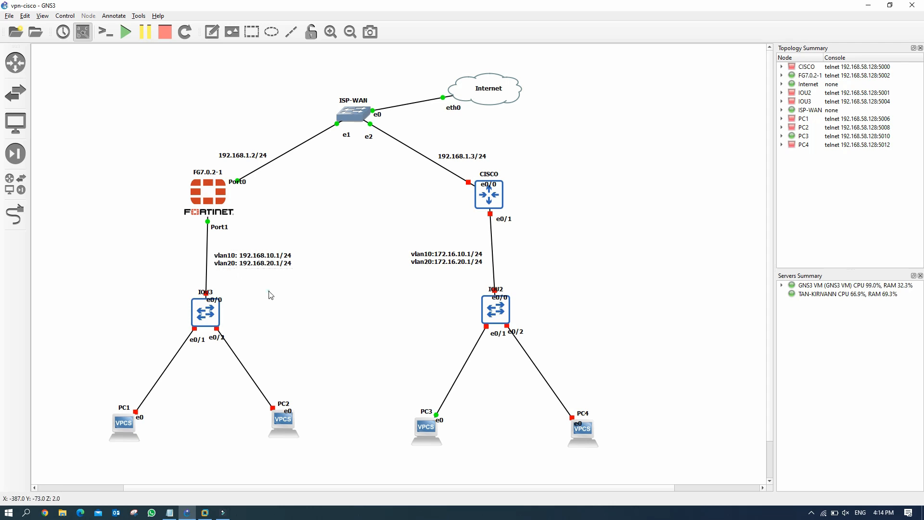
left_click_drag(255, 270, 253, 275)
left_click(351, 319)
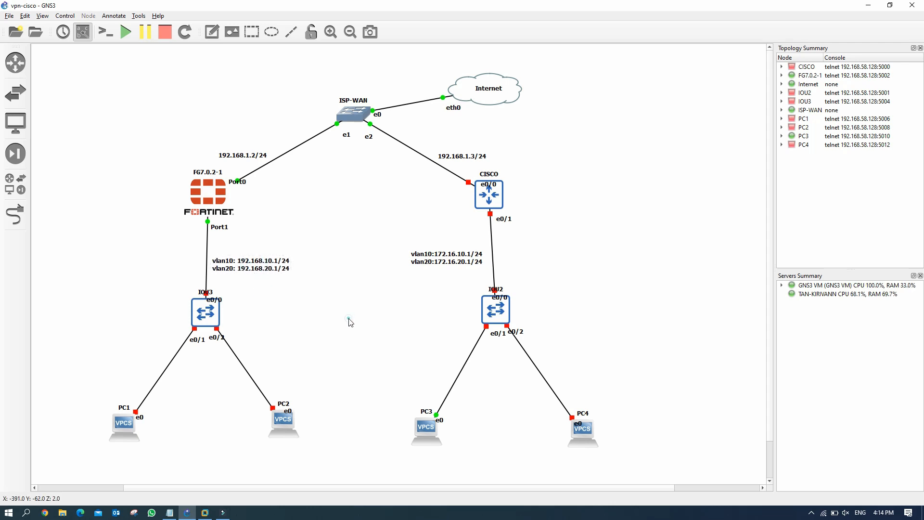
left_click(212, 32)
Step: Place a 'Site to Site VPN Tunnel' note just below ISP-WAN, between FortiGate and CISCO
left_click(322, 173)
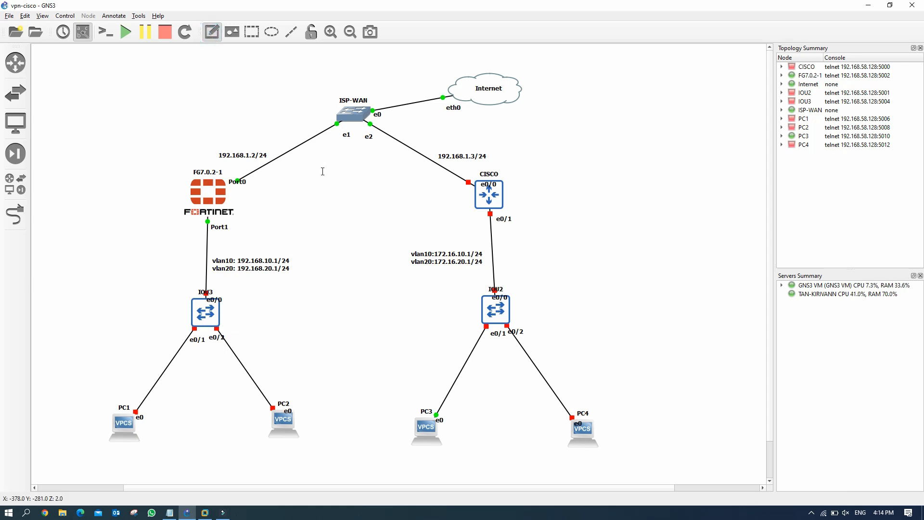
type("Site to")
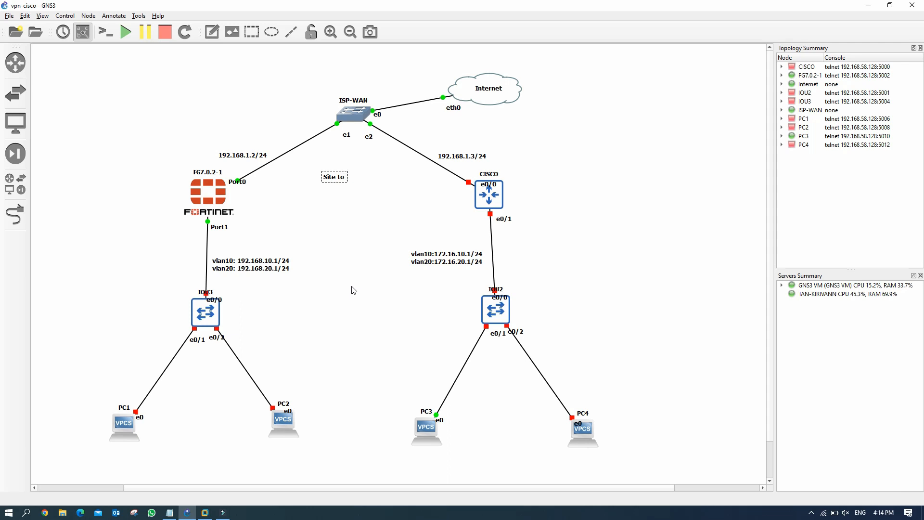
type(" Site VPN Tunnel")
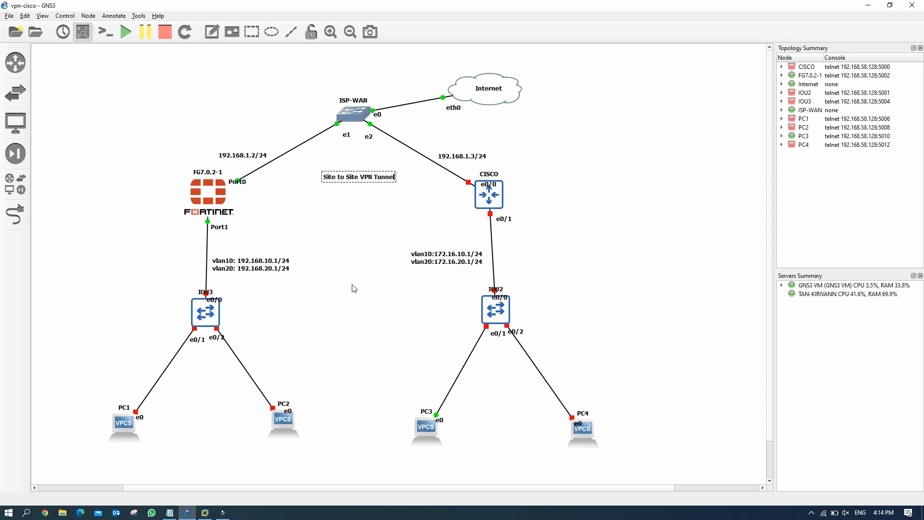
left_click(357, 233)
left_click(349, 179)
left_click_drag(348, 180, 341, 167)
left_click(339, 212)
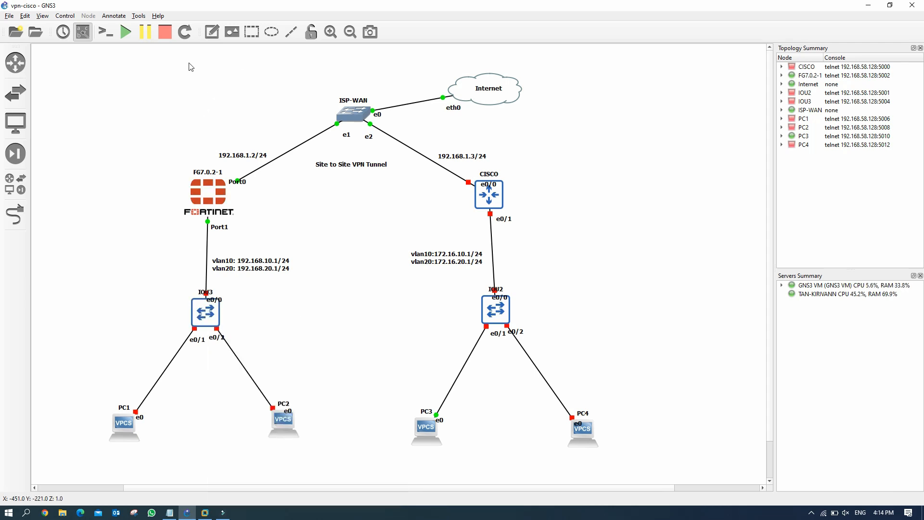
Step: Add the note 'vlan10: 192.168.10.2' below PC1
left_click(211, 32)
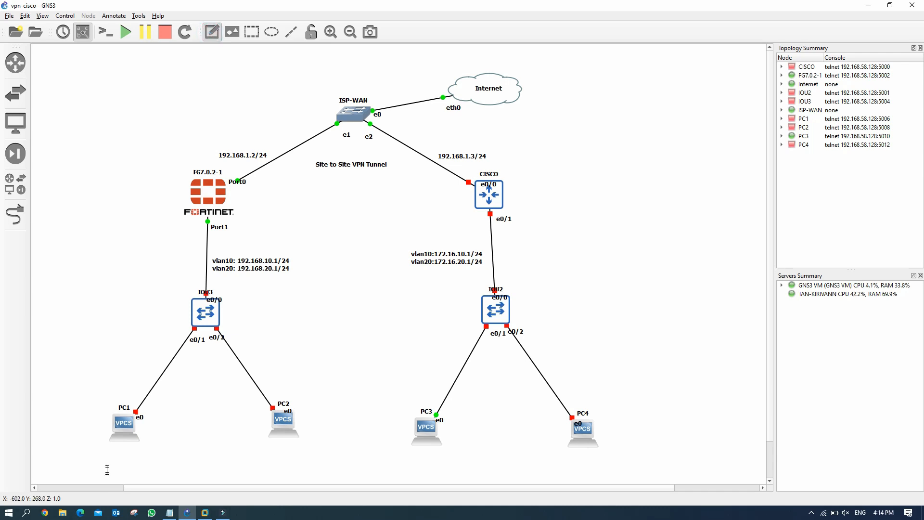
left_click(104, 452)
type("vlan")
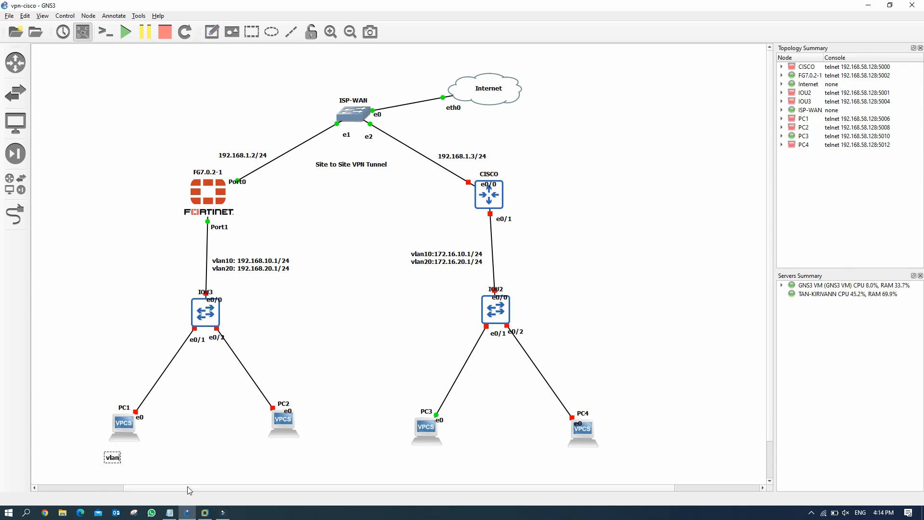
type("10: 192.168.10.2")
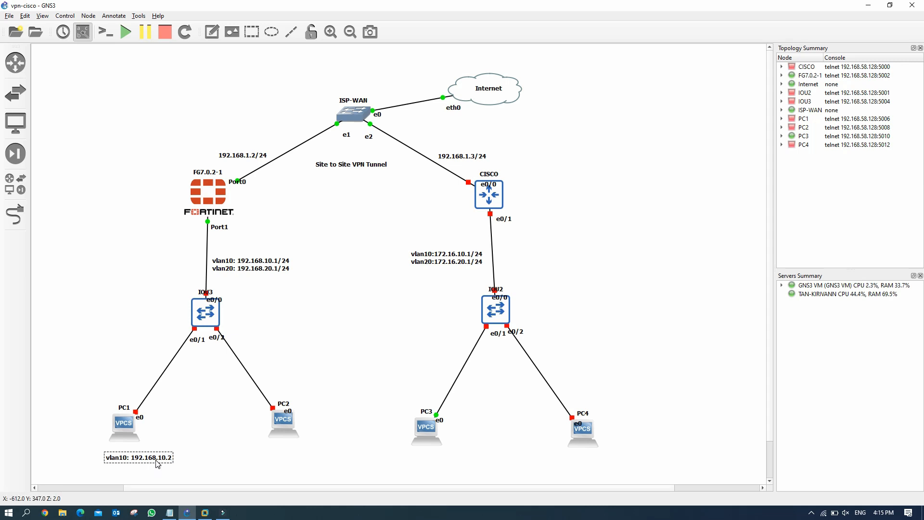
left_click(187, 464)
left_click_drag(145, 463, 136, 459)
left_click(194, 454)
Step: Add the note 'vlan20: 192.168.20.2' below PC2
left_click(213, 34)
left_click(268, 455)
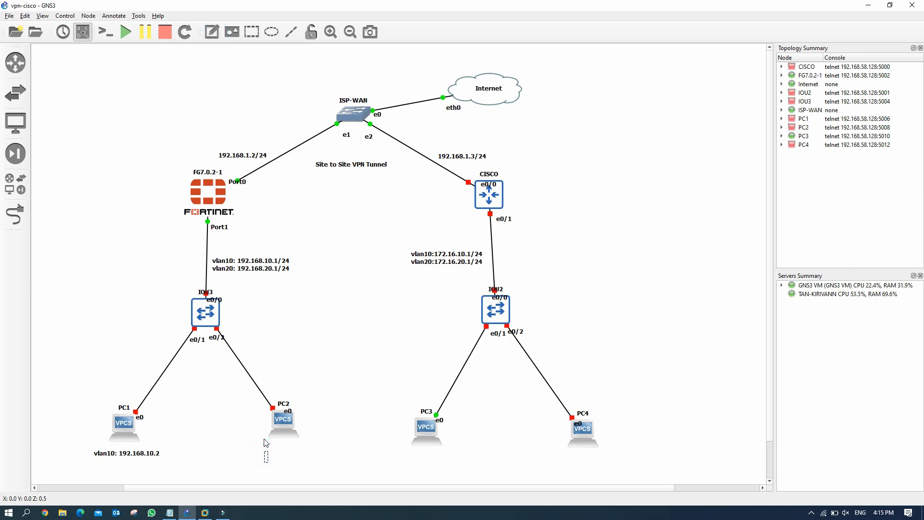
type("vlan20: 192.168.20.2")
Step: Finish the PC2 address note and position it directly under PC2
left_click(364, 452)
left_click(314, 460)
left_click_drag(314, 460, 293, 452)
left_click(354, 460)
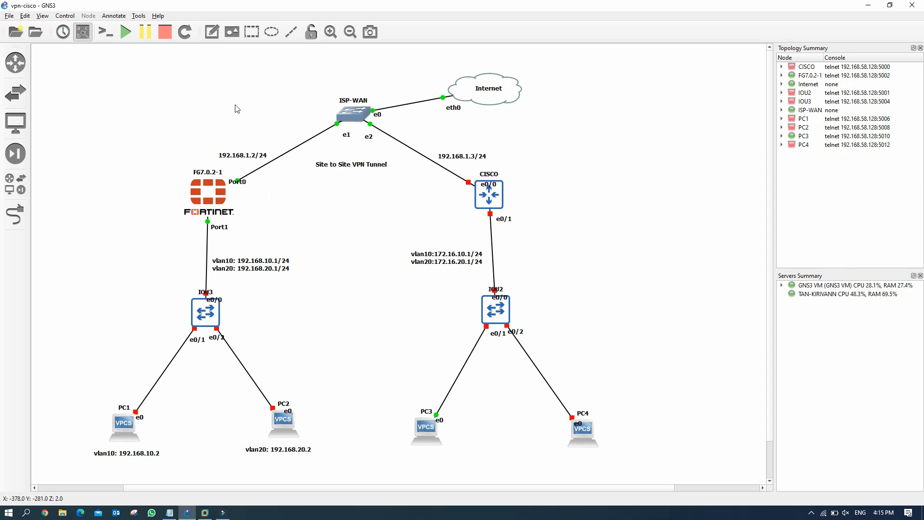
Step: Add a note 'vlan10: 172.16.10.2' and place it under PC3
left_click(211, 32)
left_click(417, 457)
type("vlan10")
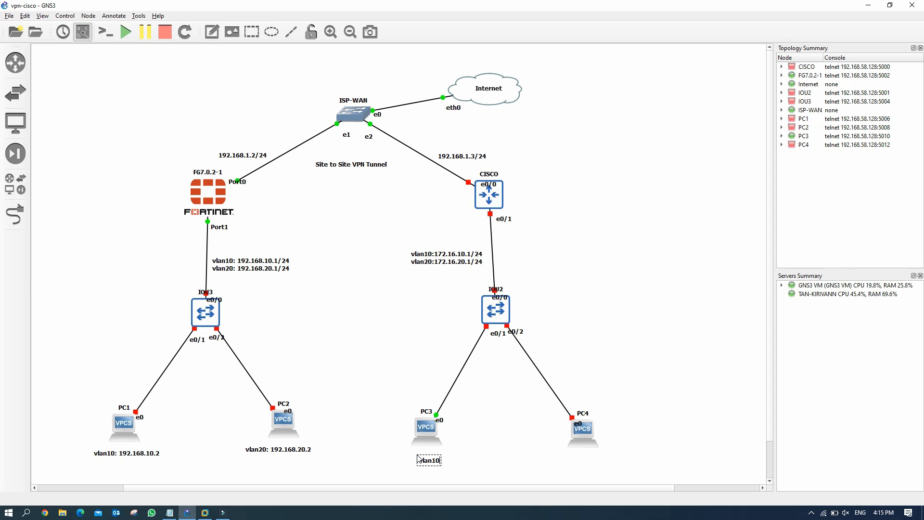
type(": 172.16.10.2")
left_click(398, 454)
left_click(442, 462)
left_click_drag(440, 460, 419, 457)
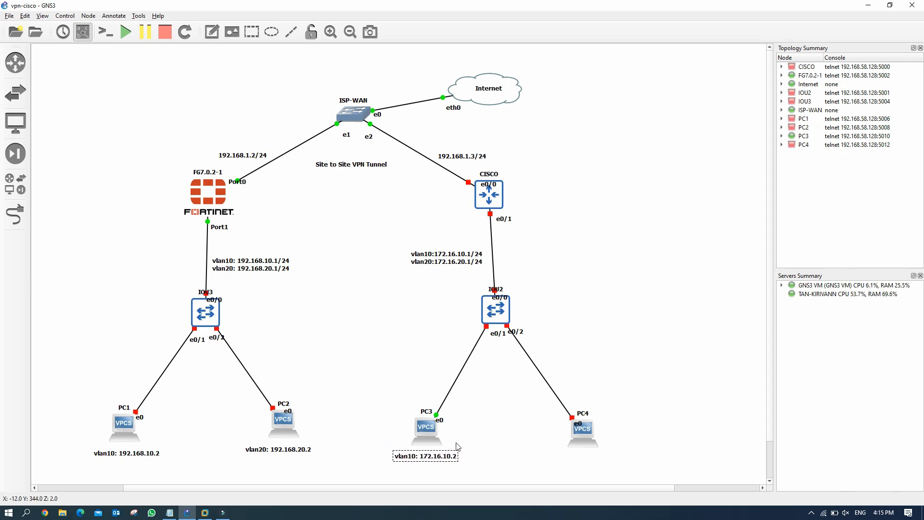
Step: Add a note 'vlan20: 192.168.20.2' and place it under PC4
left_click(211, 31)
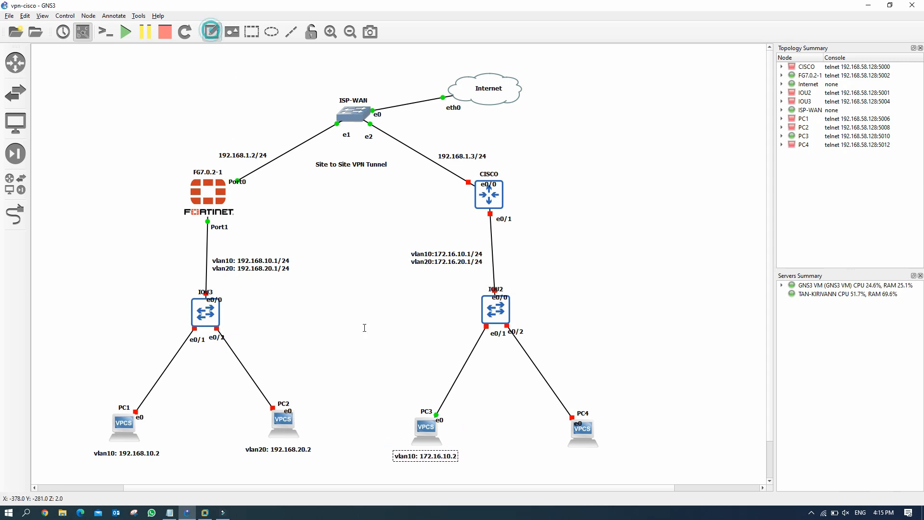
left_click(564, 460)
type("192.168.")
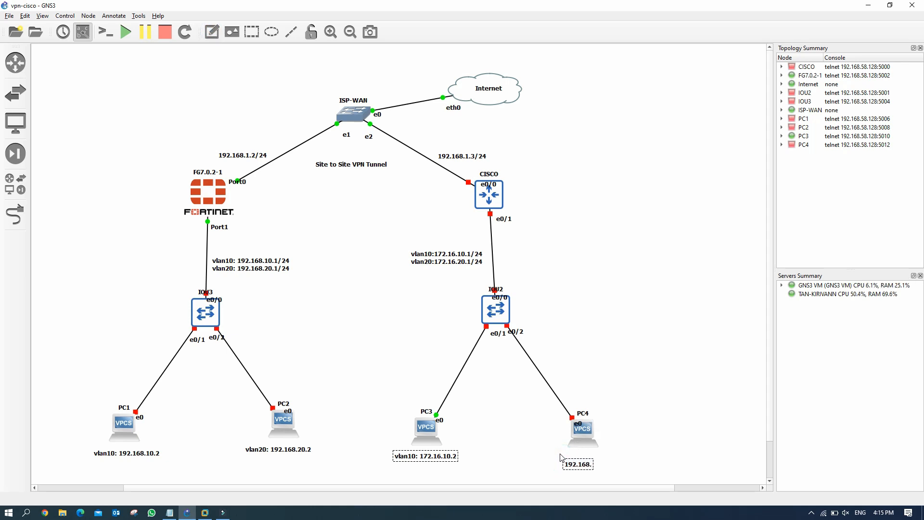
type("20.2")
type("vlan")
type("20:")
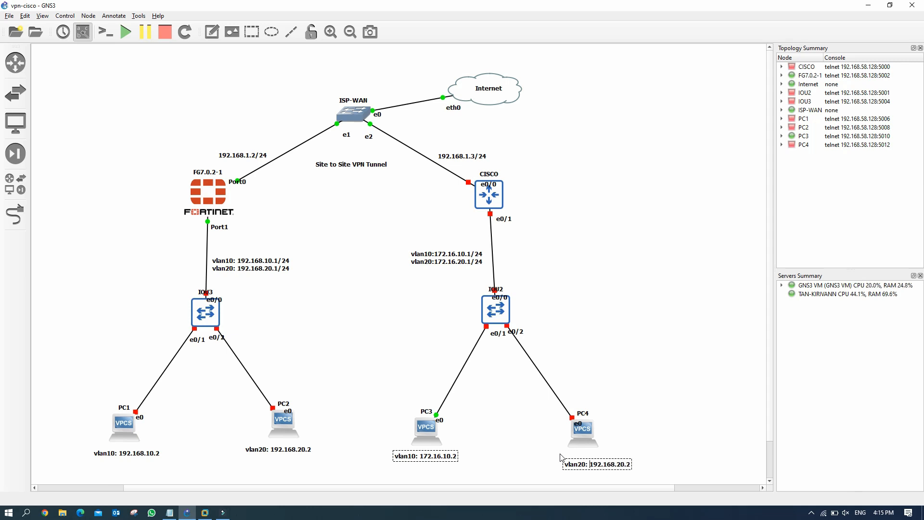
left_click(641, 427)
left_click_drag(617, 466, 600, 460)
left_click(653, 419)
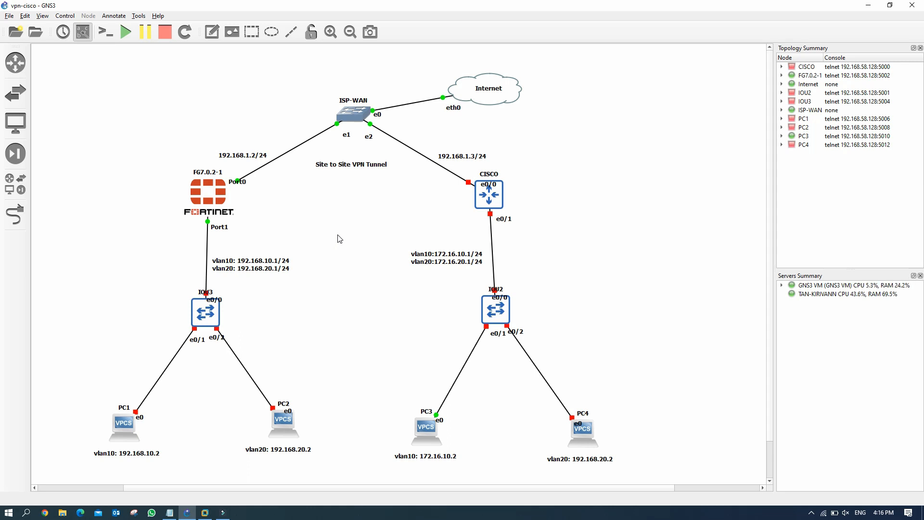
Step: Start the IOU3 switch and open the FG7.0.2-1 console in Solar-PuTTY
right_click(207, 315)
left_click(238, 119)
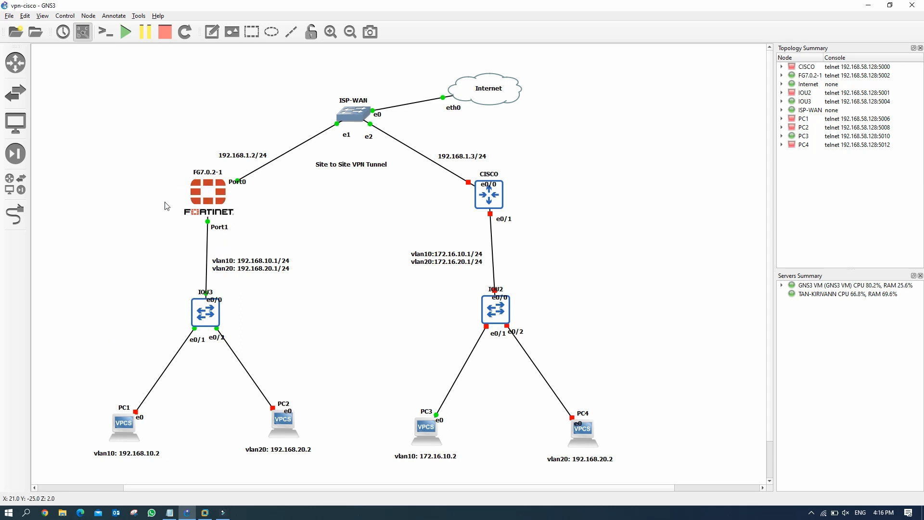
mouse_move(191, 203)
mouse_move(208, 220)
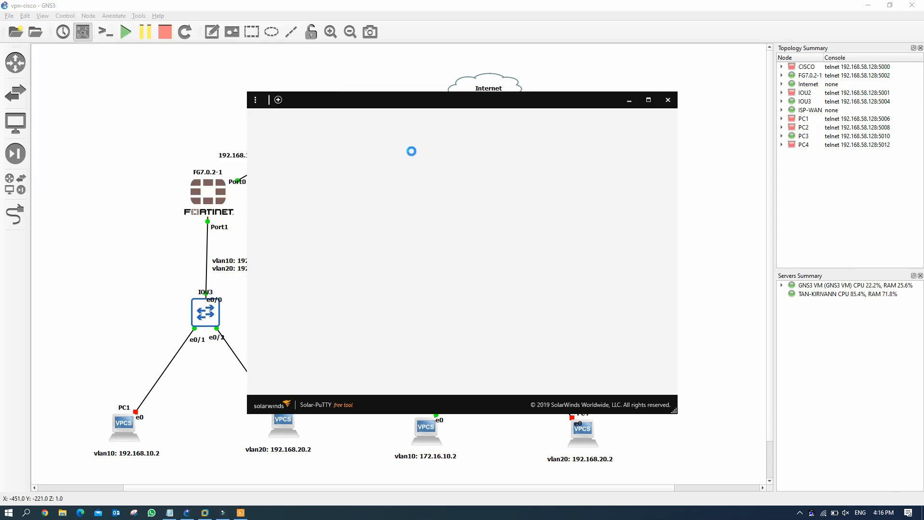
Step: Log in to the FortiGate console as admin, set a new admin password, and begin a conf command
left_click_drag(447, 104, 600, 79)
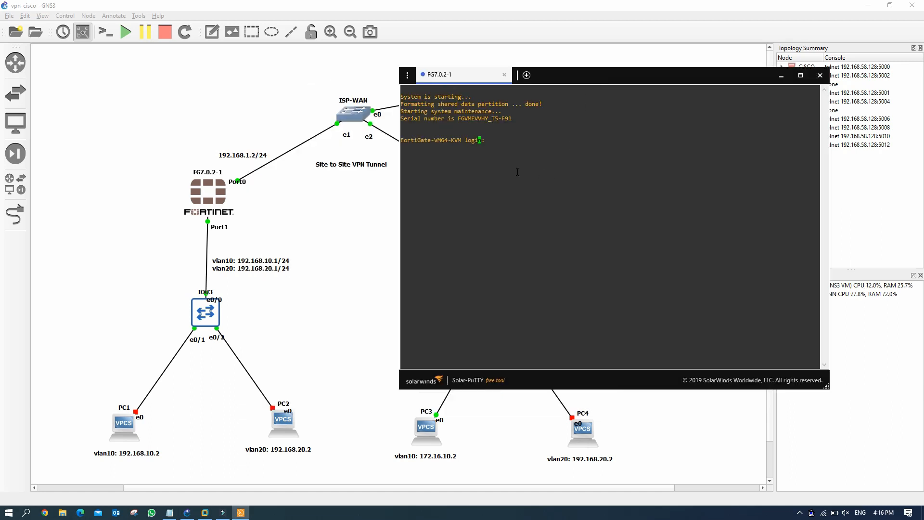
type("admin")
key("Return")
key("Return")
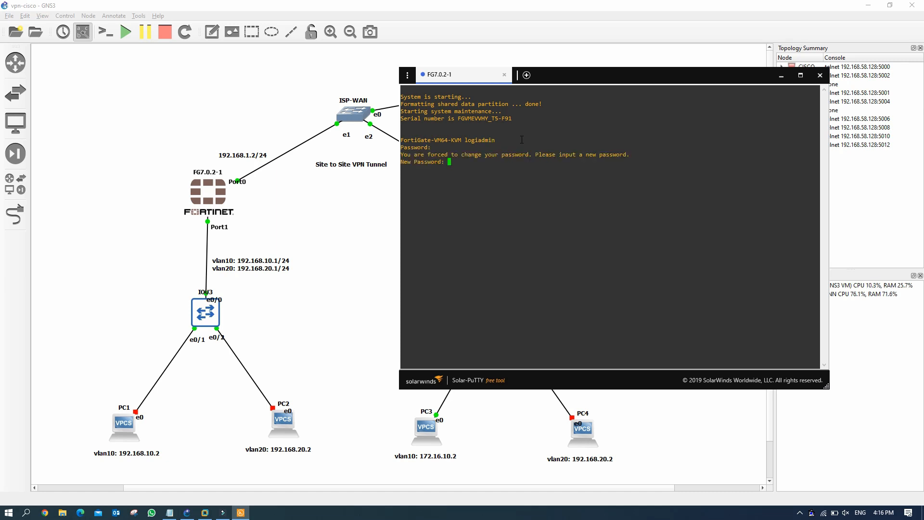
key("Return")
key("Return")
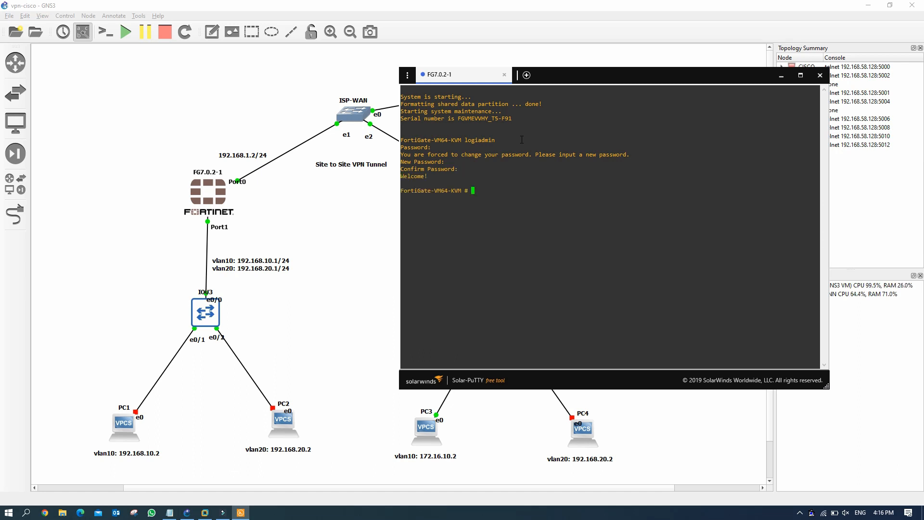
type("conf t")
key("BackSpace")
Step: In config system interface, set port1 to static mode with IP 192.168.1.2/24
type("syst inter")
key("Return")
type("edit")
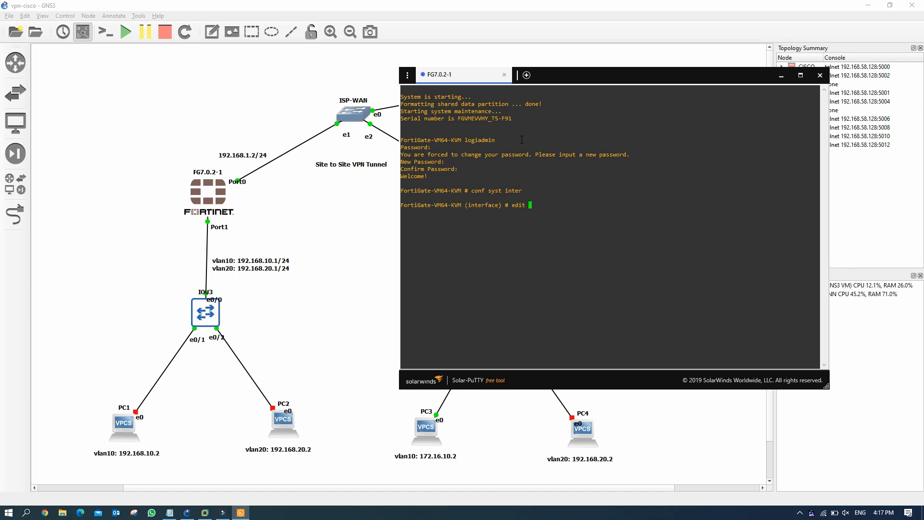
type(" port1")
key("Return")
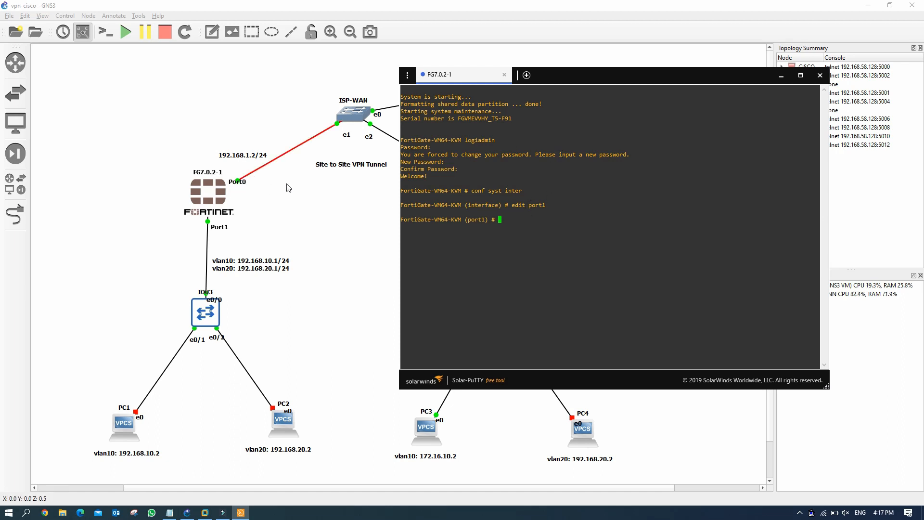
left_click(501, 219)
type("se")
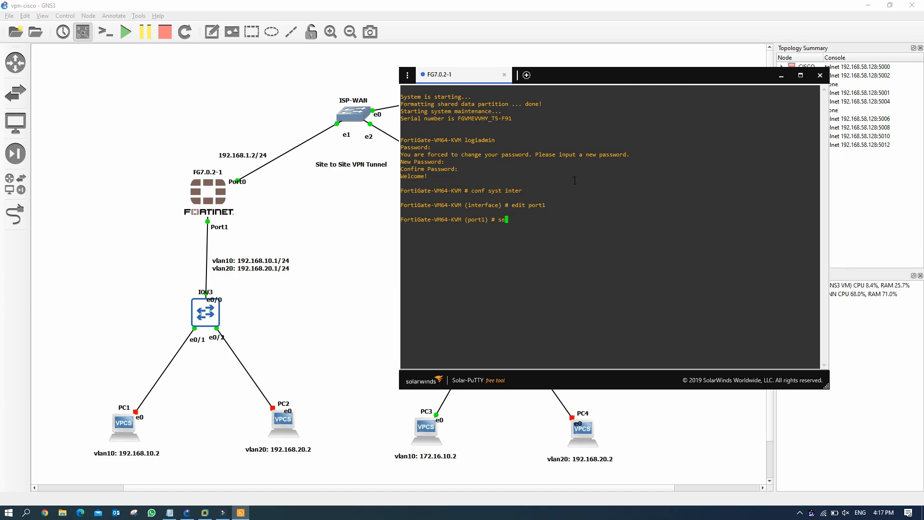
type("t mode static")
key("Return")
type("set ")
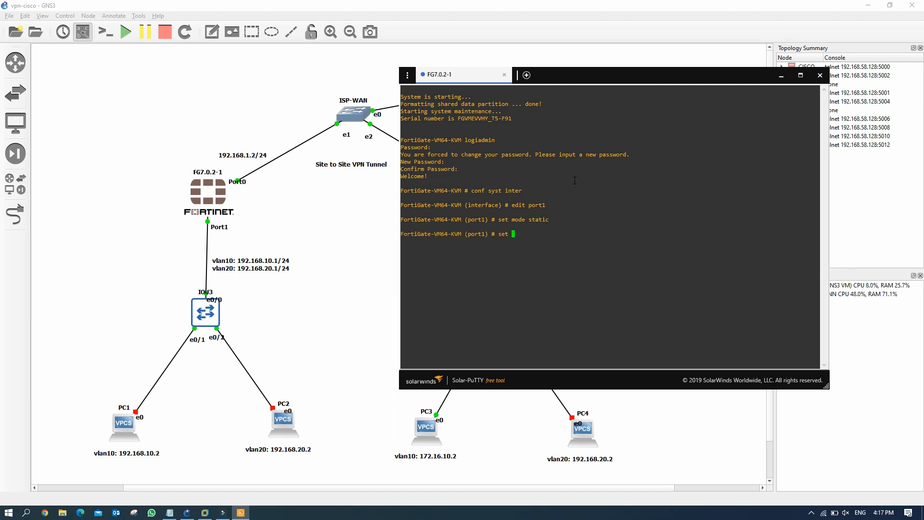
type("ip 192.168.1.2/24")
key("Return")
Step: Allow ping, http and https access on port1 and save with end
type("set allow")
key("Tab")
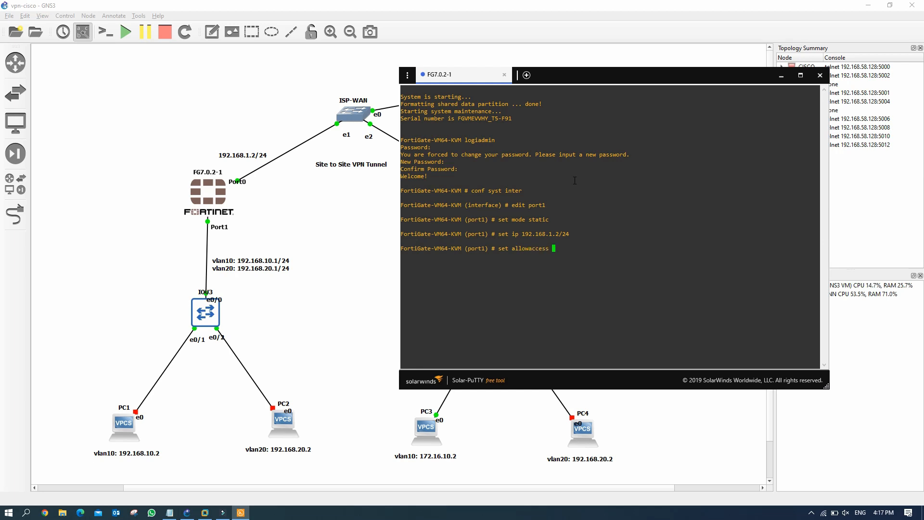
type("ping http ht")
type("tps")
key("Return")
type("end")
key("Return")
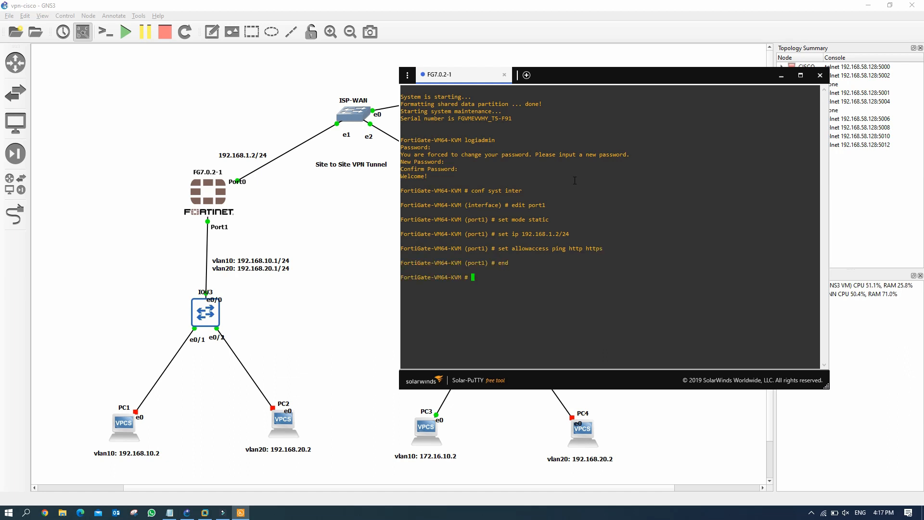
Step: Run show system interface and check port1's settings in the output
type("sh system interface")
key("Return")
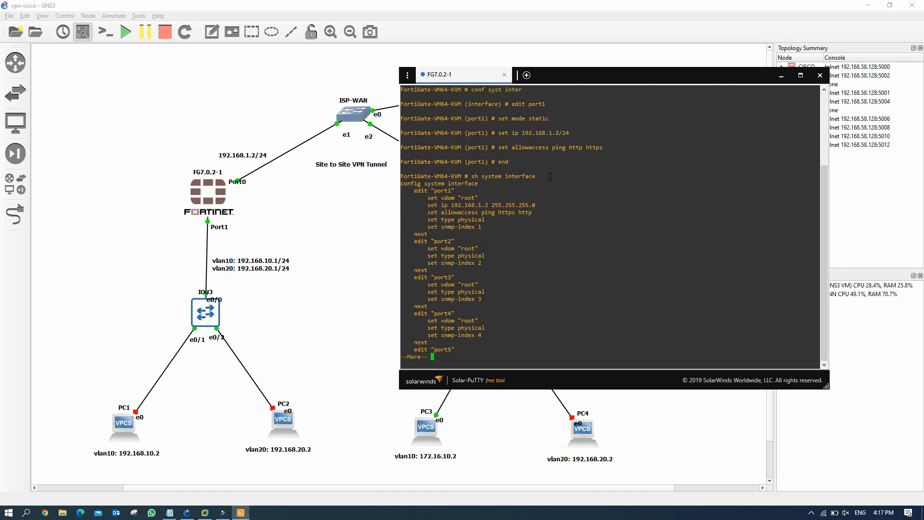
left_click_drag(421, 191, 487, 229)
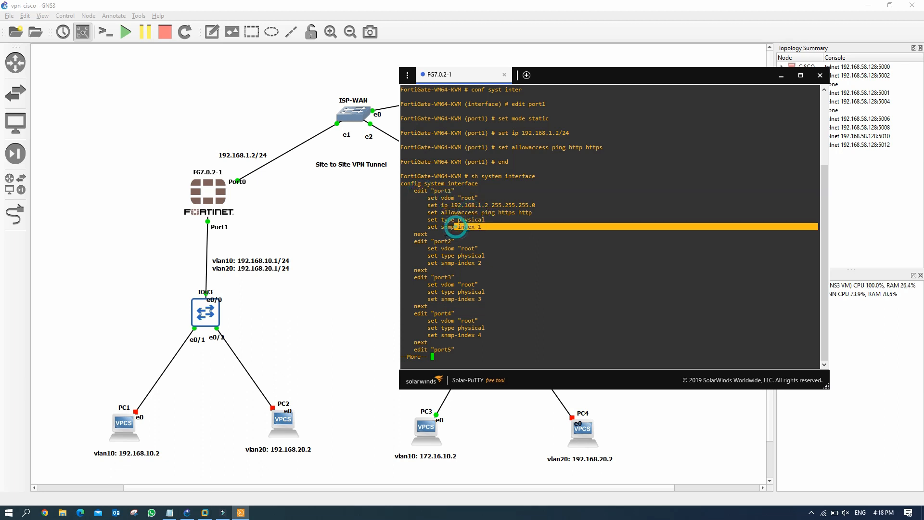
left_click(354, 230)
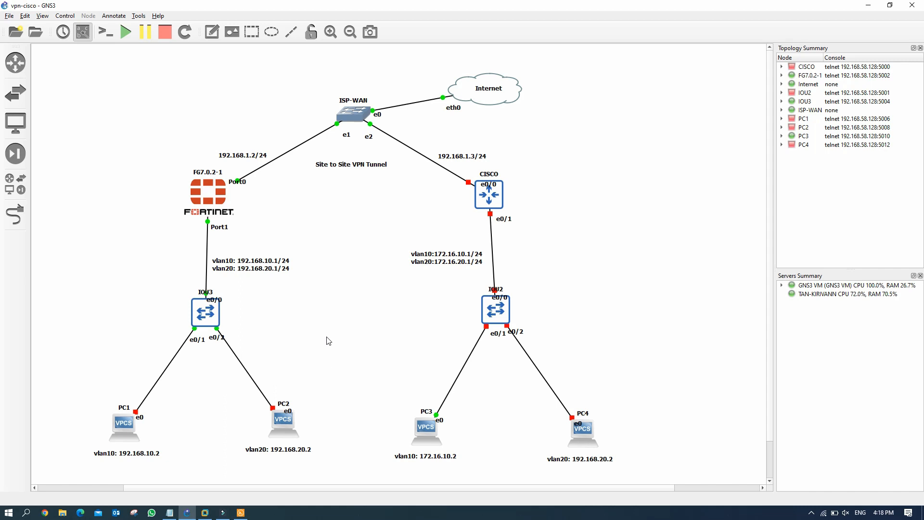
Step: Run ipconfig in cmd and note the Wi-Fi IPv4 192.168.1.234 and gateway 192.168.1.1
key("super+r")
type("cmd")
key("Return")
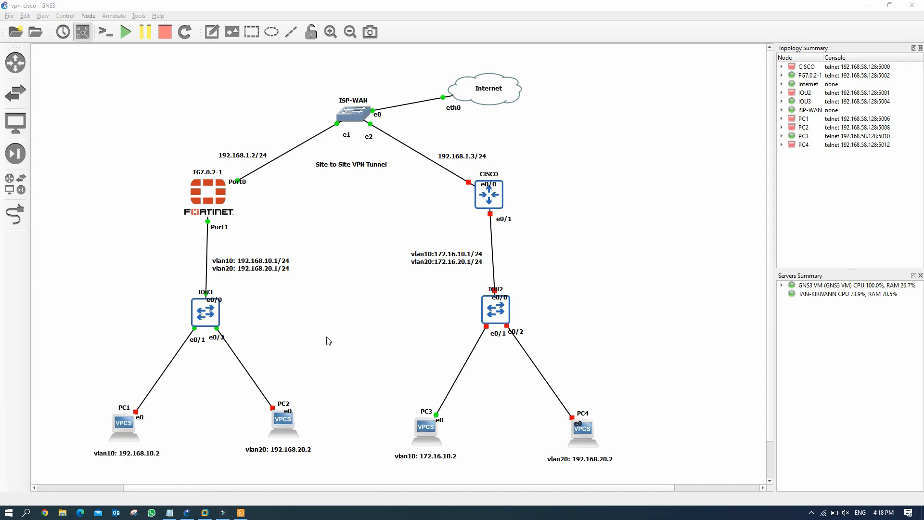
type("ipconfig")
key("Return")
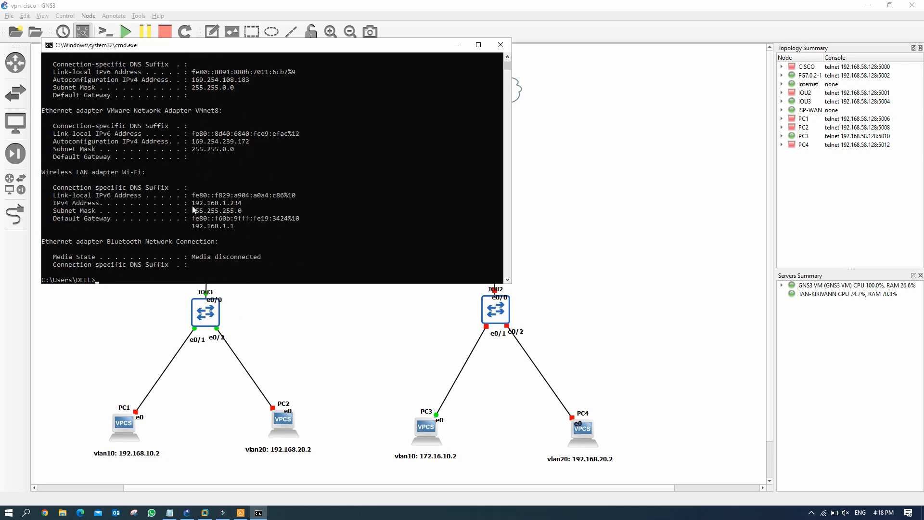
scroll(128, 172, "down", 1)
left_click_drag(61, 151, 142, 151)
left_click_drag(192, 181, 242, 183)
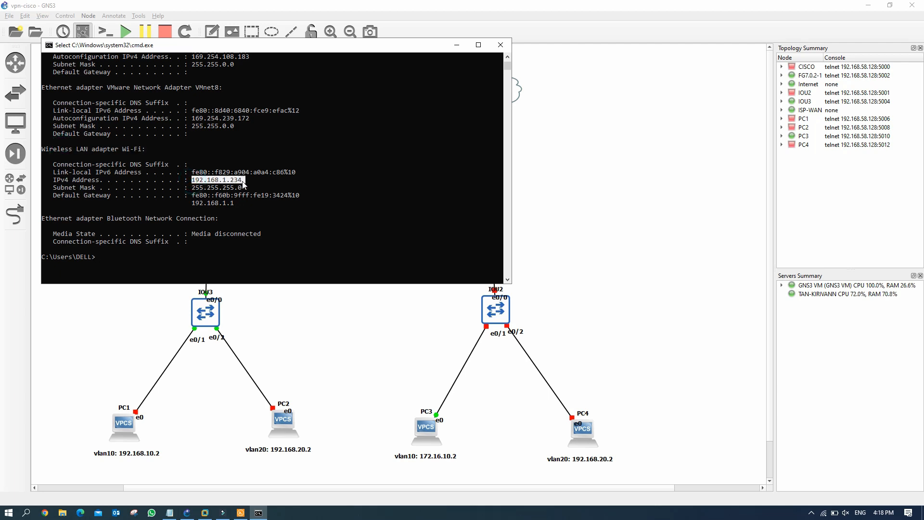
left_click_drag(193, 203, 239, 205)
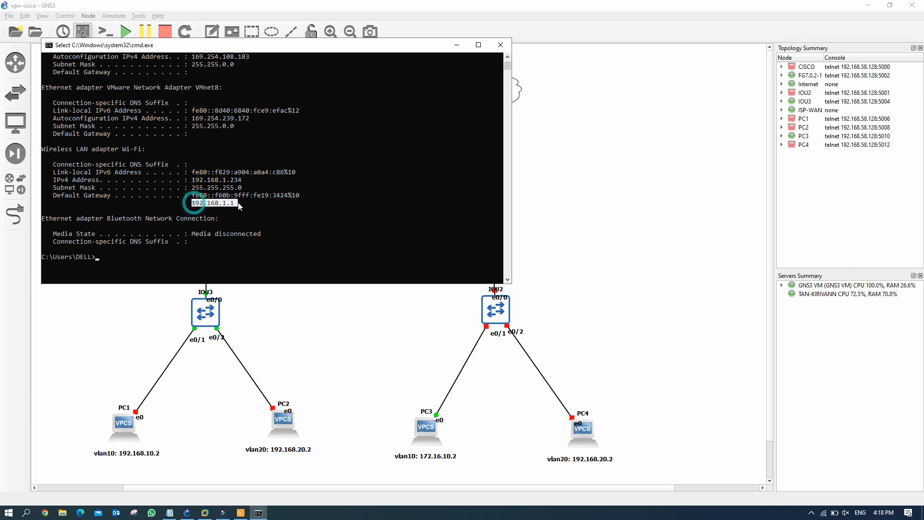
left_click(114, 256)
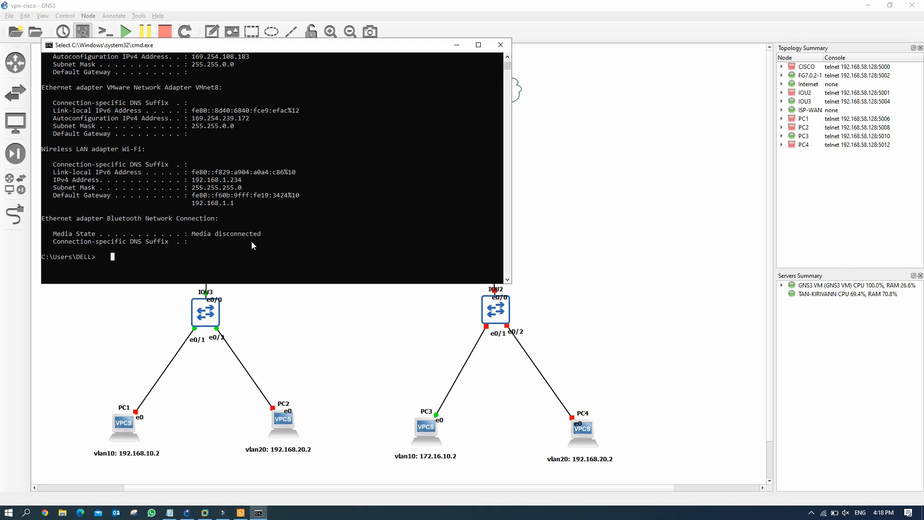
Step: Ping the FortiGate at 192.168.1.2, which returns destination host unreachable
type("ping 192.168.1.2")
key("Return")
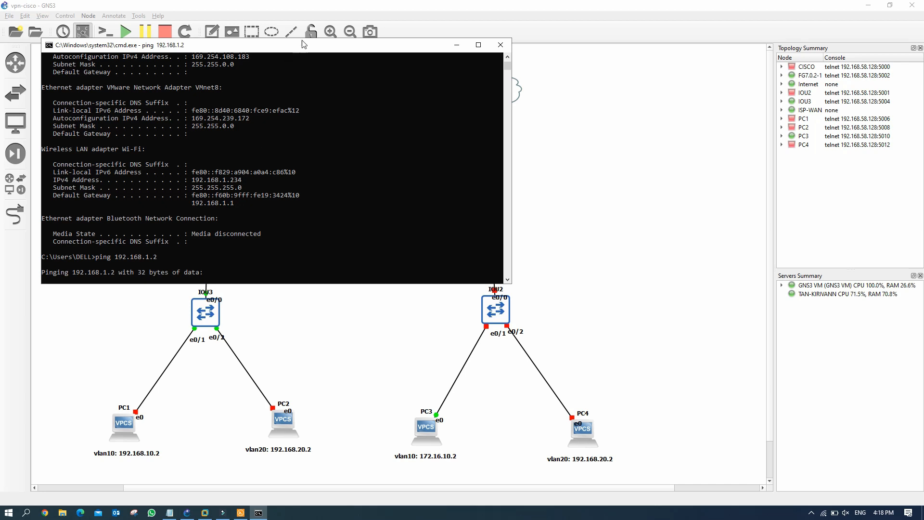
left_click_drag(303, 44, 432, 66)
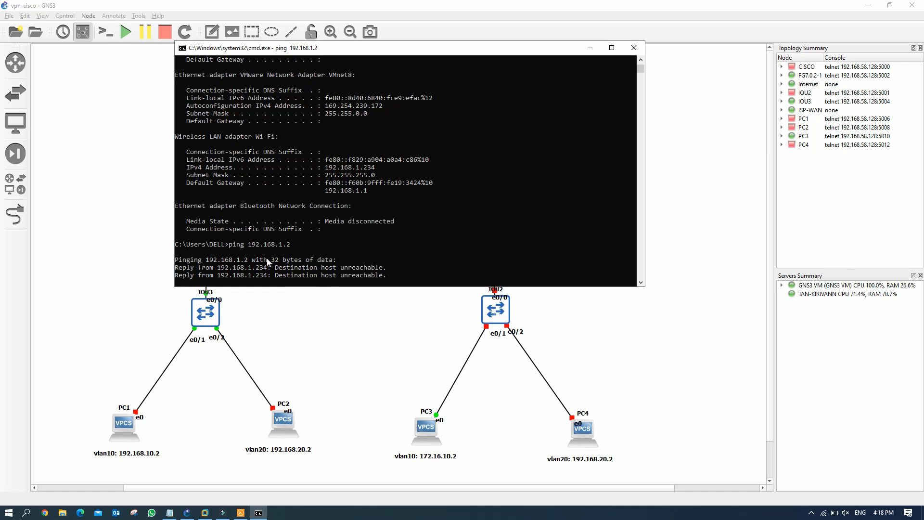
Step: Run execute ping 192.168.1.1 on the FortiGate and note the 100% packet loss
left_click(241, 513)
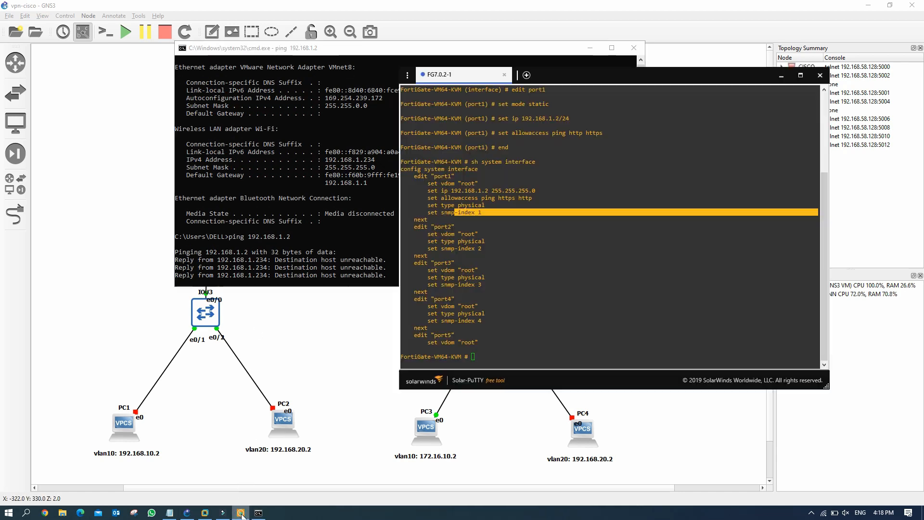
left_click(490, 359)
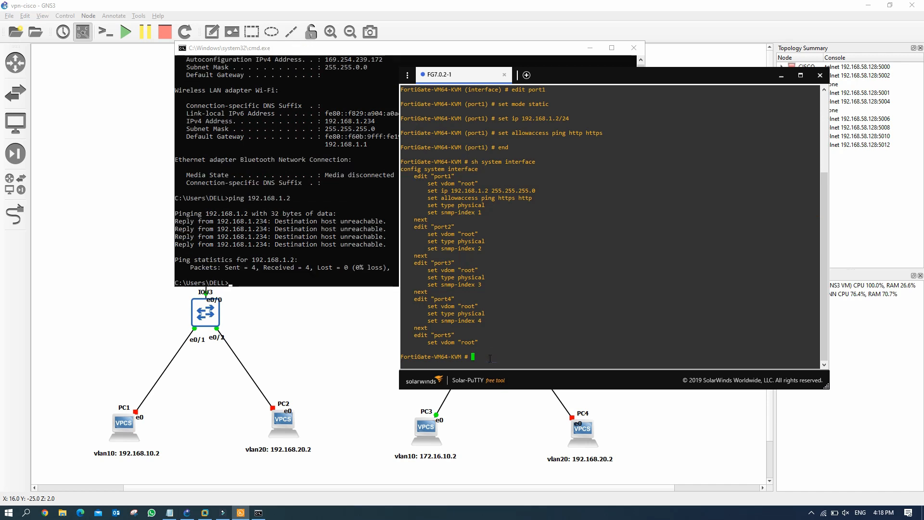
type("p")
key("BackSpace")
type("execute ping 192.168.1.1")
key("Return")
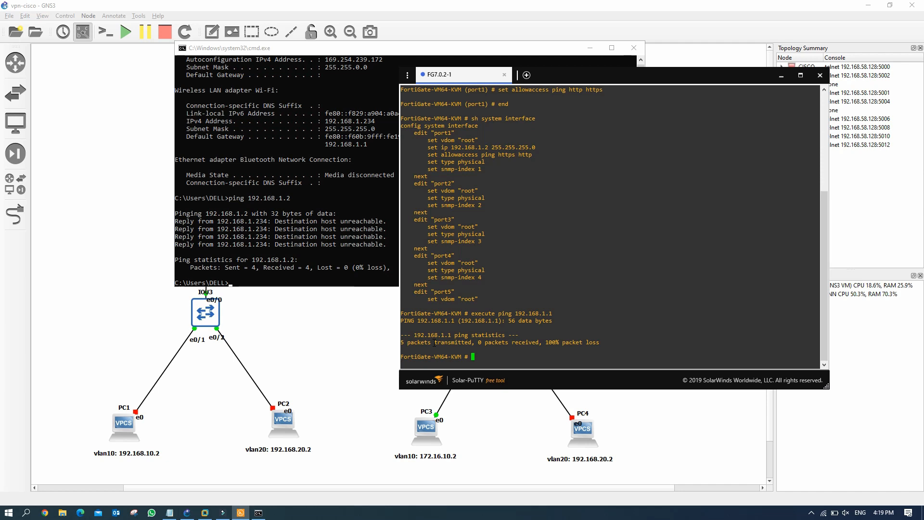
left_click_drag(418, 342, 434, 342)
left_click(498, 342)
left_click_drag(542, 342, 552, 342)
left_click(472, 350)
Step: Repeat the gateway ping from the FortiGate, again getting 100% packet loss
key("Up")
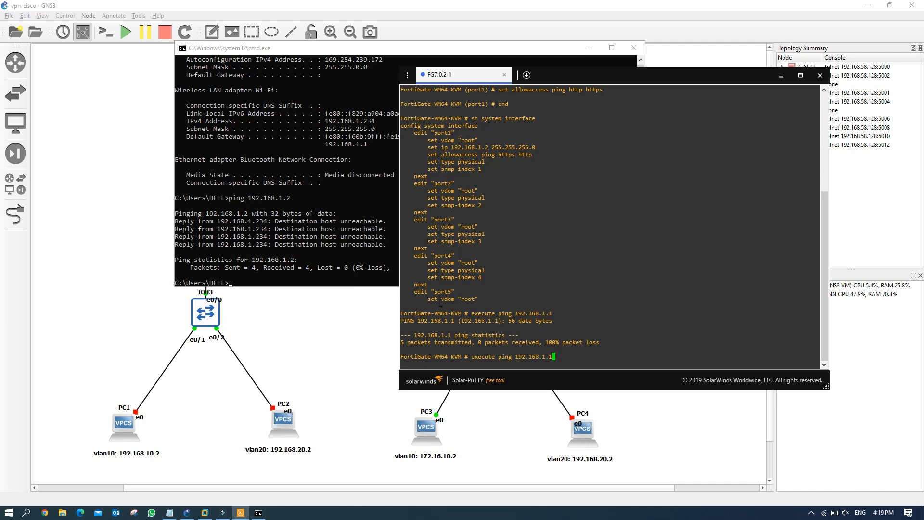
key("Return")
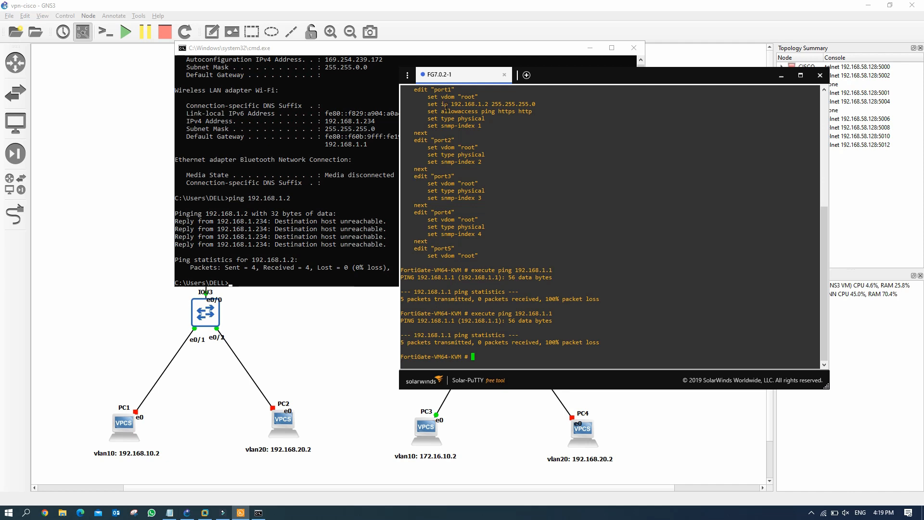
left_click(590, 48)
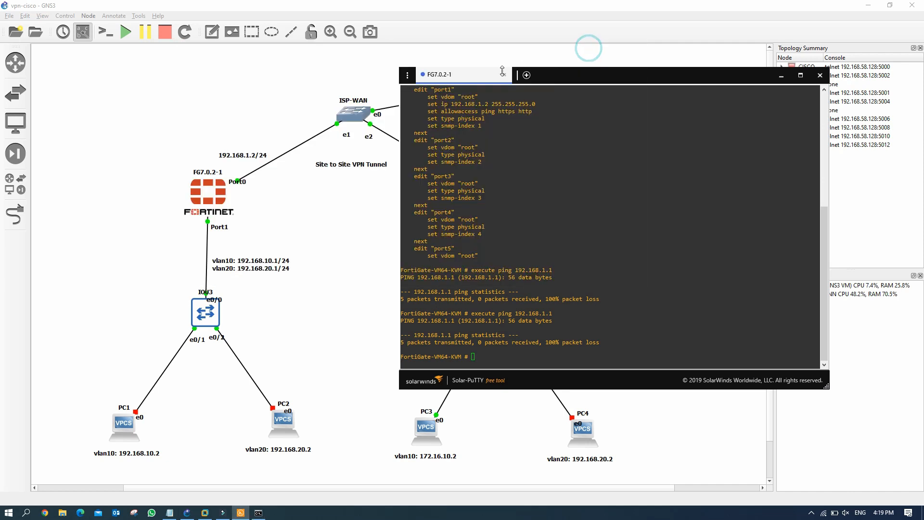
Step: Minimize the Solar-PuTTY FortiGate console window
left_click(781, 77)
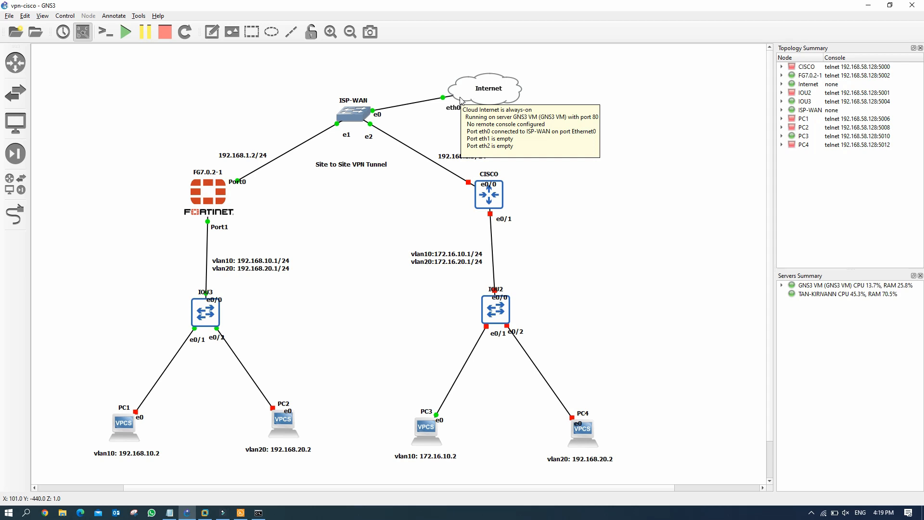
Step: Replace the ISP-WAN–Internet link with one from ISP-WAN Ethernet0 to the cloud's eth2
right_click(426, 101)
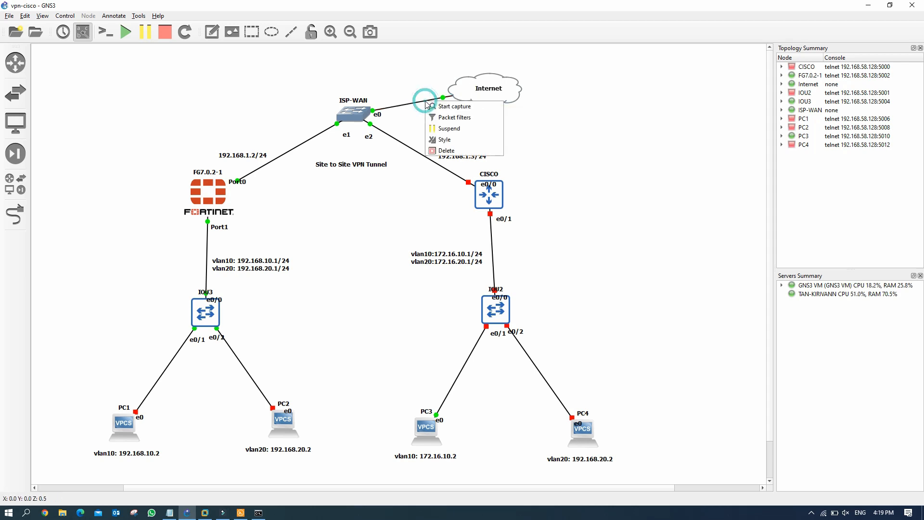
left_click(445, 151)
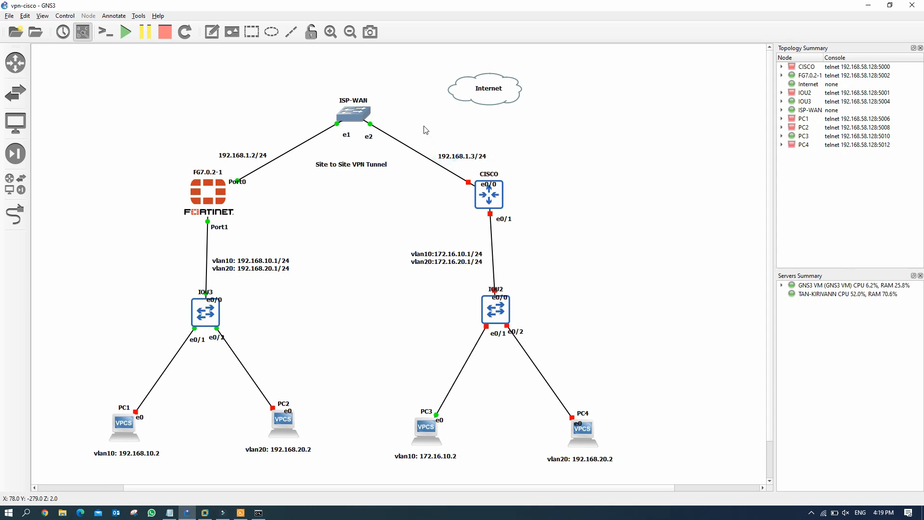
left_click(16, 213)
left_click(361, 114)
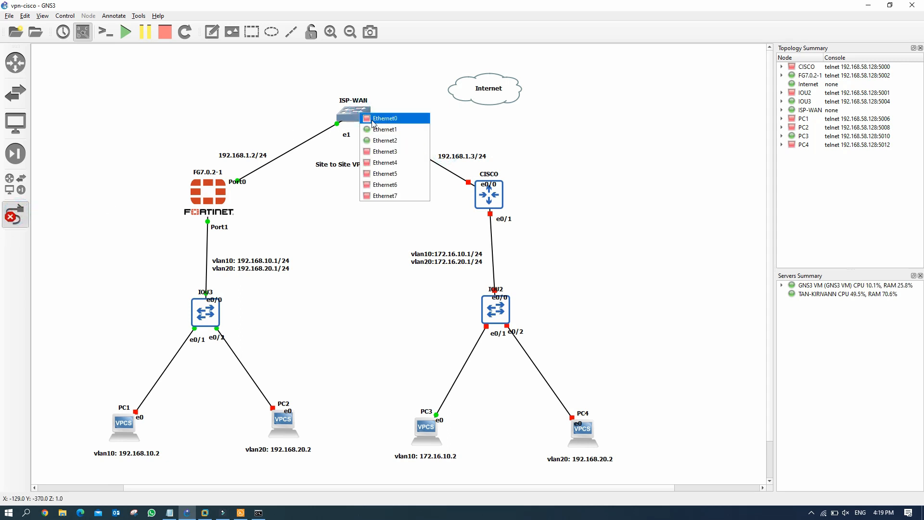
left_click(373, 120)
left_click(467, 99)
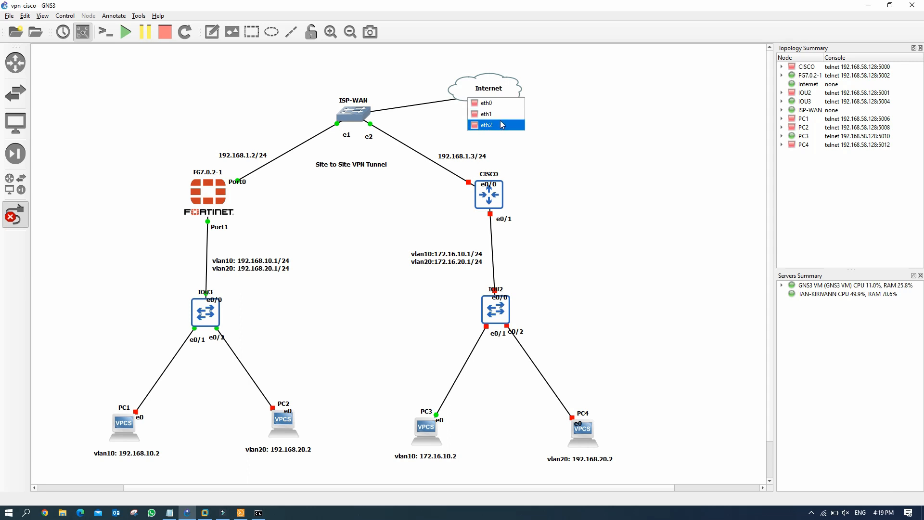
left_click(487, 126)
left_click(18, 219)
left_click(15, 218)
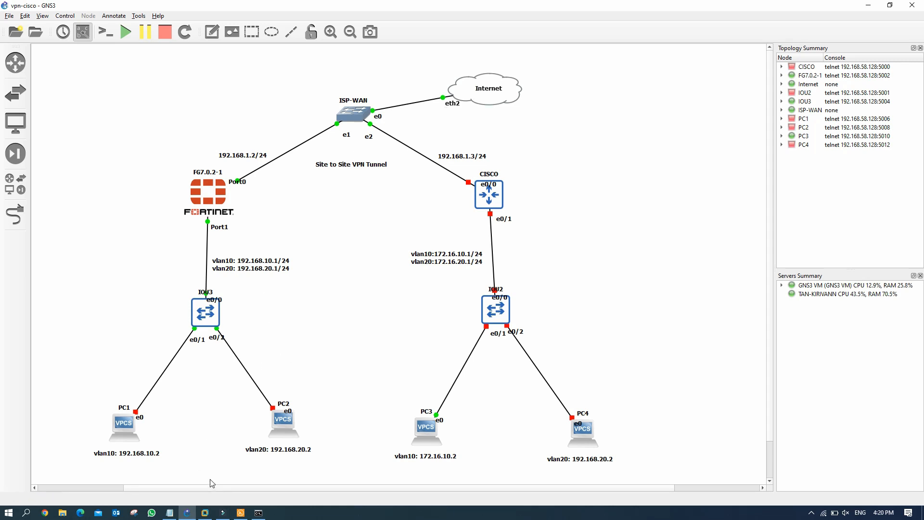
Step: Re-run ping 192.168.1.2 from Command Prompt, now getting replies
left_click(259, 512)
left_click(235, 282)
key("Up")
key("Return")
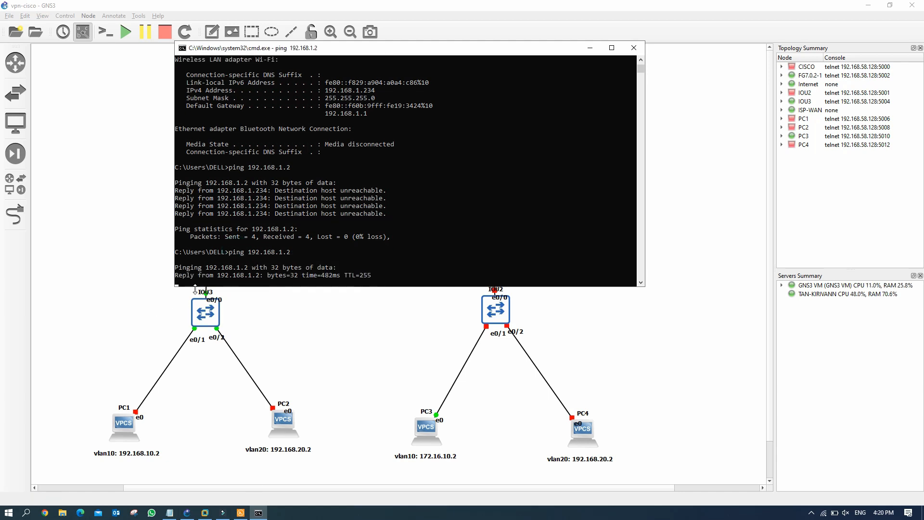
Step: Repeat the FortiGate ping to 192.168.1.1, now lossless, then open Chrome
left_click(241, 512)
key("Up")
key("Return")
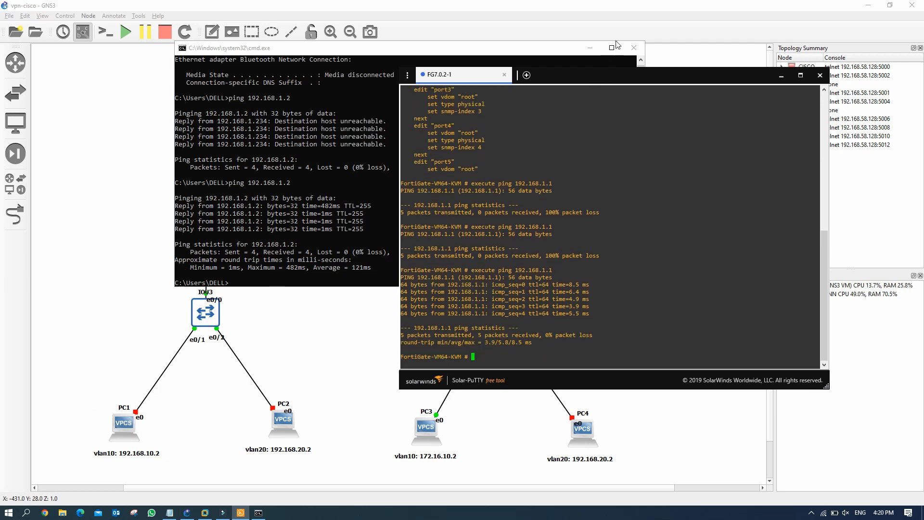
left_click(634, 47)
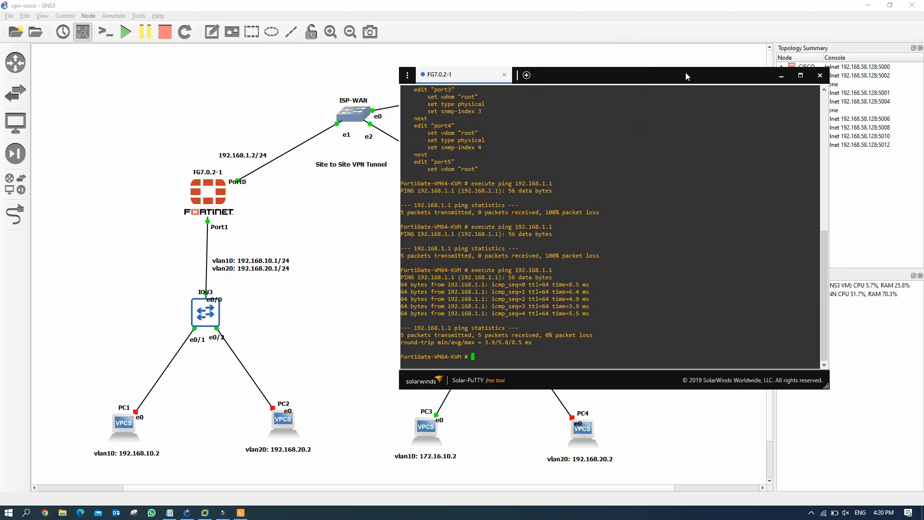
left_click_drag(685, 74, 756, 53)
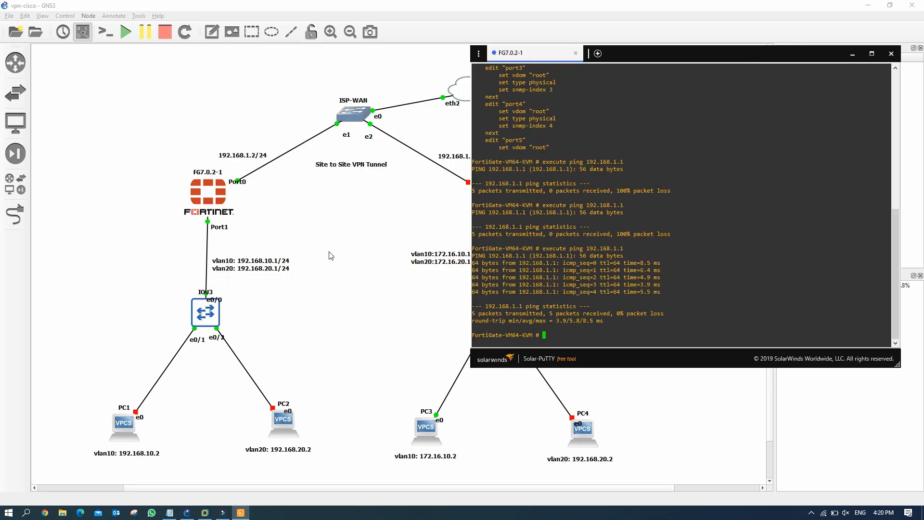
left_click(45, 513)
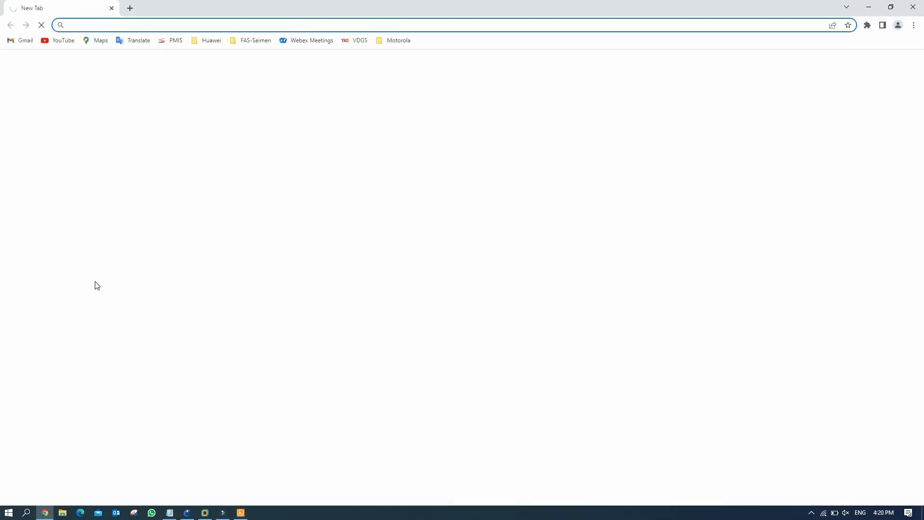
Step: Browse to 192.168.1.2 and sign in to the FortiGate web GUI as admin
left_click(140, 23)
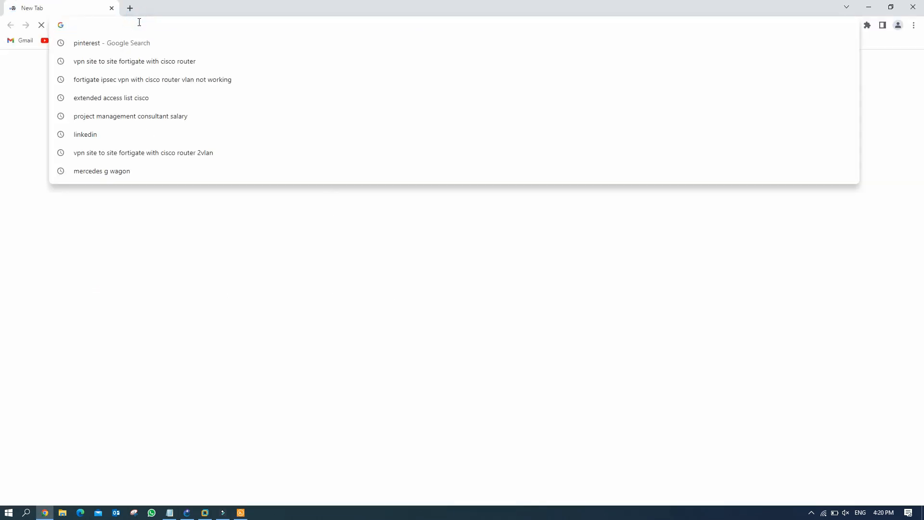
type("192.168")
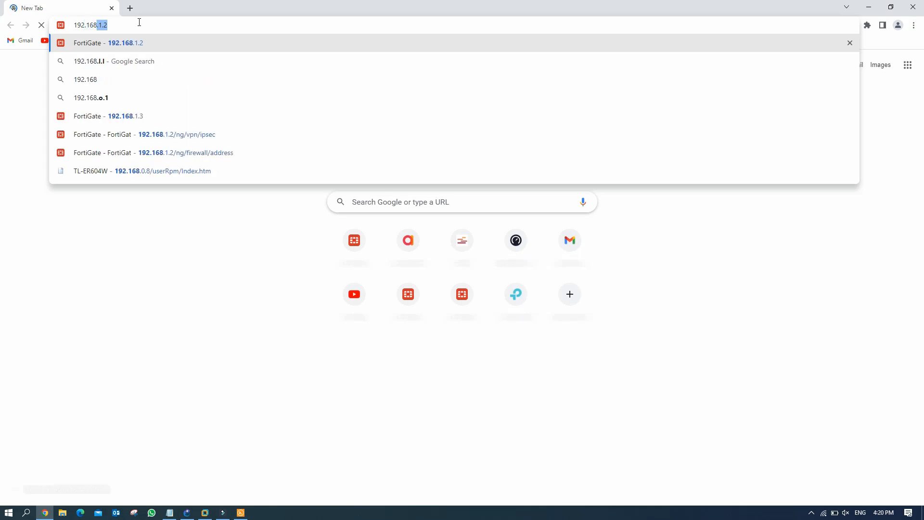
type(".1.2")
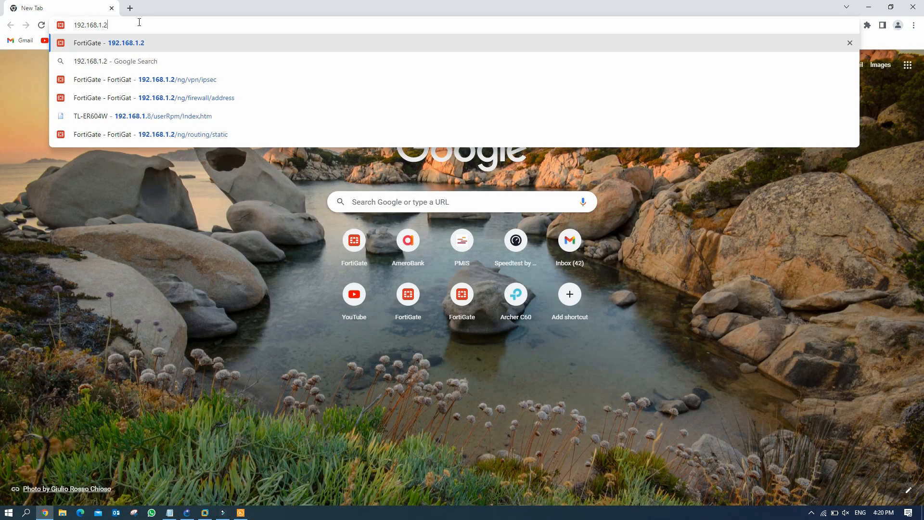
key("Return")
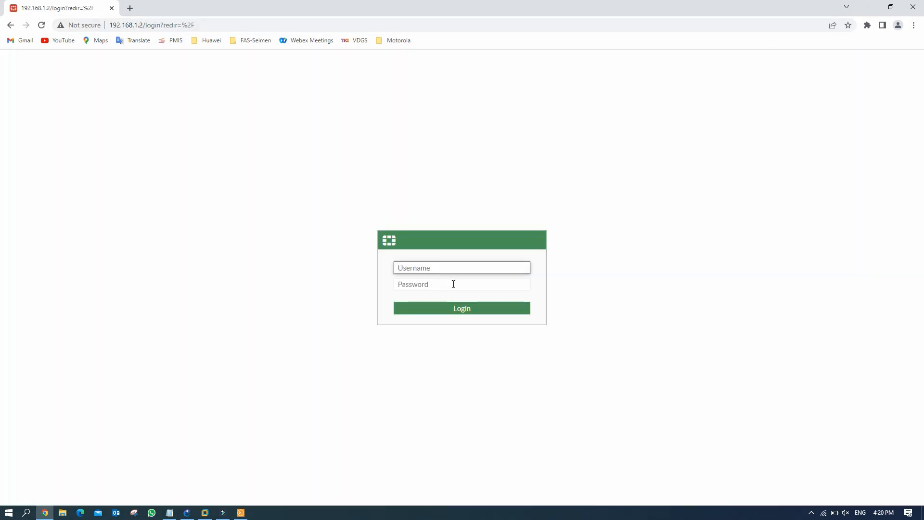
type("admin")
key("Tab")
type("admin")
key("Return")
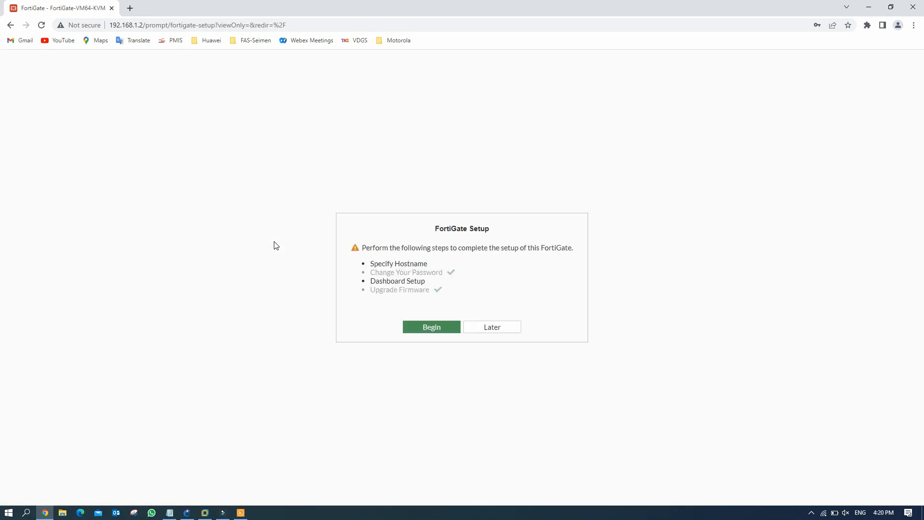
Step: Complete the setup prompts: trim the hostname, accept the dashboard, suppress the release overview
left_click(418, 328)
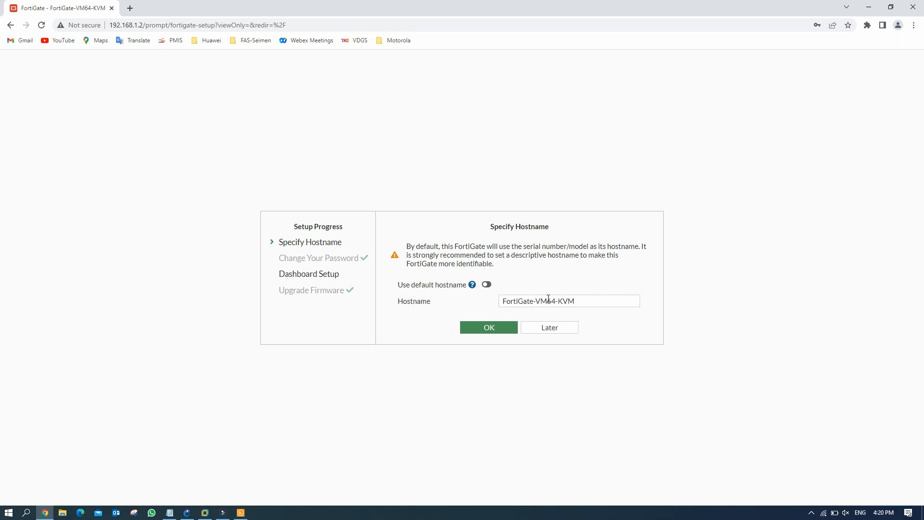
left_click(577, 301)
key("BackSpace")
key("BackSpace")
key("BackSpace")
key("BackSpace")
key("BackSpace")
key("BackSpace")
key("BackSpace")
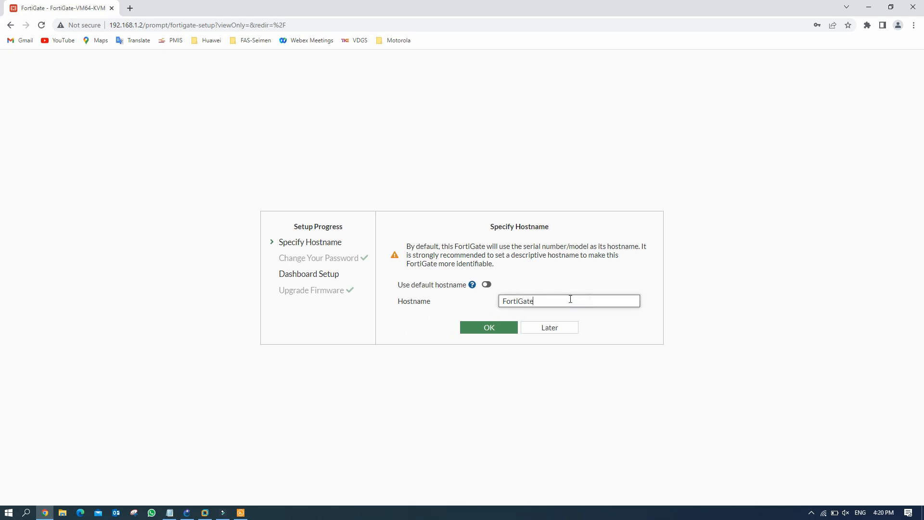
left_click(490, 329)
left_click(492, 342)
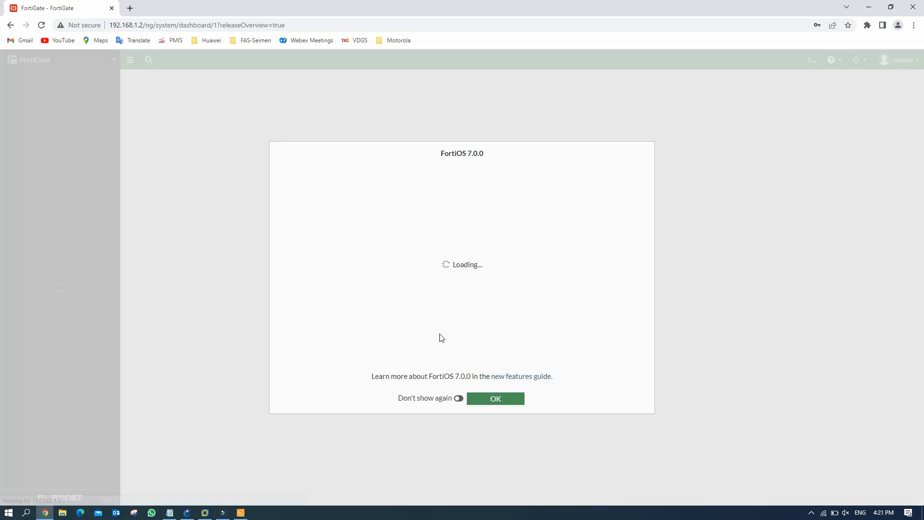
left_click(458, 399)
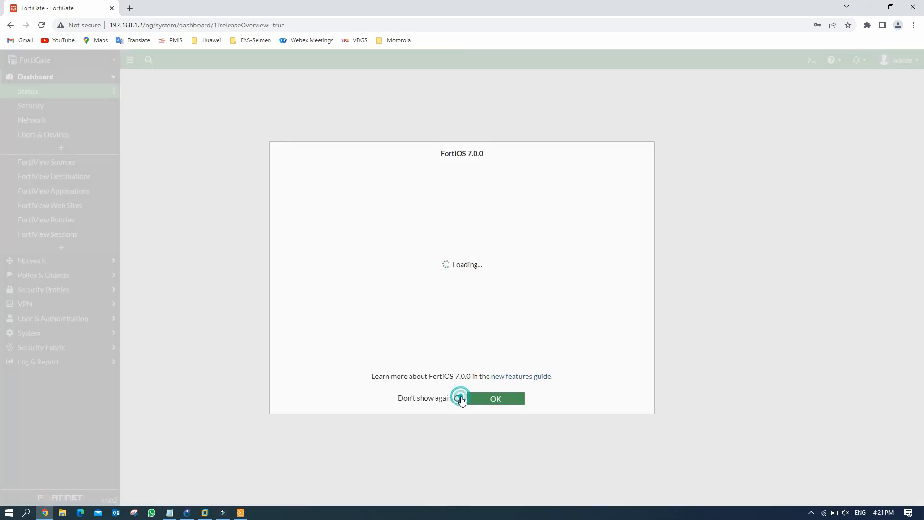
left_click(503, 399)
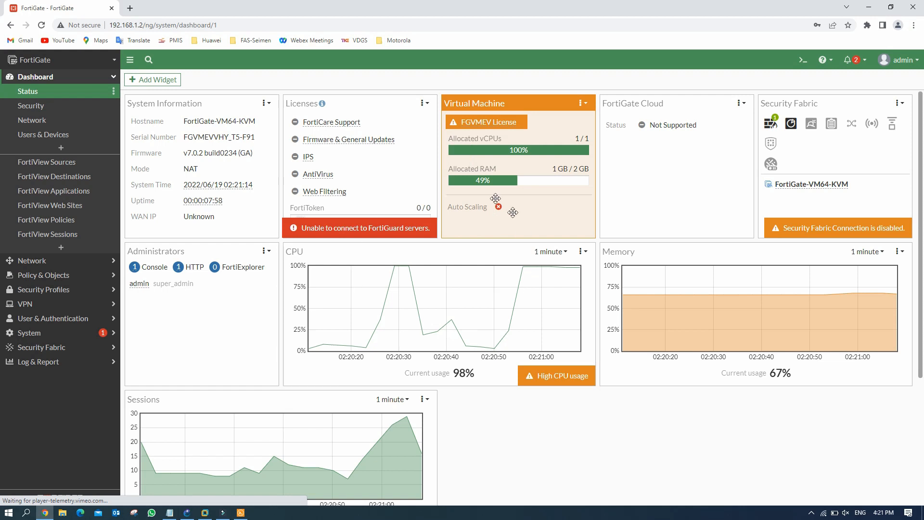
Step: Give FortiGate port1 the alias WAN and the WAN role, and save it
left_click(71, 265)
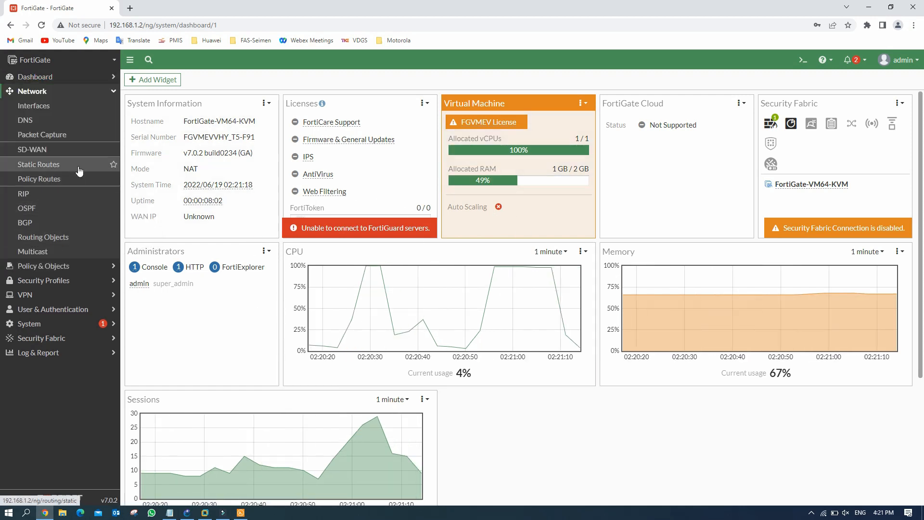
left_click(44, 106)
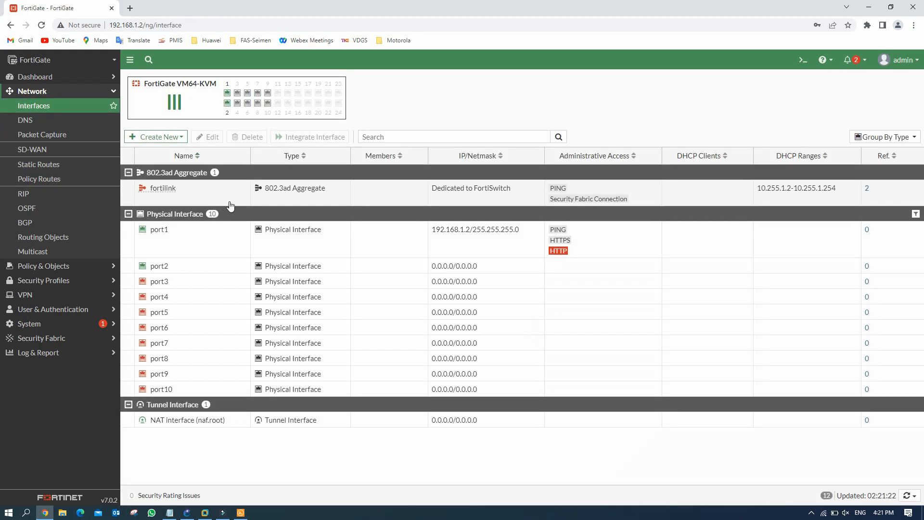
left_click(155, 235)
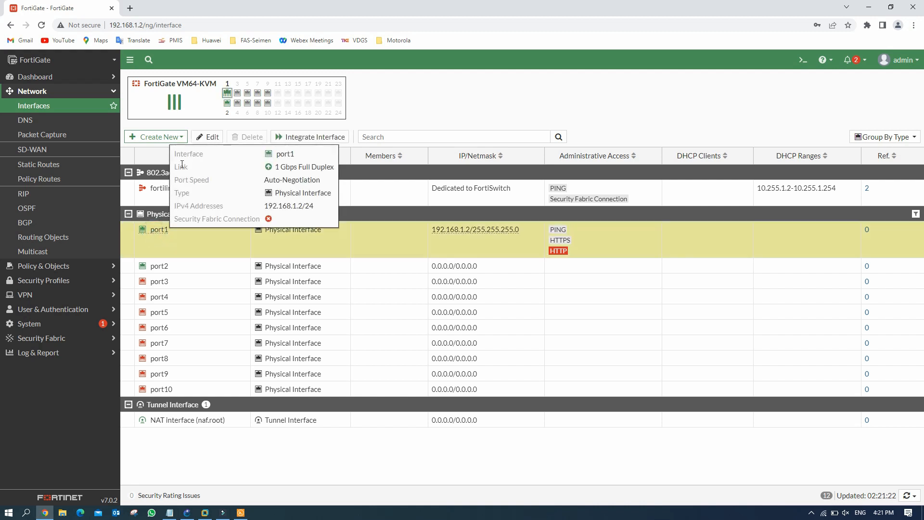
left_click(206, 139)
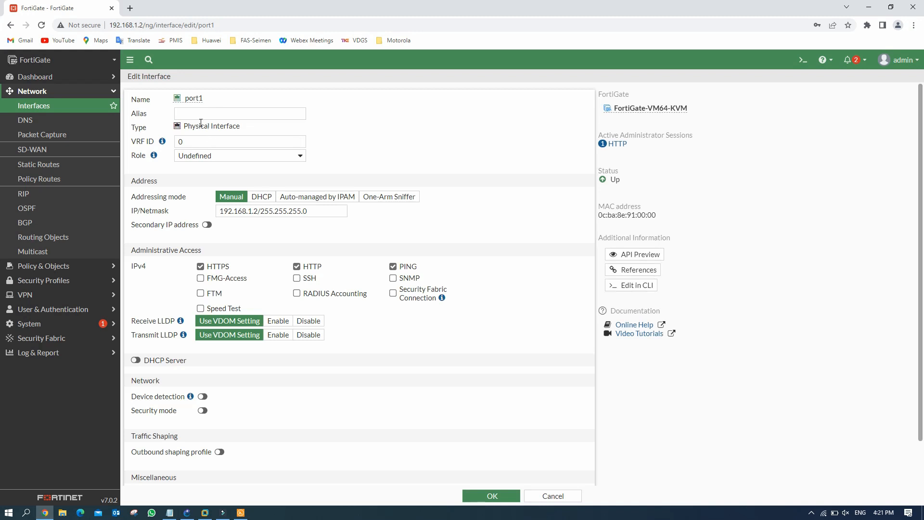
left_click(201, 118)
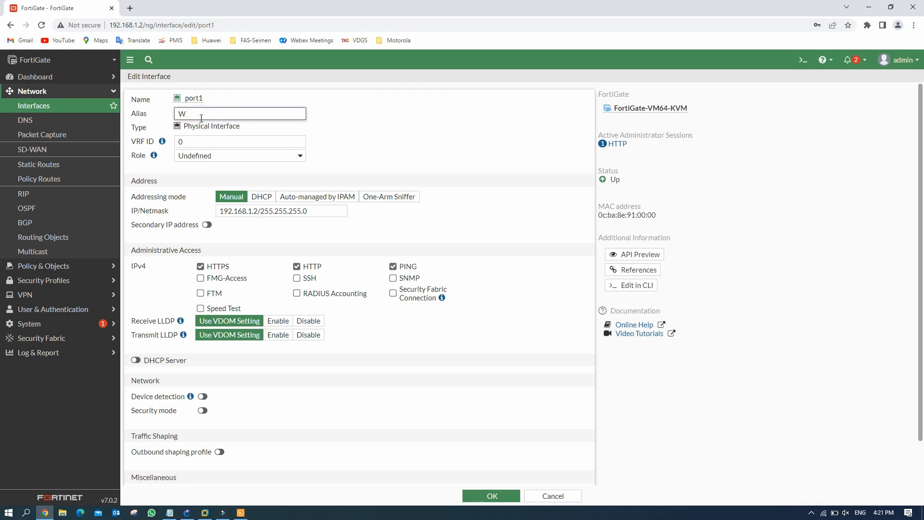
left_click(456, 124)
left_click(299, 155)
left_click(238, 177)
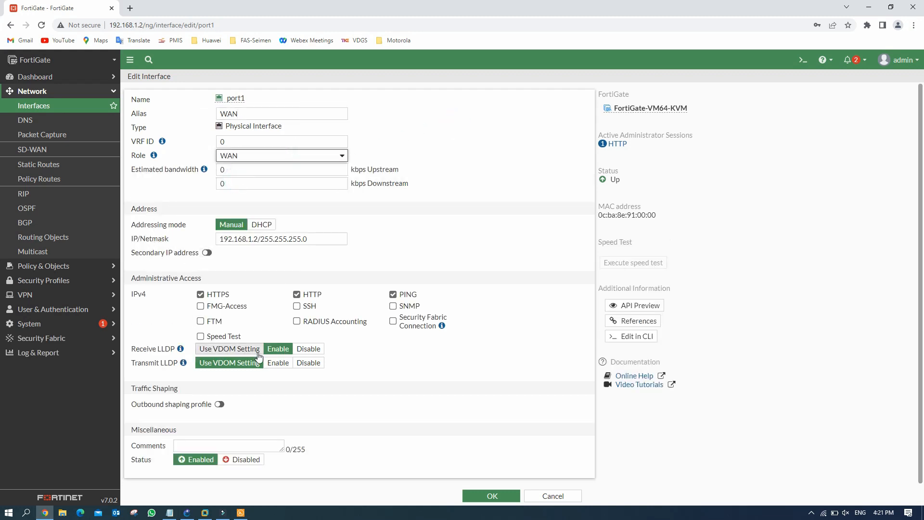
left_click(496, 501)
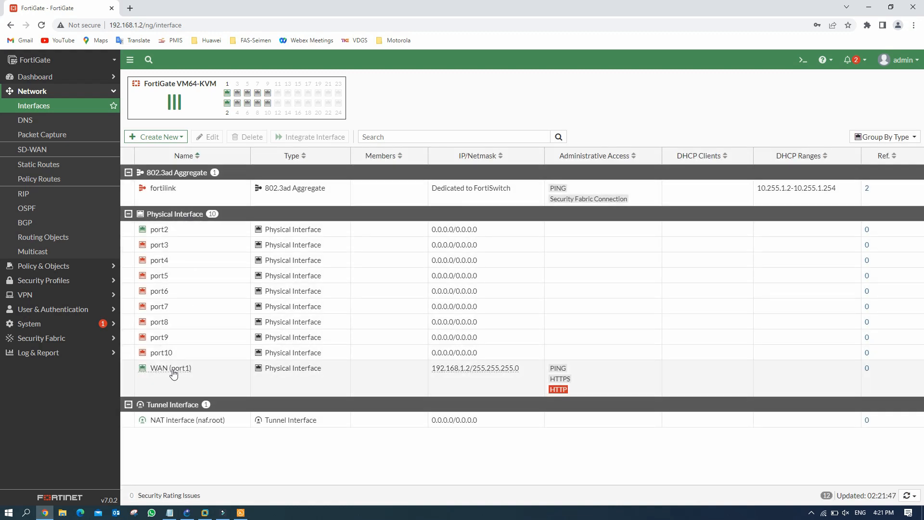
Step: Check the lab topology's addressing in GNS3, then return to the FortiGate interfaces page
mouse_move(166, 235)
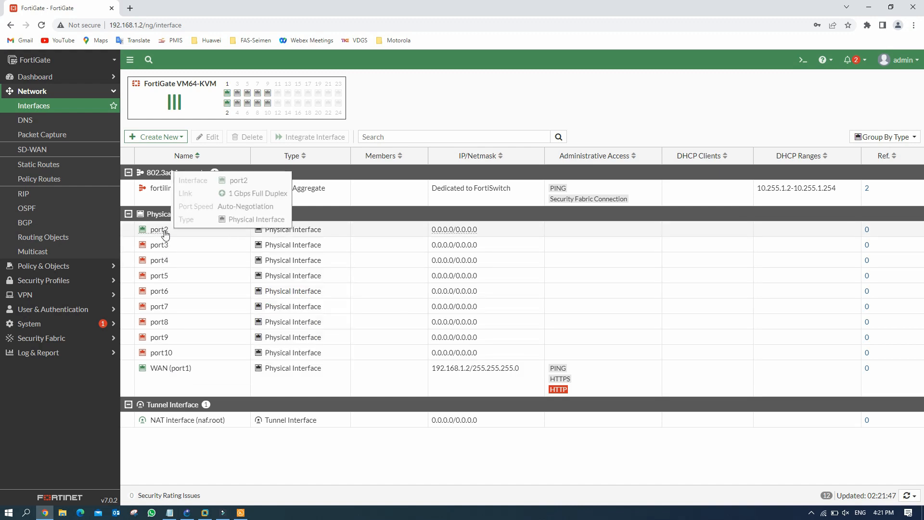
left_click(187, 512)
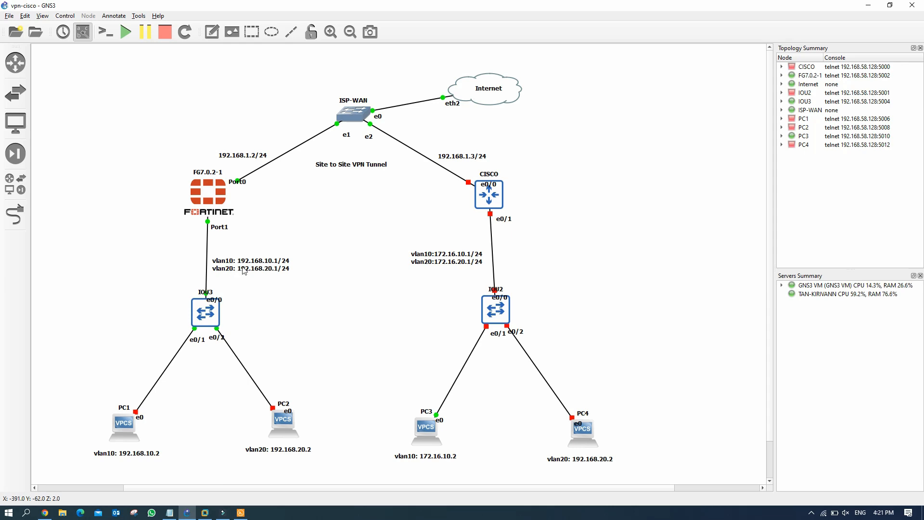
left_click(44, 512)
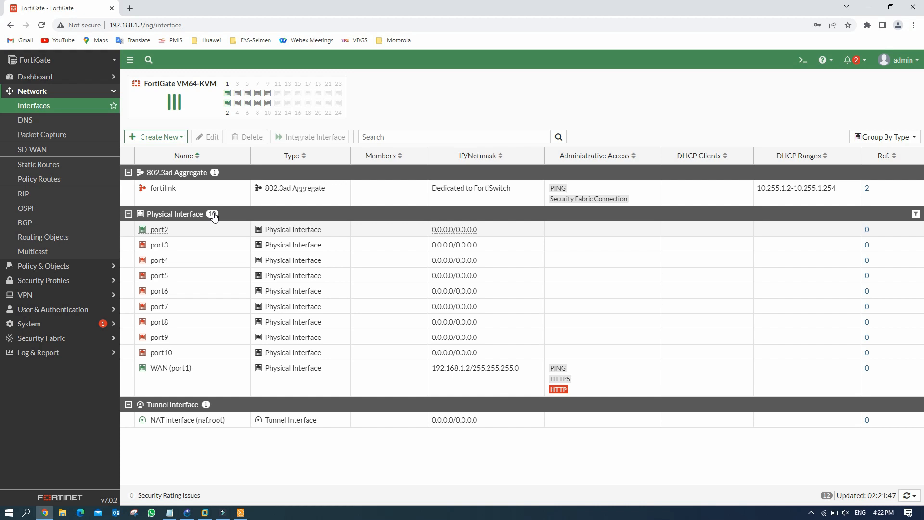
Step: Start a new interface named VLAN10 with parent interface port2
left_click(172, 137)
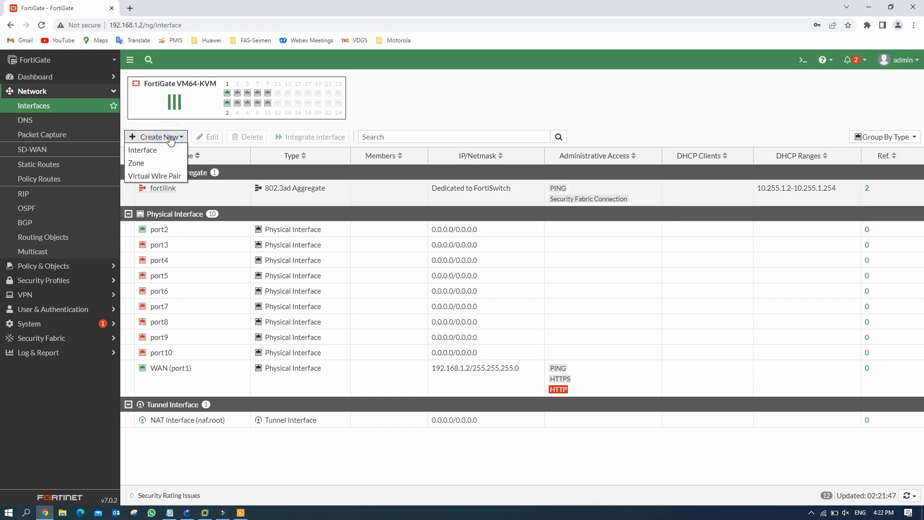
left_click(148, 152)
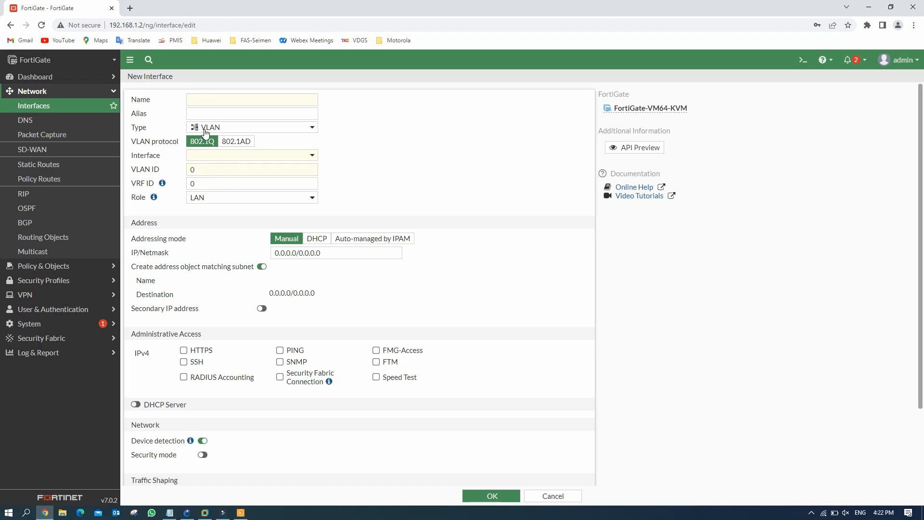
left_click(212, 103)
type("VLAN")
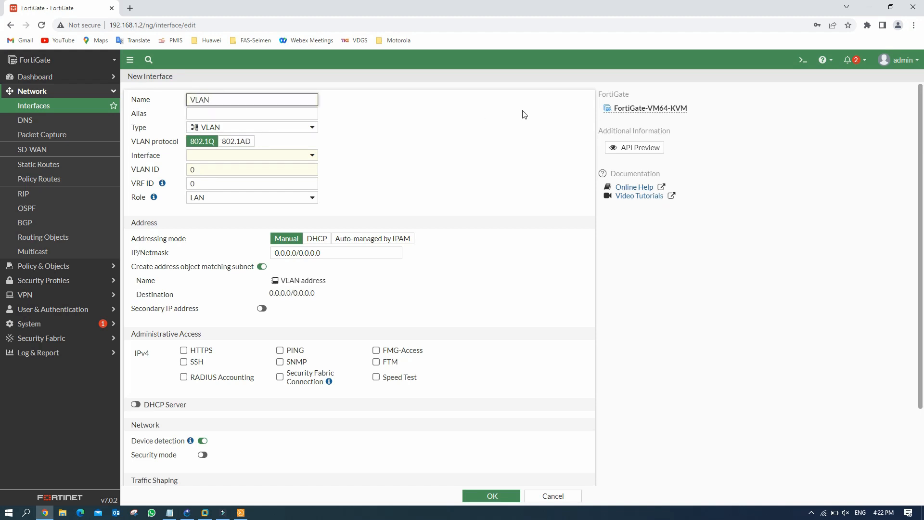
type("10")
left_click(258, 111)
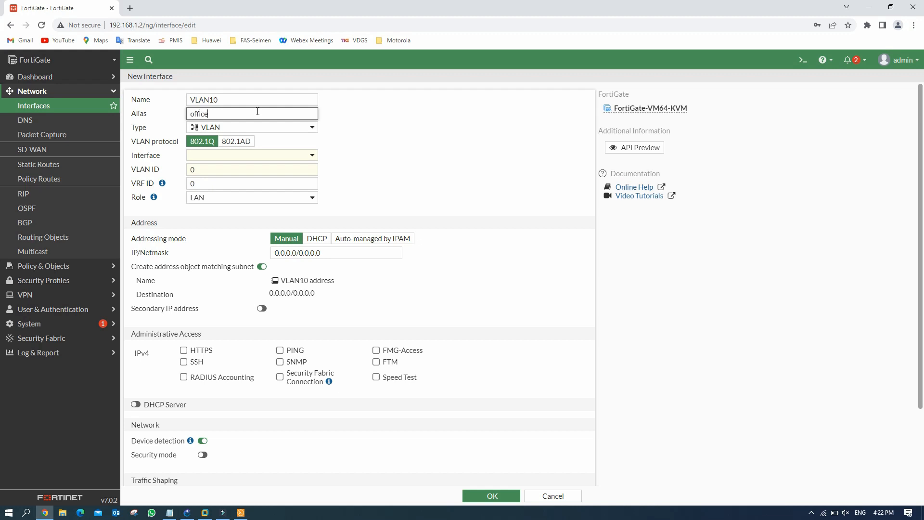
left_click(263, 155)
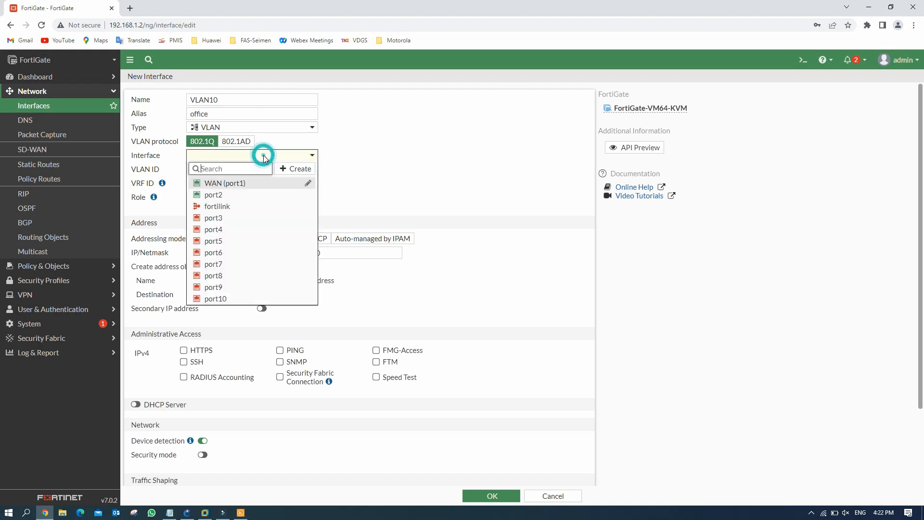
left_click(218, 195)
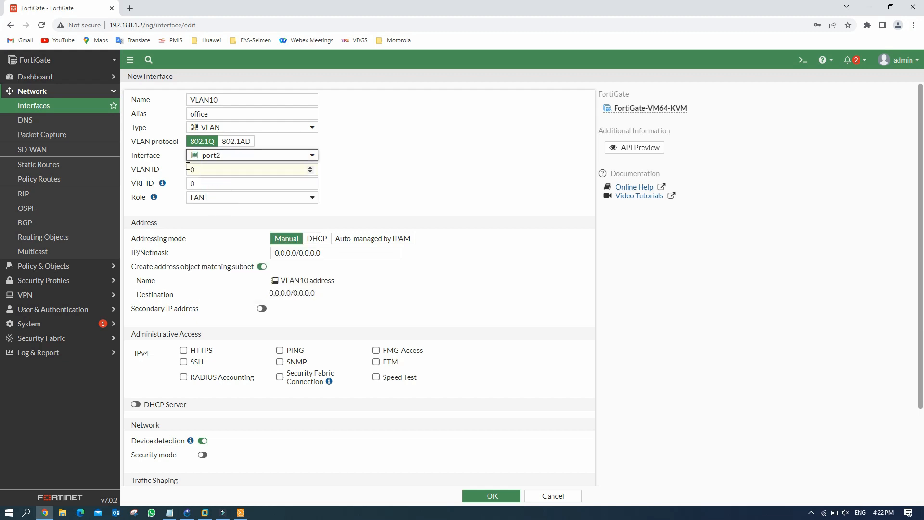
Step: Set the VLAN ID and give the interface address 192.168.10.1/24
left_click(208, 171)
key("BackSpace")
type("1")
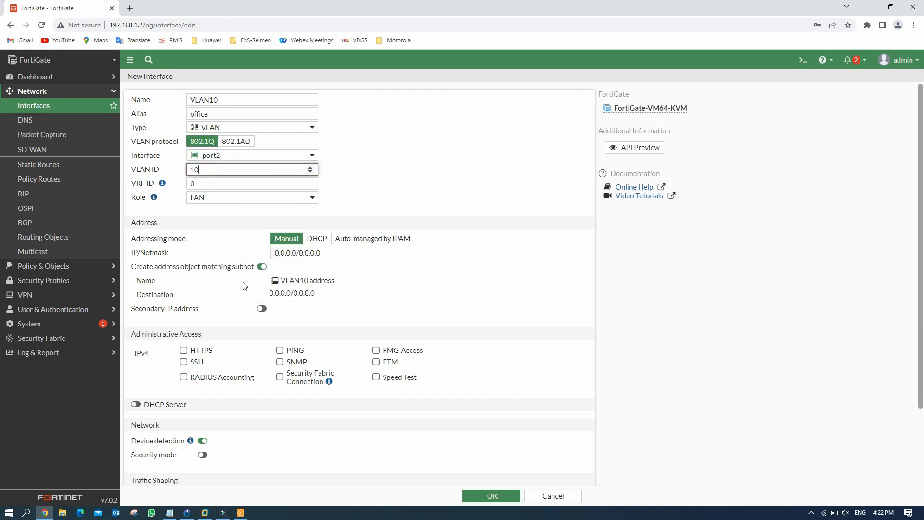
left_click(325, 253)
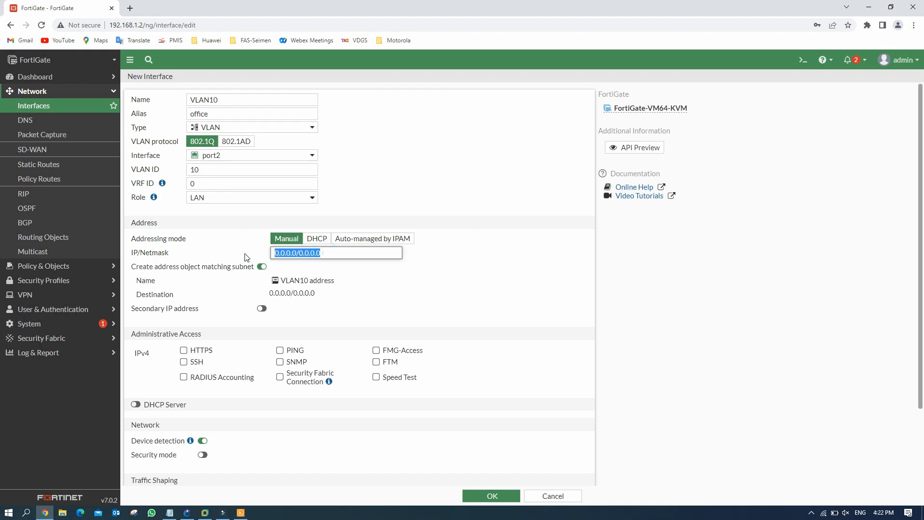
type("192.168.1")
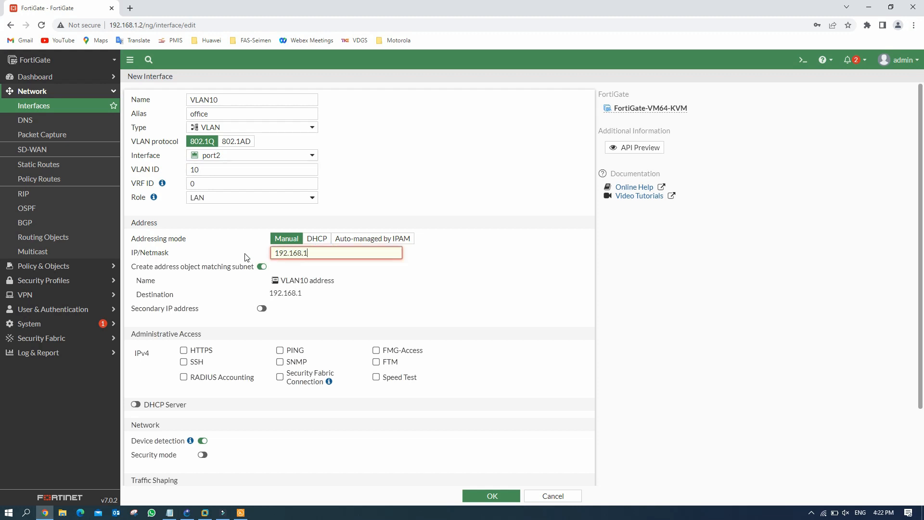
type("0.1/24")
left_click_drag(340, 252, 209, 255)
key("ctrl+c")
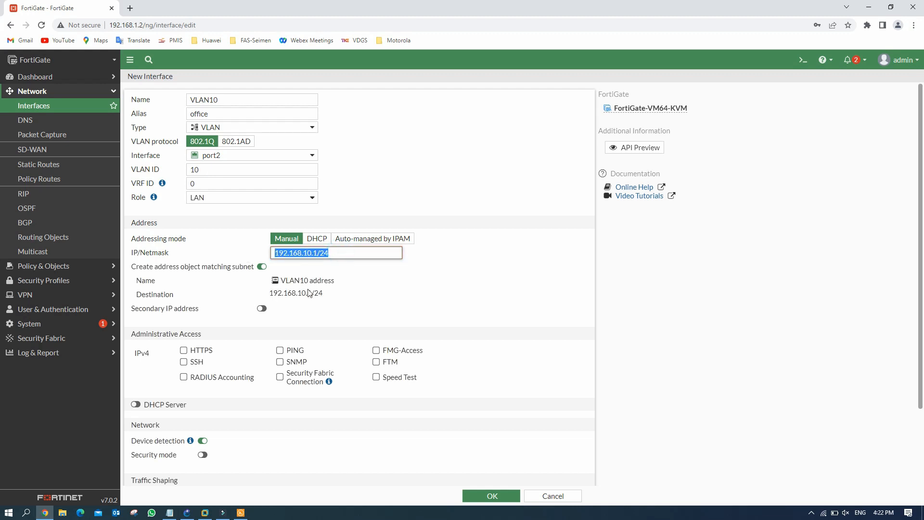
Step: Allow PING, enable the DHCP server, save VLAN10, and expand port2 to see it
left_click(280, 349)
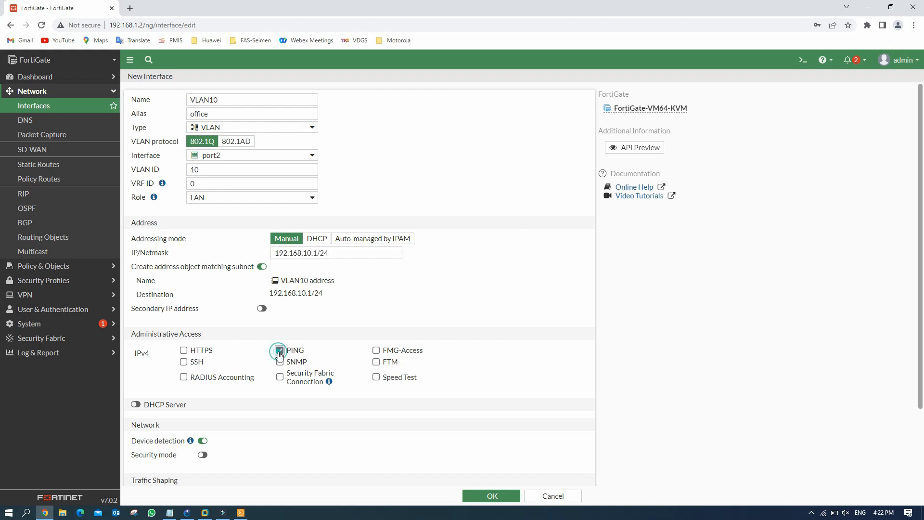
left_click(136, 404)
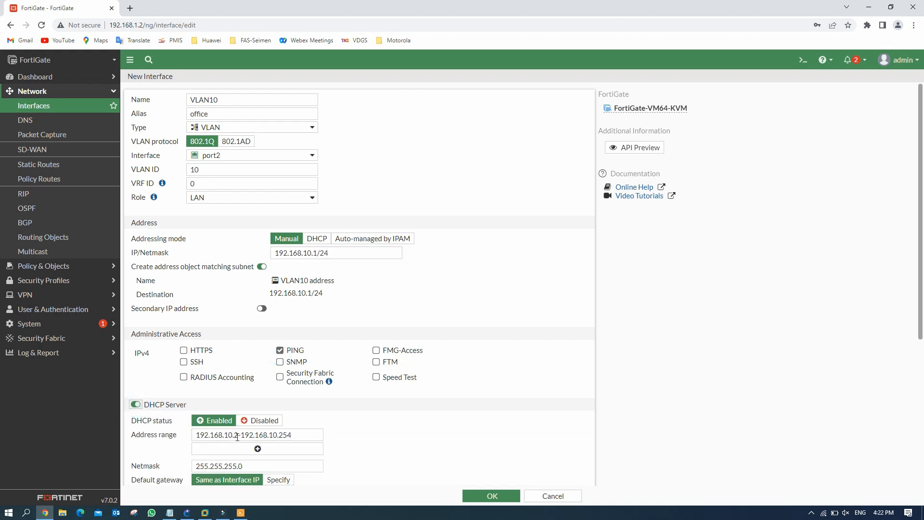
left_click(494, 497)
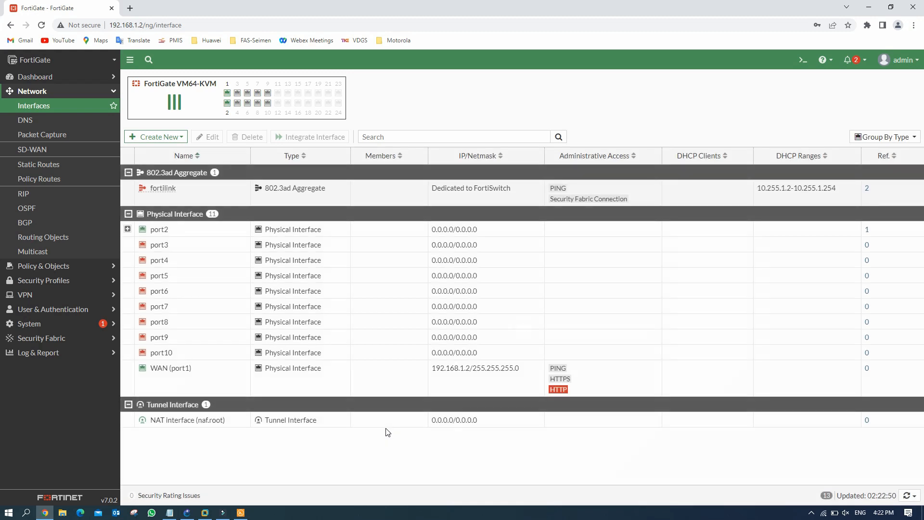
left_click(128, 230)
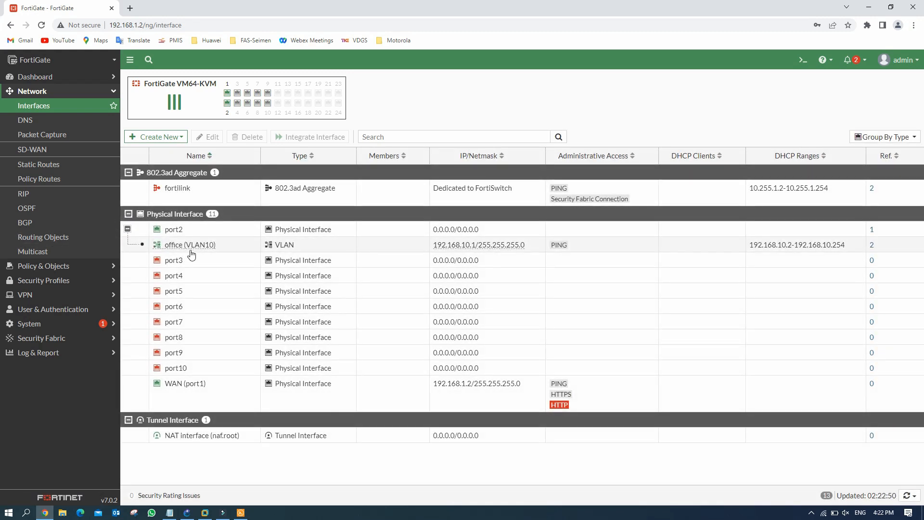
Step: Start a new interface named VLAN20 with alias CCTV on parent port2
left_click(172, 138)
left_click(163, 149)
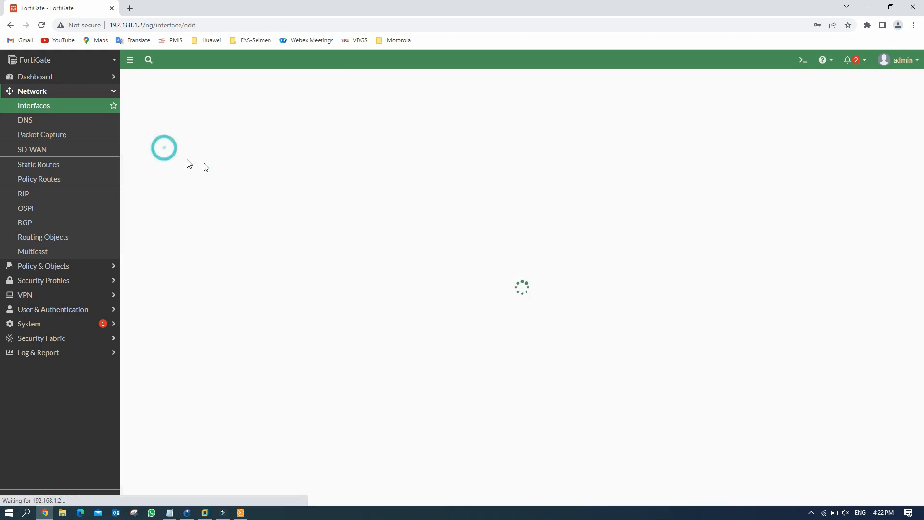
left_click(214, 100)
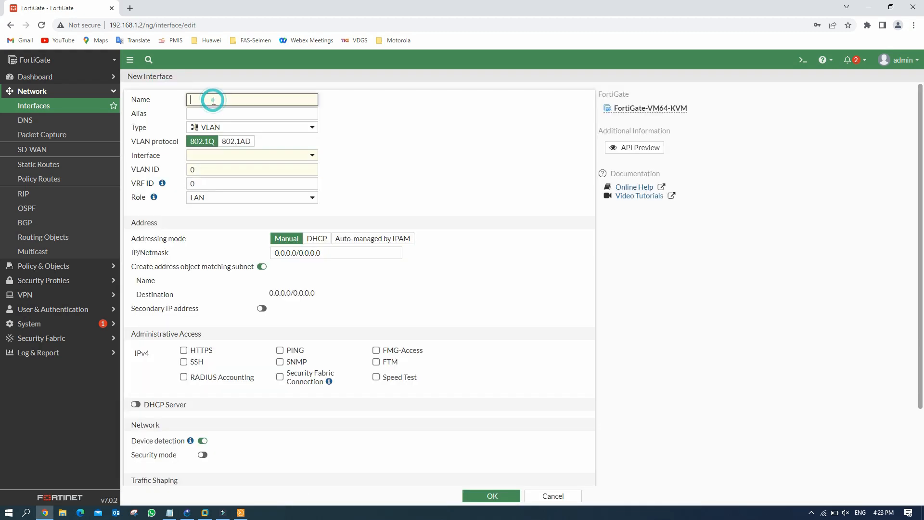
type("VLAN20")
left_click(209, 115)
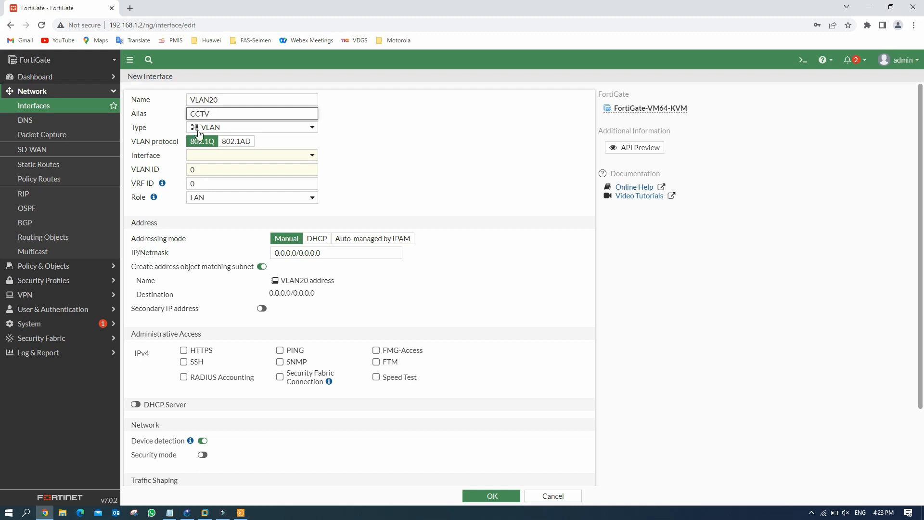
left_click(260, 156)
left_click(241, 195)
Step: Set VLAN ID 20 and the address 192.168.20.1/24
double_click(206, 169)
type("20")
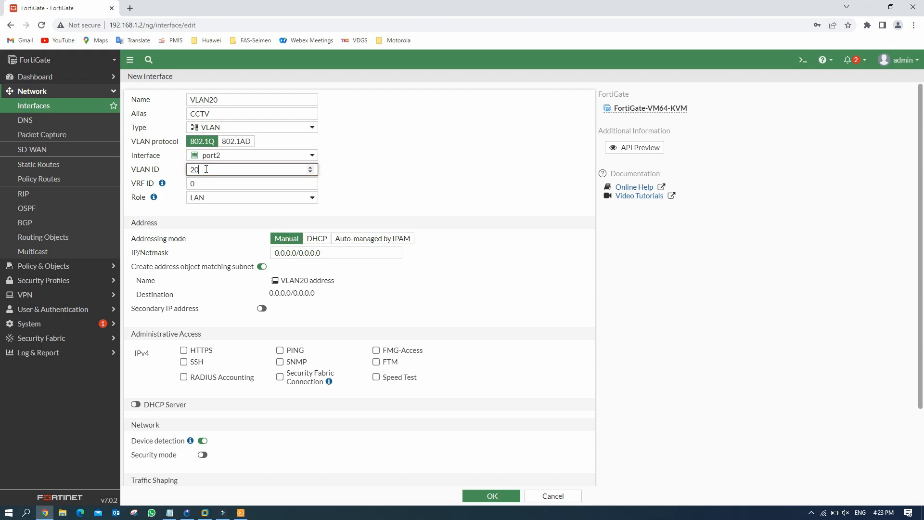
triple_click(325, 253)
key("ctrl+v")
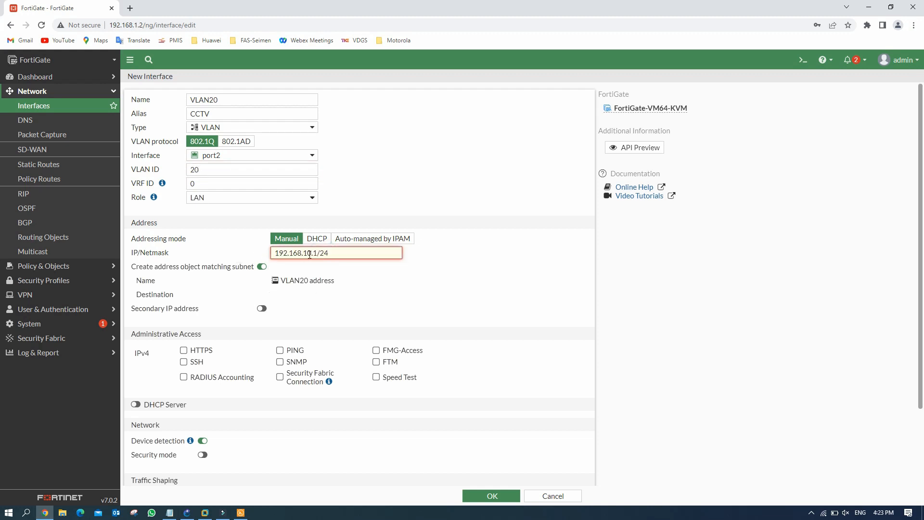
left_click(308, 253)
key("BackSpace")
type("2")
Step: Allow PING, enable the DHCP server, save VLAN20, and expand port2 to show both VLANs
left_click(280, 350)
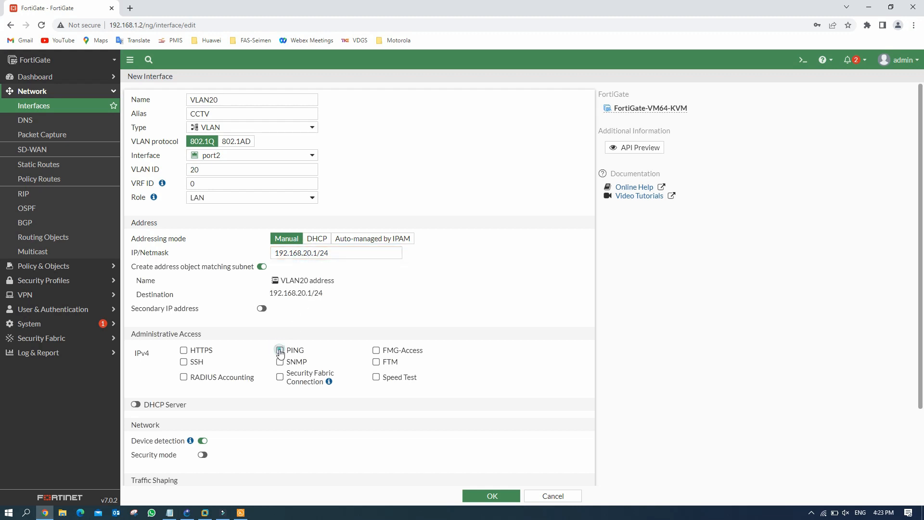
scroll(284, 332, "down", 1)
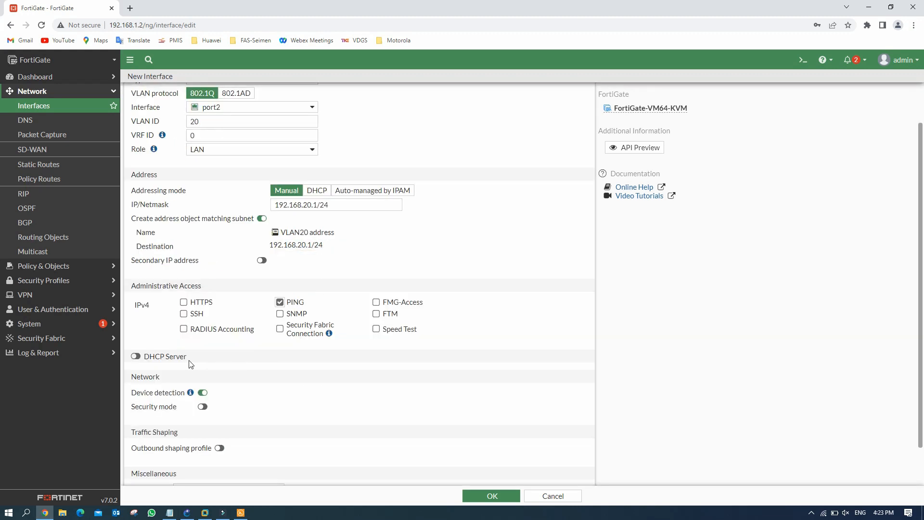
left_click(137, 356)
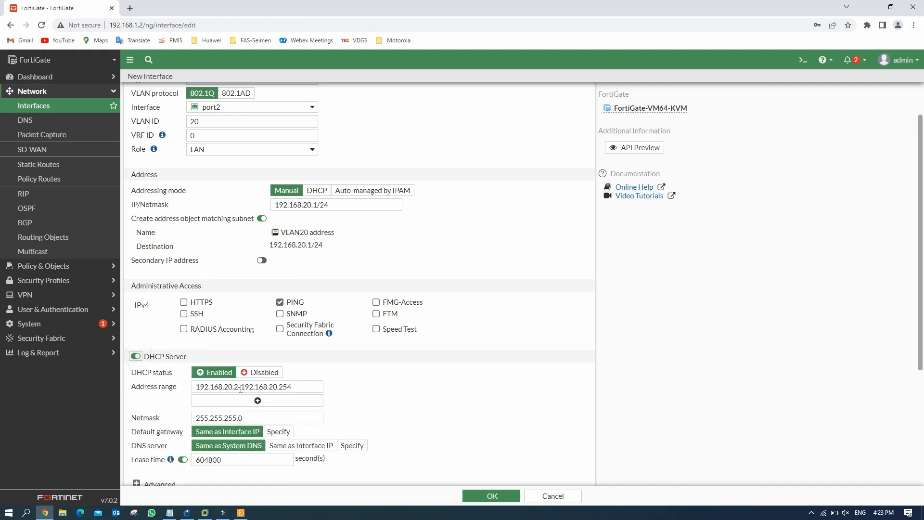
scroll(400, 452, "down", 4)
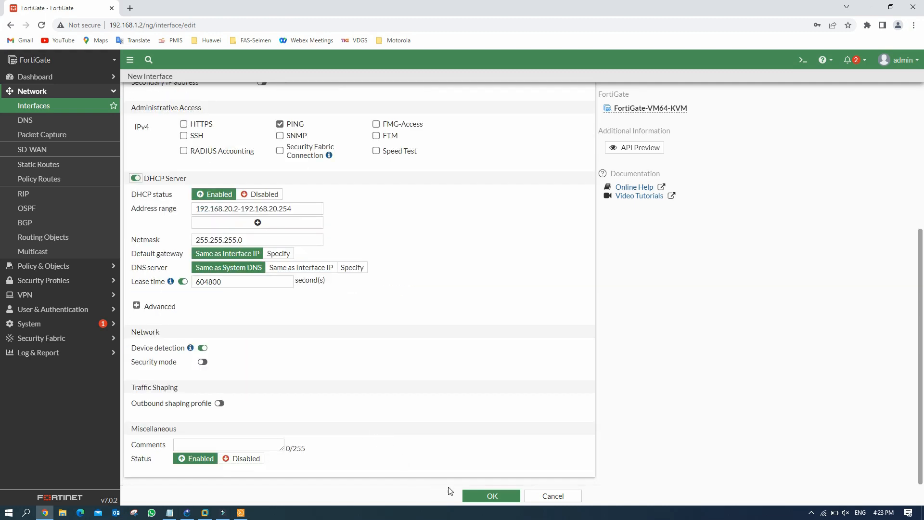
left_click(489, 495)
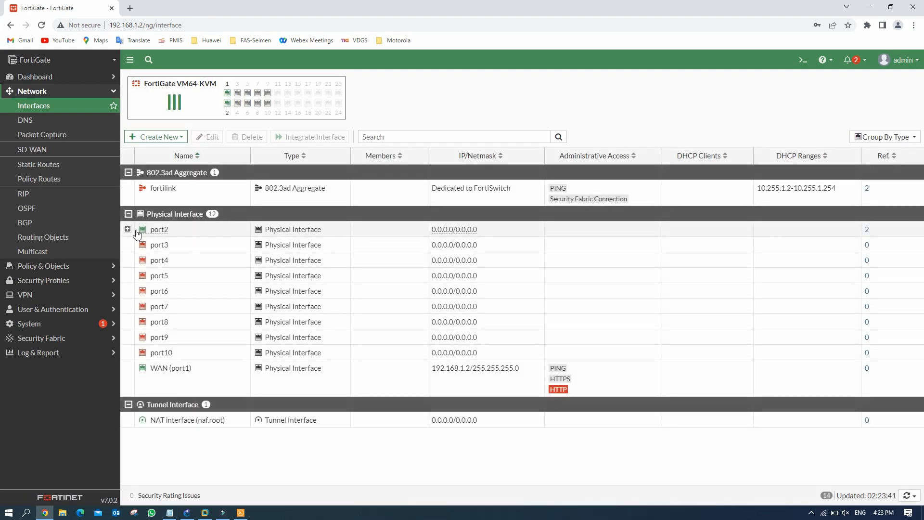
left_click(127, 228)
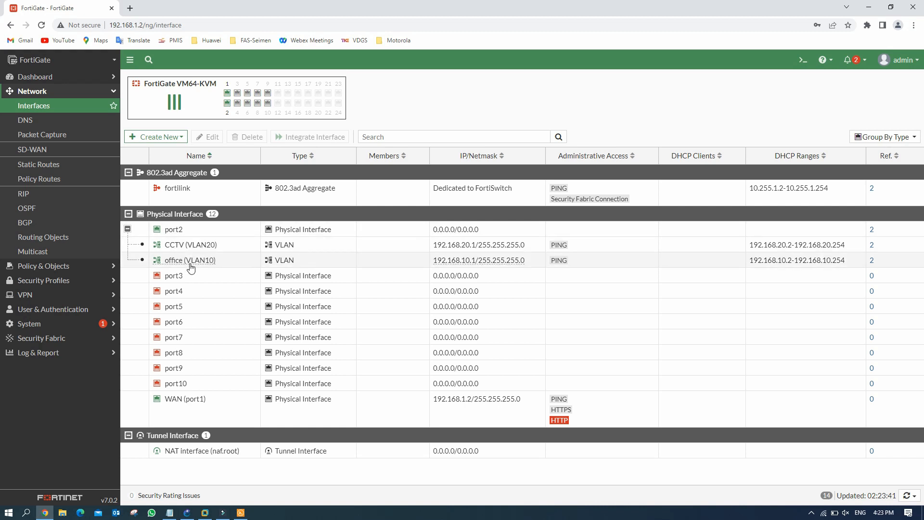
left_click(173, 137)
Step: Create zone local-LAN allowing intra-zone traffic, with office (VLAN10) and CCTV (VLAN20) as members
left_click(143, 163)
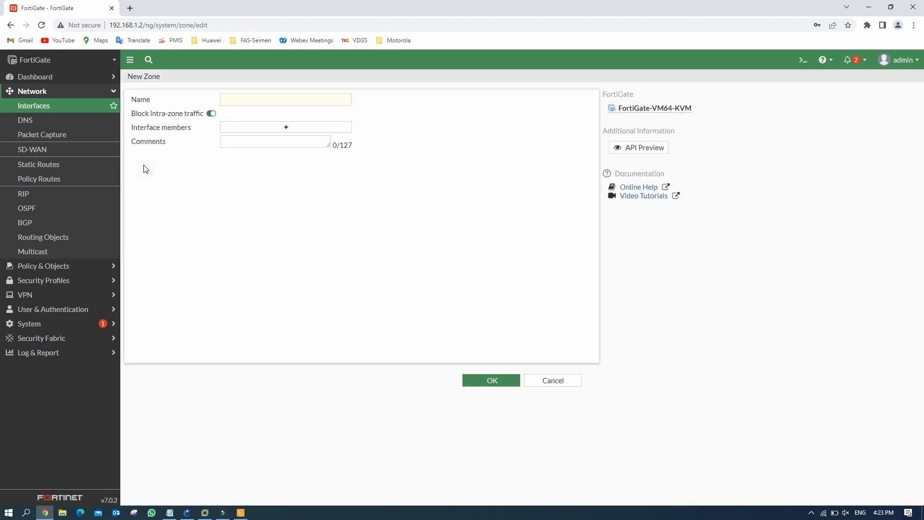
left_click(233, 99)
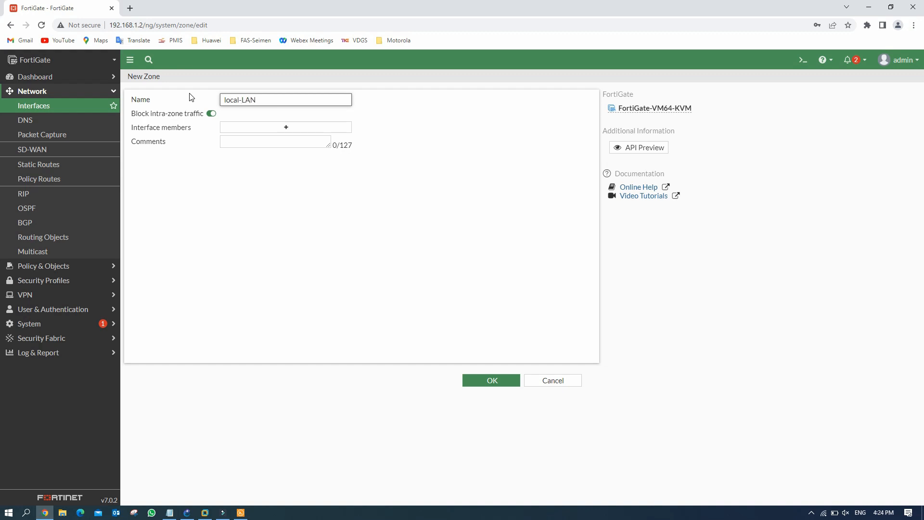
left_click(211, 115)
left_click(278, 127)
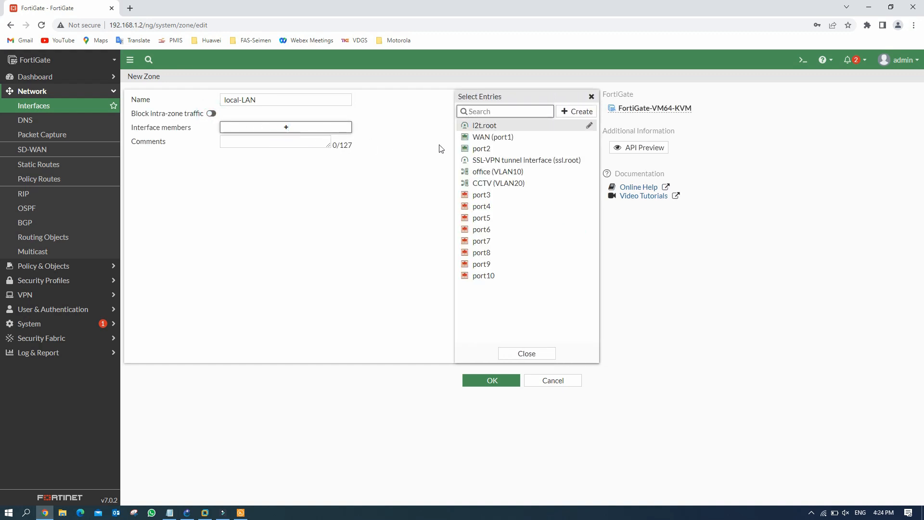
left_click(500, 173)
left_click(506, 184)
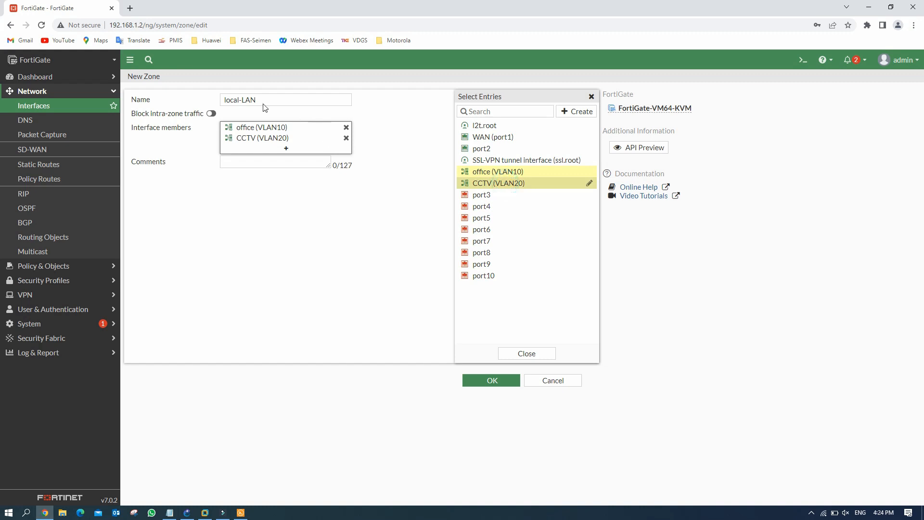
Step: Save the local-LAN zone, check port2's VLANs, and switch to the GNS3 topology
left_click(378, 198)
left_click(487, 381)
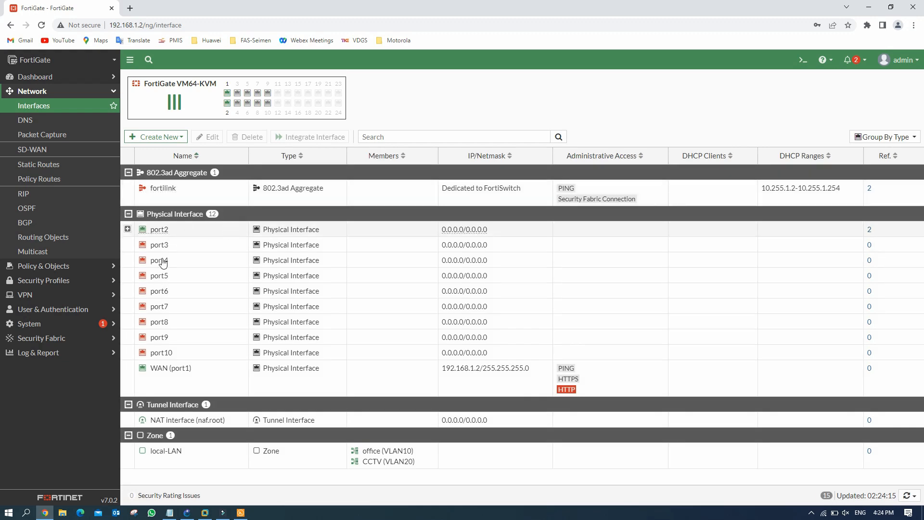
left_click(128, 229)
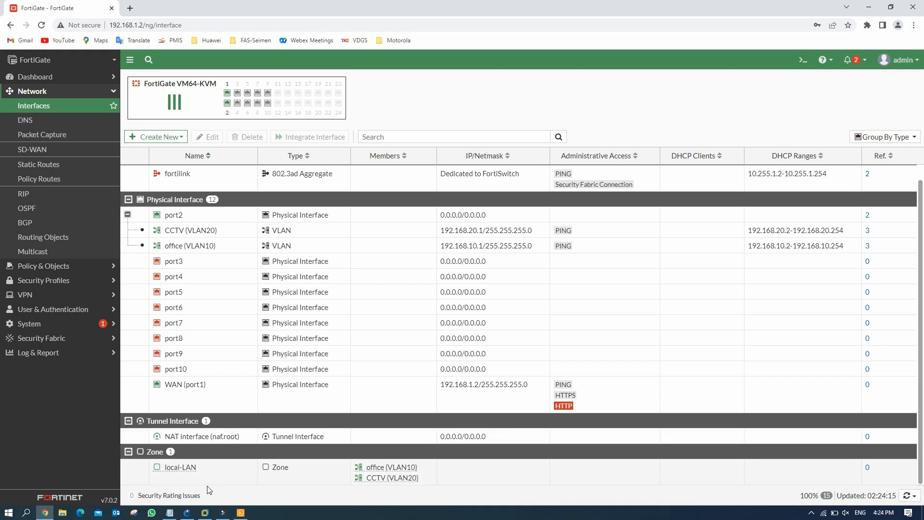
left_click(188, 513)
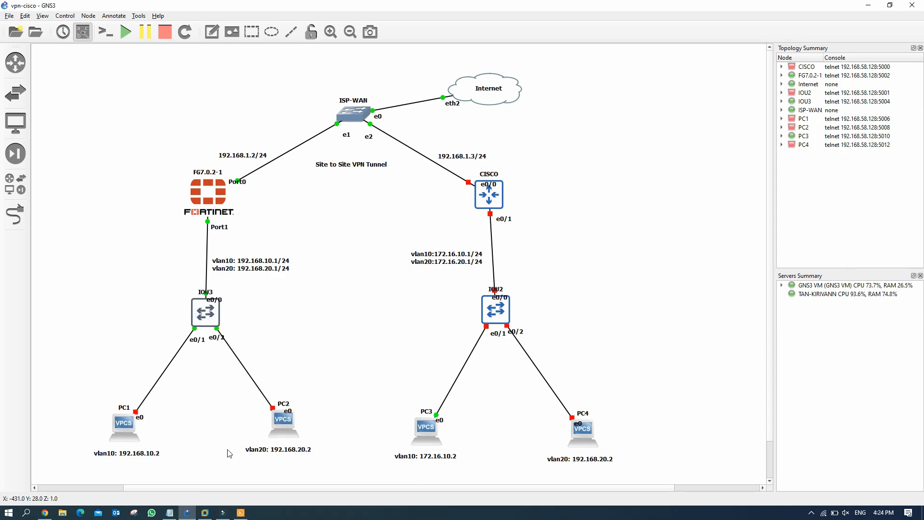
Step: Bring up the IOU3 console and show its VLAN summary with 'sh vlan bri'
left_click(241, 512)
left_click(241, 512)
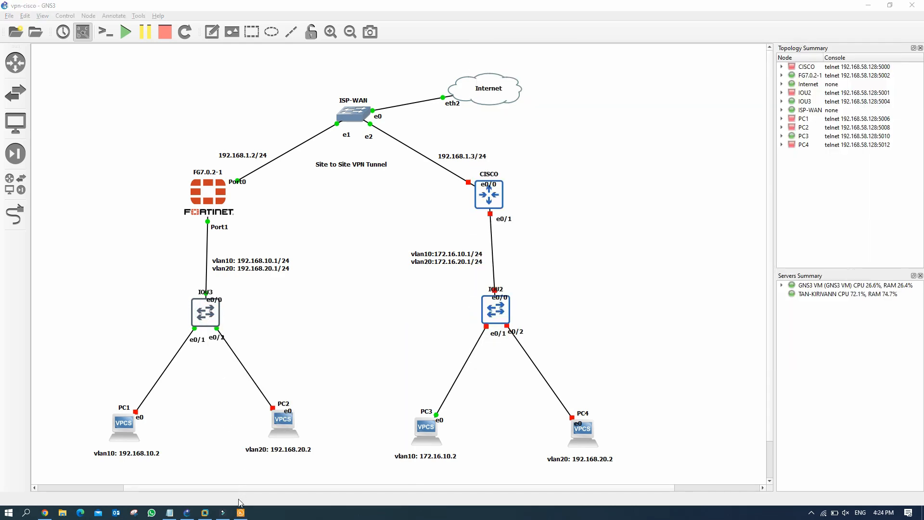
left_click(240, 512)
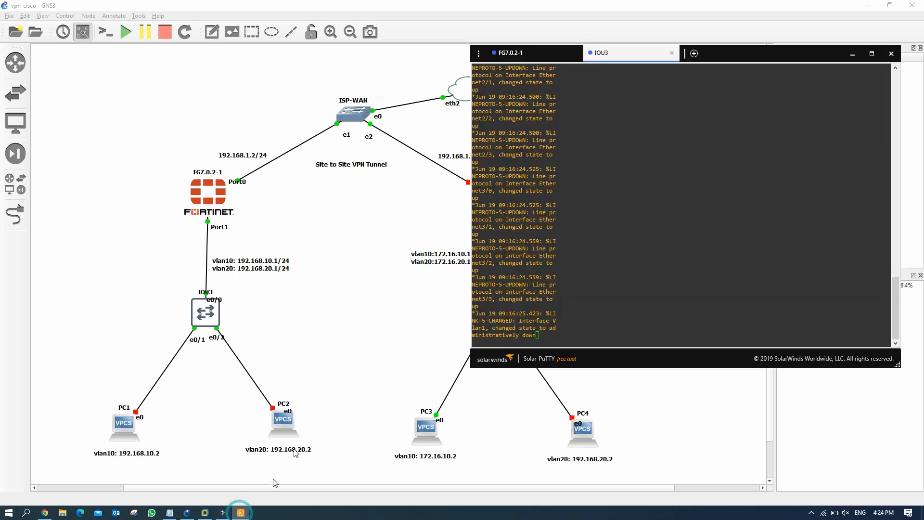
left_click(546, 53)
left_click(626, 56)
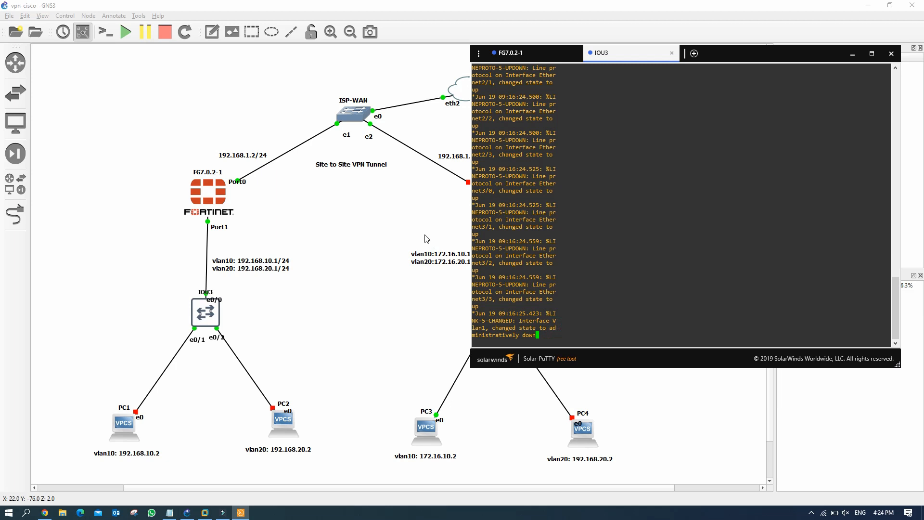
key("Return")
key("Return")
key("Return")
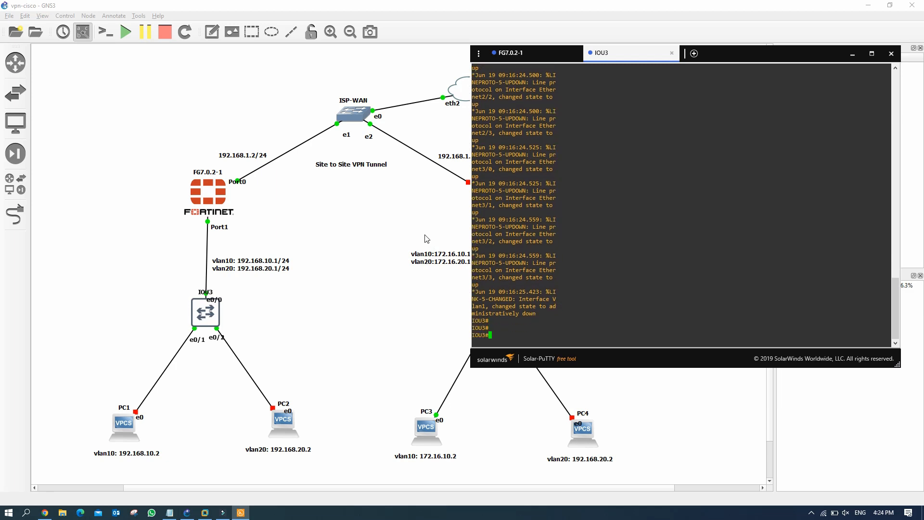
type("SH vlan bri")
key("Return")
left_click_drag(473, 276, 602, 317)
Step: Page through IOU3's running configuration with 'sh run'
type("sh run")
key("Return")
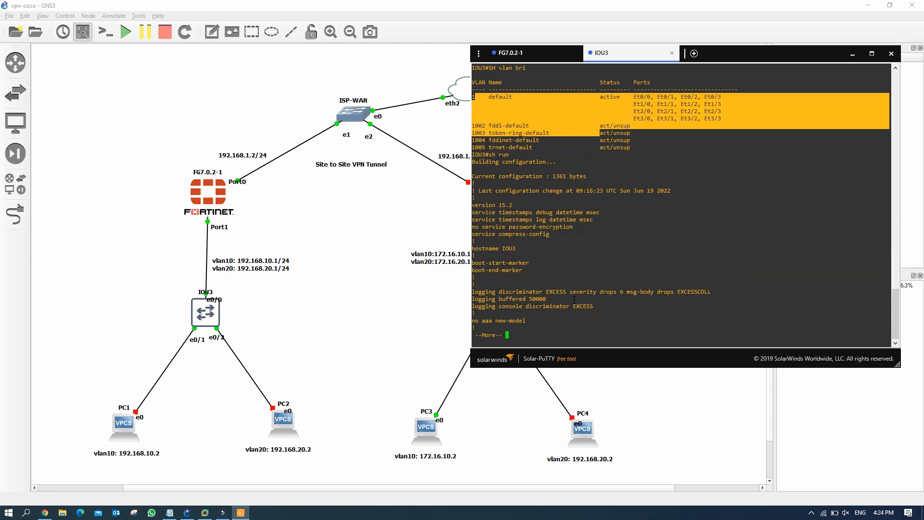
key("Return")
key("Return")
key("Return")
key("Return")
key("Return")
key("Return")
key("Return")
key("Return")
key("Return")
key("Return")
key("Return")
key("Return")
key("Return")
key("Return")
key("Return")
key("Return")
key("Return")
key("Return")
key("Return")
key("Return")
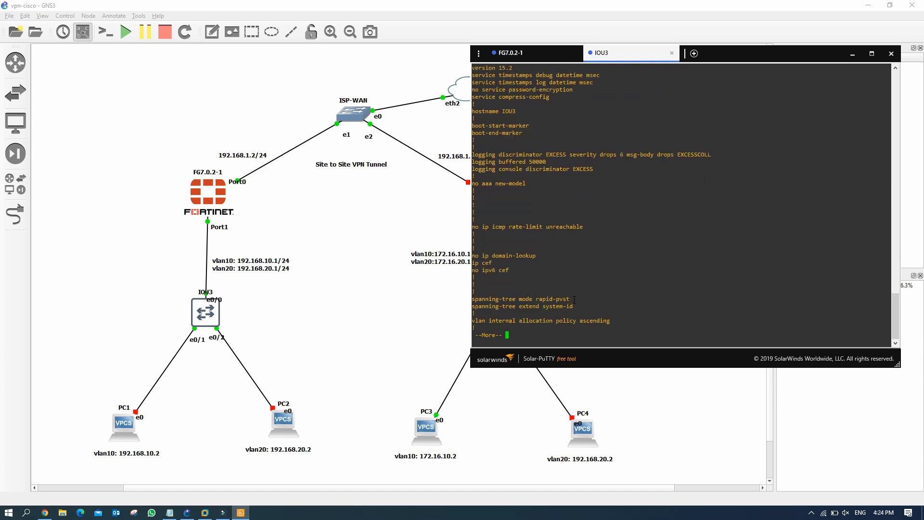
key("Return")
key("Return")
key("Return")
key("Return")
key("Return")
key("Return")
key("Return")
key("Return")
key("Return")
key("Return")
key("Return")
key("Return")
key("Return")
key("Return")
key("Return")
key("Return")
key("Return")
key("Return")
key("Return")
key("Return")
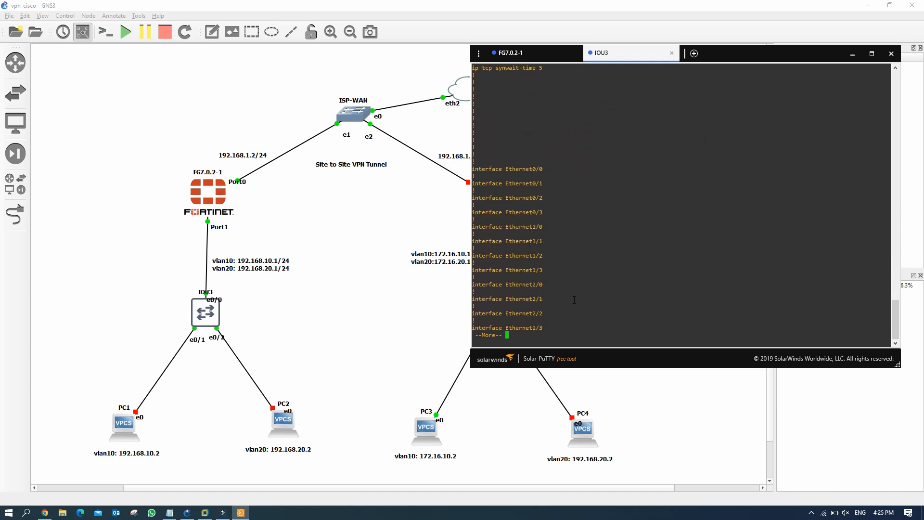
key("Return")
key("Return")
key("Return")
key("Return")
key("Return")
key("Return")
key("Return")
key("Return")
key("Return")
key("Return")
key("Return")
key("Return")
key("Return")
key("Return")
key("Return")
key("Return")
key("Return")
key("Return")
key("Return")
key("Return")
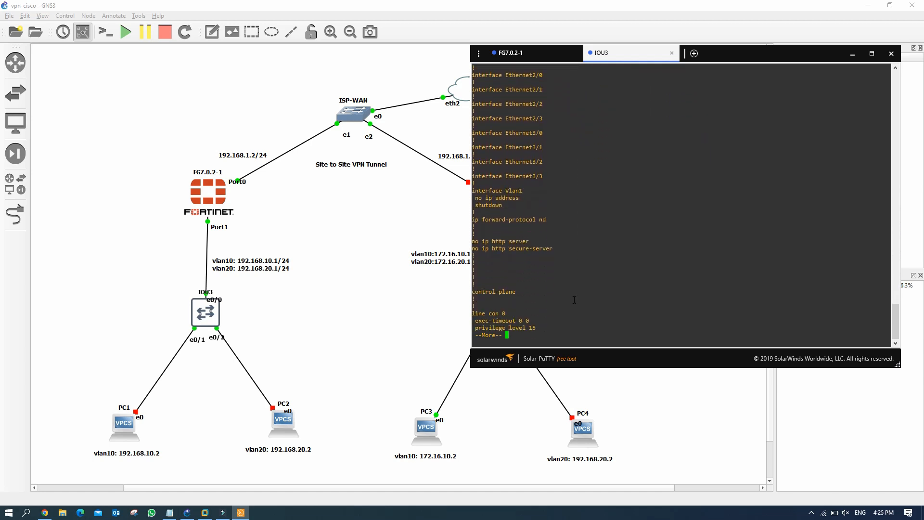
key("Return")
key("Return")
key("Return")
key("Return")
key("Return")
key("Return")
key("Return")
key("Return")
key("Return")
key("Return")
key("Return")
key("Return")
key("Return")
key("Return")
key("Return")
key("Return")
key("Return")
key("Return")
key("Return")
key("Return")
Step: List IOU3's interface status, showing all ports connected in VLAN 1
type("sh ")
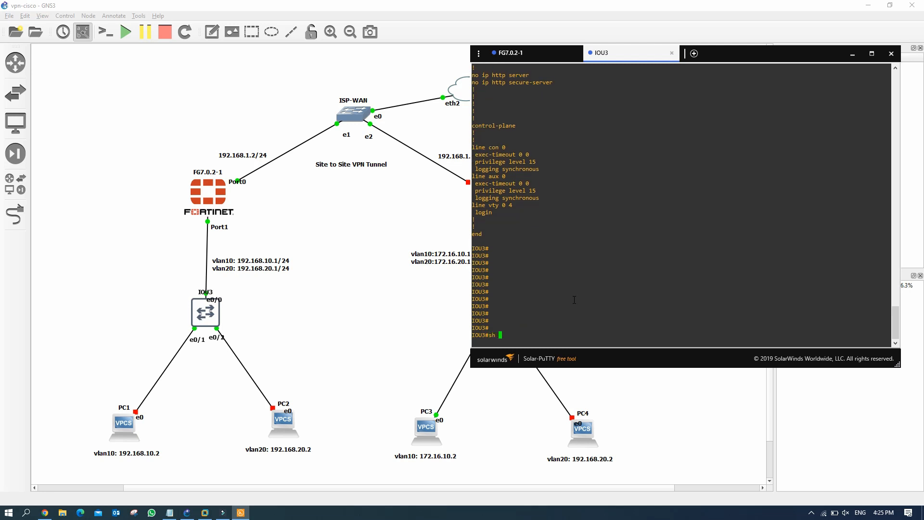
type("int statu")
key("Return")
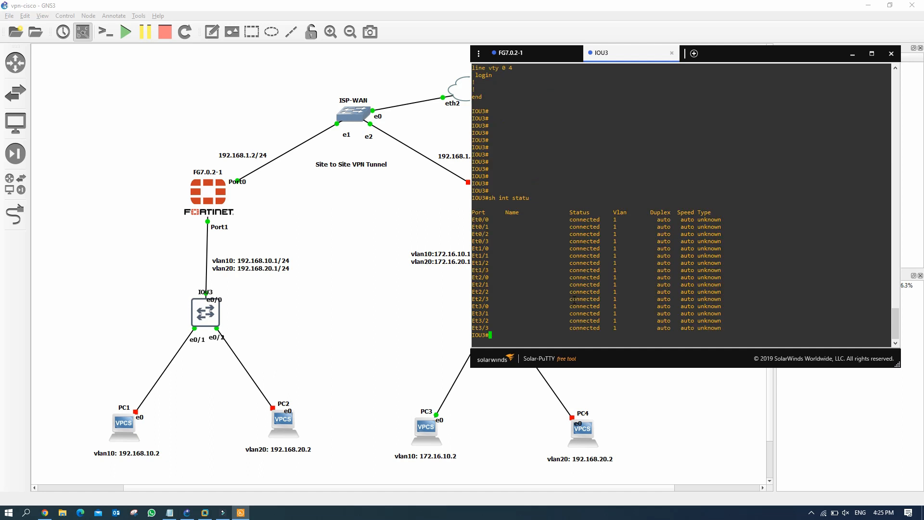
key("Return")
key("Return")
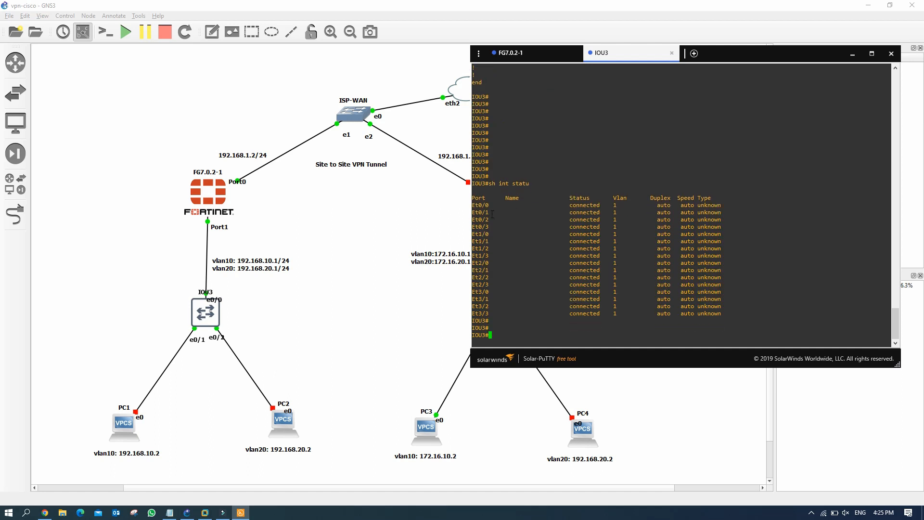
left_click_drag(481, 205, 687, 306)
Step: Enter interface e0/0 in config mode and set 'switchport trunk encapsulation dot1q'
left_click(507, 336)
type("conf t")
key("Return")
type("int ")
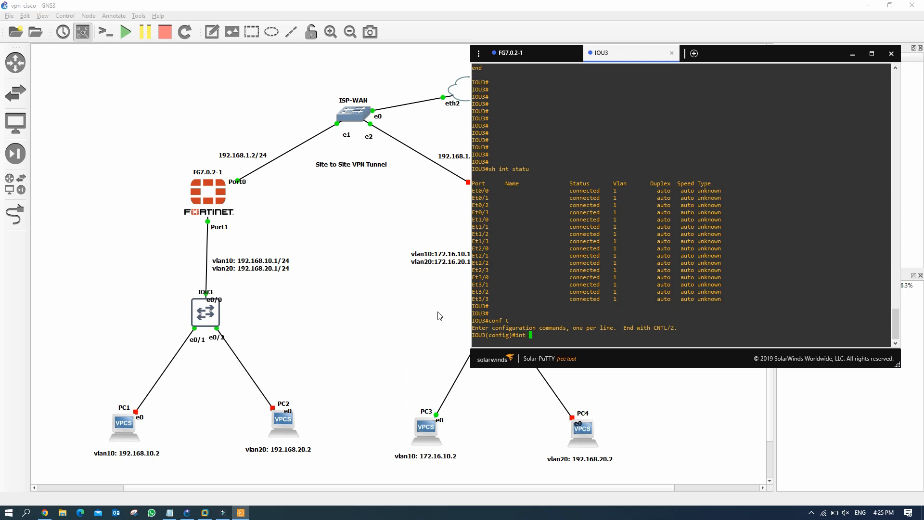
type("e0/0")
key("Return")
type("swit")
key("Tab")
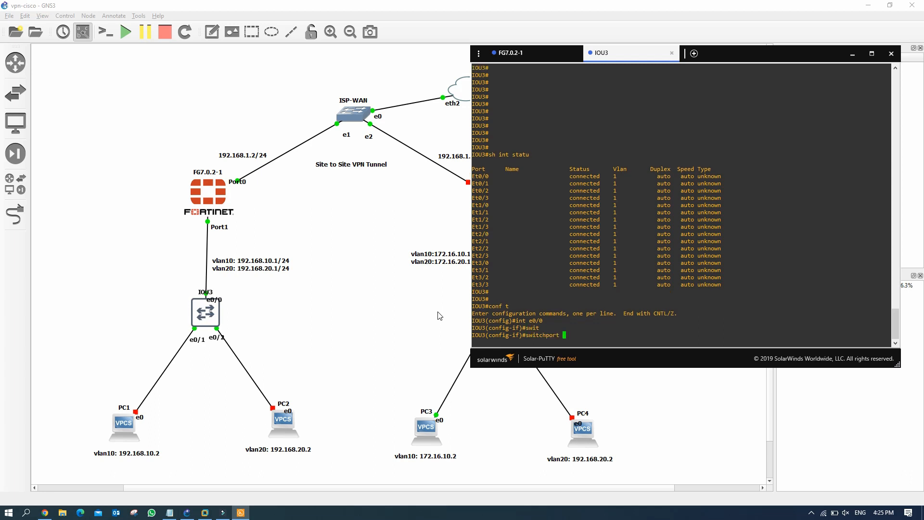
type("tru")
key("Tab")
type("n")
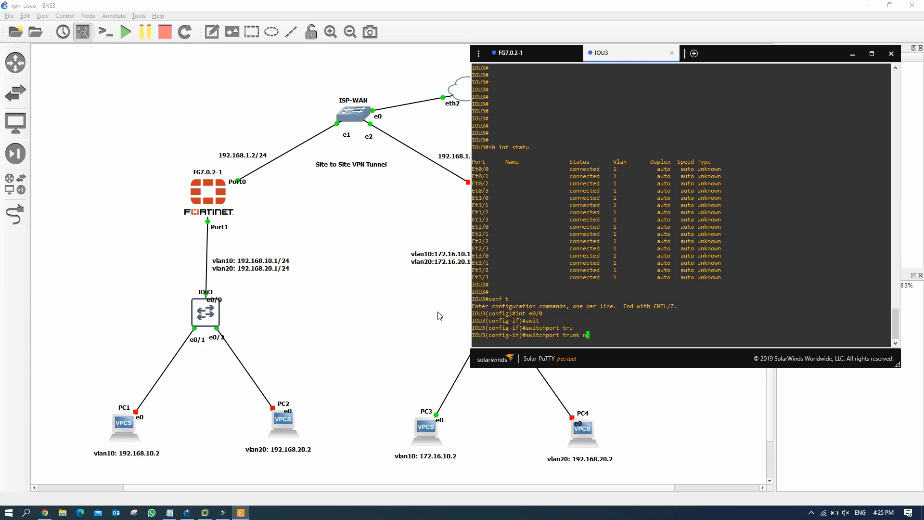
key("BackSpace")
type("enca")
key("Tab")
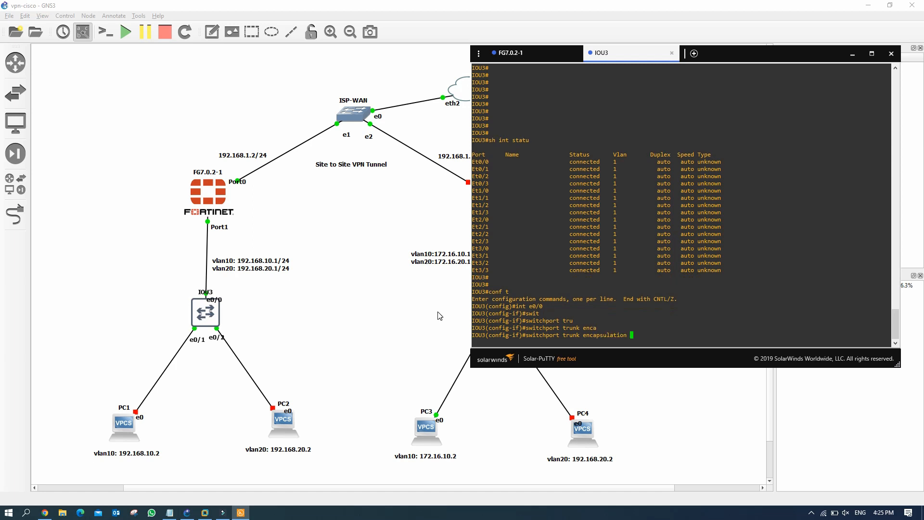
type("do")
key("Tab")
key("Return")
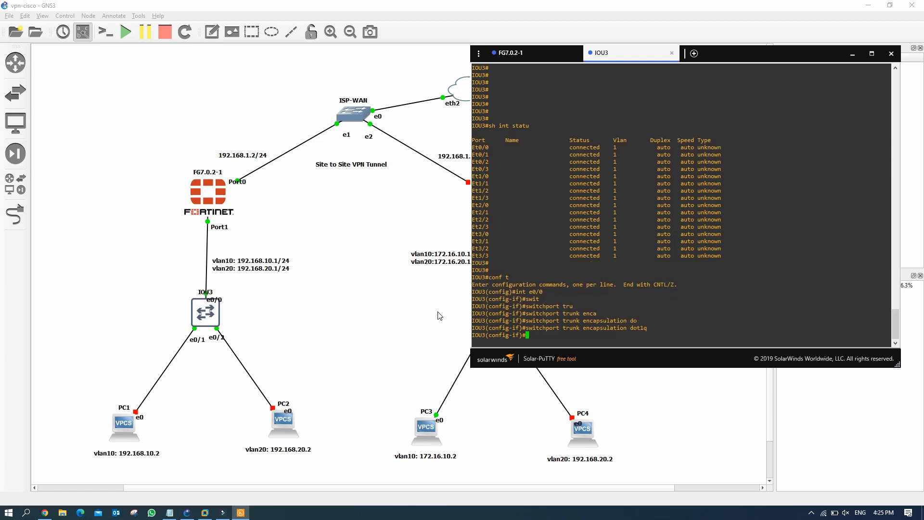
Step: Set e0/0 to 'switchport mode trunk' and bring it up with 'no shut'
type("swi")
key("Tab")
type("mod")
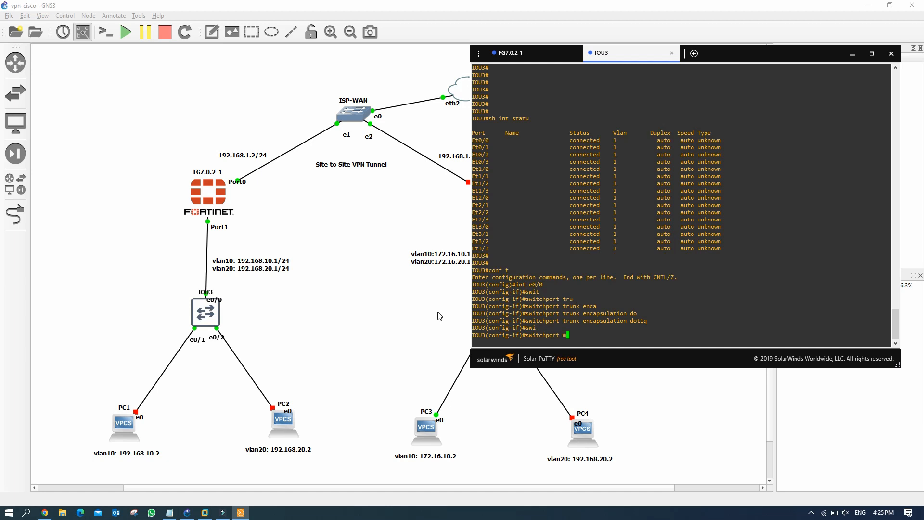
key("Tab")
type("tru")
key("Tab")
key("Return")
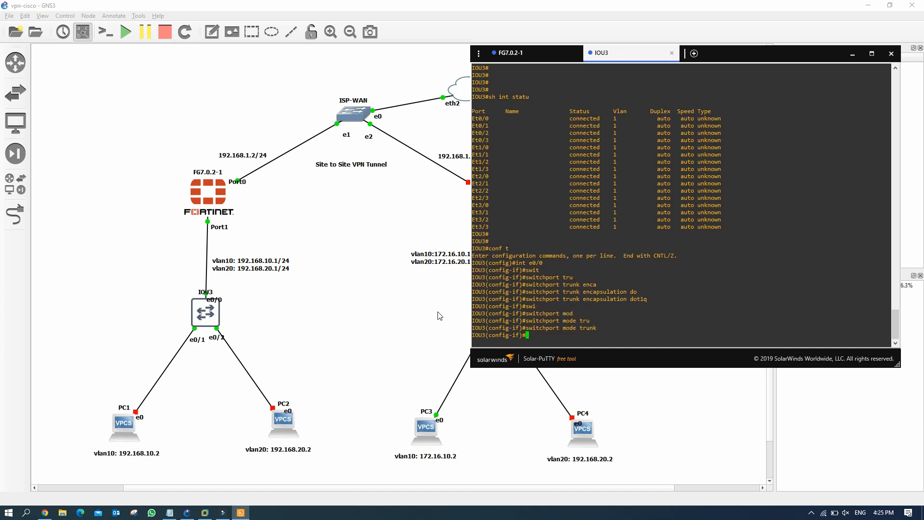
type("no shut")
key("Return")
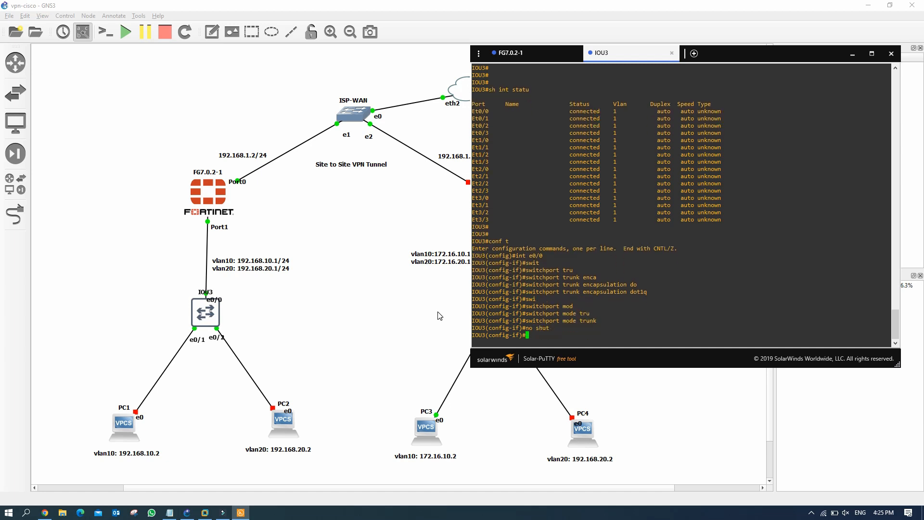
key("Return")
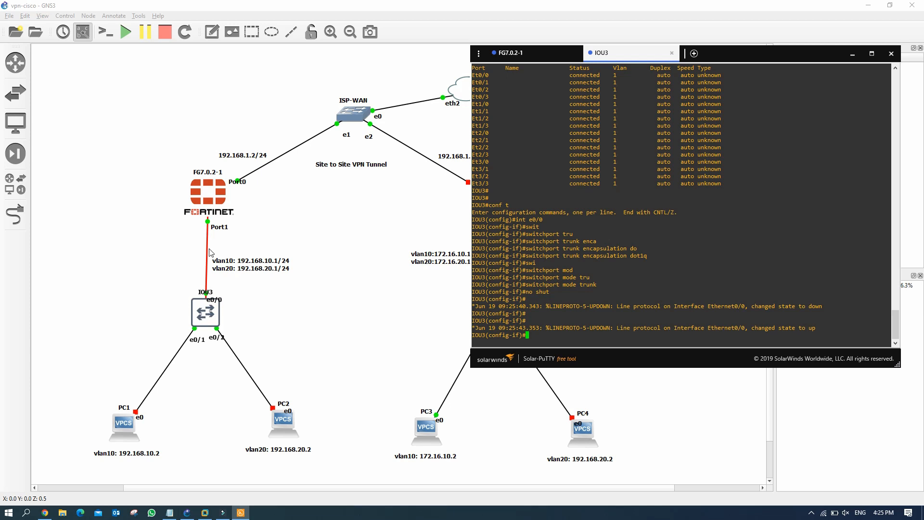
Step: Make e0/1 an access port in VLAN 10 and enable it with 'no shut'
left_click(532, 337)
type("int e0/1")
key("Return")
type("swi")
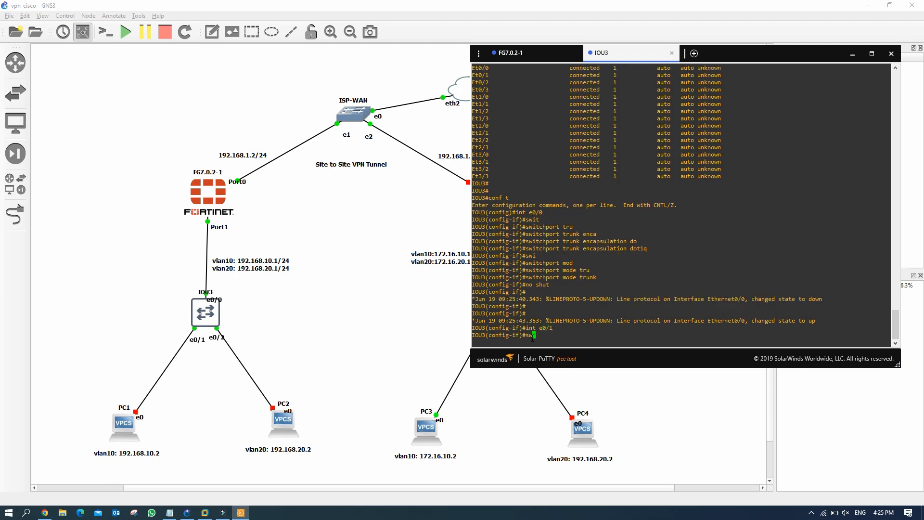
key("Tab")
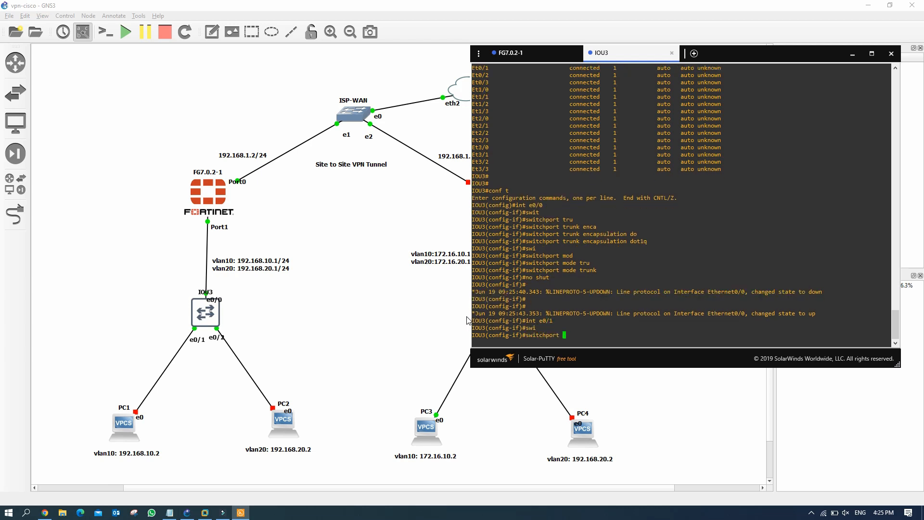
type("o")
key("BackSpace")
type("mod")
key("Tab")
type("acc")
key("Return")
type("s")
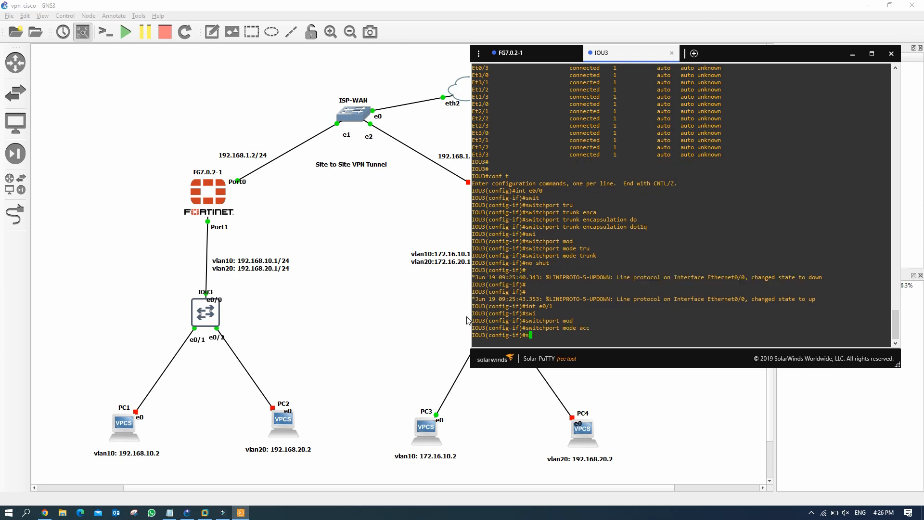
type("w")
key("Tab")
type("acc vlan")
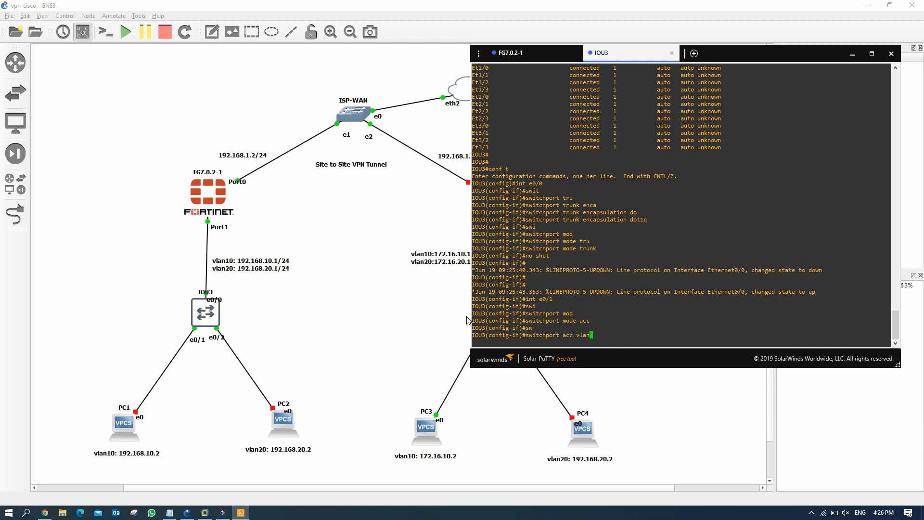
type(" 10")
key("Return")
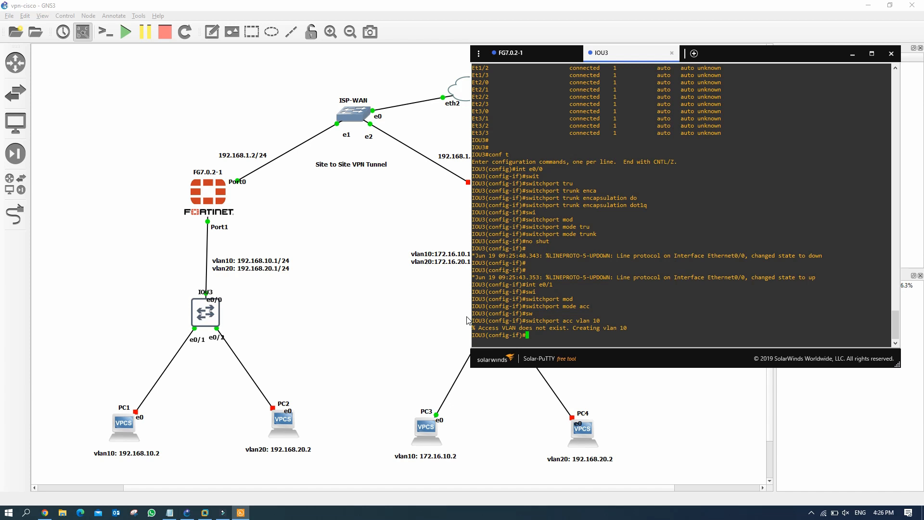
key("Return")
key("Return")
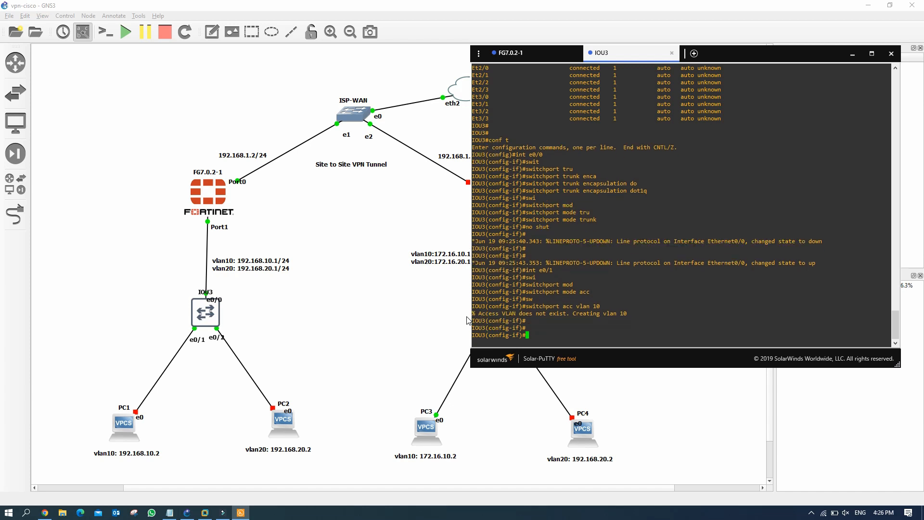
type("no shut")
key("Return")
key("Return")
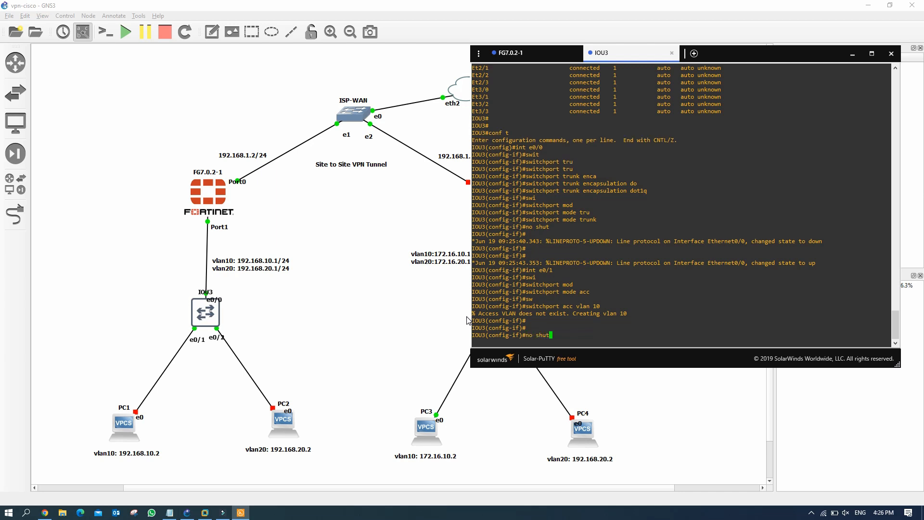
key("Return")
Step: Reuse command history to make e0/2 an access port in VLAN 20
key("Up")
key("Up")
key("Up")
key("Up")
key("BackSpace")
type("2")
key("Return")
key("Up")
key("Up")
key("Up")
key("Up")
key("Return")
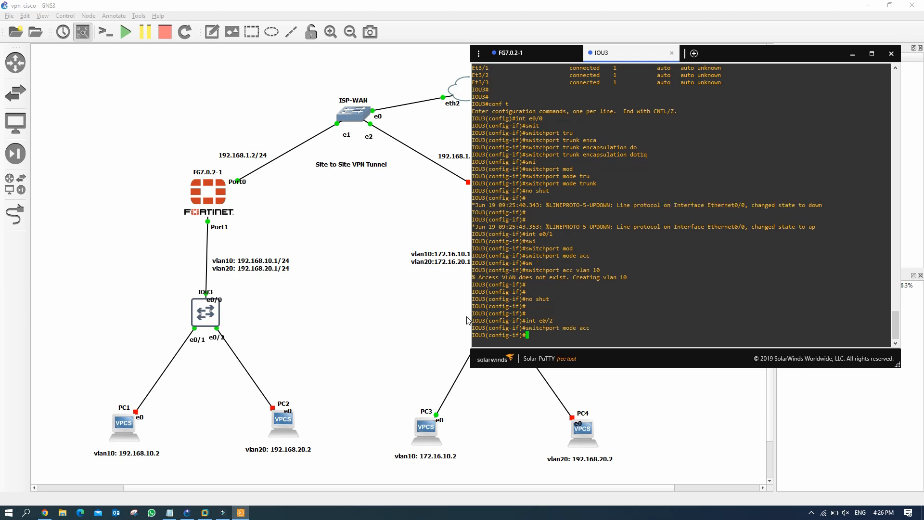
key("Up")
key("Up")
key("Up")
key("Up")
key("BackSpace")
key("BackSpace")
type("20")
key("Return")
Step: Exit the interface and verify the VLAN assignments with 'do sh vlan bri'
key("Return")
key("Return")
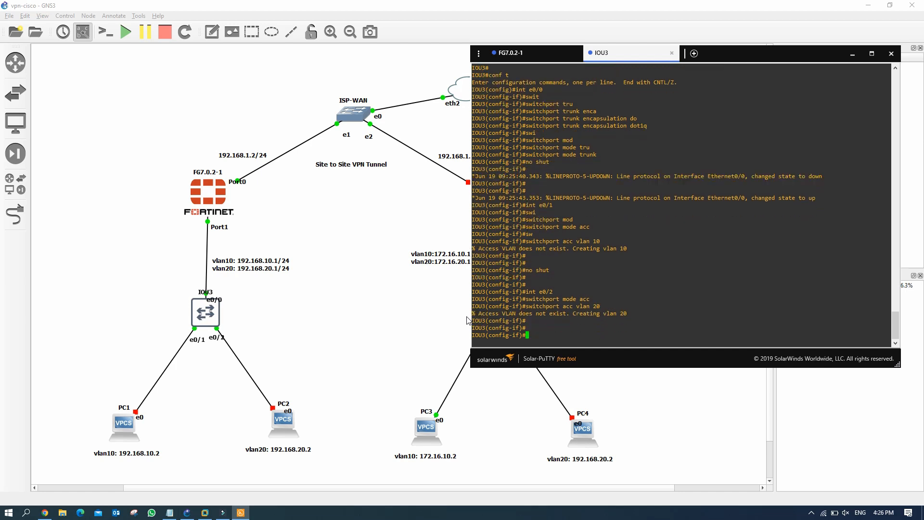
type("exit")
key("Return")
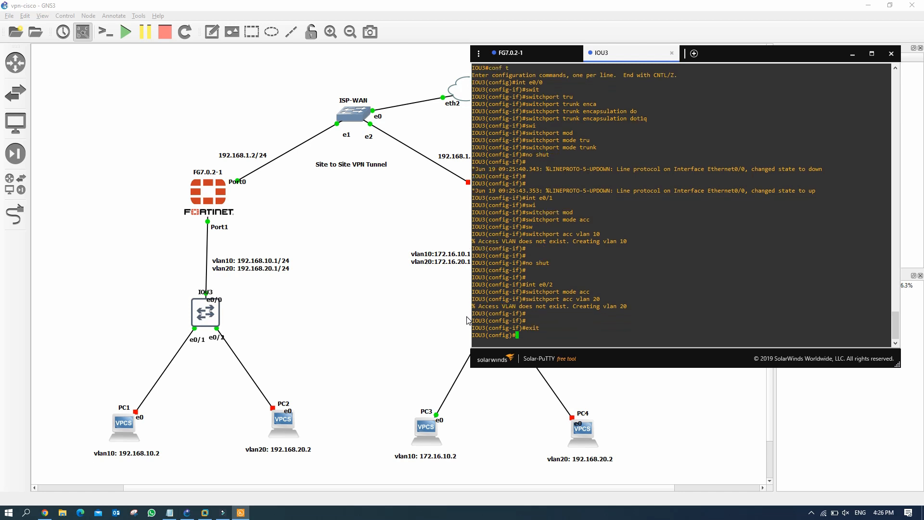
type("do sh vlan bri")
key("Return")
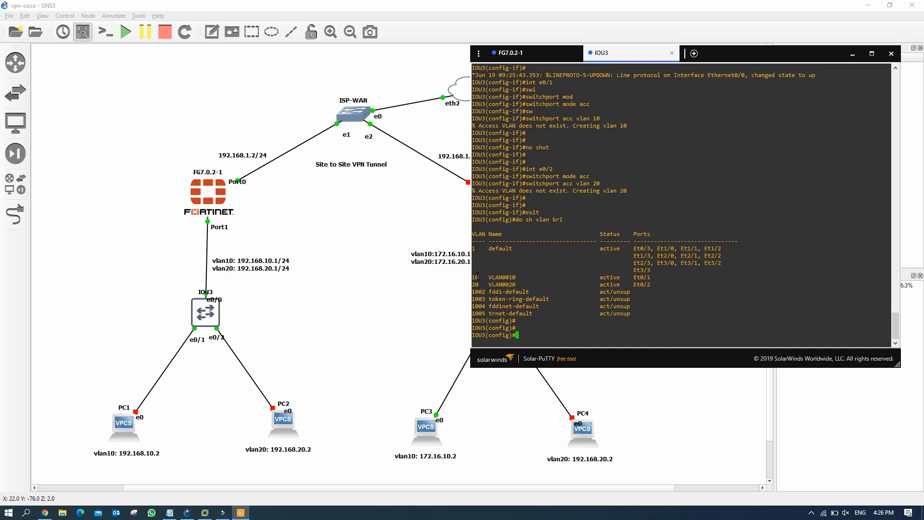
Step: Leave configuration mode and save IOU3's running configuration to NVRAM with wr
left_click_drag(474, 277, 536, 288)
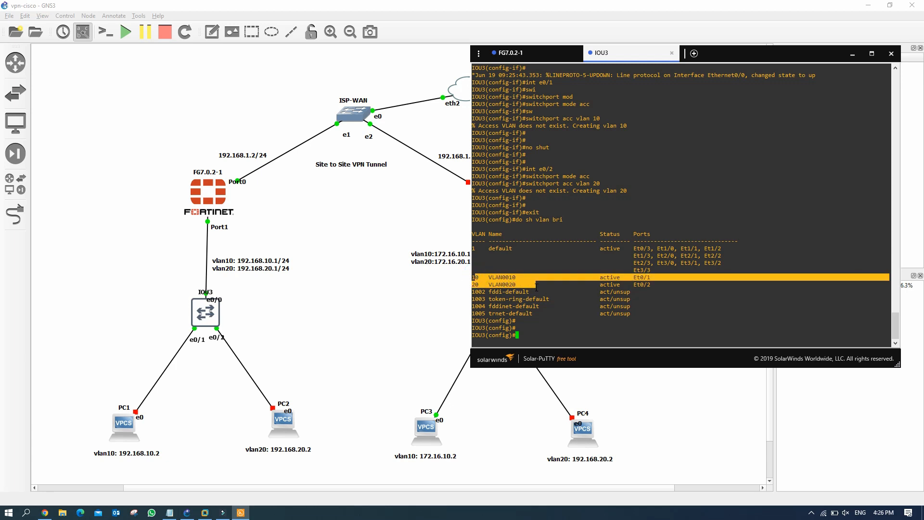
left_click(623, 289)
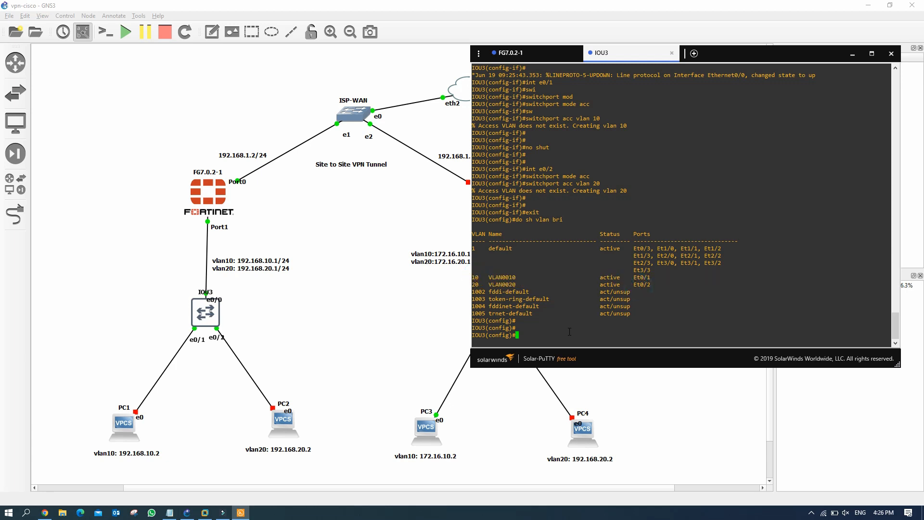
type("end")
key("Return")
type("wr")
key("Return")
key("Return")
key("Return")
Step: Check interface status: Et0/0 is trunk, Et0/1 is VLAN 10, Et0/2 is VLAN 20
type("sh ")
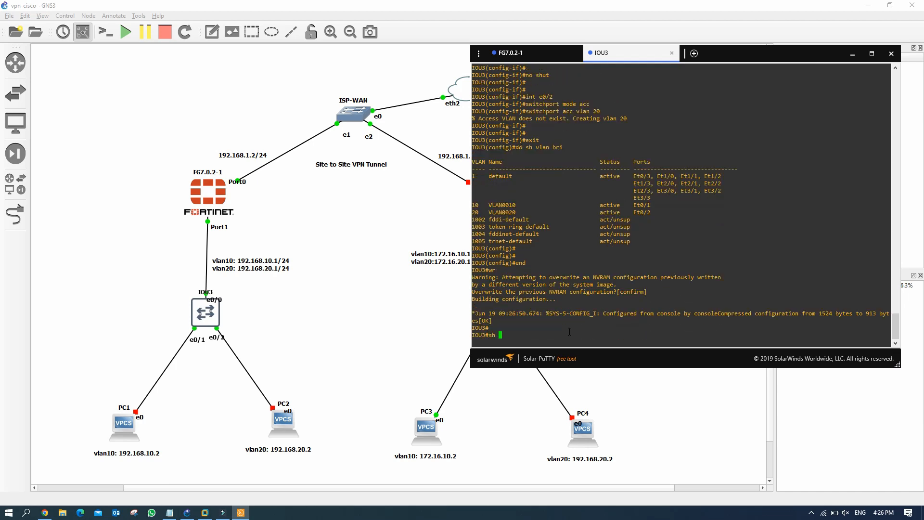
type("int statu")
key("Return")
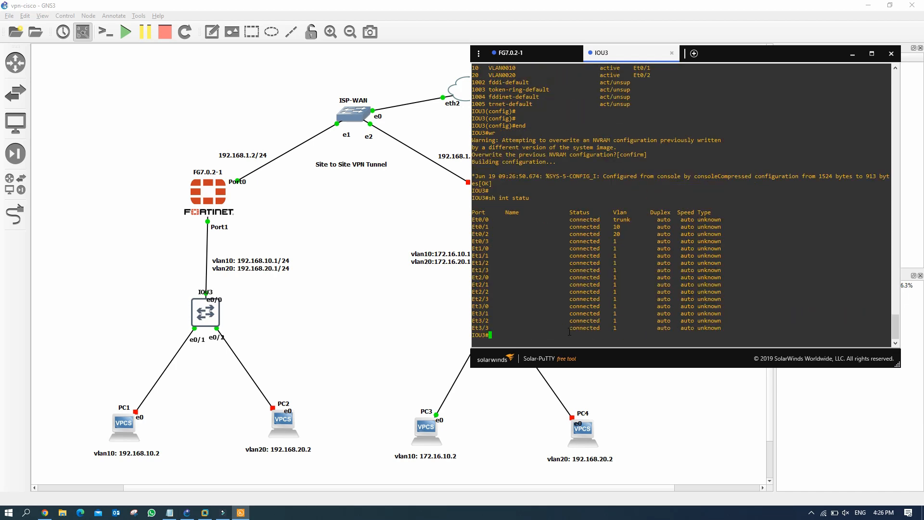
left_click_drag(564, 220, 633, 220)
left_click_drag(579, 234, 635, 233)
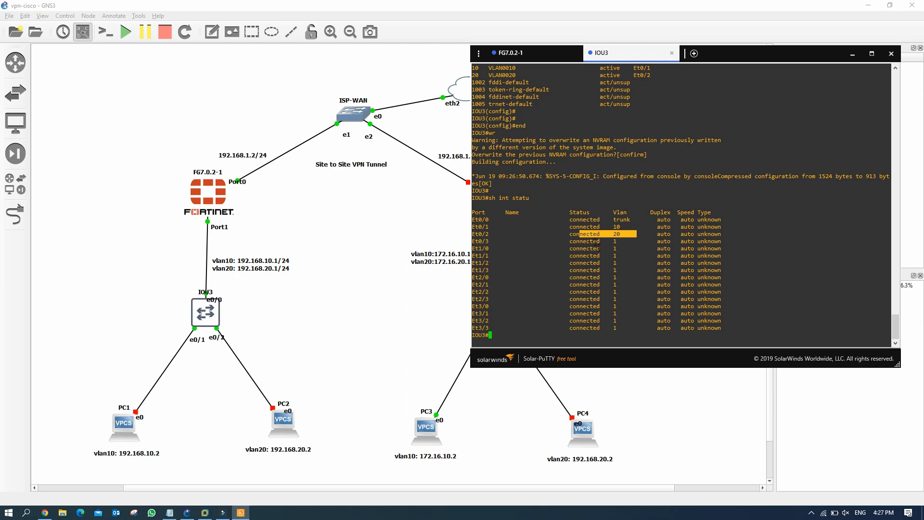
Step: Start PC1 and PC2 from the topology and bring up PC1's VPCS console
left_click(377, 303)
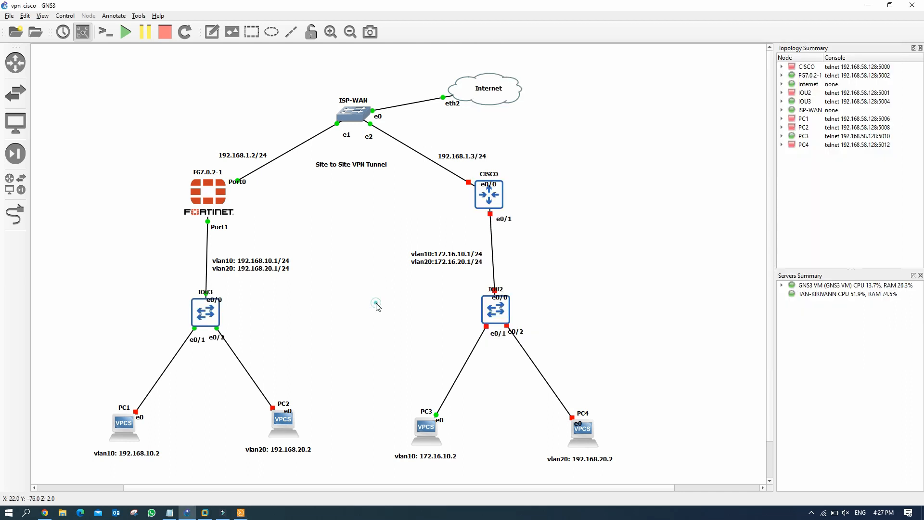
right_click(123, 427)
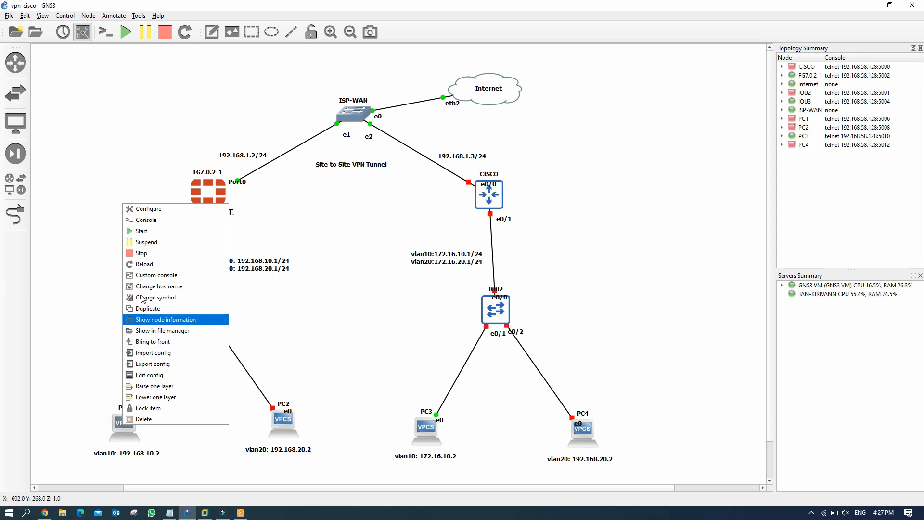
left_click(156, 233)
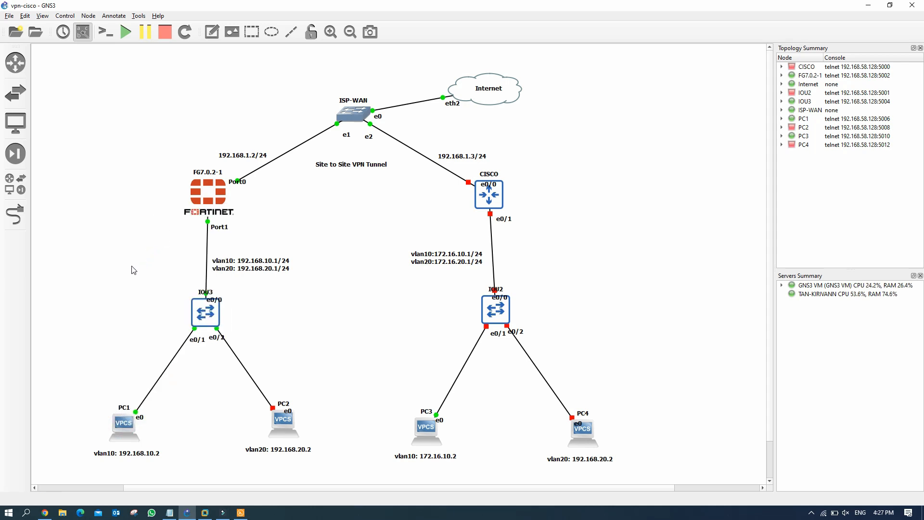
right_click(285, 422)
left_click(324, 232)
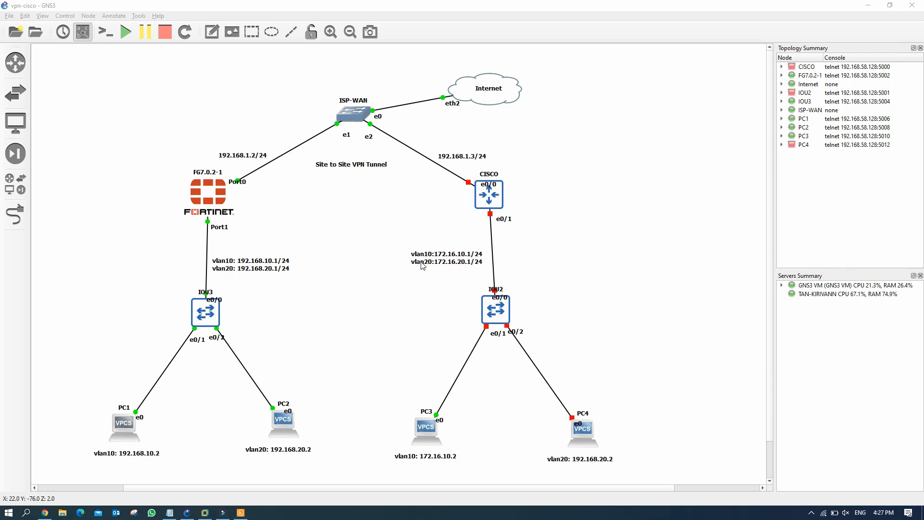
left_click(241, 512)
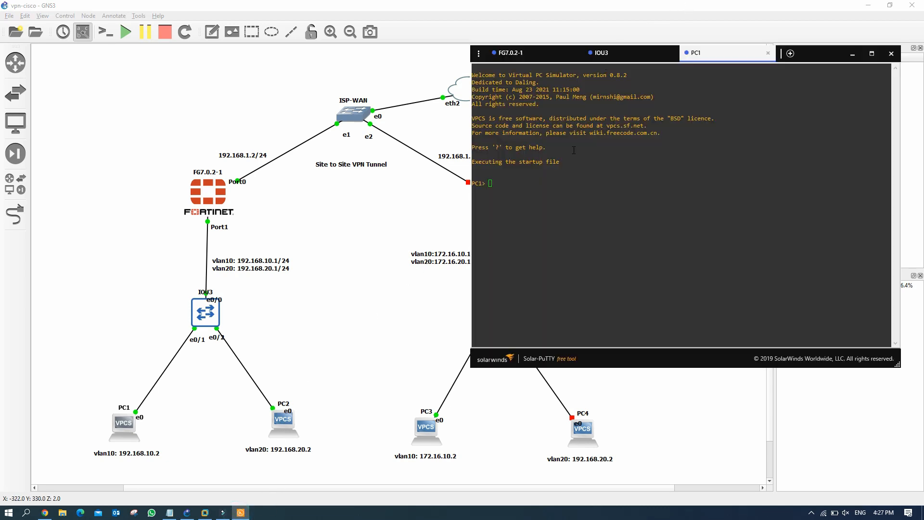
Step: Confirm PC1 has no address, then lease 192.168.10.2/24 via ip dhcp
left_click(495, 183)
type("sh")
key("Return")
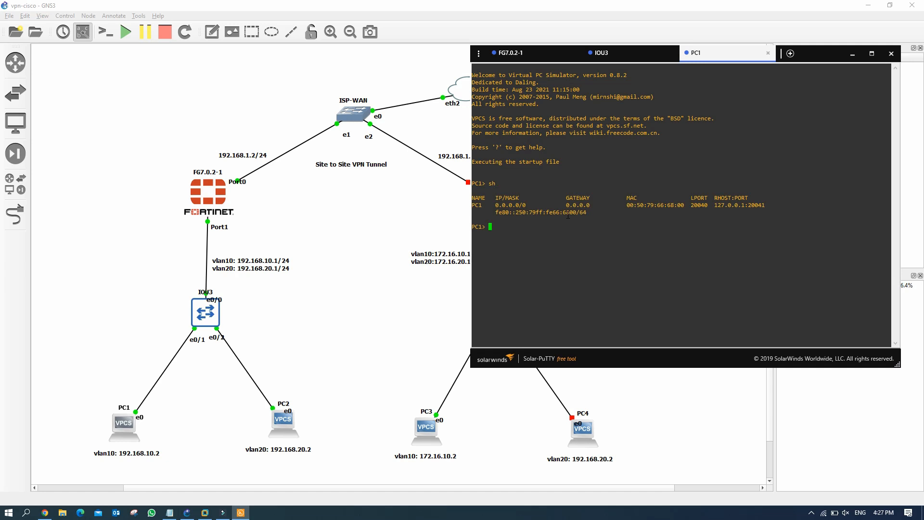
left_click_drag(497, 205, 581, 205)
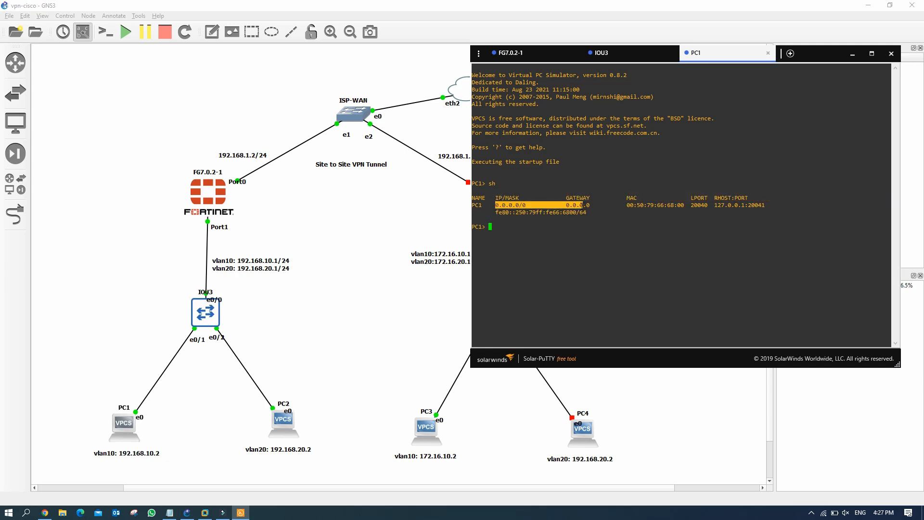
left_click(503, 227)
type("ip dhcp")
key("Return")
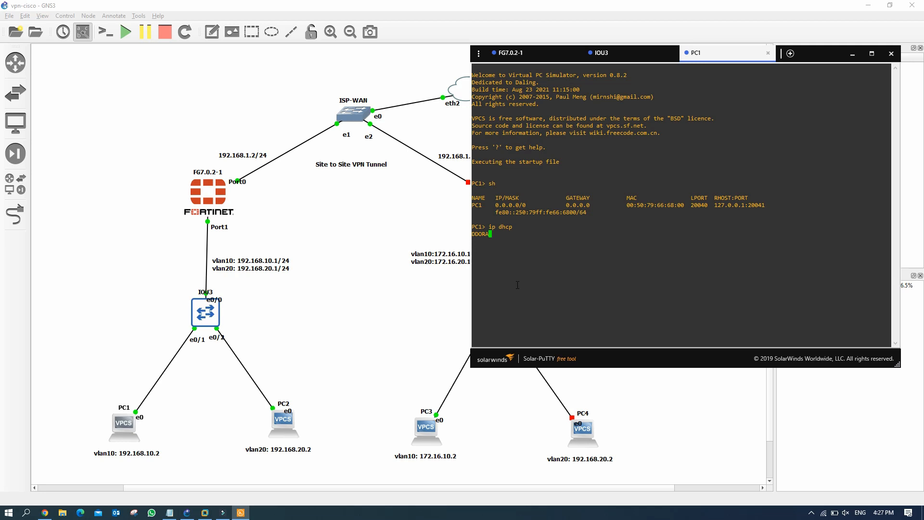
left_click_drag(500, 234, 610, 236)
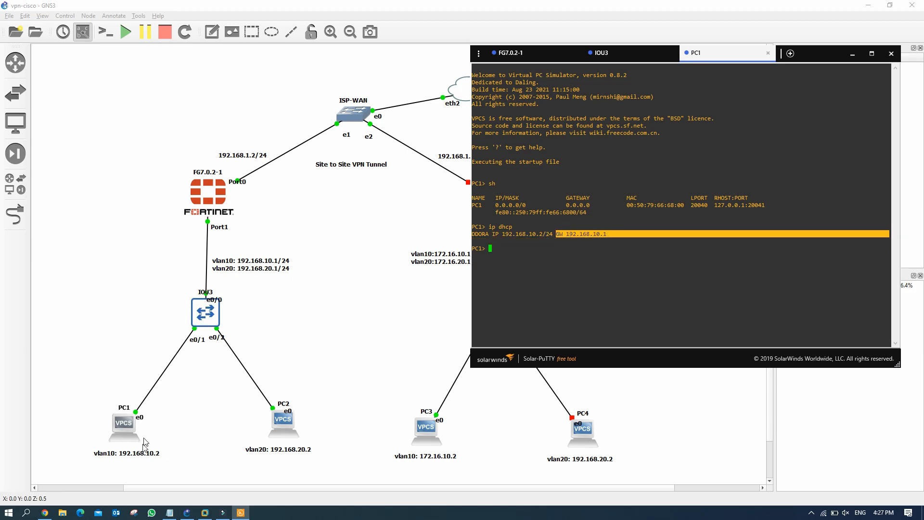
left_click(500, 265)
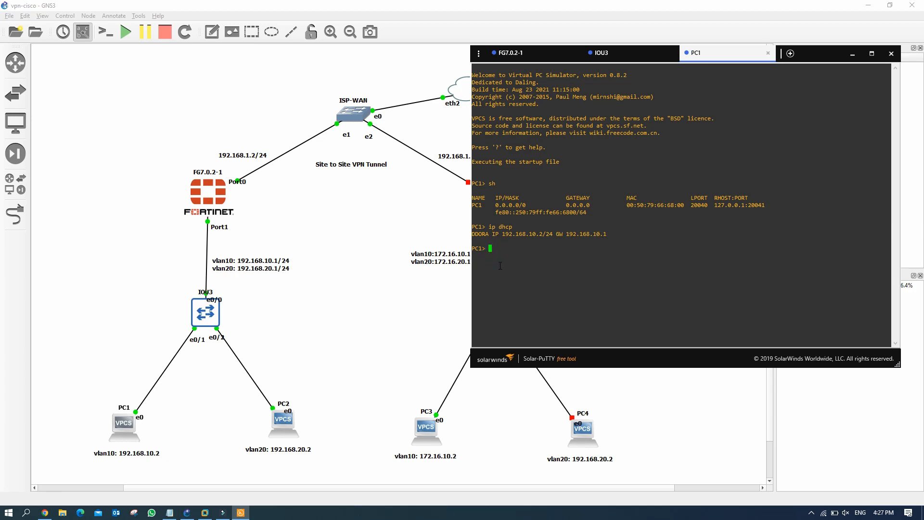
Step: Ping the 192.168.10.1 gateway from PC1 successfully
type("ping 192.168.10.1")
key("Return")
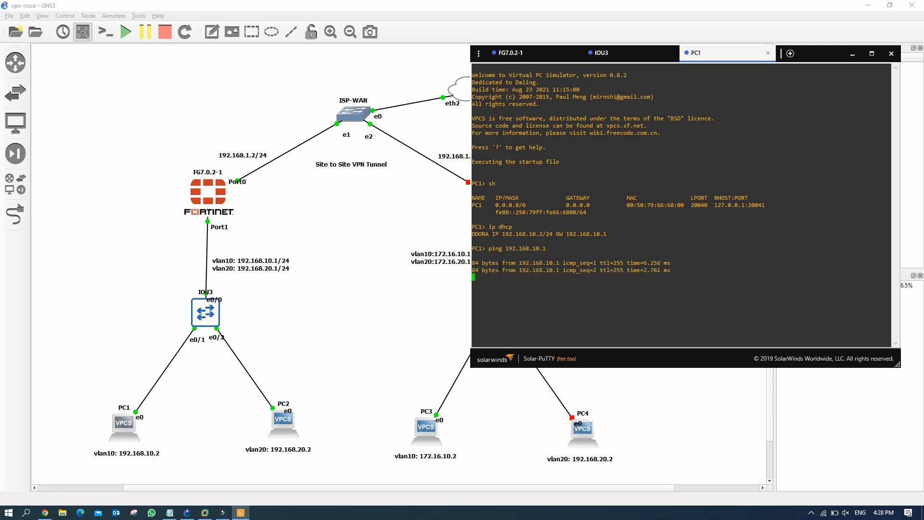
left_click(287, 419)
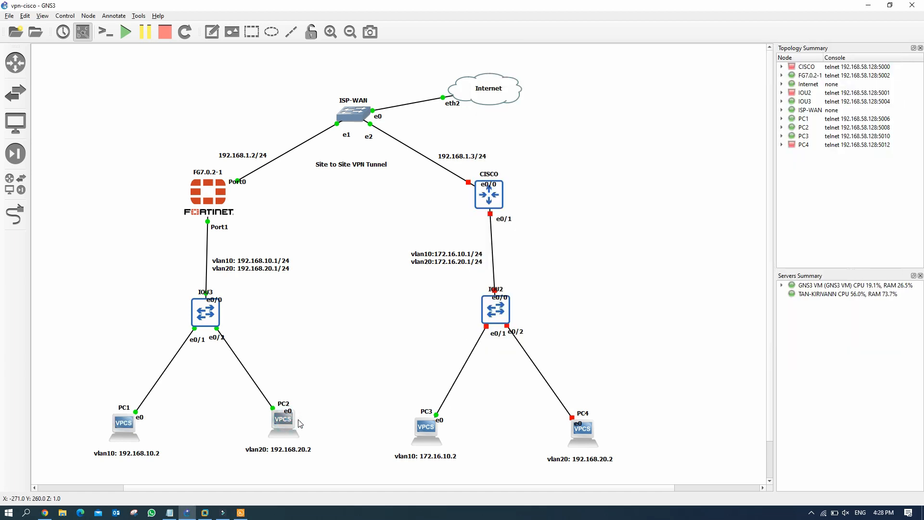
left_click(243, 514)
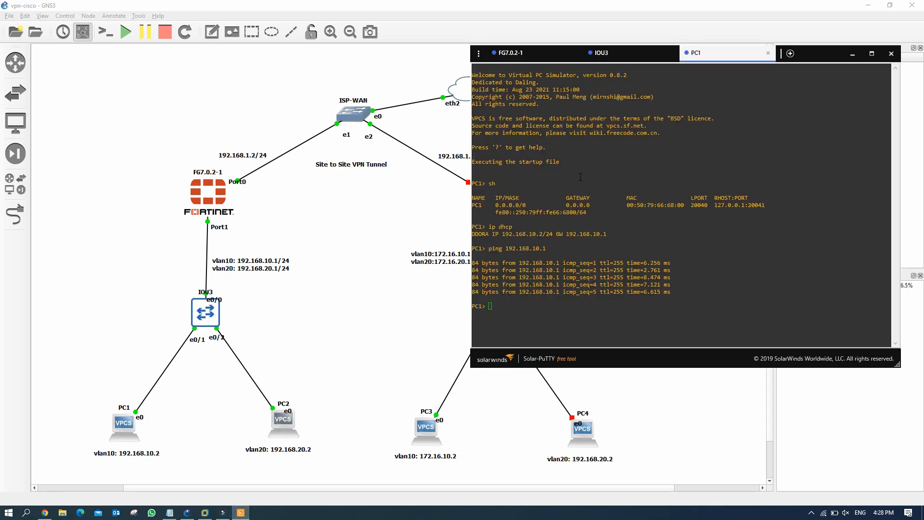
Step: Lease the address 192.168.20.2/24 for PC2 via ip dhcp
left_click(499, 183)
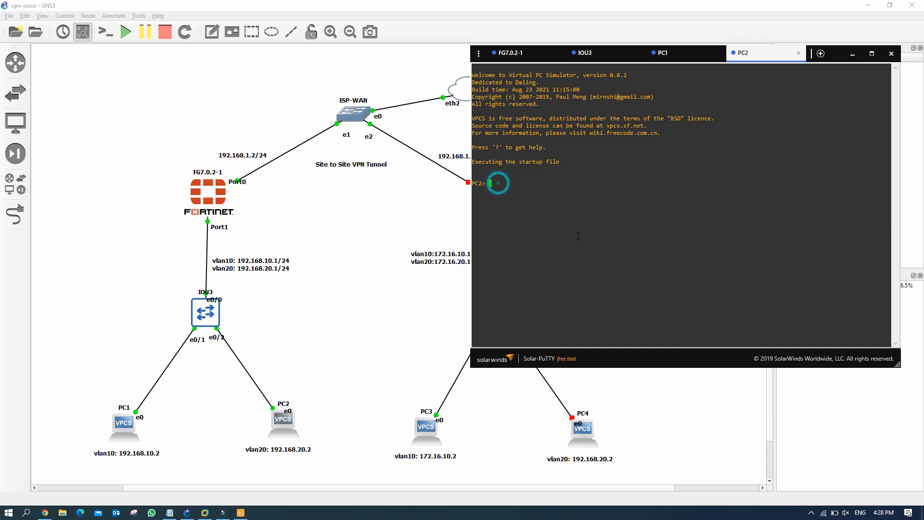
type("ip dhcp")
key("Return")
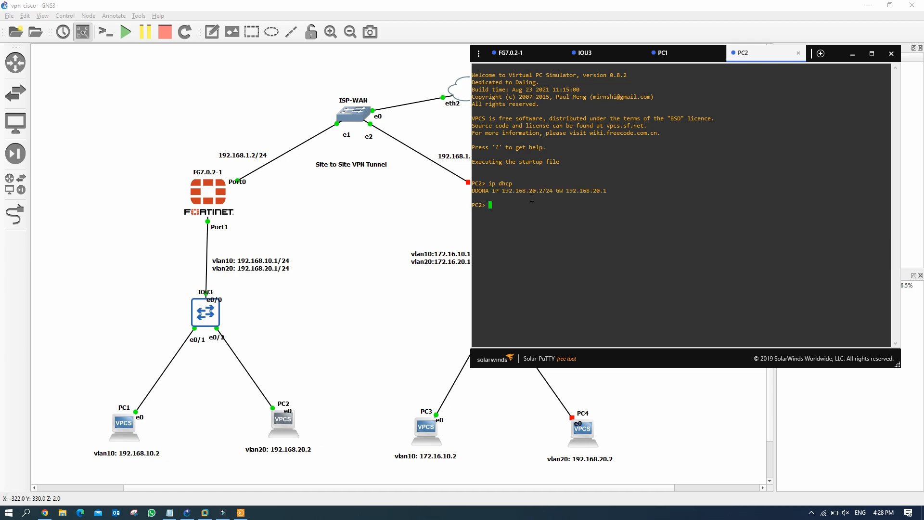
left_click_drag(528, 190, 549, 191)
left_click(501, 204)
Step: Ping PC1 at 192.168.10.2 from PC2 successfully
type("ping 192.168.10.2")
left_click_drag(550, 202, 496, 205)
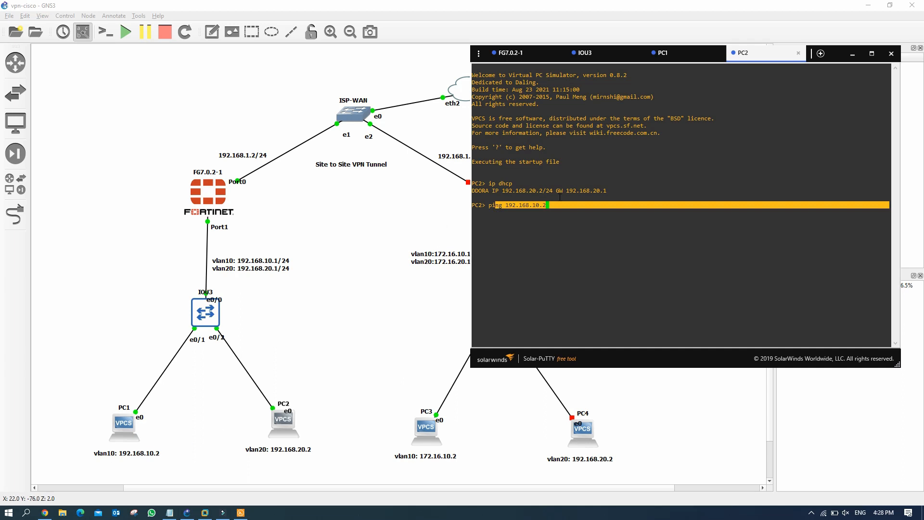
left_click(560, 203)
key("Return")
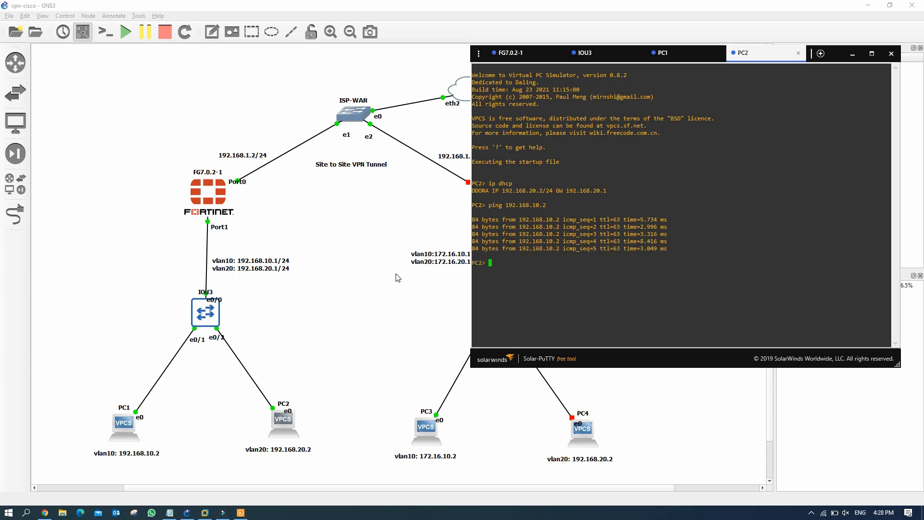
Step: Ping 1.1.1.1 and 8.8.8.8 from PC2, showing both are unreachable
type("ing 1.1.1.1")
key("Return")
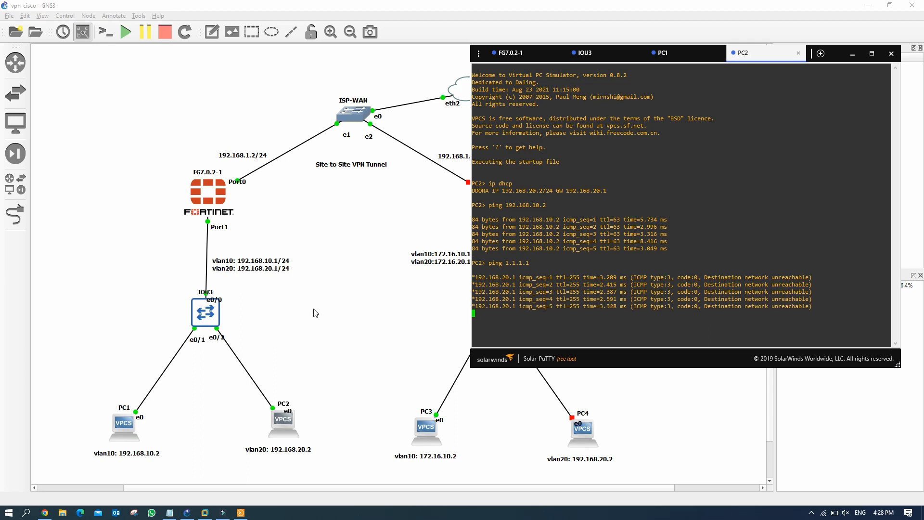
mouse_move(47, 514)
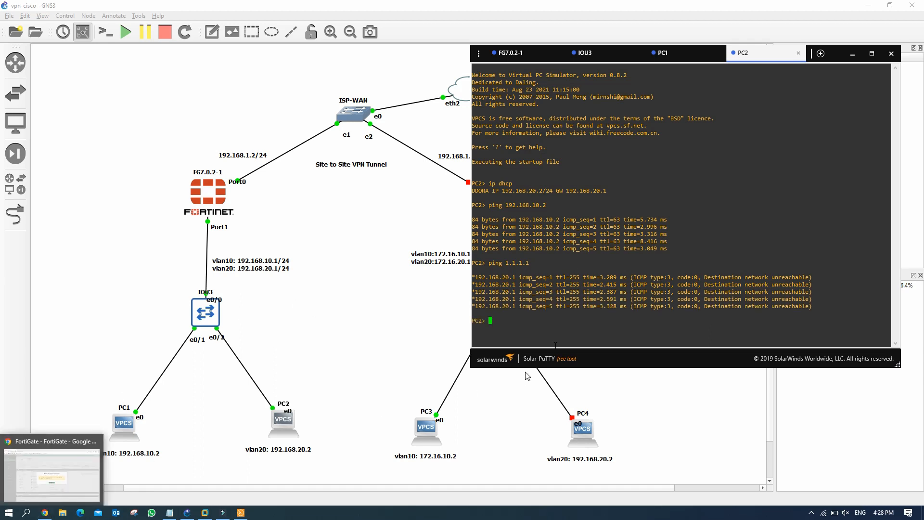
left_click(507, 319)
type("ping ")
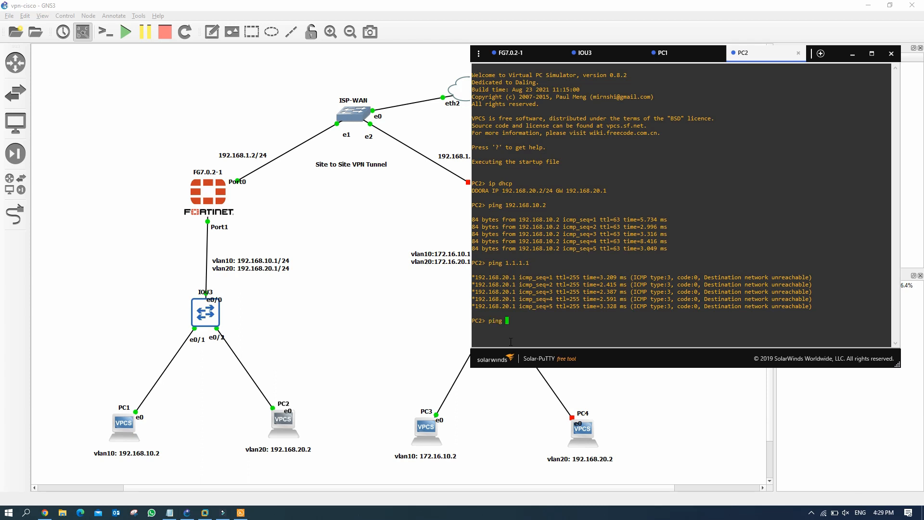
type("8.8.8.8")
key("Return")
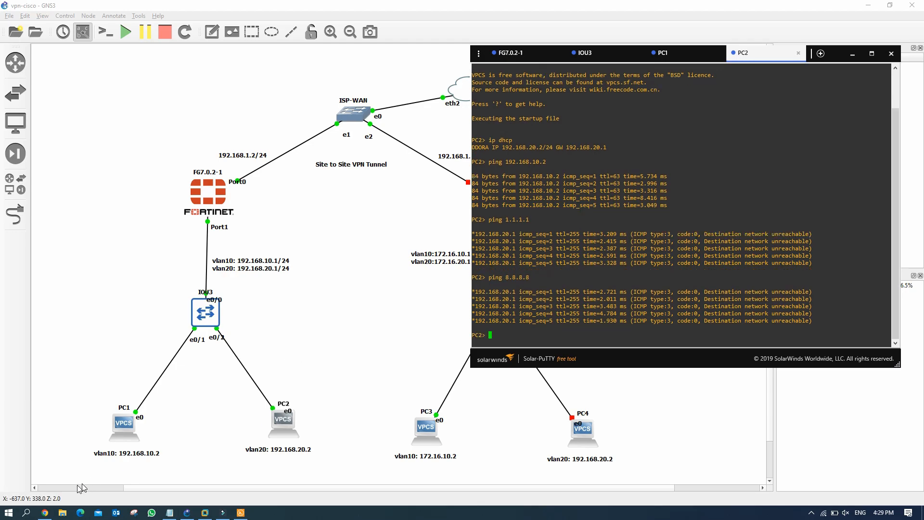
Step: Add a FortiGate default static route via gateway 192.168.1.1 on WAN (port1)
left_click(45, 513)
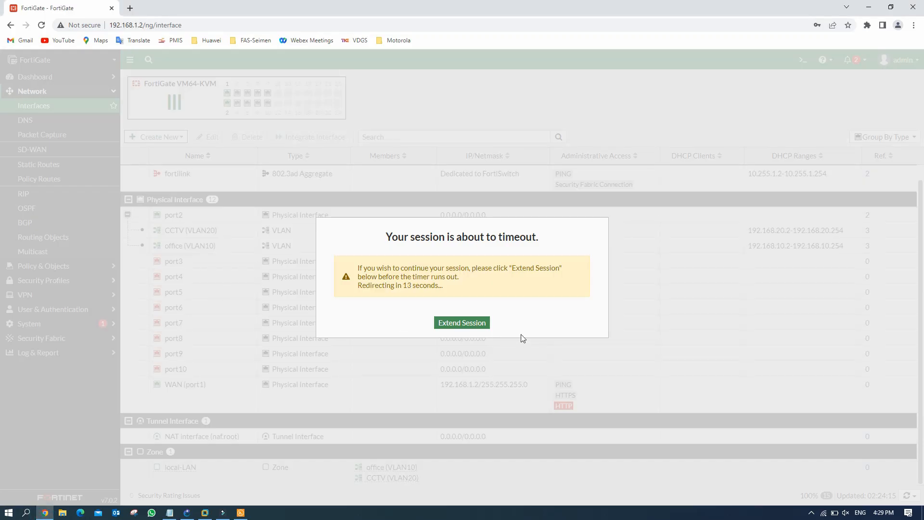
left_click(477, 326)
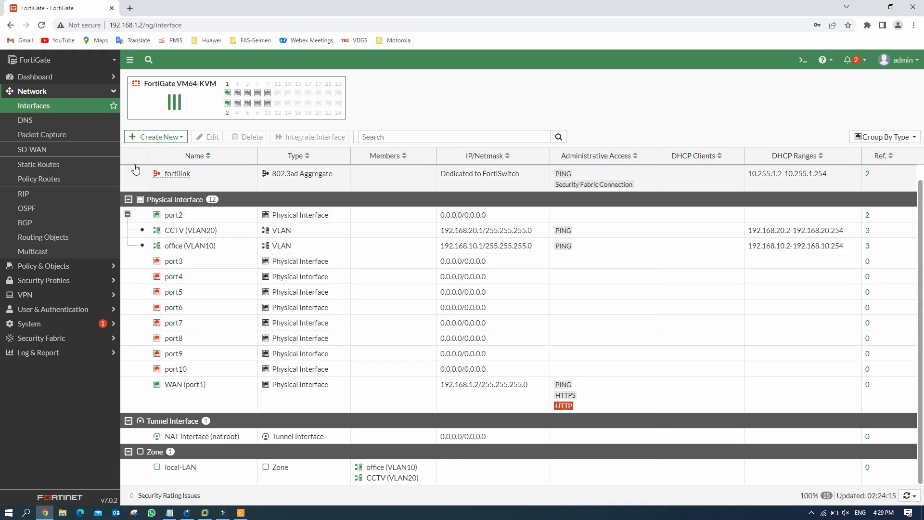
left_click(41, 165)
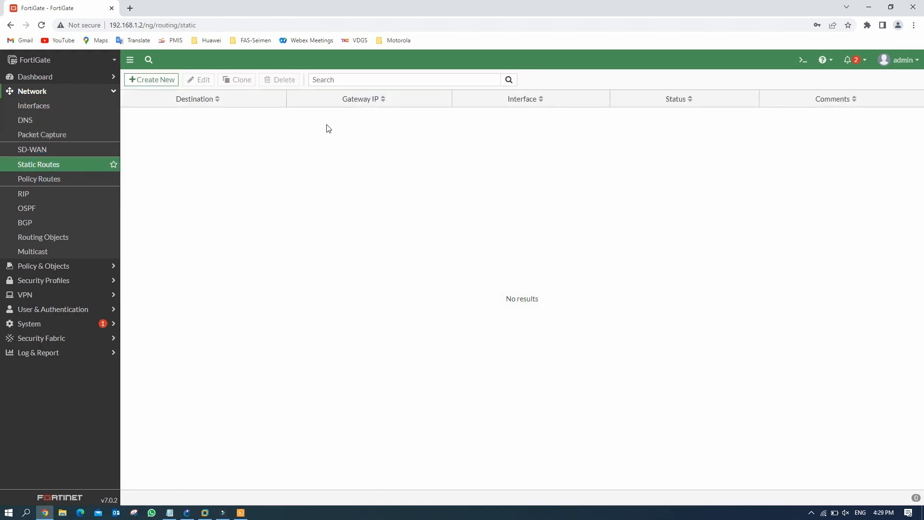
left_click(159, 81)
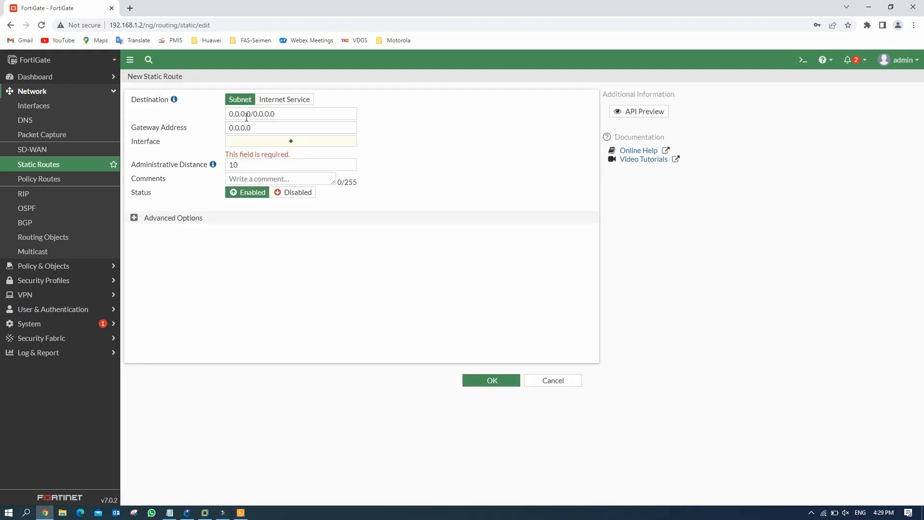
left_click_drag(255, 127, 187, 130)
type("192.168")
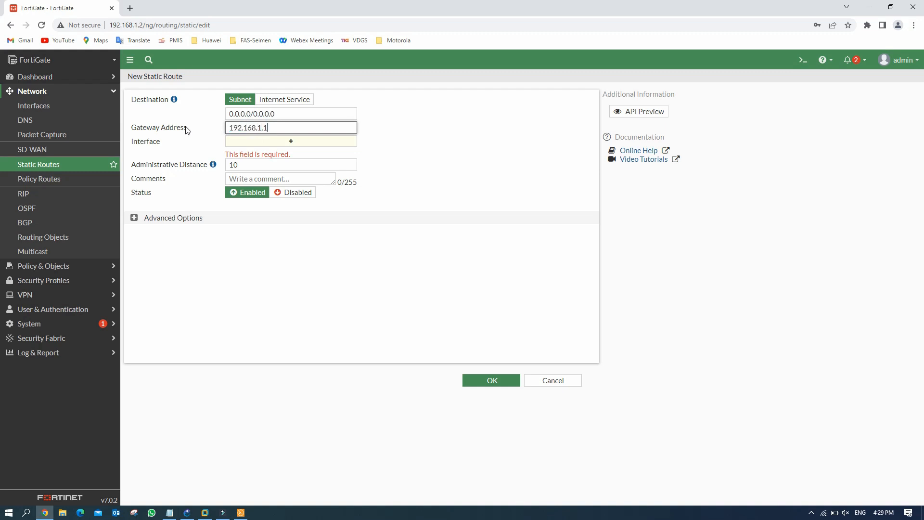
type(".1.1")
left_click(444, 148)
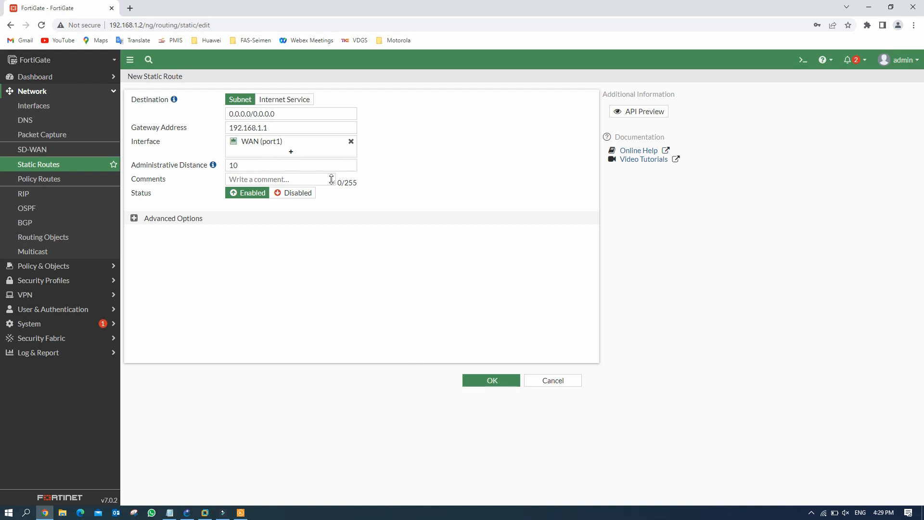
left_click(491, 381)
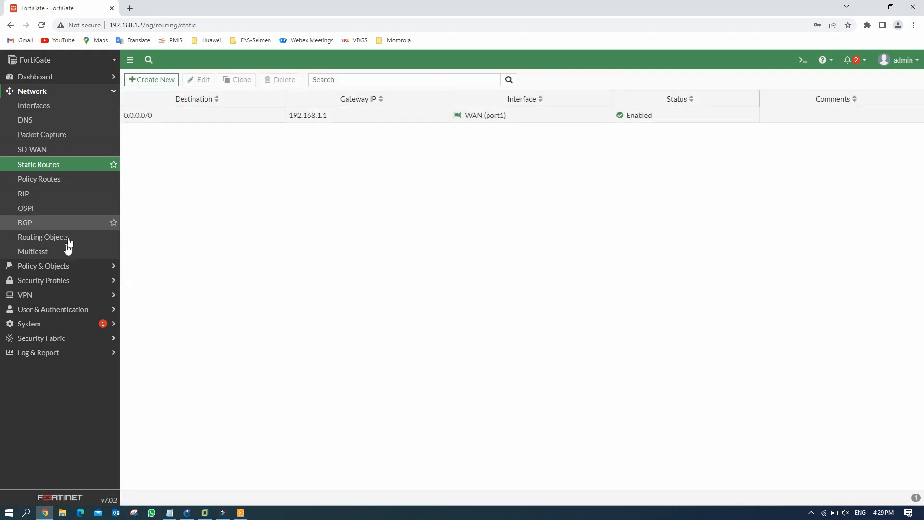
Step: View the FortiGate firewall policy list, then return to the GNS3 topology
left_click(59, 266)
left_click(56, 121)
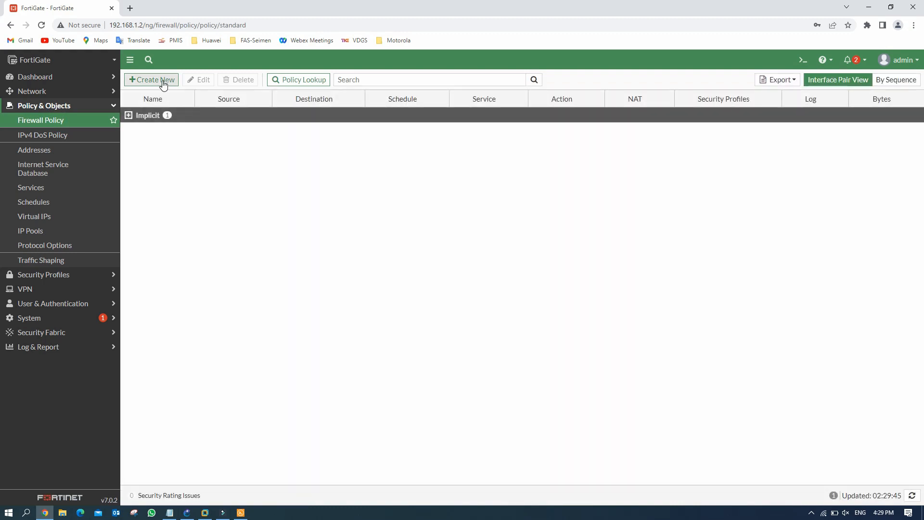
left_click(187, 513)
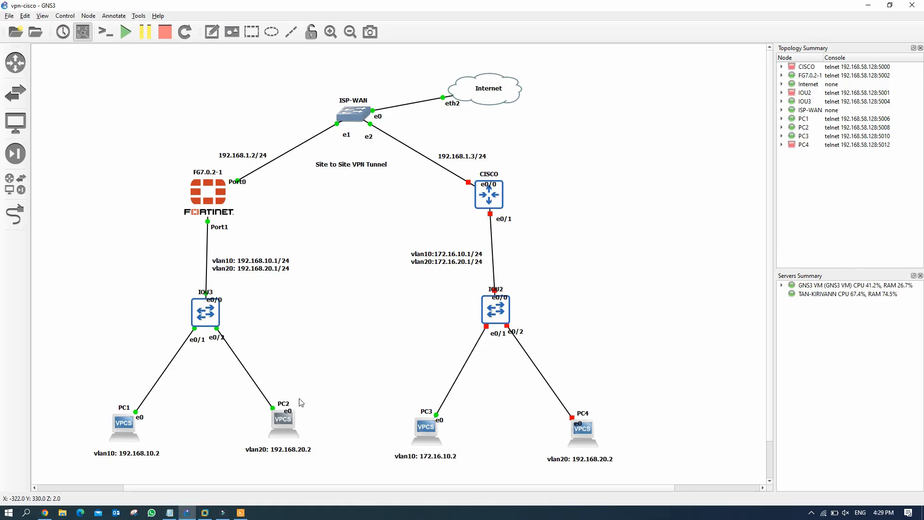
left_click(97, 409)
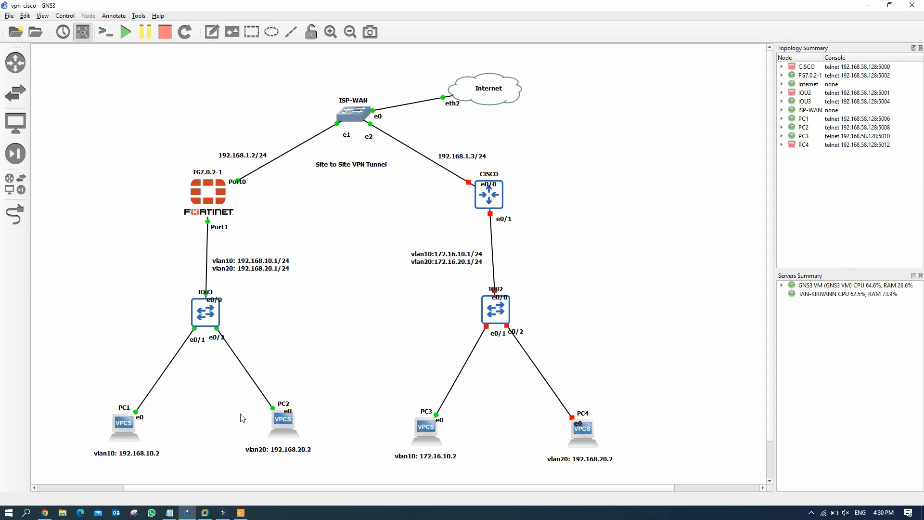
Step: Start a new FortiGate firewall policy named allow-internet from local-LAN to WAN (port1)
left_click(44, 513)
left_click(158, 80)
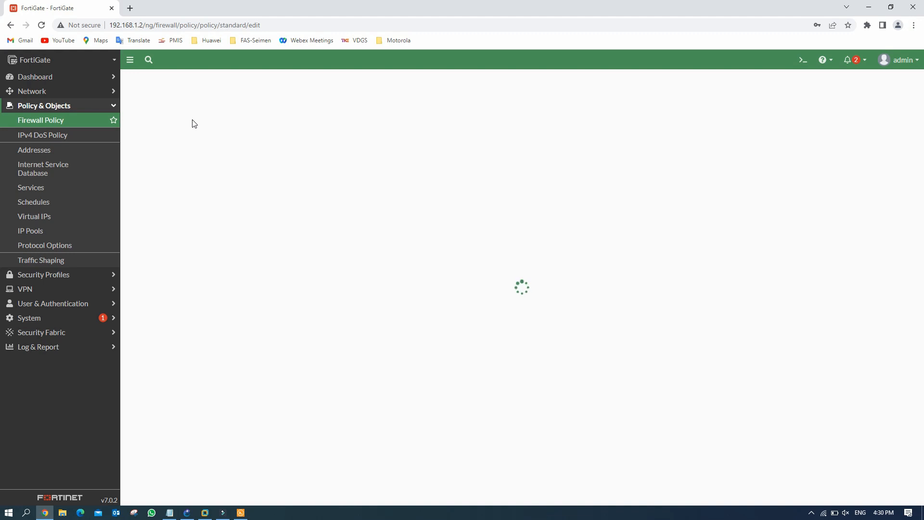
left_click(221, 107)
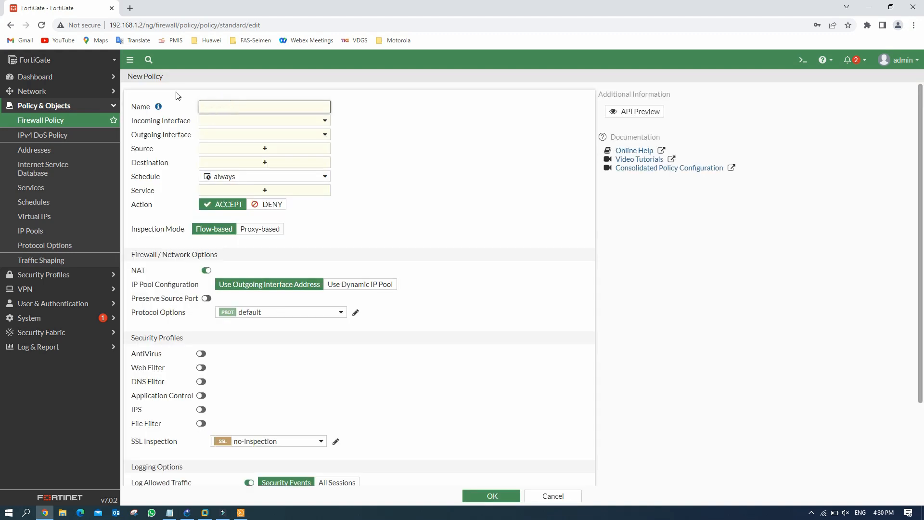
type("allow-internet")
left_click(260, 123)
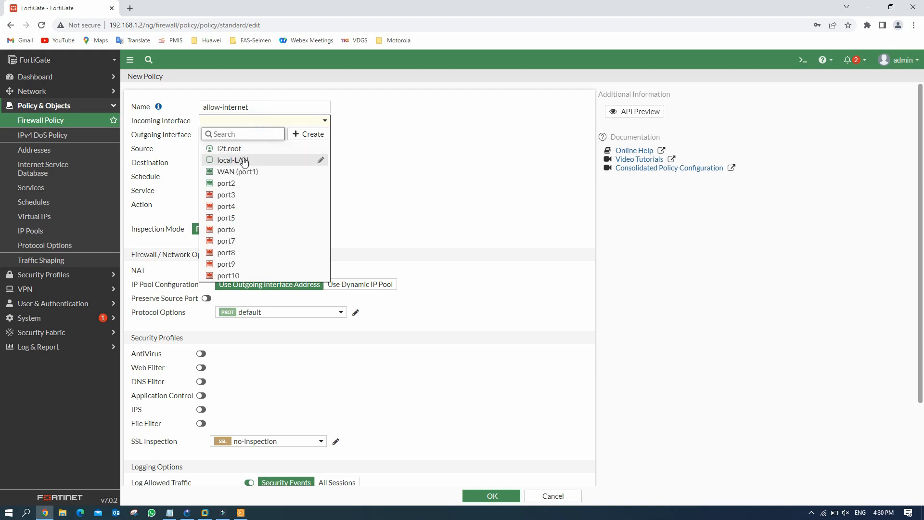
left_click(228, 161)
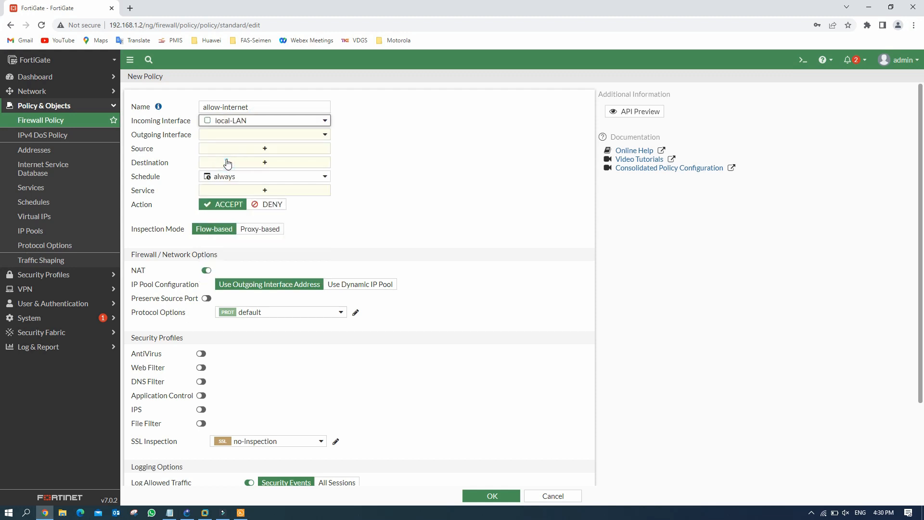
left_click(281, 137)
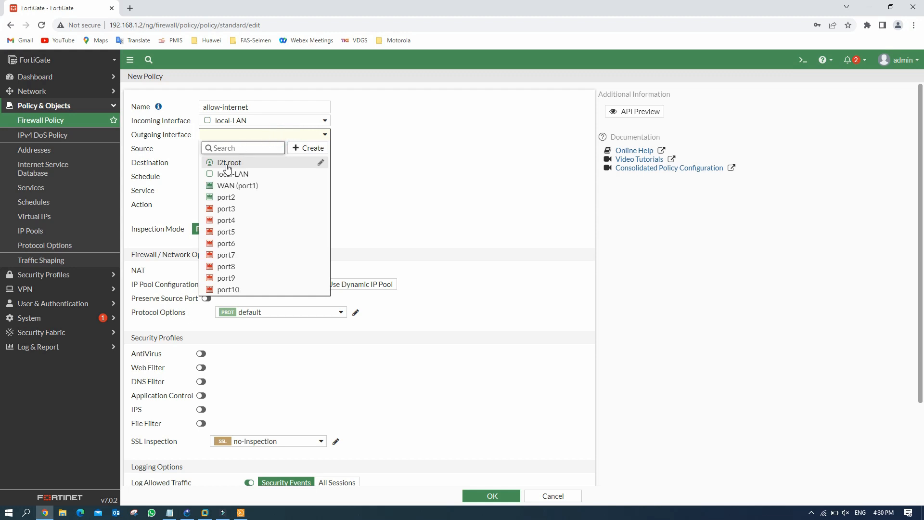
left_click(235, 186)
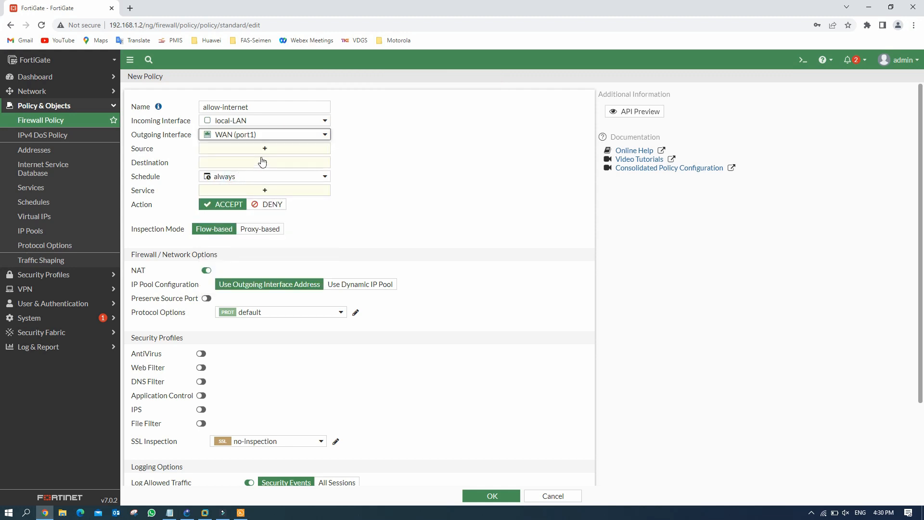
Step: Set both the policy's source and destination addresses to all
left_click(275, 151)
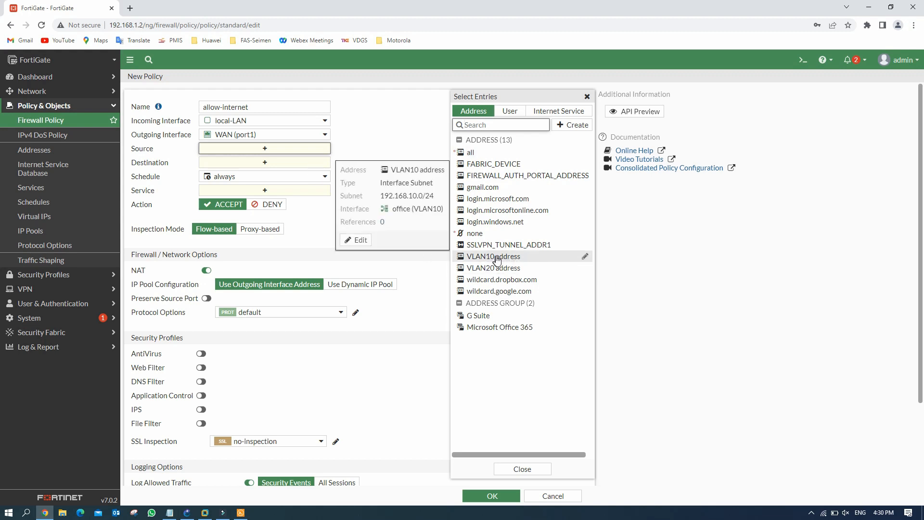
left_click(491, 268)
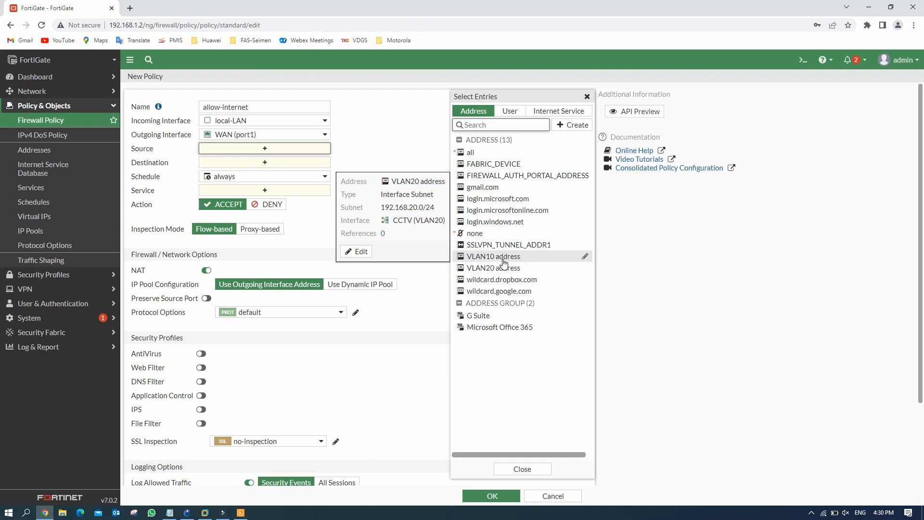
left_click(493, 256)
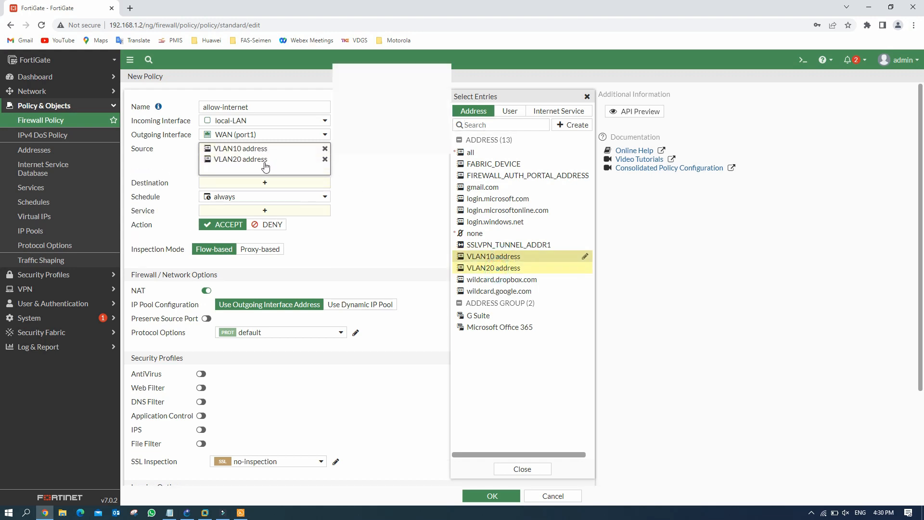
left_click(324, 159)
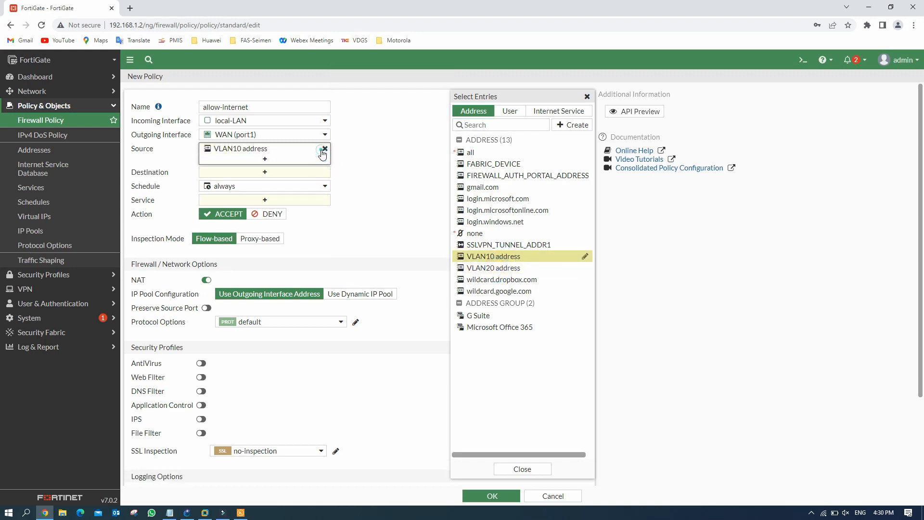
left_click(324, 149)
left_click(501, 154)
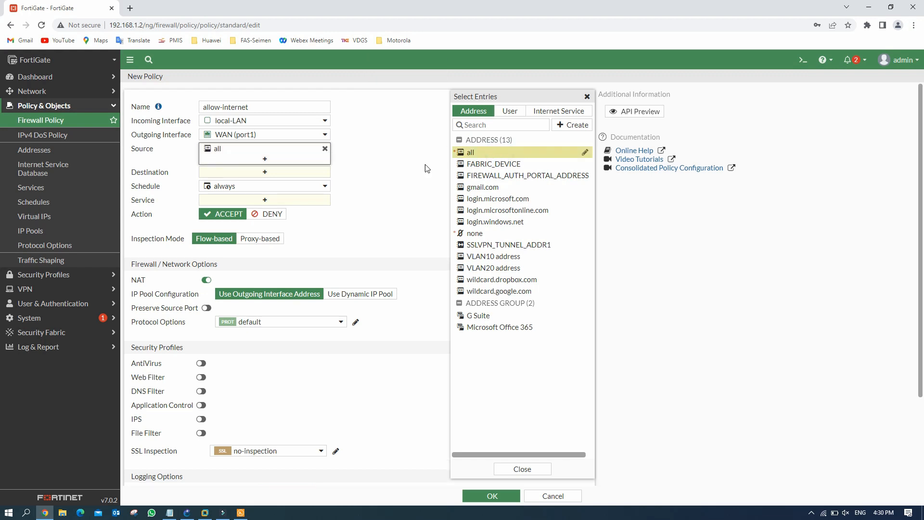
left_click(306, 172)
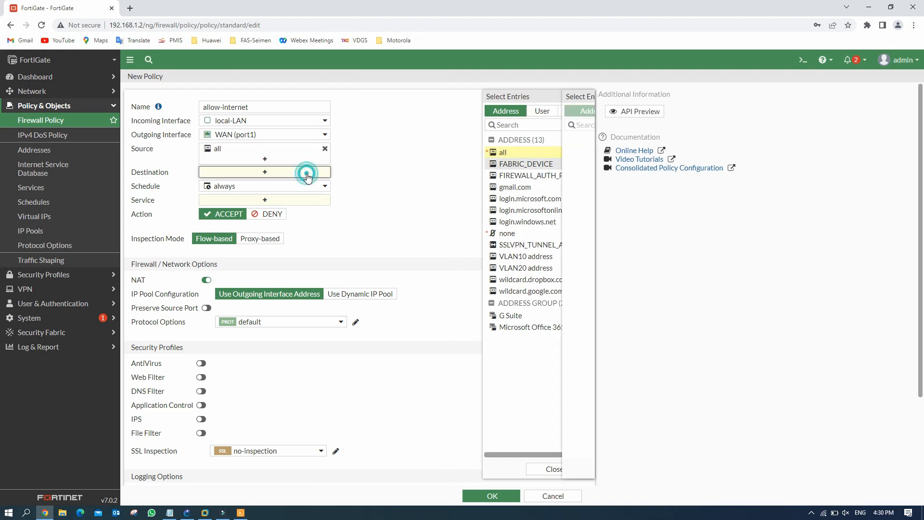
left_click(477, 154)
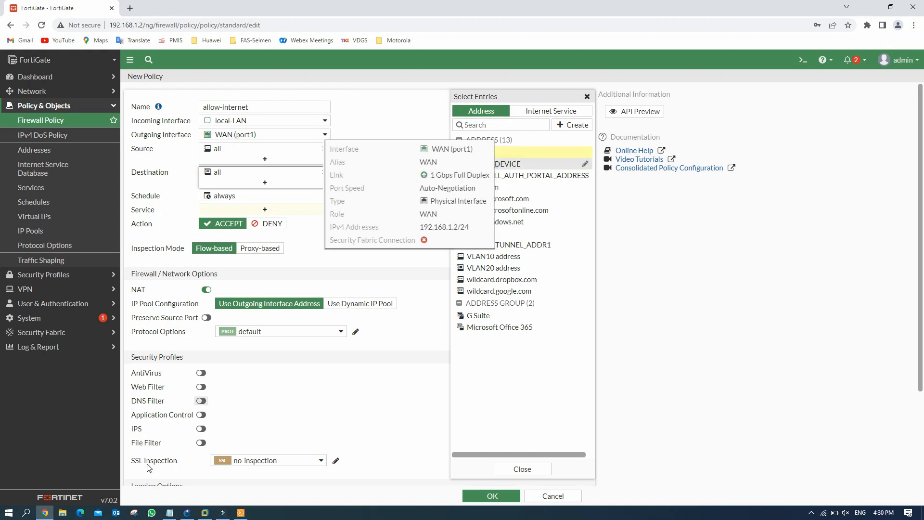
left_click(187, 513)
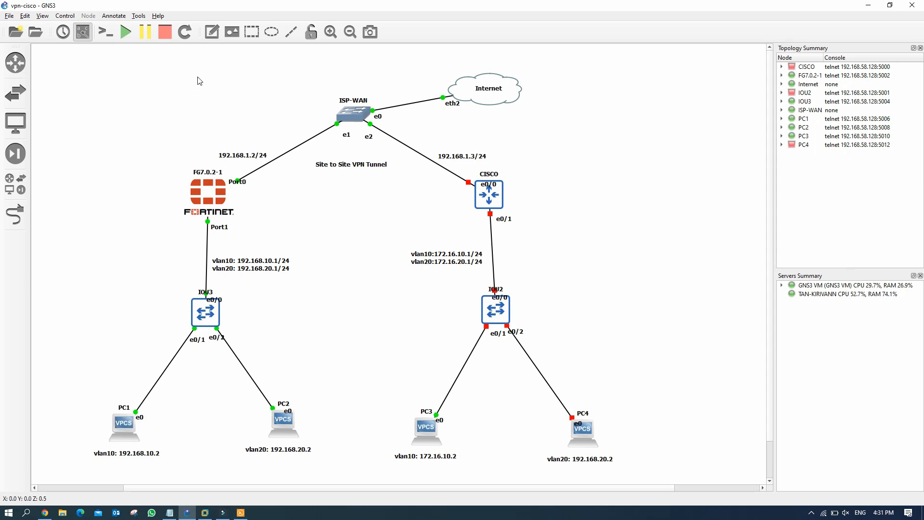
Step: Add an 'allow internet' note beneath PC1 in the topology
left_click(212, 32)
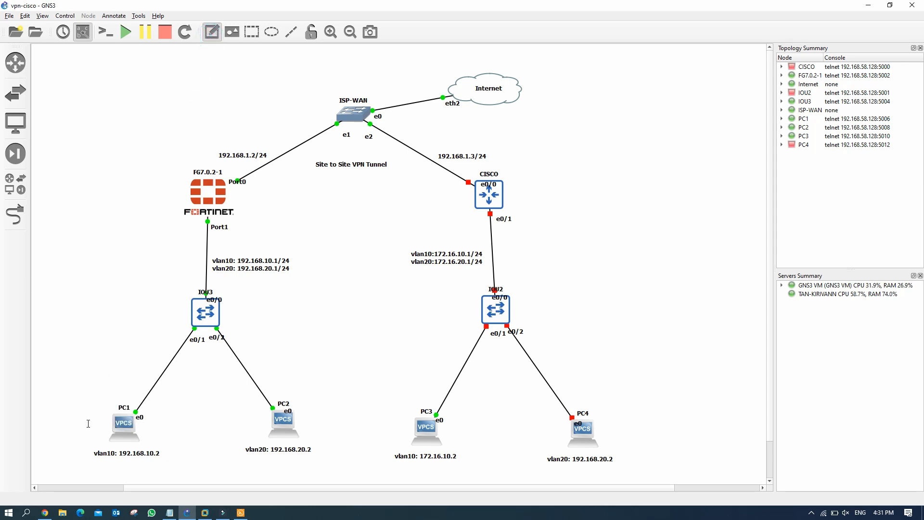
left_click(112, 468)
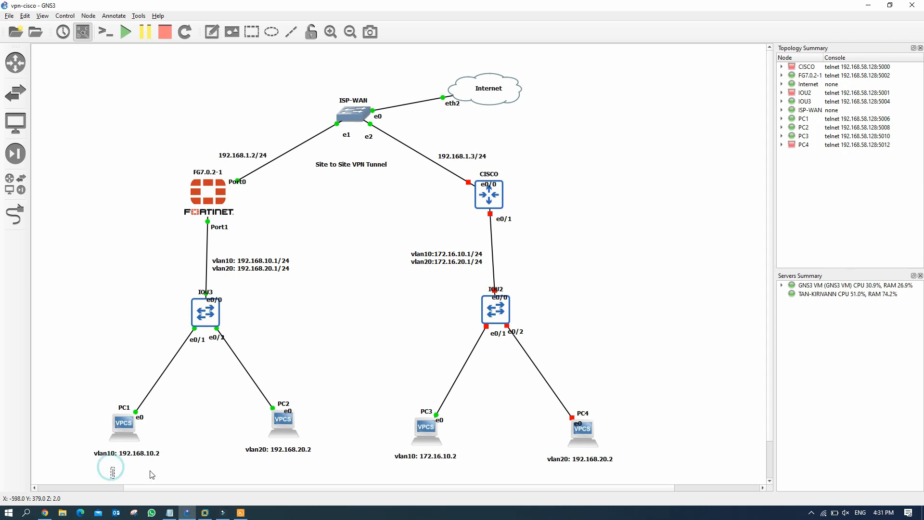
type("allow")
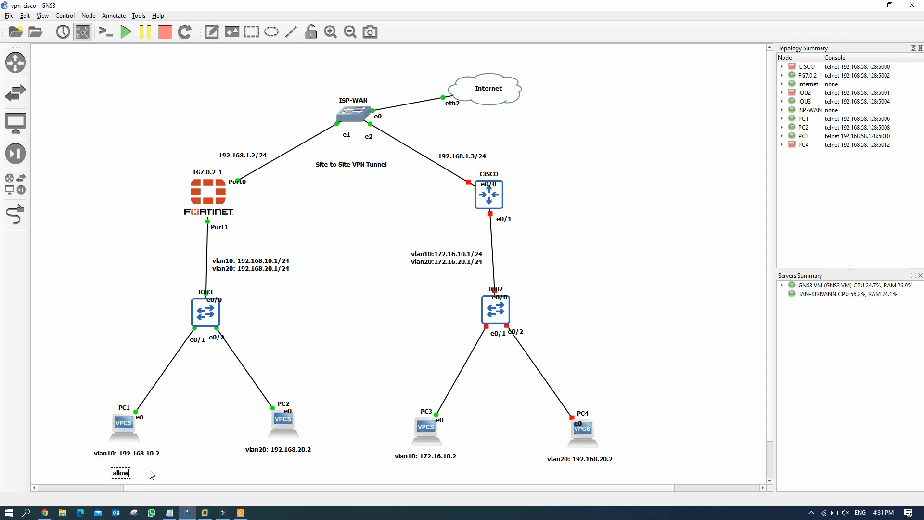
type(" internet")
left_click(183, 425)
left_click_drag(151, 475, 139, 467)
left_click(183, 438)
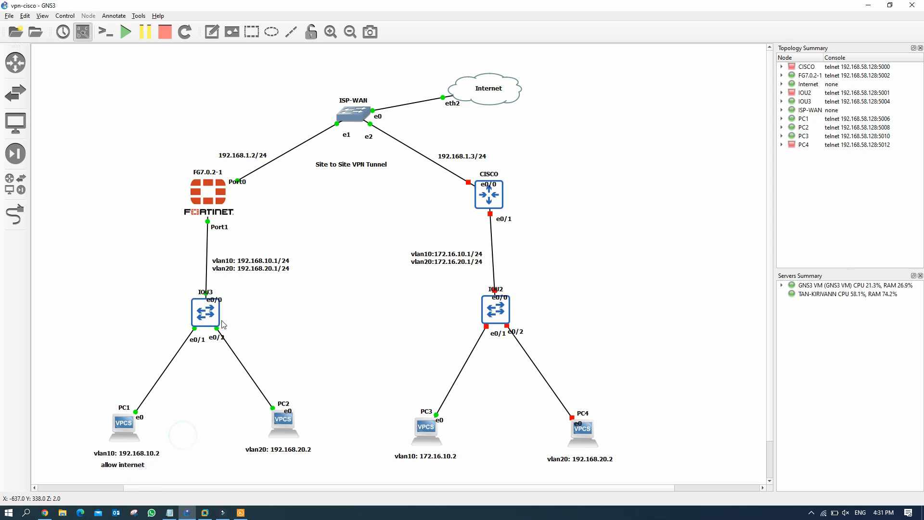
Step: Add a 'not allow internet' note beneath PC2 in the topology
left_click(213, 31)
left_click(272, 471)
type("not allow in")
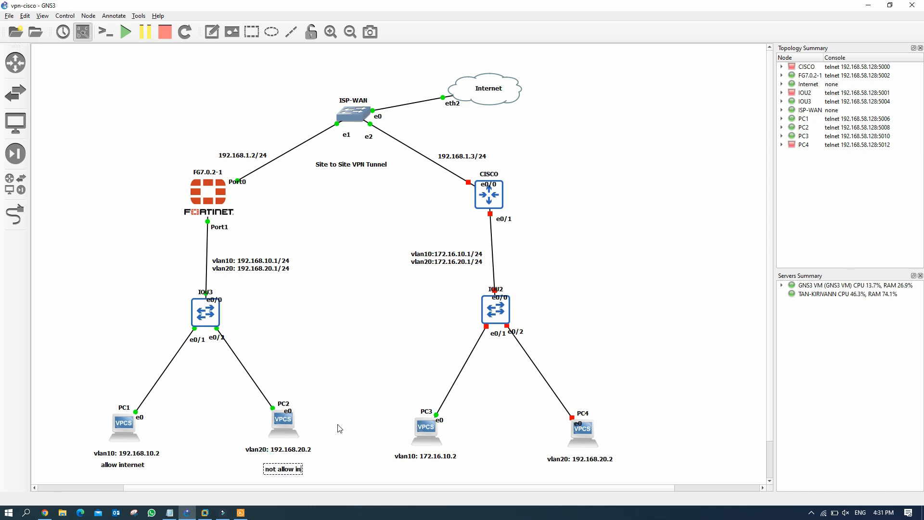
type("ternet")
left_click(339, 428)
left_click_drag(318, 474, 303, 467)
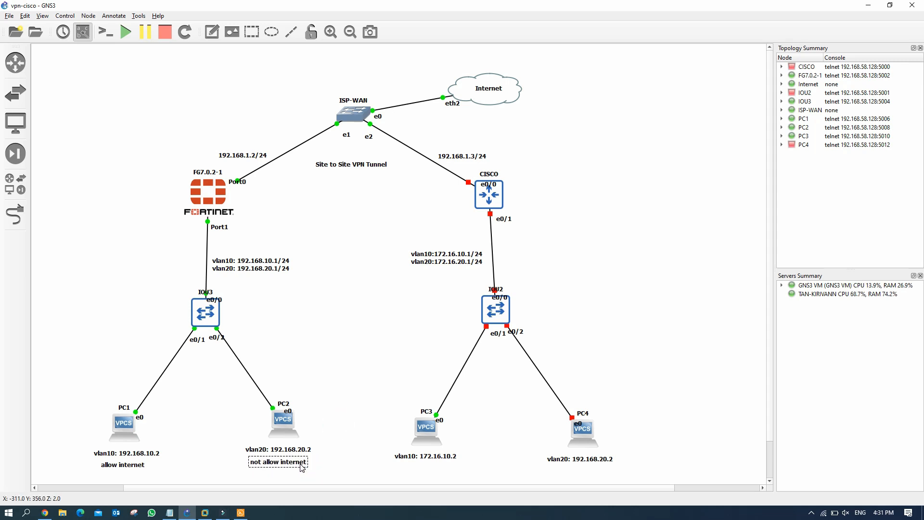
left_click(339, 430)
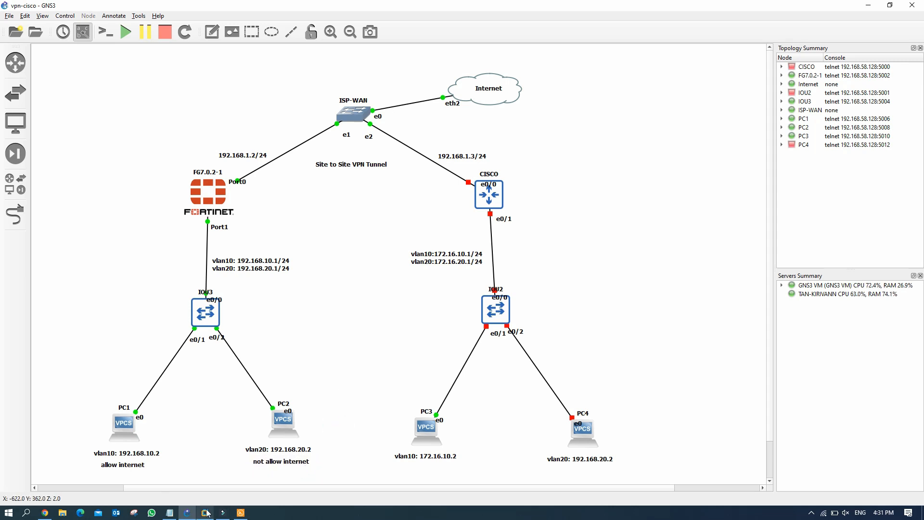
left_click(44, 512)
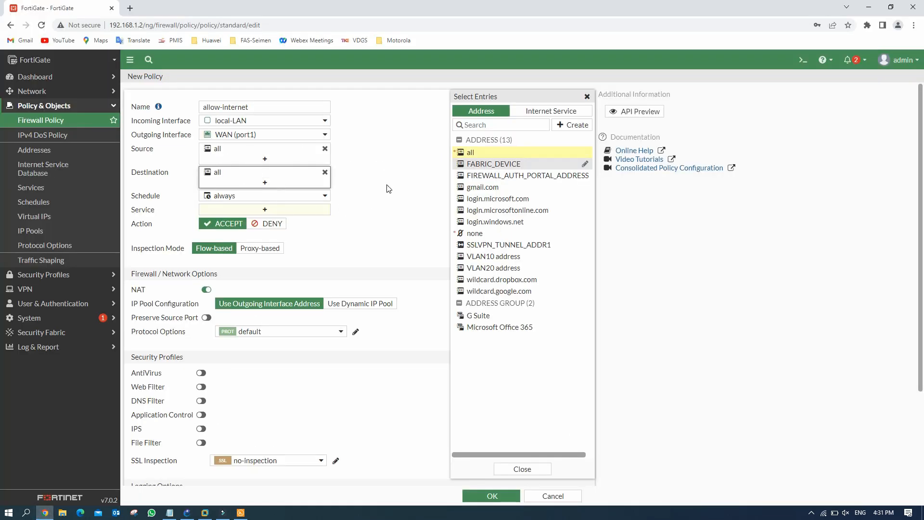
Step: Set the allow-internet policy's service to ALL and save the policy
left_click(275, 213)
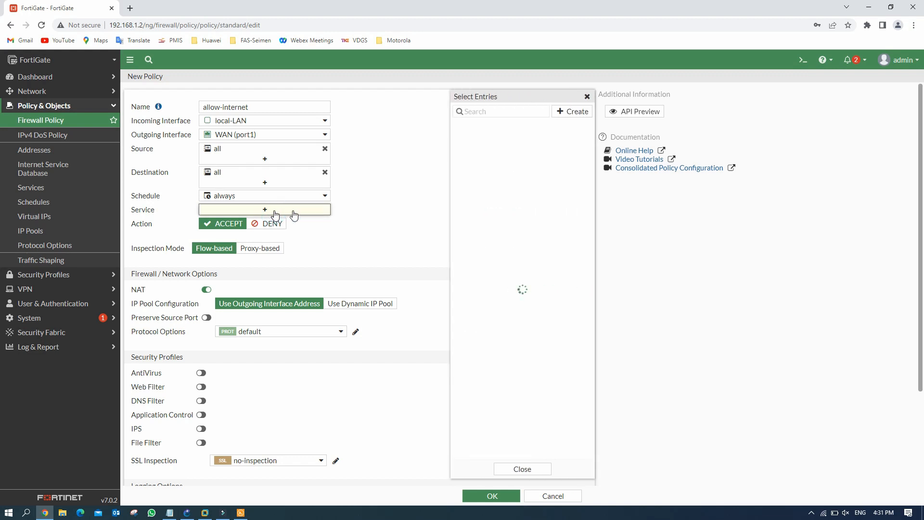
left_click(473, 149)
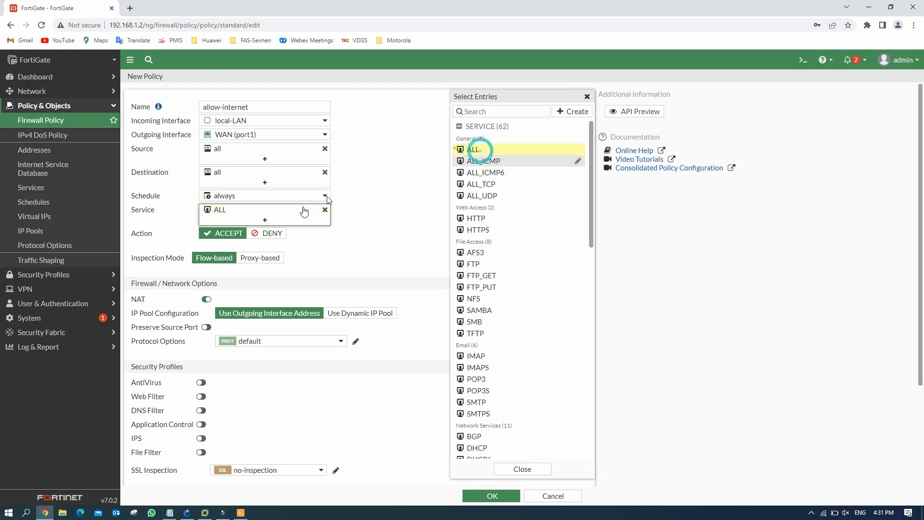
left_click(370, 239)
scroll(418, 435, "down", 3)
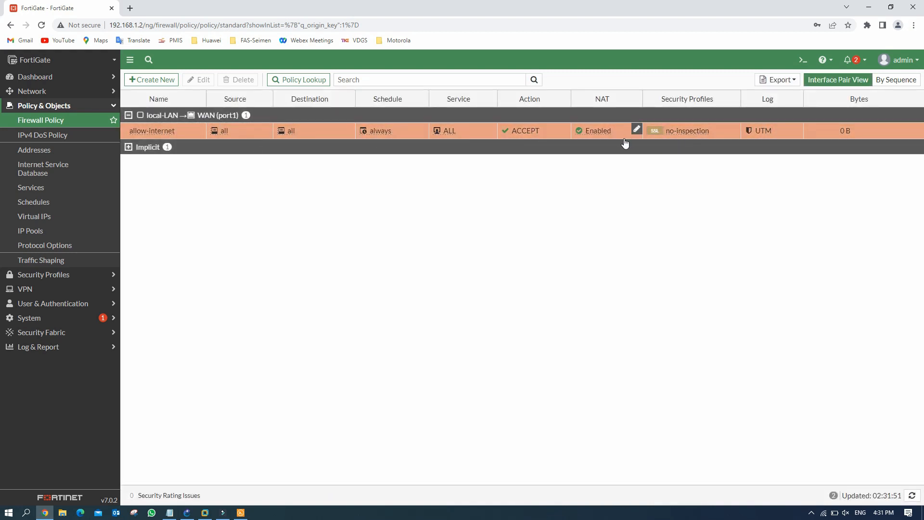
mouse_move(186, 513)
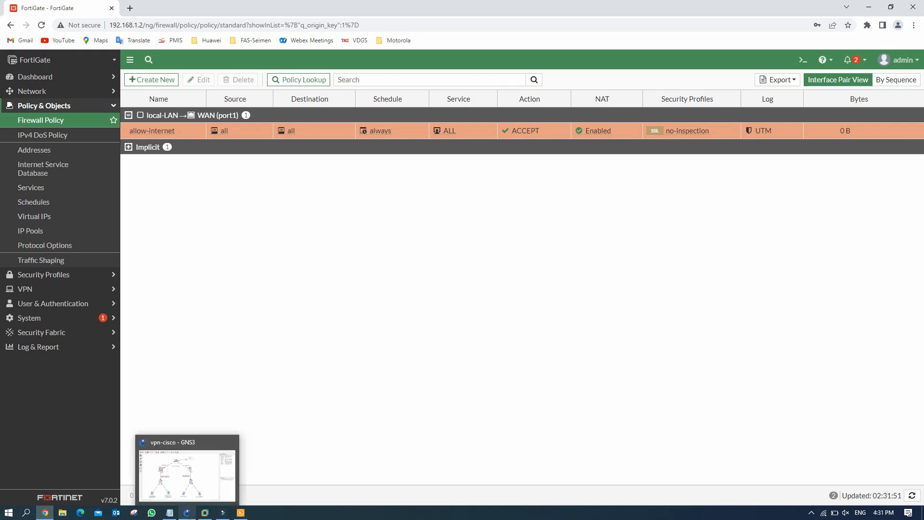
left_click(138, 438)
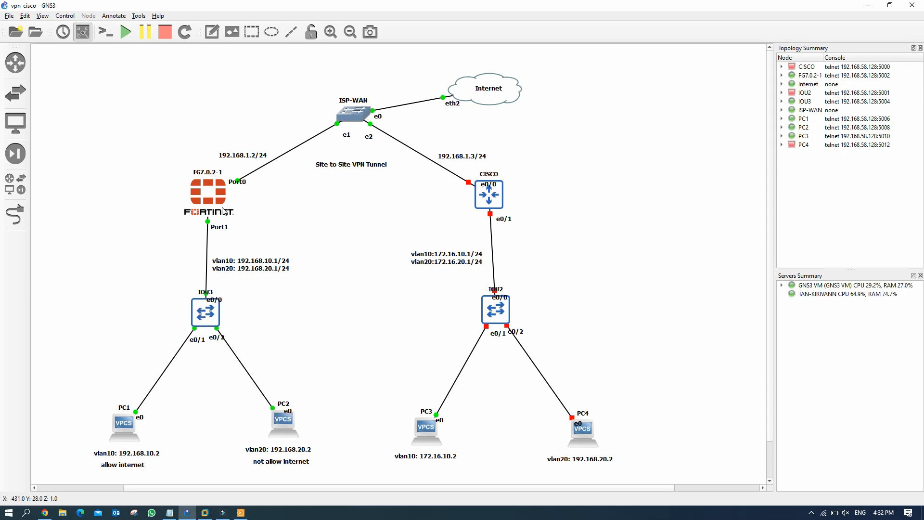
Step: Rerun the pings to 8.8.8.8 and 1.1.1.1 from PC2's console
left_click(240, 513)
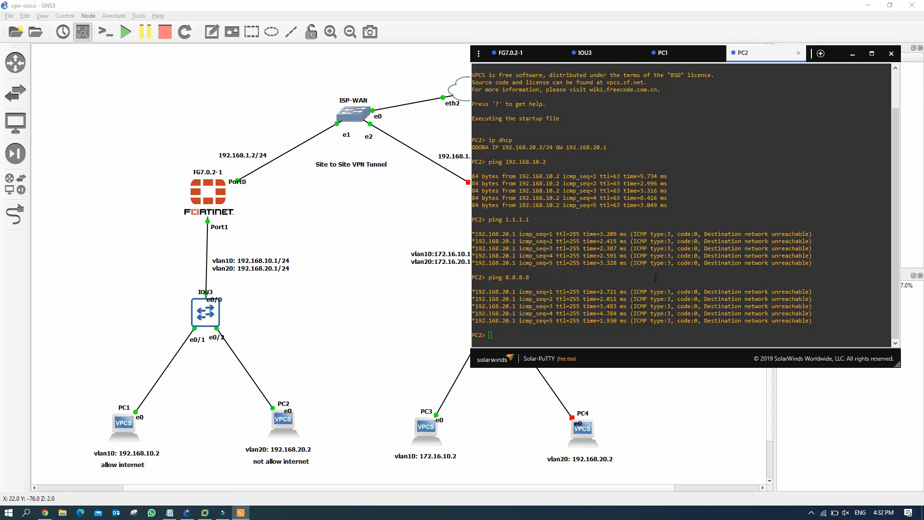
left_click(549, 328)
key("Up")
key("Return")
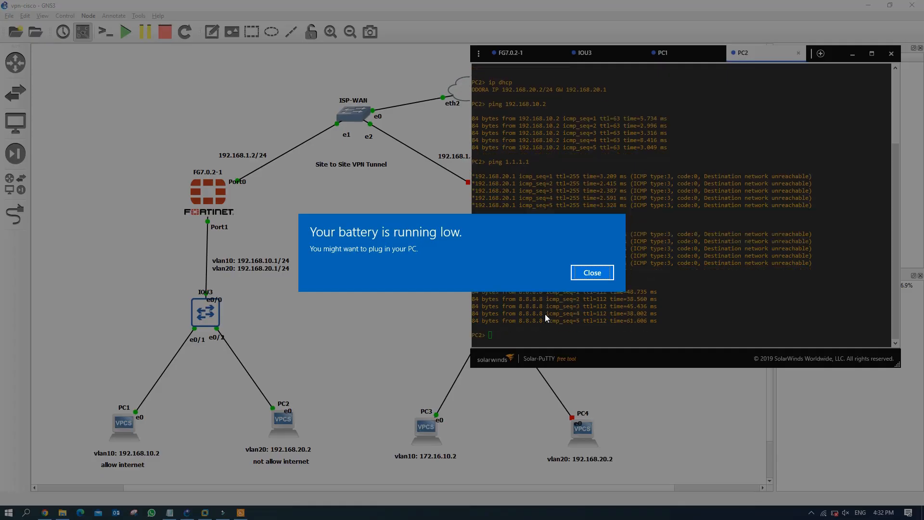
left_click(593, 273)
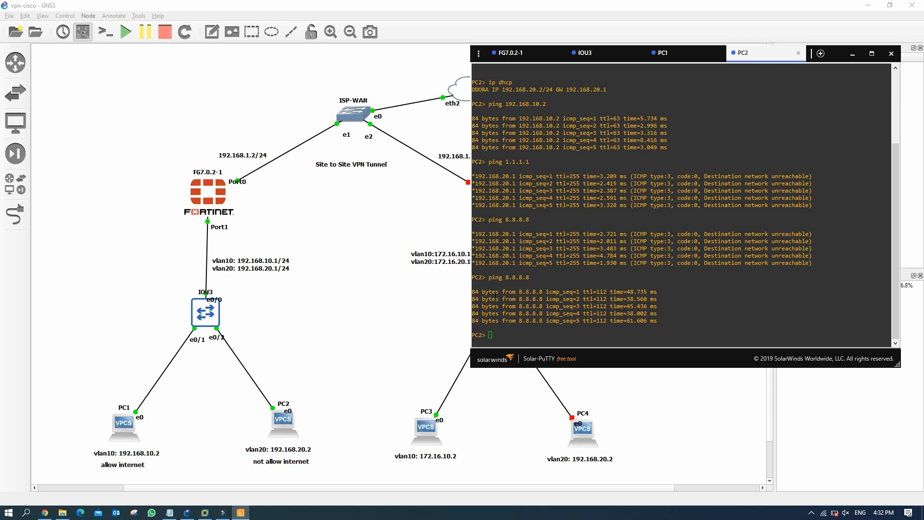
key("Up")
key("Return")
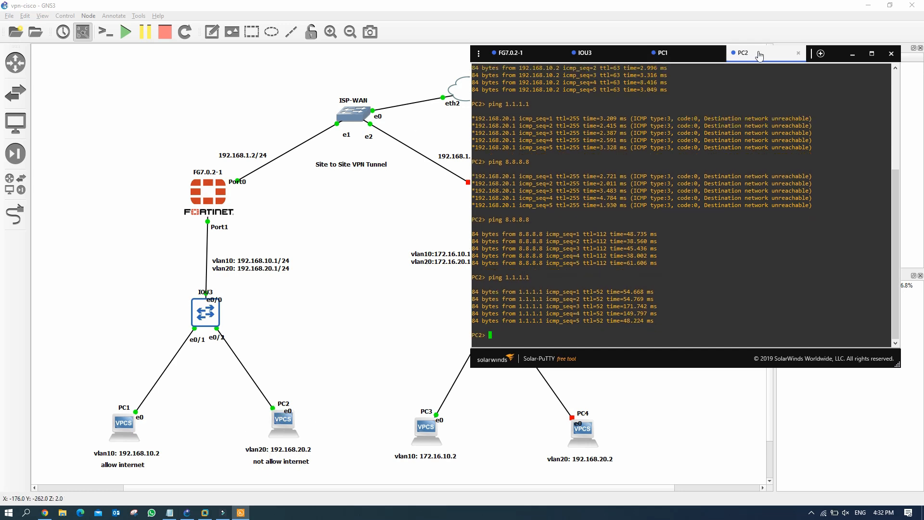
left_click_drag(784, 59, 813, 60)
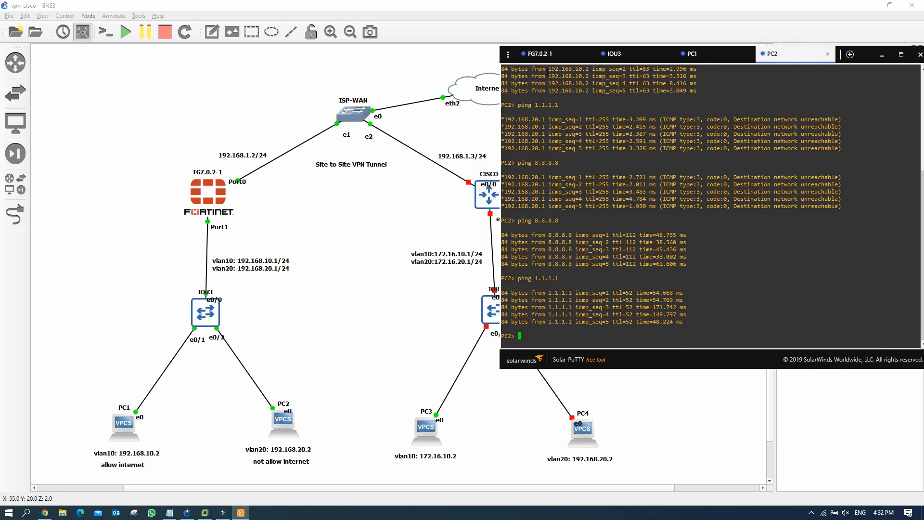
Step: Ping 1.1.1.1 from PC1, confirming it reaches the internet
left_click(716, 54)
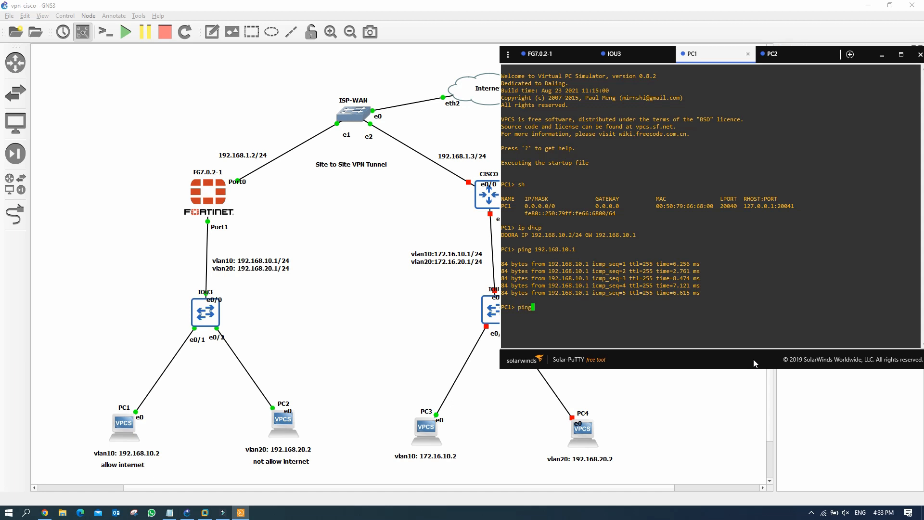
type("ping 1.1.1.1")
key("Return")
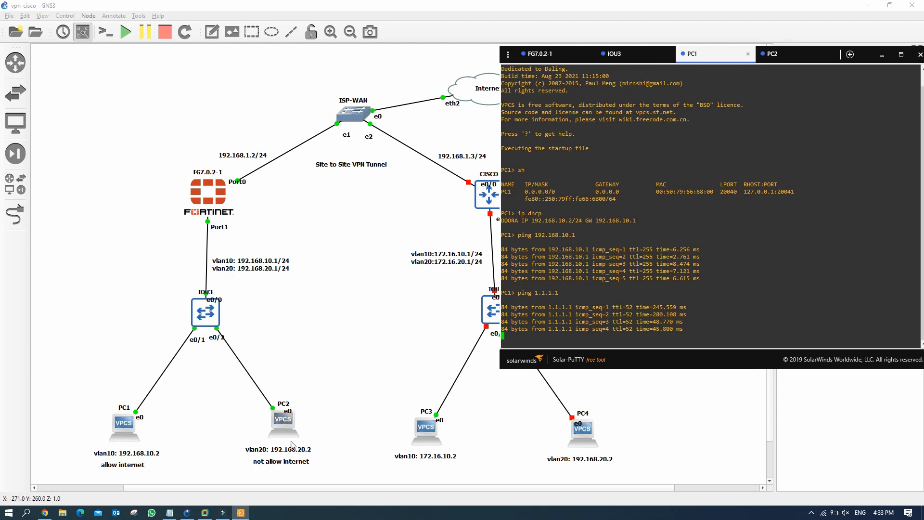
left_click(275, 465)
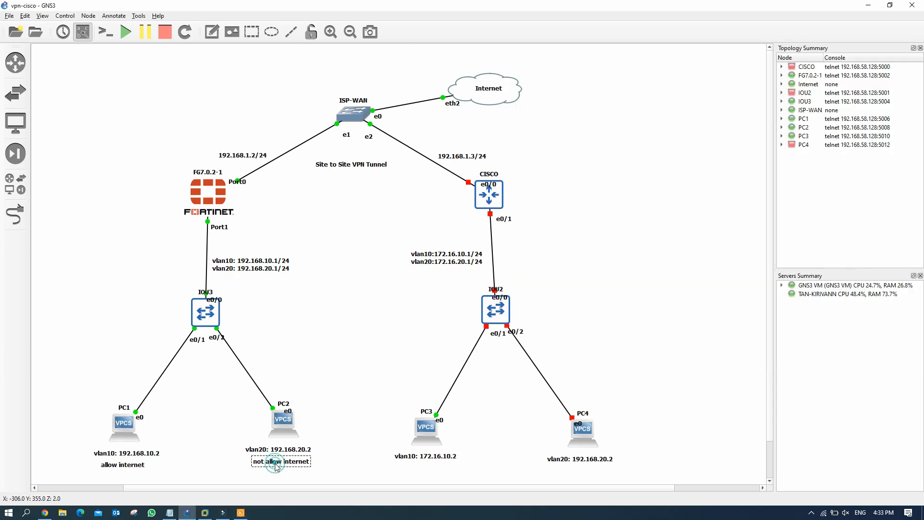
left_click(344, 440)
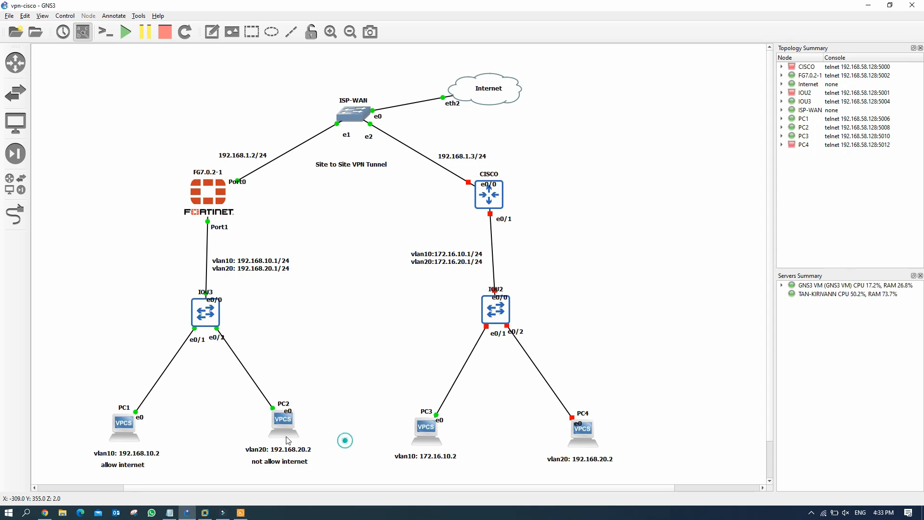
left_click(45, 513)
Step: Rename the policy to allow-internet-vlan10 and replace source 'all' with VLAN10 address
left_click(174, 132)
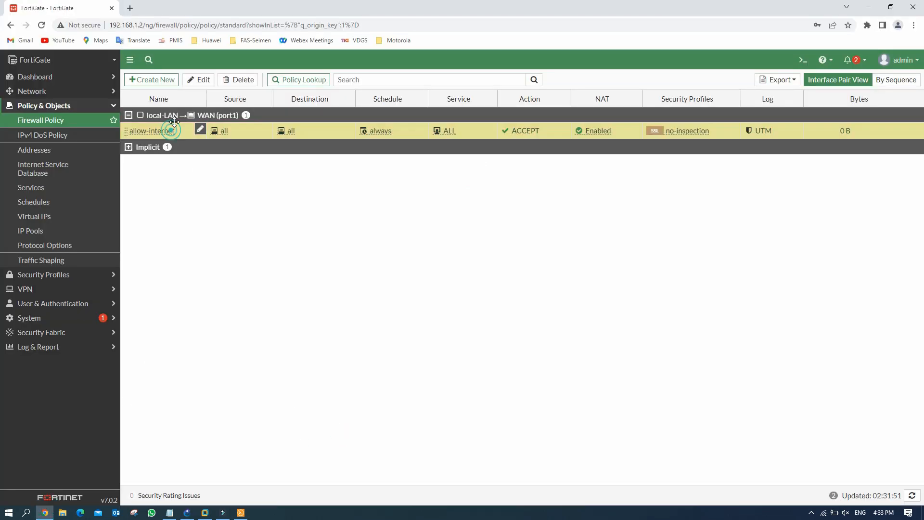
left_click(201, 81)
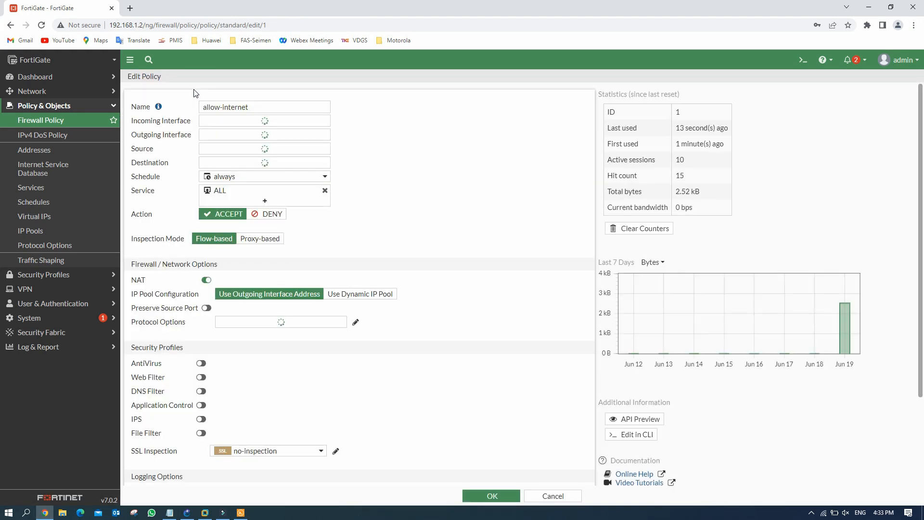
left_click(227, 106)
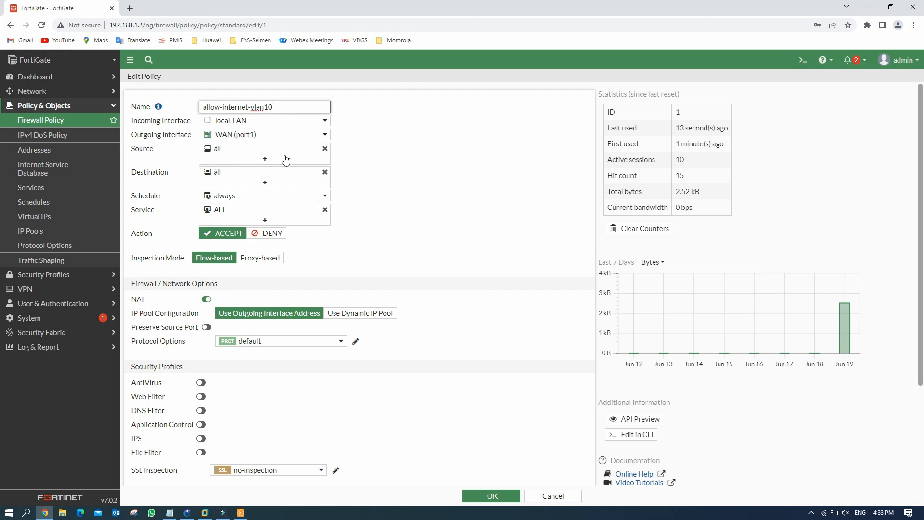
left_click(325, 149)
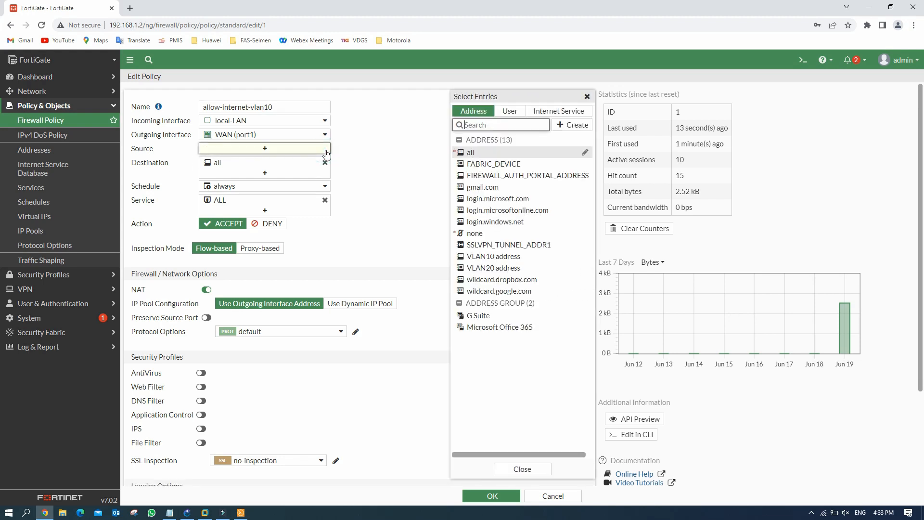
left_click(493, 256)
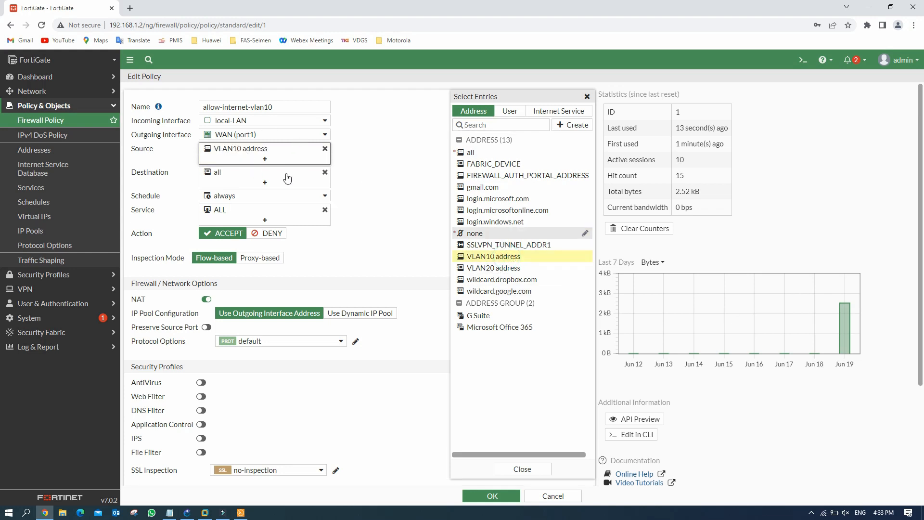
left_click(375, 145)
left_click(488, 495)
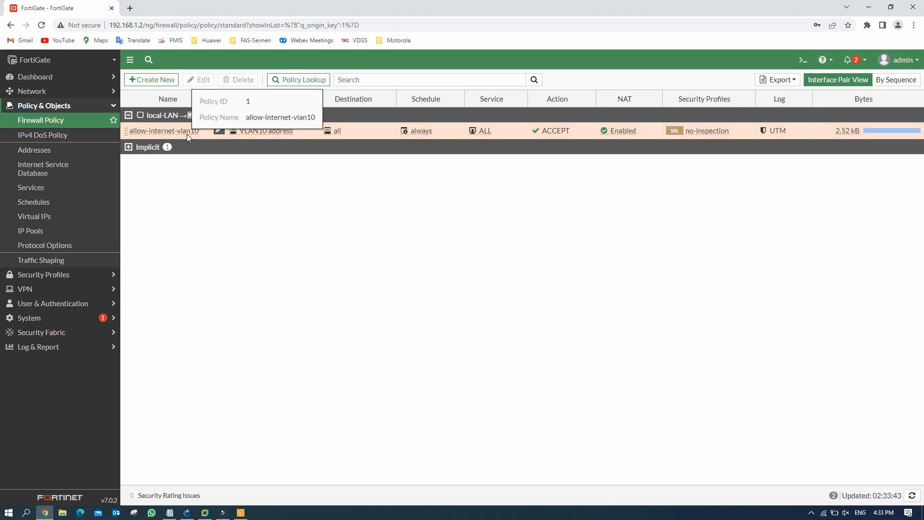
mouse_move(267, 135)
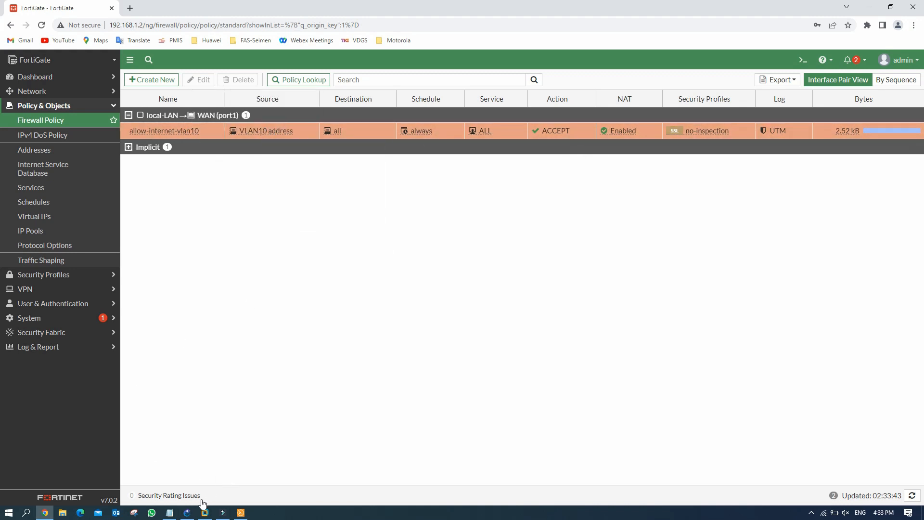
Step: Re-ping 1.1.1.1 from PC1, which still succeeds
left_click(187, 512)
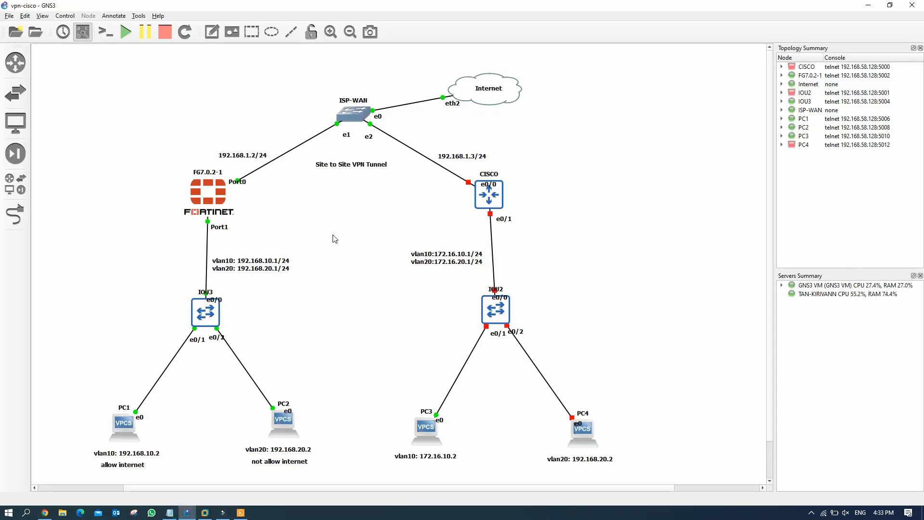
left_click(240, 512)
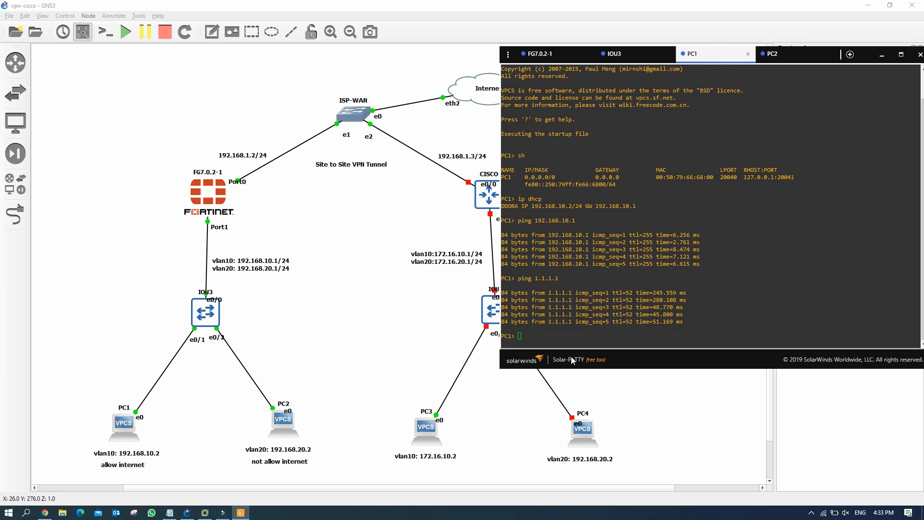
key("Up")
key("Return")
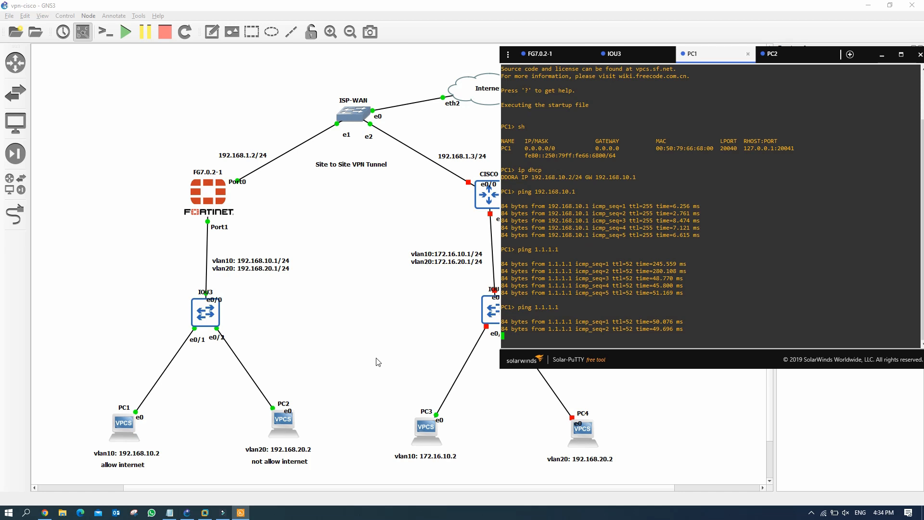
Step: Ping 1.1.1.1 from PC2, which now times out
left_click(802, 60)
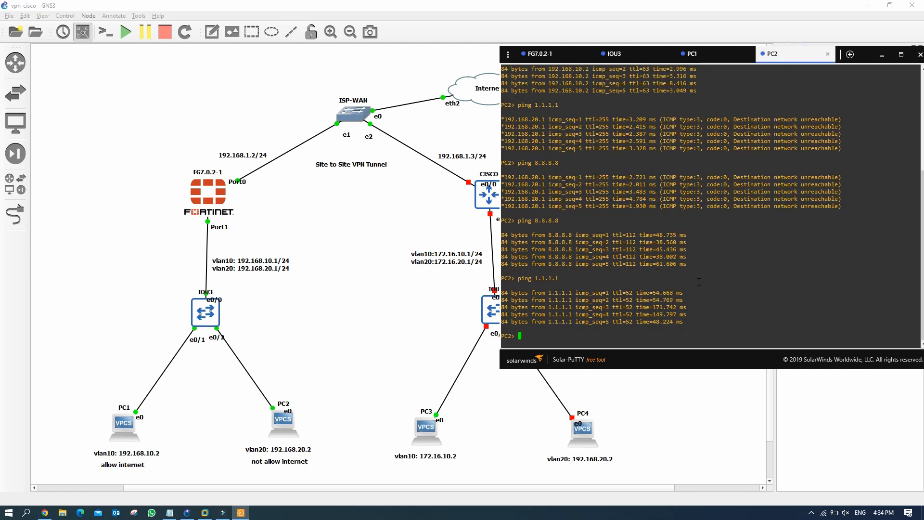
key("Up")
key("Return")
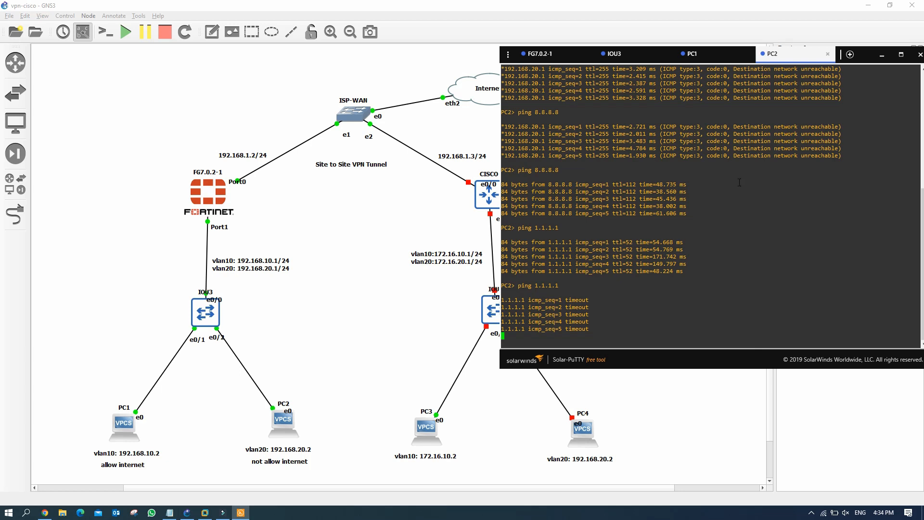
left_click(881, 57)
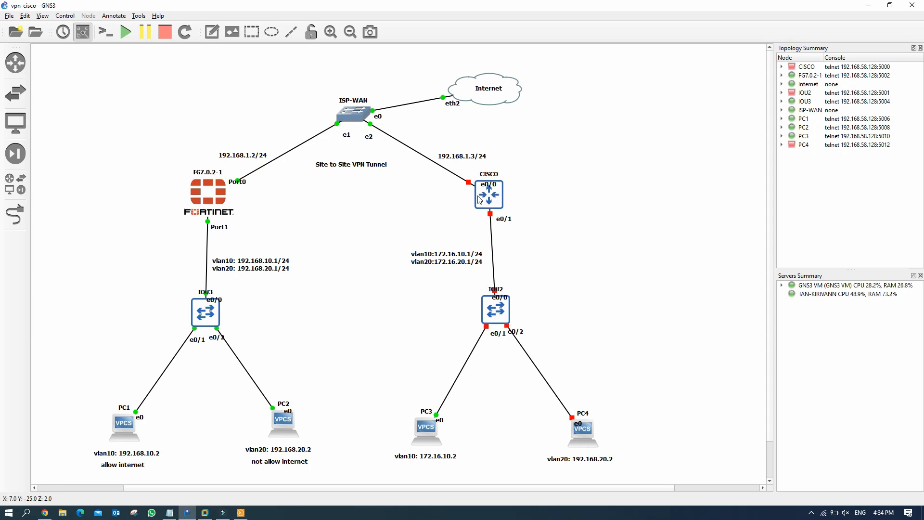
Step: Start the CISCO router, the IOU2 switch and PC4
mouse_move(489, 189)
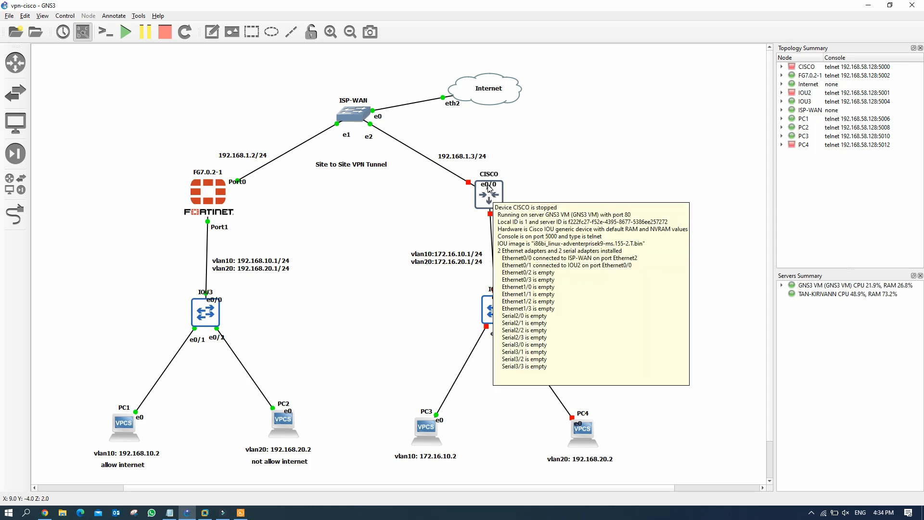
left_click_drag(489, 187, 459, 194)
left_click(454, 208)
right_click(498, 193)
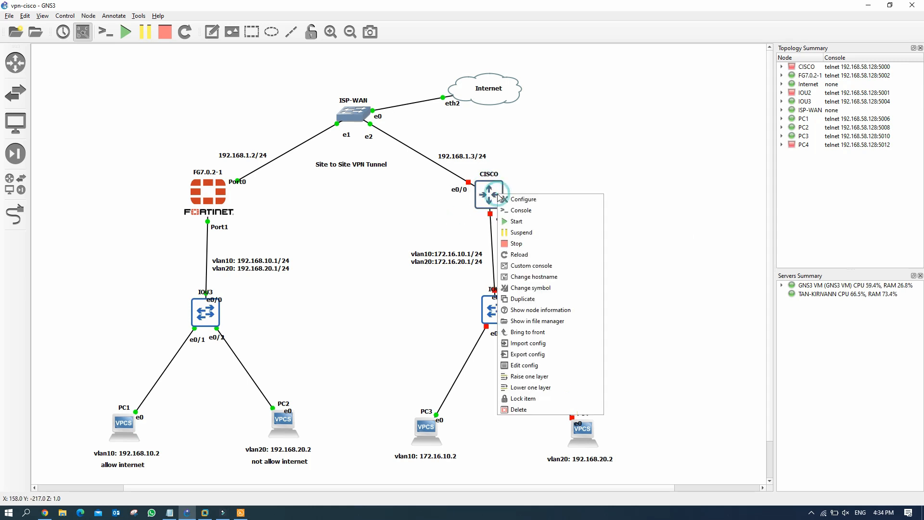
left_click(518, 221)
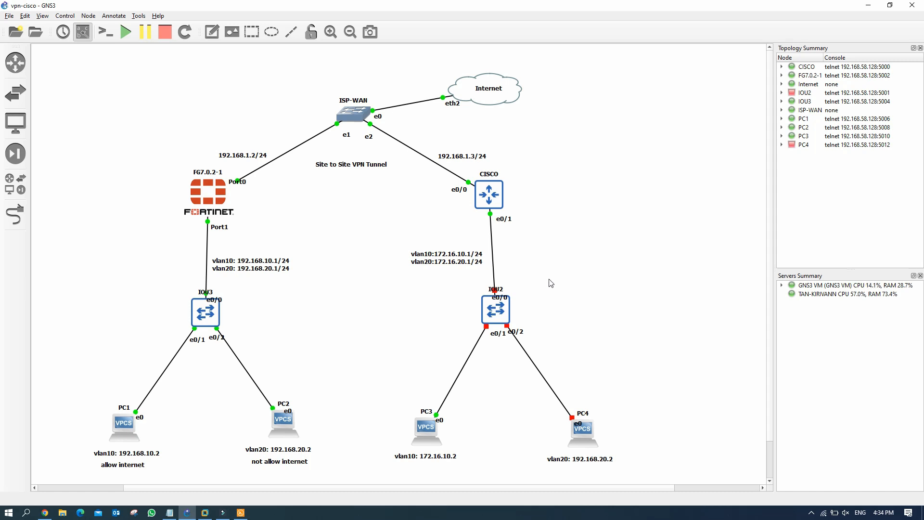
mouse_move(497, 314)
right_click(496, 314)
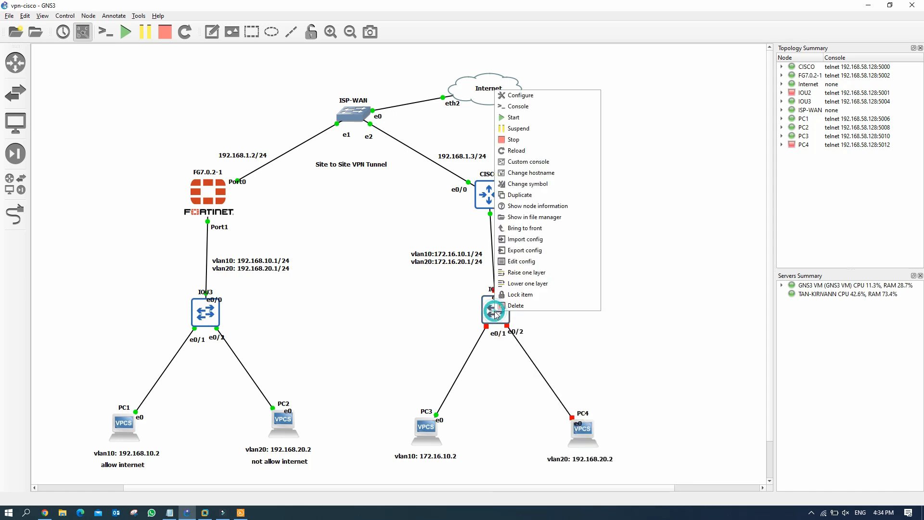
left_click(546, 119)
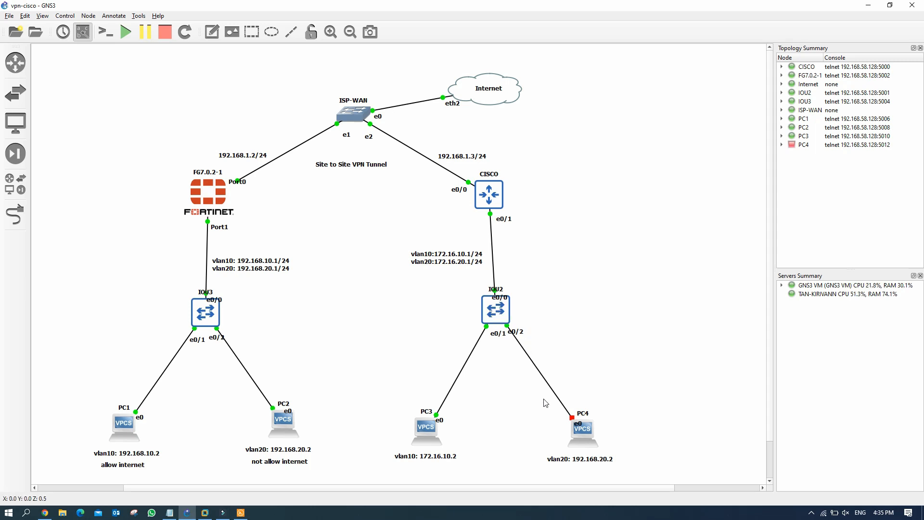
right_click(589, 436)
left_click(612, 240)
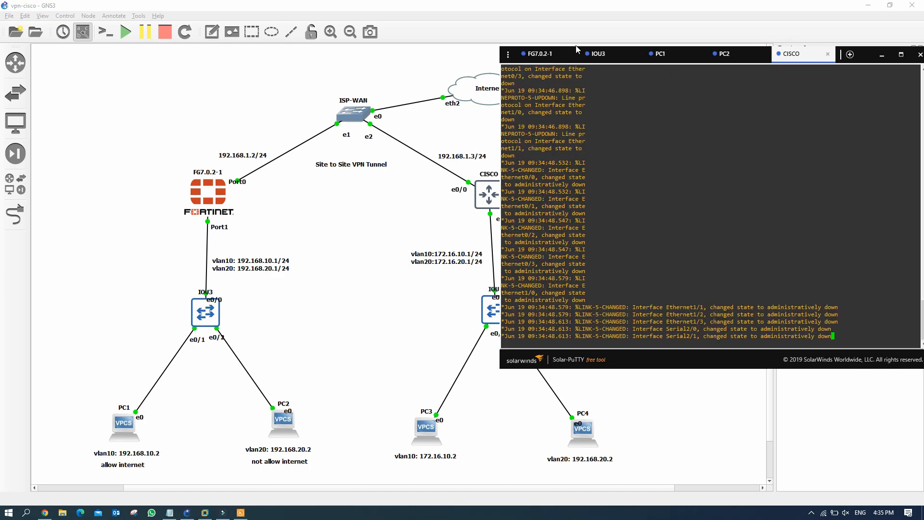
Step: Close the FG7.0.2-1 and IOU3 console sessions and focus the CISCO console
left_click(572, 53)
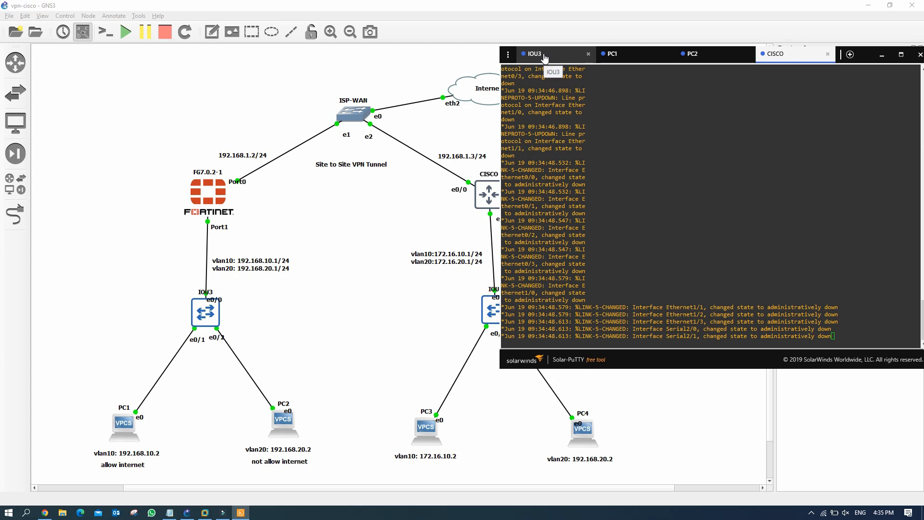
left_click(588, 54)
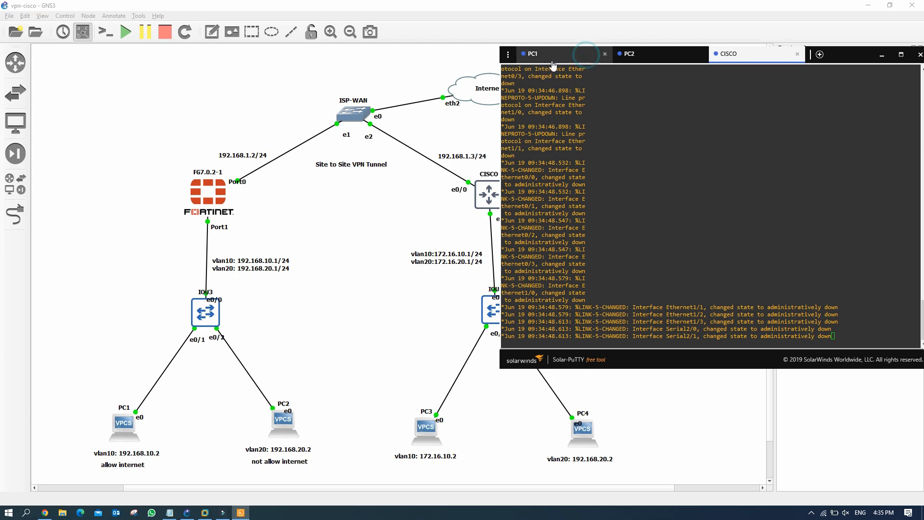
left_click(746, 55)
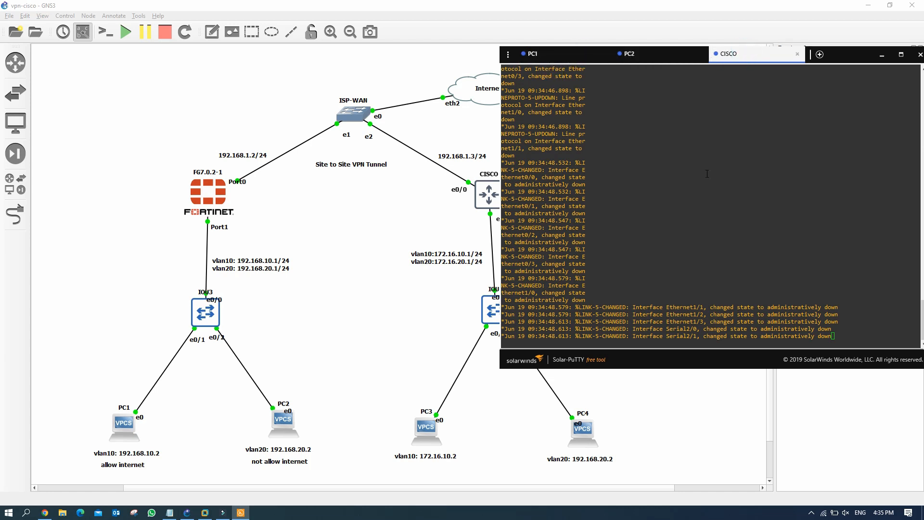
left_click_drag(854, 55, 873, 58)
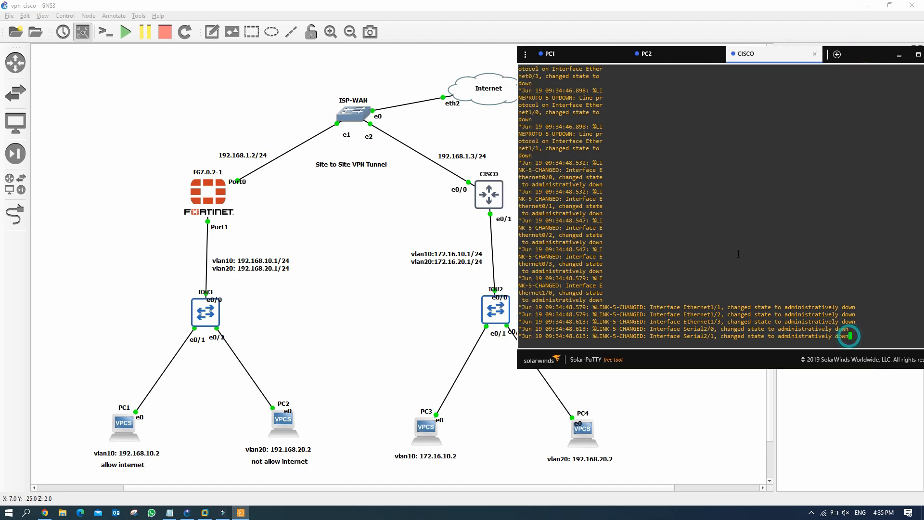
Step: Run 'sh ip int bri' on CISCO, then enter configuration mode with 'conf t'
key("Return")
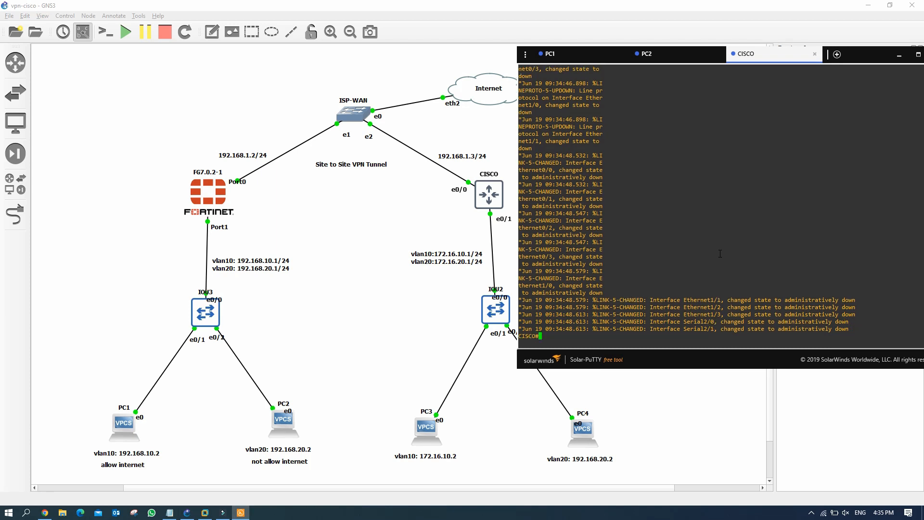
key("Return")
key("Return")
key("Return")
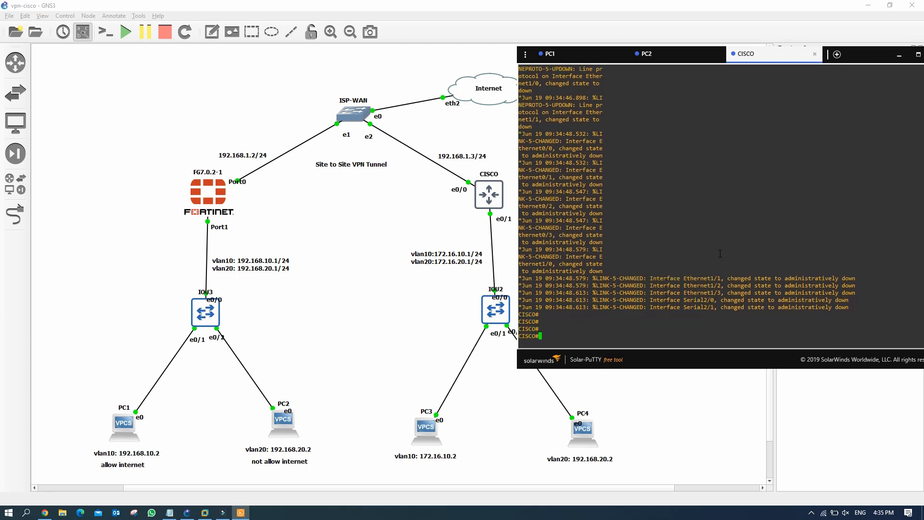
type("sh ip inter brr")
key("BackSpace")
type("i")
key("Return")
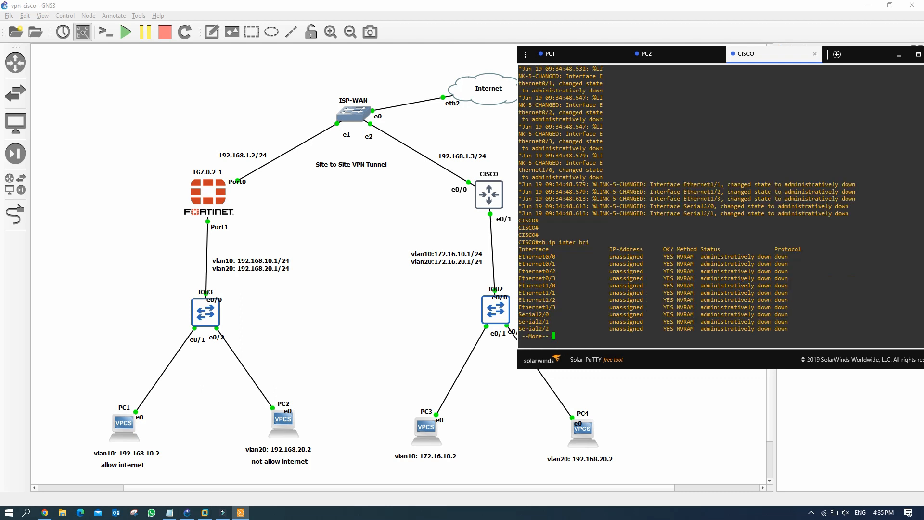
left_click_drag(610, 257, 653, 312)
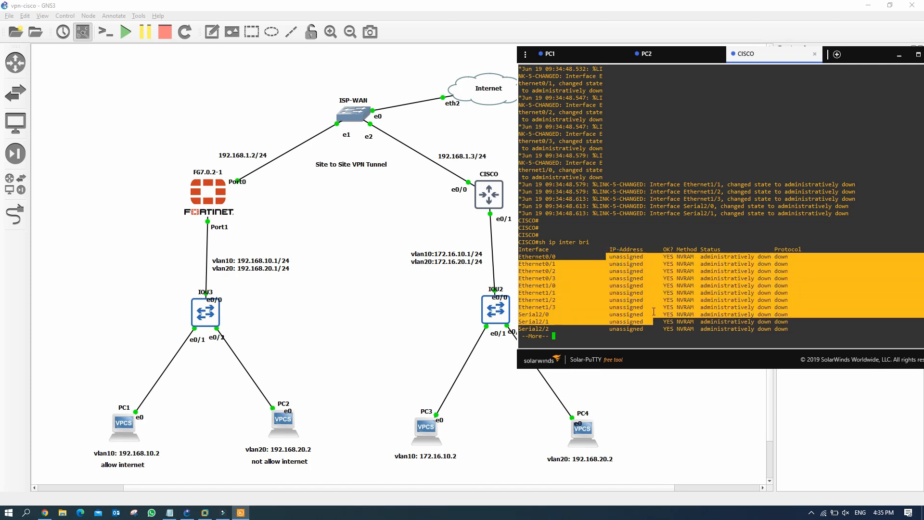
key("Return")
key("Return")
key("Return")
key("Return")
key("Return")
key("Return")
key("Return")
key("Return")
key("Return")
key("Return")
key("Return")
key("Return")
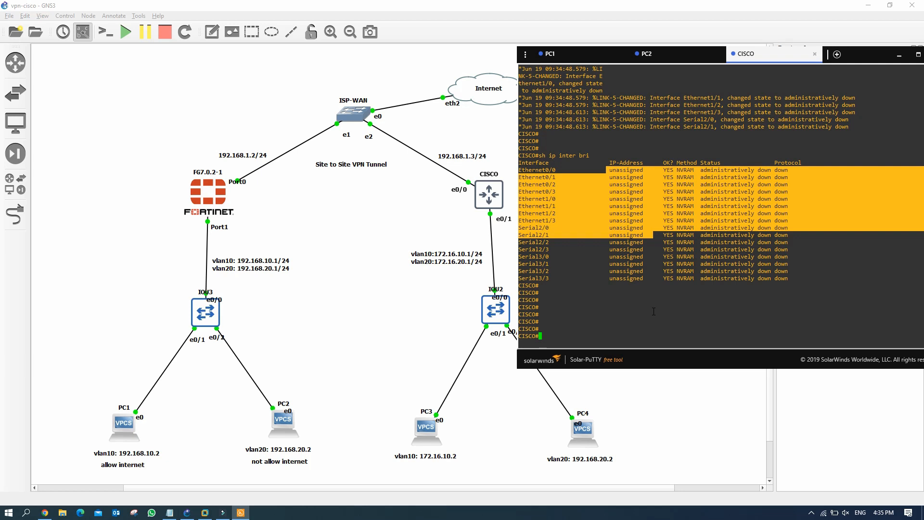
type("conf t")
key("Return")
Step: Assign 192.168.1.3 255.255.255.0 to Ethernet0/0 and enable it with 'no shut'
type("int ")
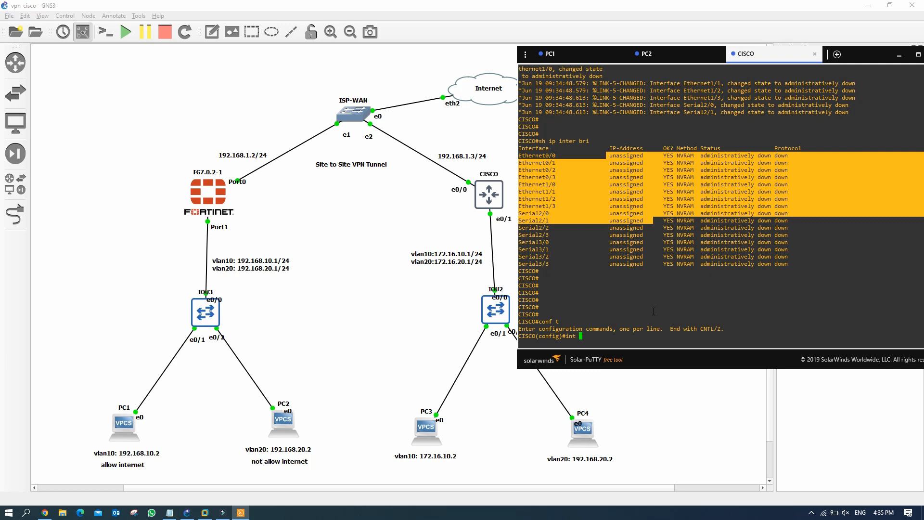
type("e0/0")
key("Return")
type("ip")
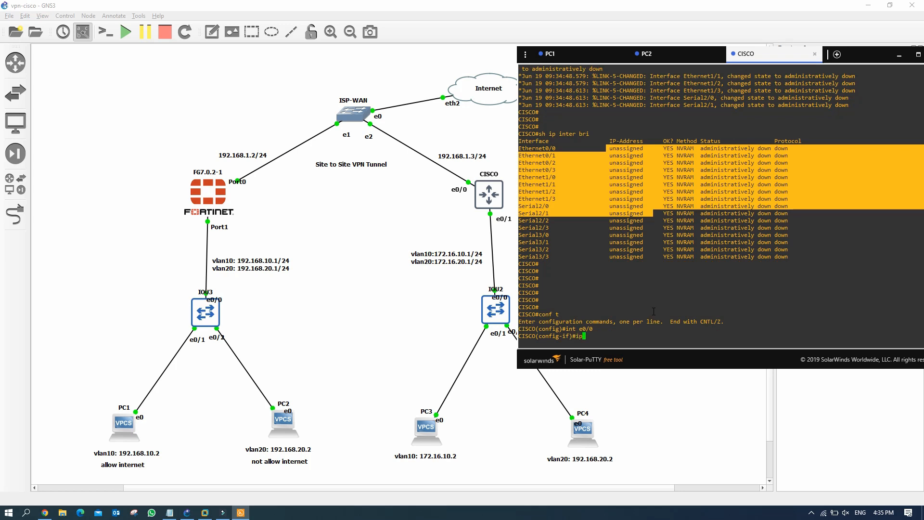
type(" add 192.168.1.3 255.255.255.0")
key("Return")
type("no shut")
key("Return")
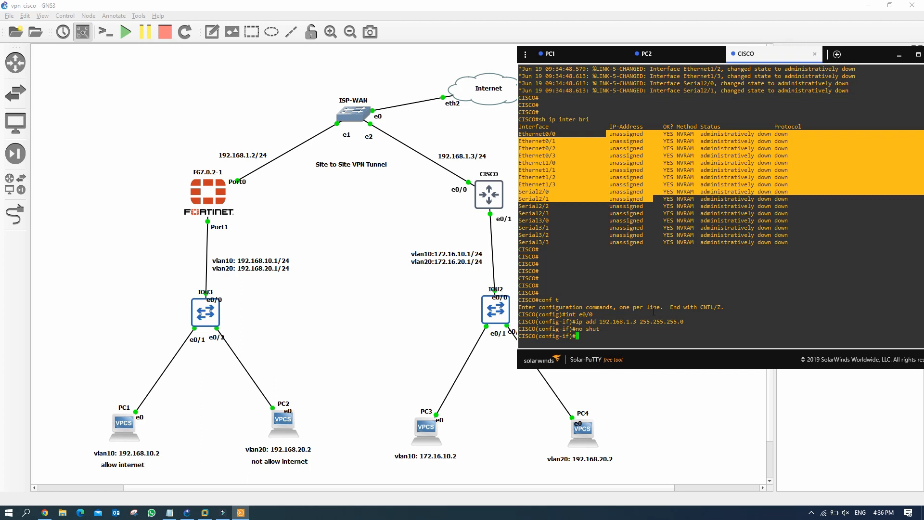
type("exit")
key("Return")
key("Return")
key("Return")
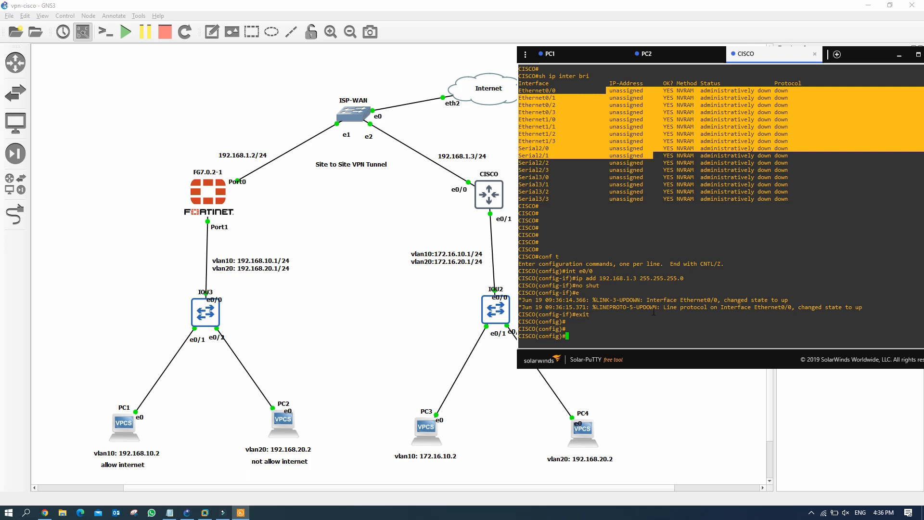
type("int e0/1")
key("Return")
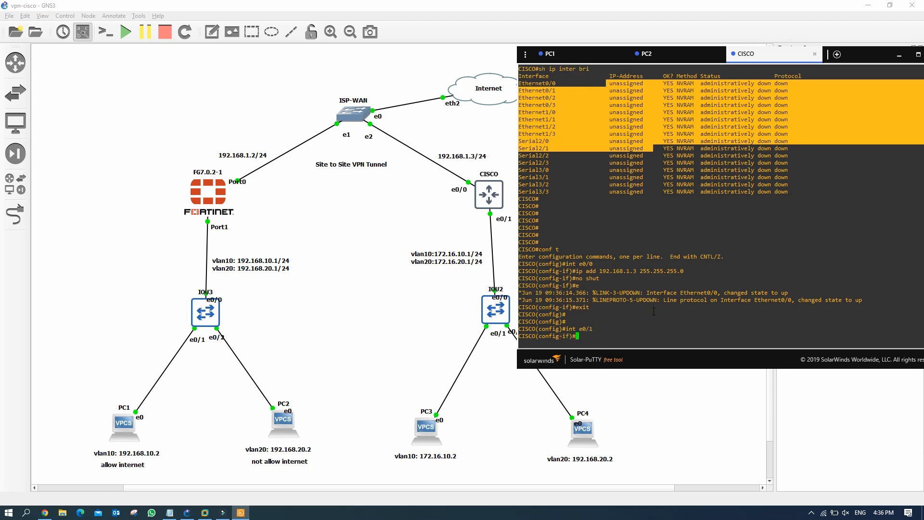
Step: Enable Ethernet0/1 and create subinterface e0/1.10 with dot1Q VLAN 10 and 172.16.10.1/24
type("no shut")
key("Return")
key("Return")
key("Return")
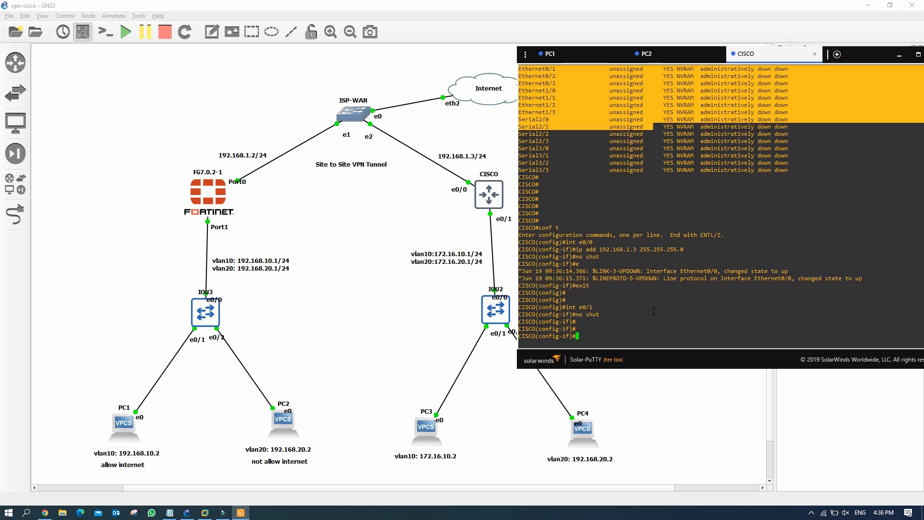
type("int e0/1.")
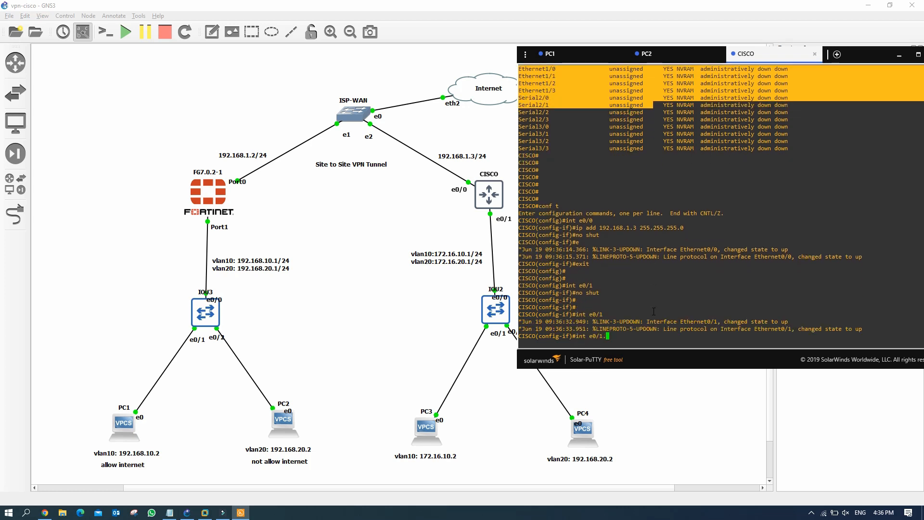
type("10")
key("Return")
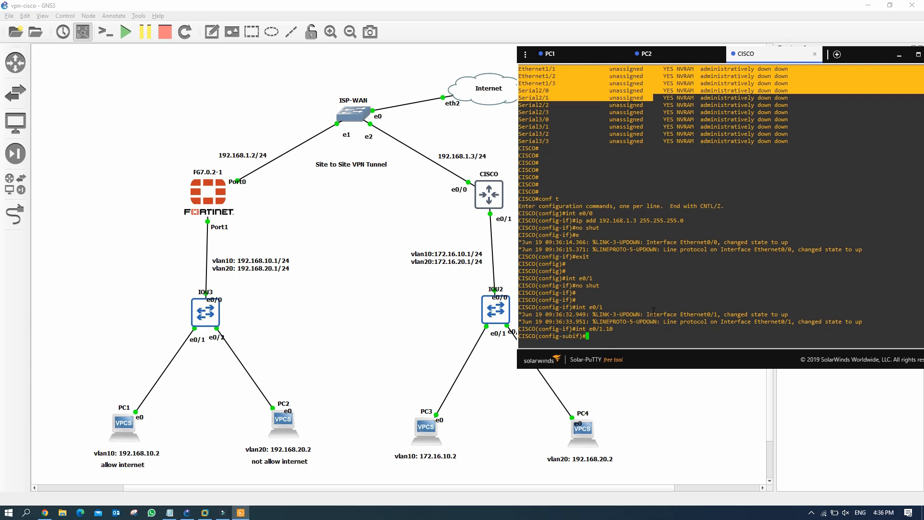
type("enca")
key("Tab")
type("do")
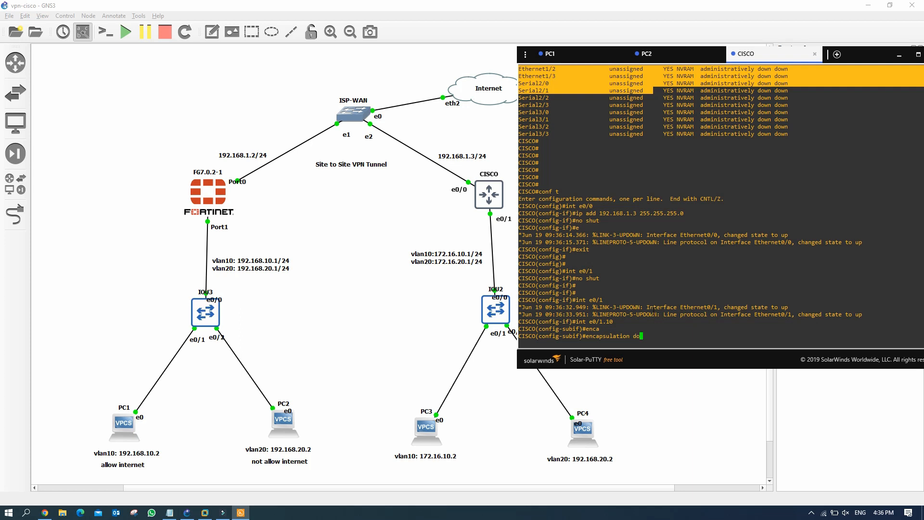
key("Tab")
type("10")
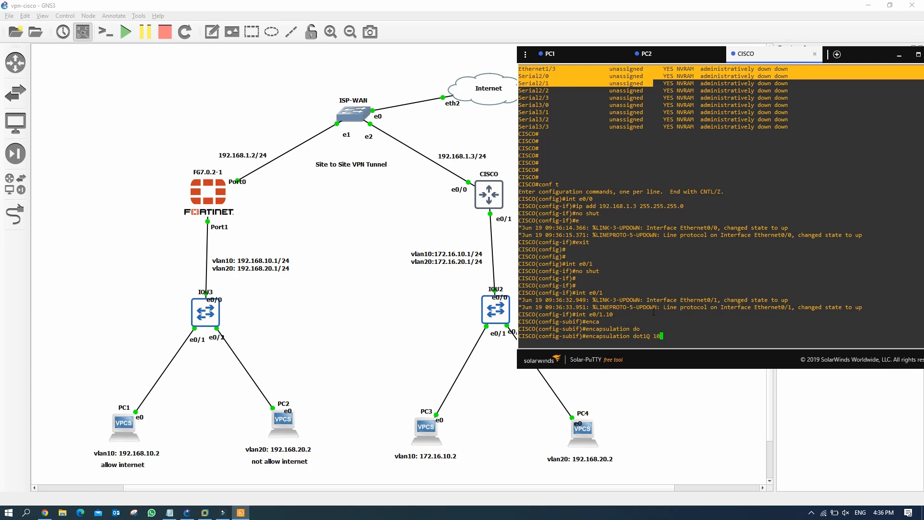
key("Return")
type("ip add 19")
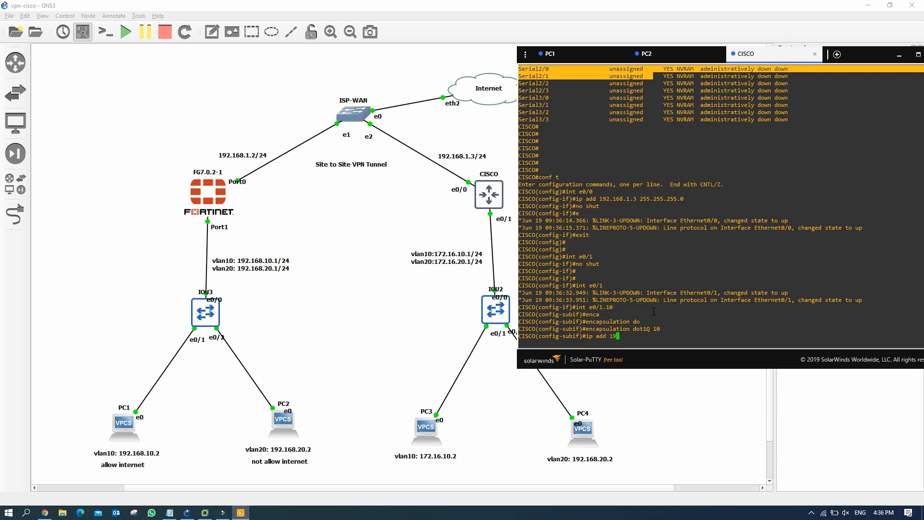
key("BackSpace")
type("172.16.10.1 255.255.255.0")
key("Return")
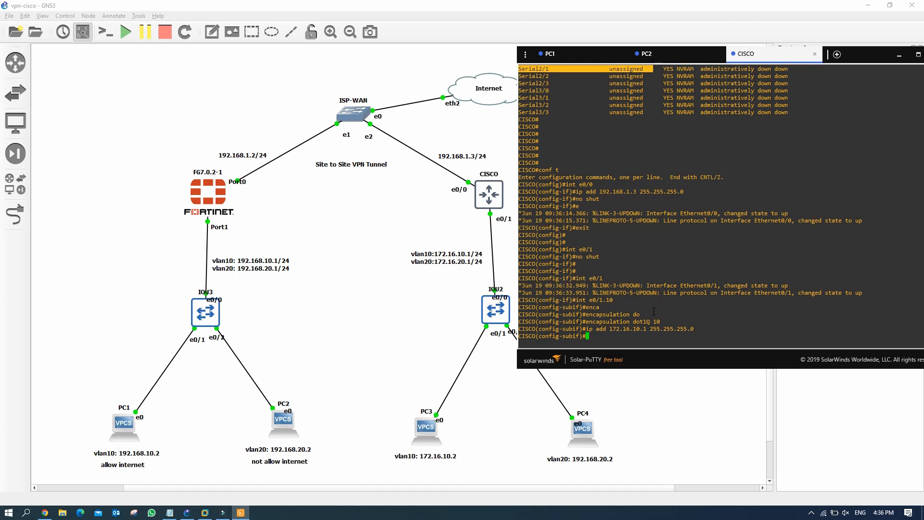
Step: Create subinterface e0/1.20 with dot1Q VLAN 20 and 172.16.20.1/24
type("int e0/1.10")
key("BackSpace")
key("BackSpace")
type("20")
key("Return")
key("Up")
key("Up")
key("Up")
key("BackSpace")
key("BackSpace")
type("20")
key("Return")
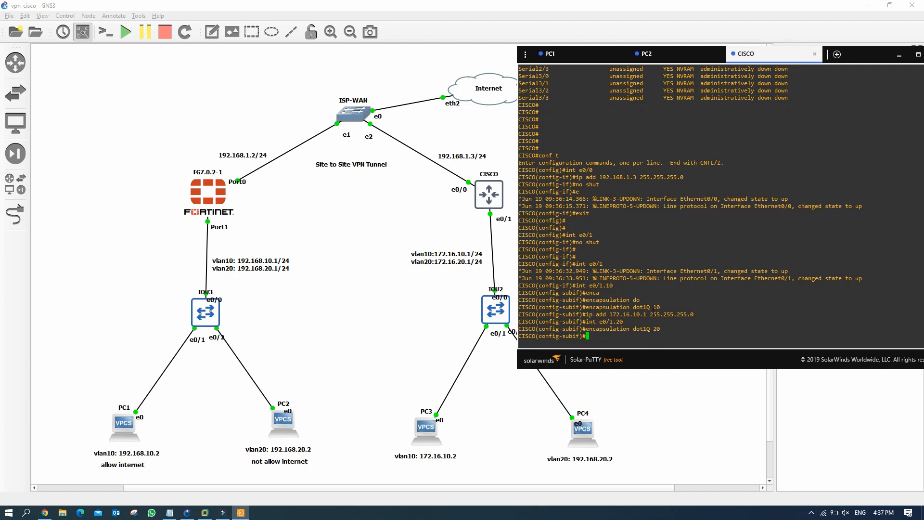
key("Up")
key("Up")
key("Up")
key("Left")
key("Left")
key("Left")
key("Left")
key("Left")
key("Left")
key("Left")
key("Left")
key("Left")
key("Left")
key("Left")
key("Left")
key("Left")
key("Left")
key("Left")
key("Left")
key("Left")
key("BackSpace")
type("2")
key("Return")
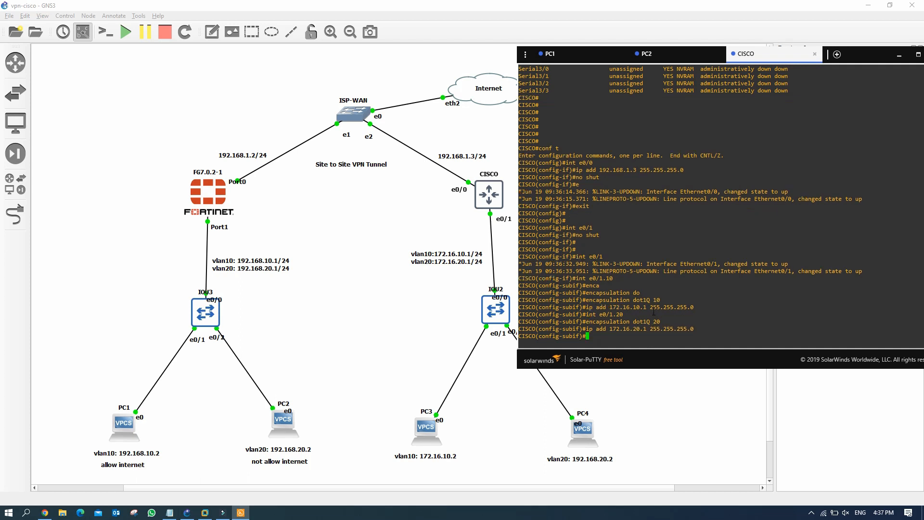
Step: Exit configuration mode and save the running configuration with 'wr'
type("end")
key("Return")
type("wr")
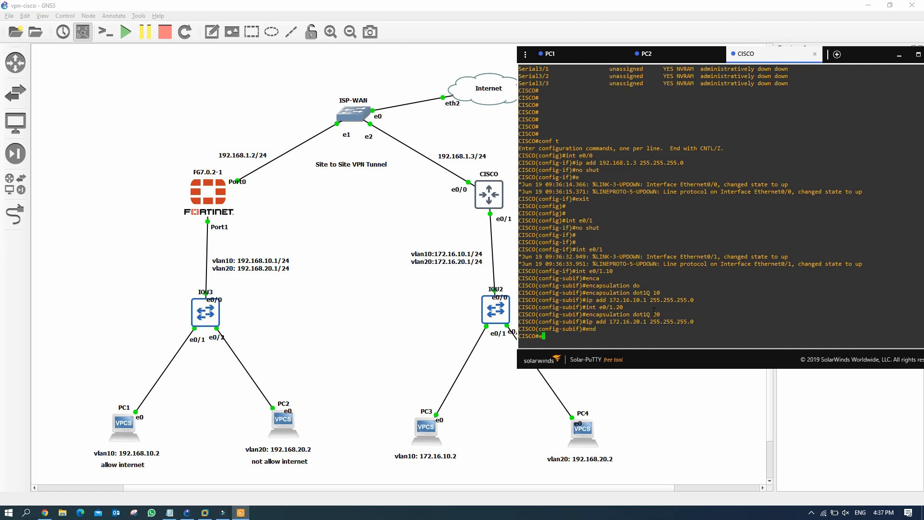
key("Return")
key("Return")
key("Return")
key("Return")
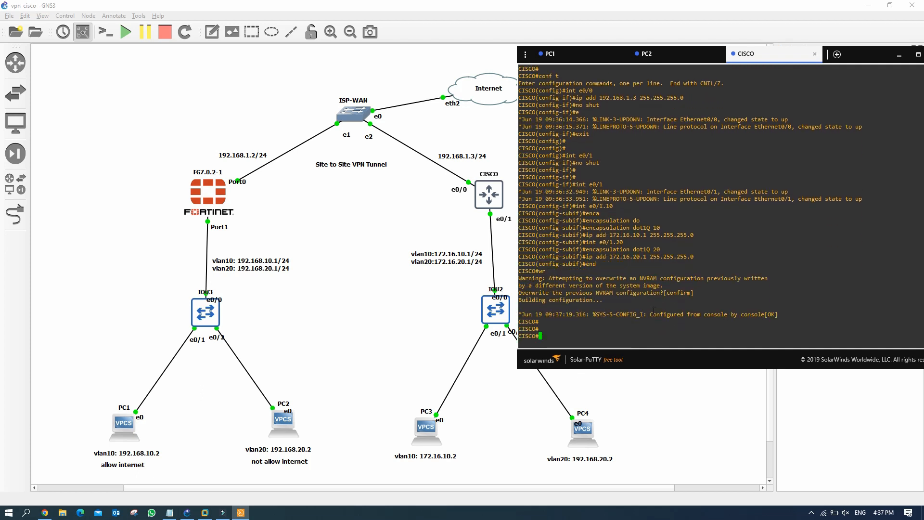
key("Return")
key("Return")
Step: Verify with 'sh ip int bri' that 192.168.1.3, 172.16.10.1 and 172.16.20.1 are up
type("sh ")
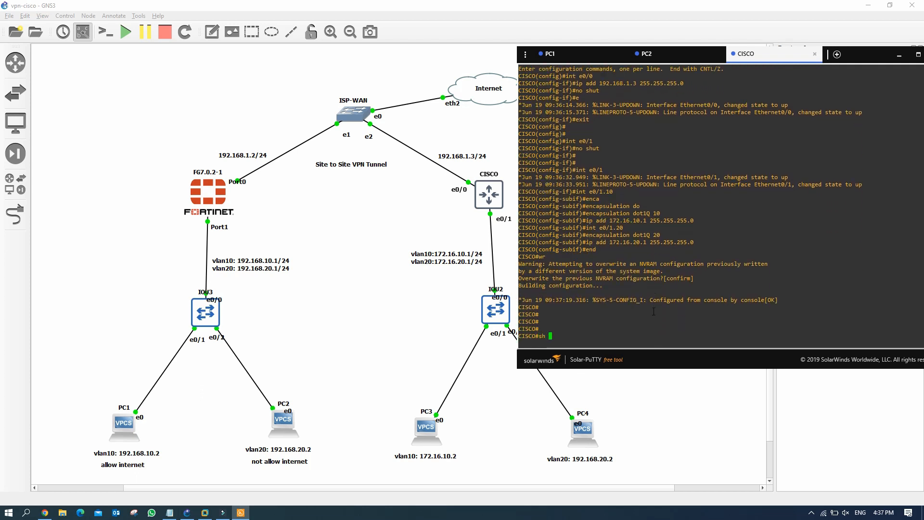
type("ip inter bri")
key("Return")
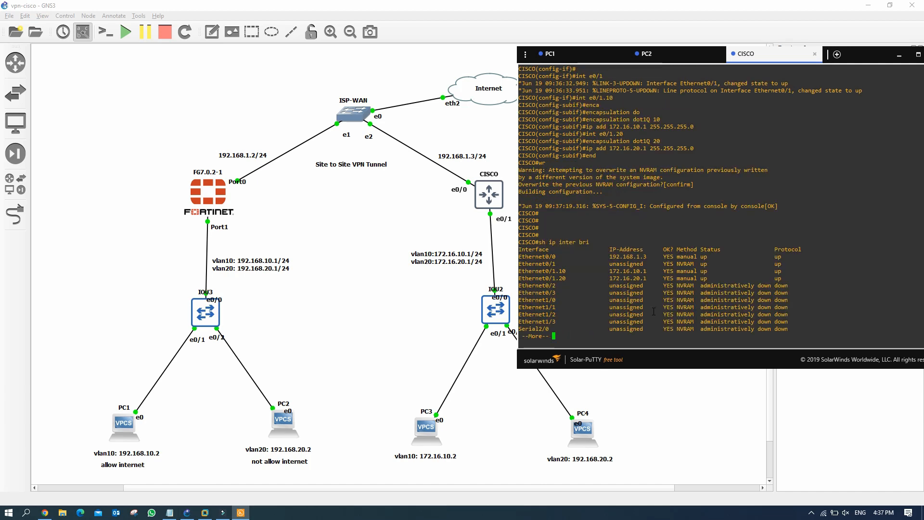
left_click_drag(543, 257, 663, 256)
left_click_drag(581, 271, 661, 279)
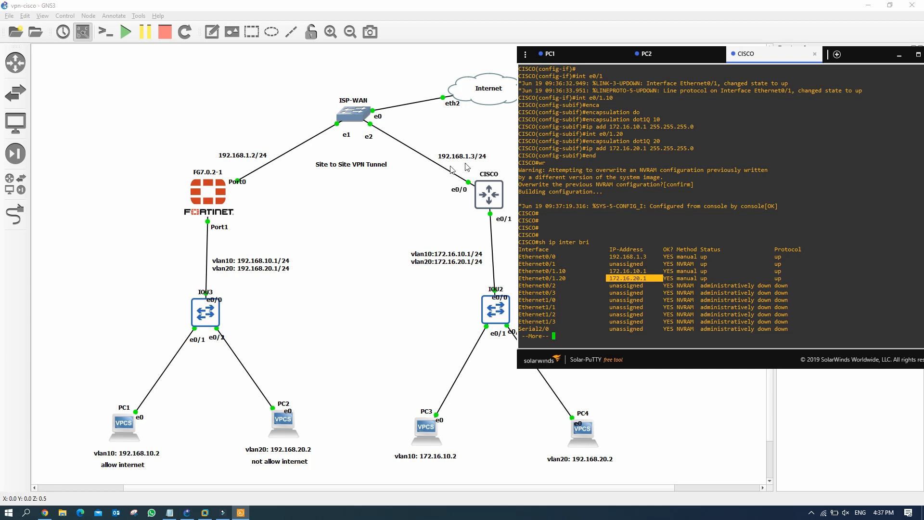
left_click(579, 338)
key("Return")
key("Return")
key("Return")
key("Return")
key("Return")
key("Return")
key("Return")
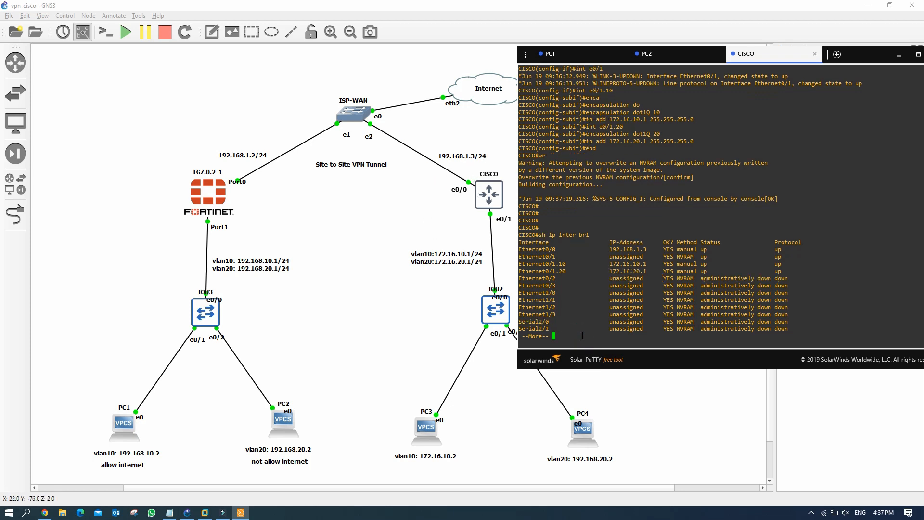
key("Return")
key("Return")
key("Return")
key("Return")
key("Return")
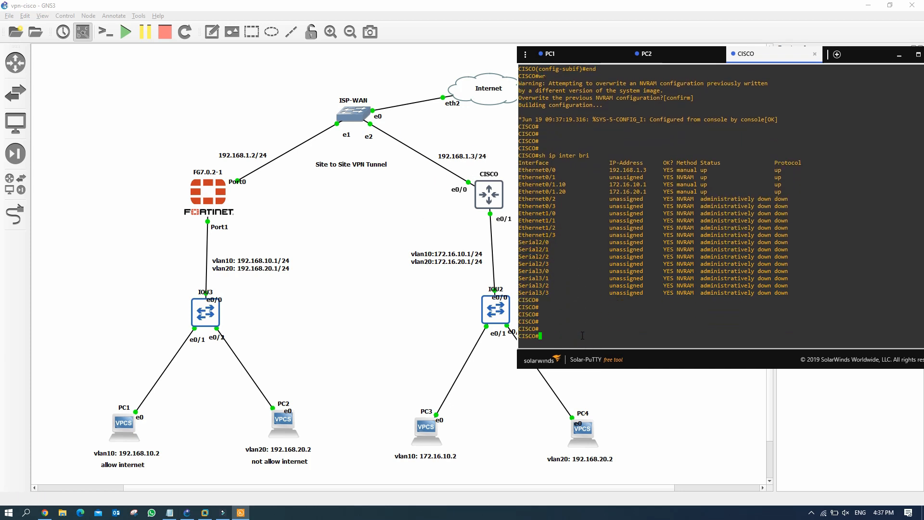
Step: On CISCO, add a default route 0.0.0.0 0.0.0.0 via 192.168.1.1 in global configuration
type("conf t")
key("Return")
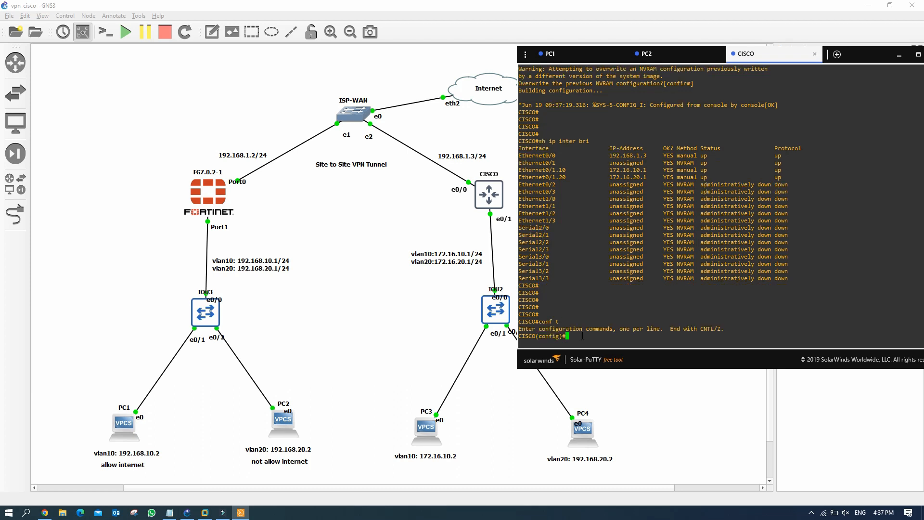
type("ip route 0.0.0.0 0.0.0.0 192.168.1.1")
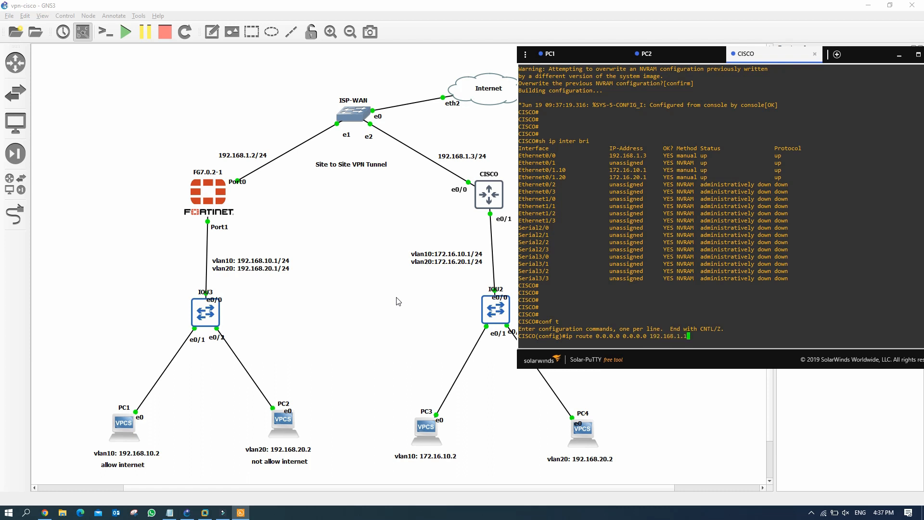
key("Return")
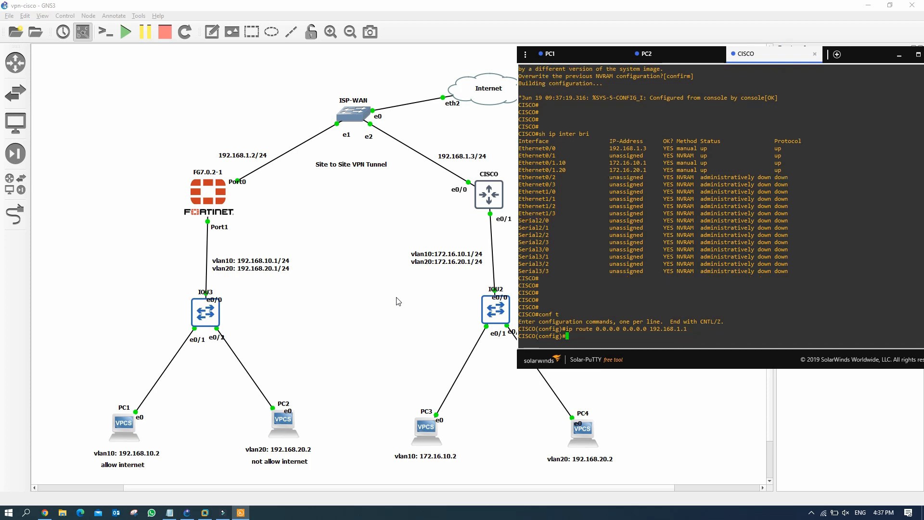
Step: Exit configuration mode and write CISCO's running config to NVRAM with wr
type("end")
key("Return")
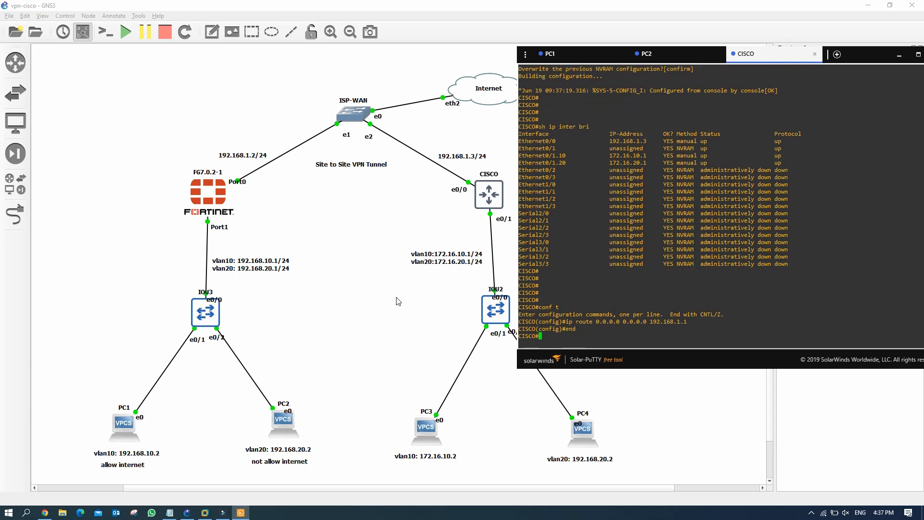
type("wr")
key("Return")
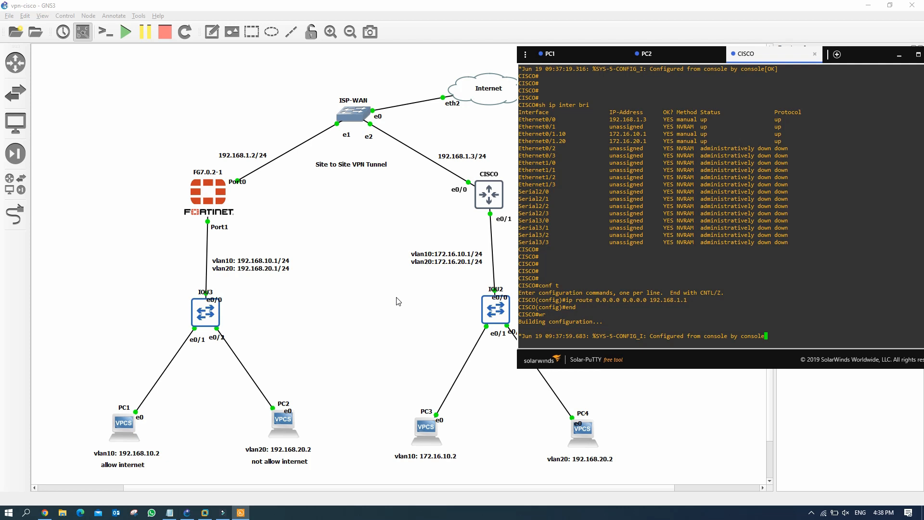
key("Return")
key("Return")
key("Return")
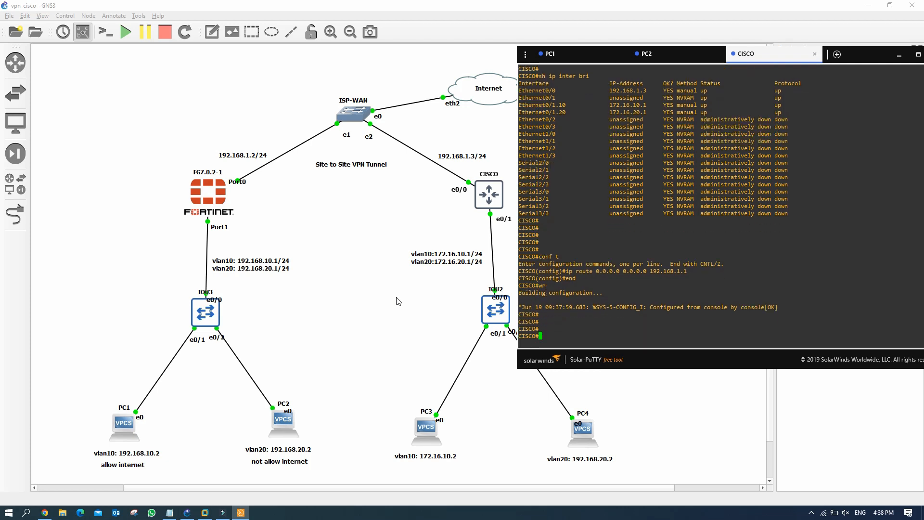
Step: Open the IOU2 switch console from the topology and focus it for typing
left_click(490, 314)
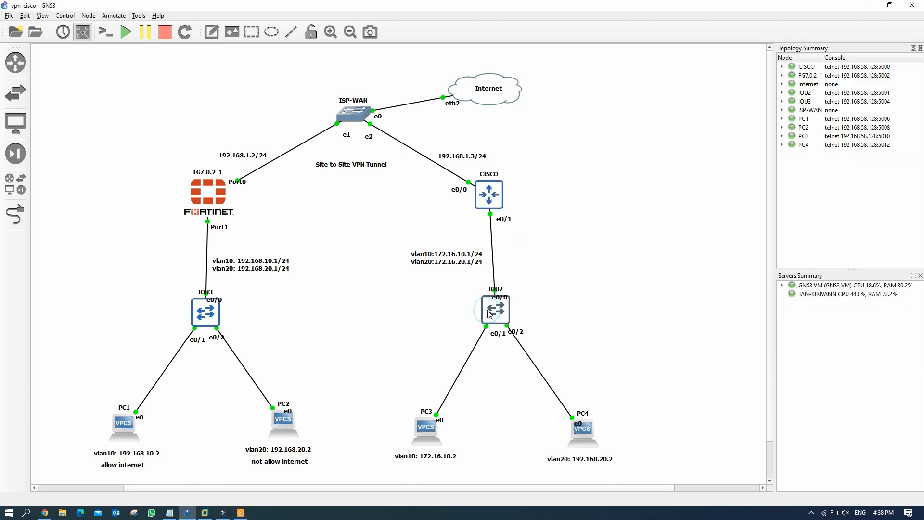
double_click(489, 314)
left_click(240, 514)
left_click(240, 513)
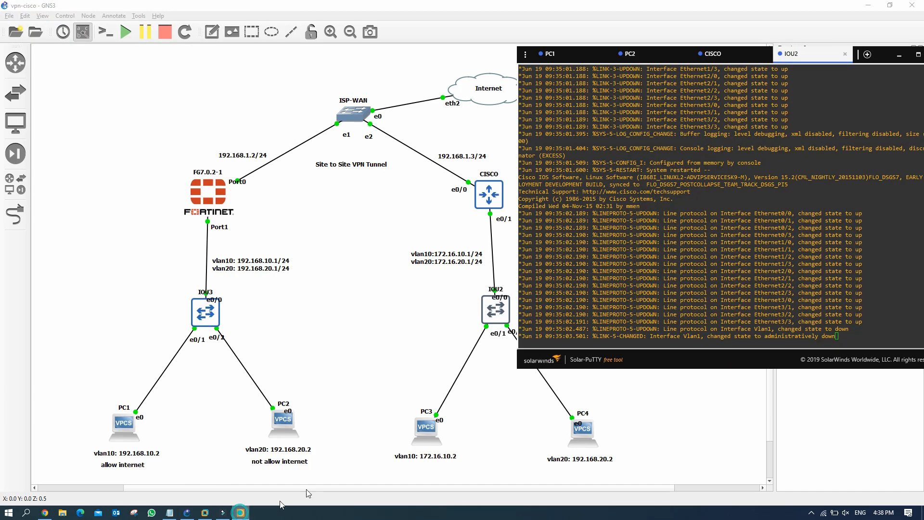
left_click(829, 330)
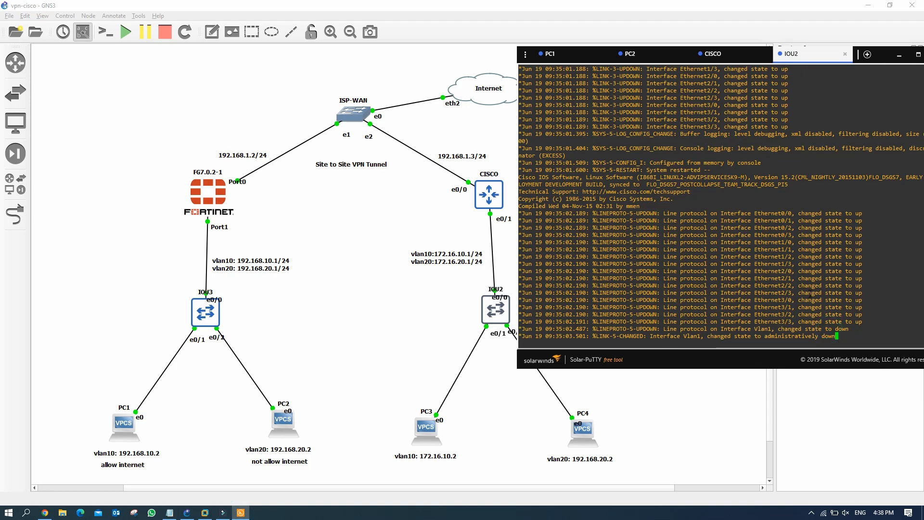
Step: Run 'sh vlan bri' and 'sh inte statu' on IOU2, highlighting Et0/1 connected in VLAN 1
key("Return")
key("Return")
key("Return")
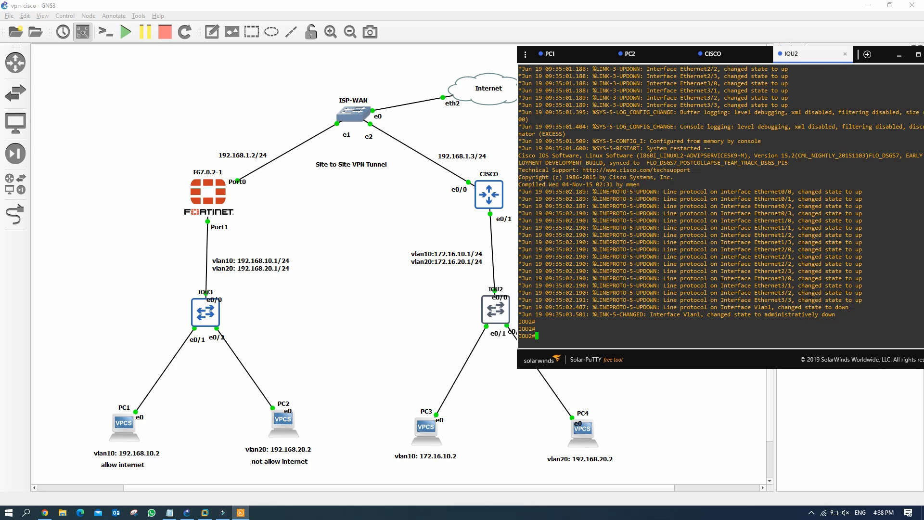
type("sh vlan bri")
key("Return")
key("Return")
key("Return")
key("Return")
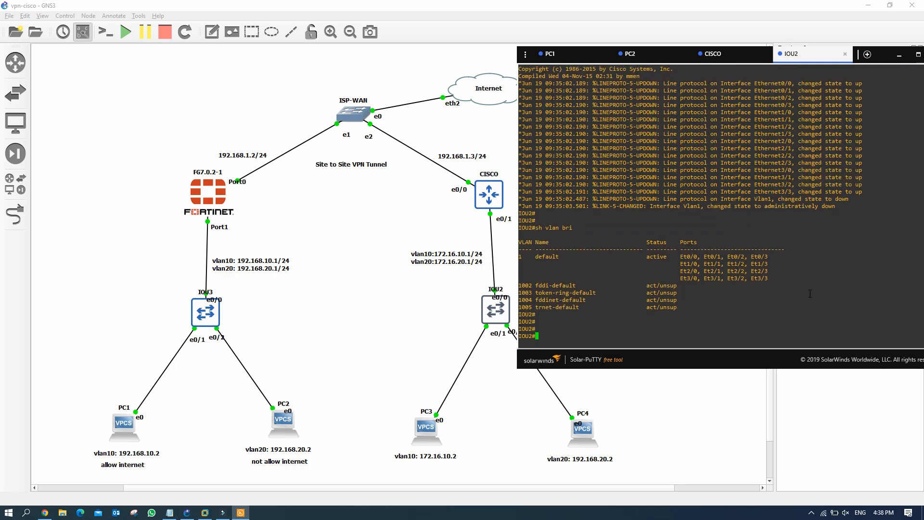
type("sh inte statu")
key("Return")
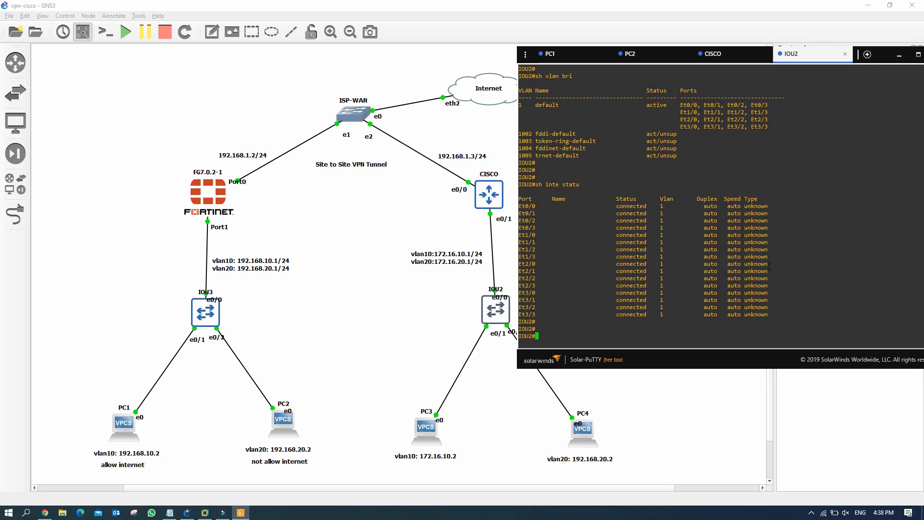
left_click_drag(624, 213, 652, 213)
Step: Set dot1q trunk encapsulation on IOU2 interface e0/0
left_click(554, 332)
type("conf t")
key("Return")
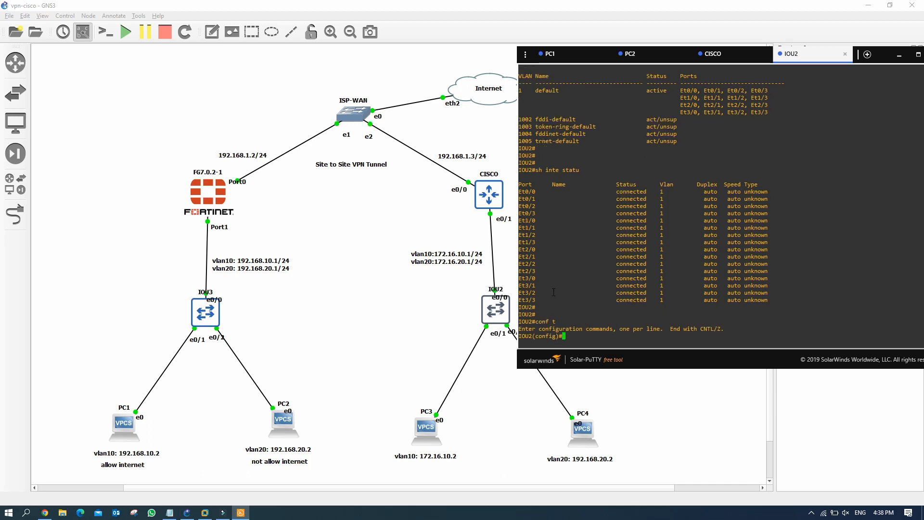
type("int e0/0")
key("Return")
type("swi")
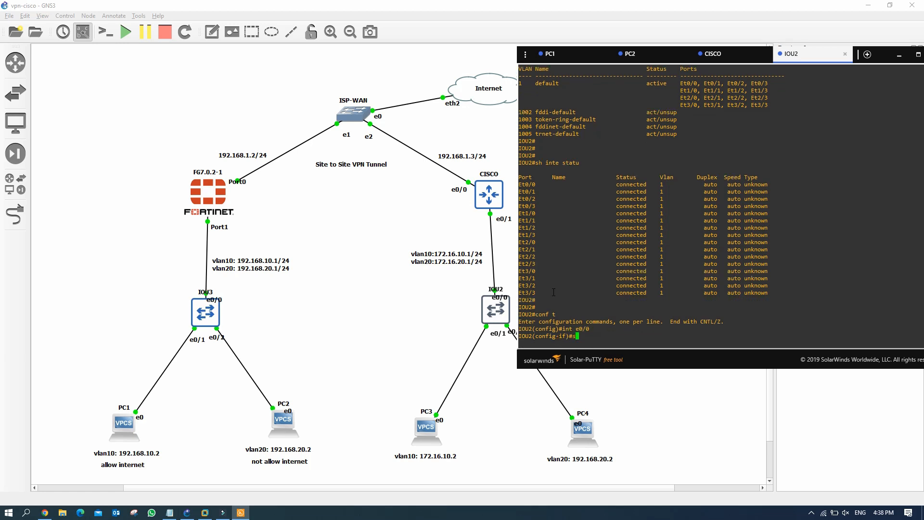
key("Tab")
type("tru")
key("Tab")
type("enca")
key("Tab")
type("do")
key("Tab")
key("Return")
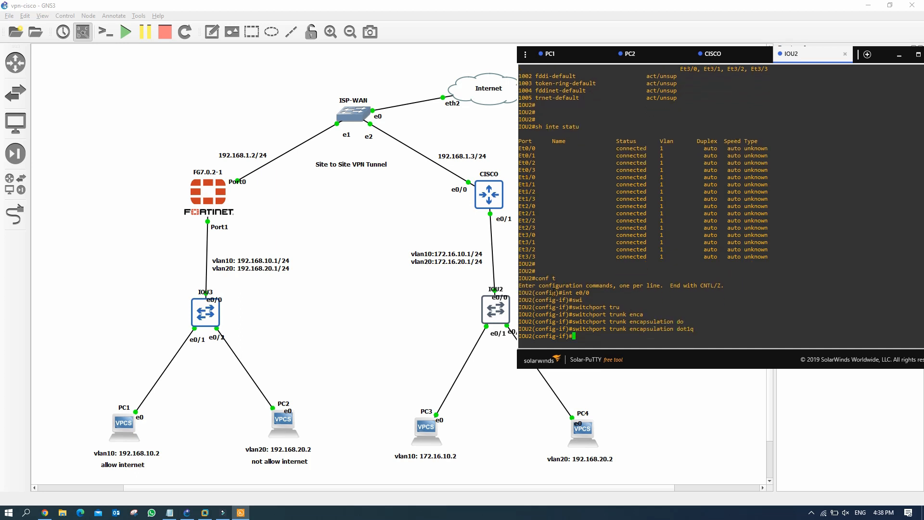
Step: Put e0/0 in trunk mode and enable it with no shut
type("swi")
key("Tab")
type("mod")
key("Tab")
type("tu")
key("BackSpace")
type("tr")
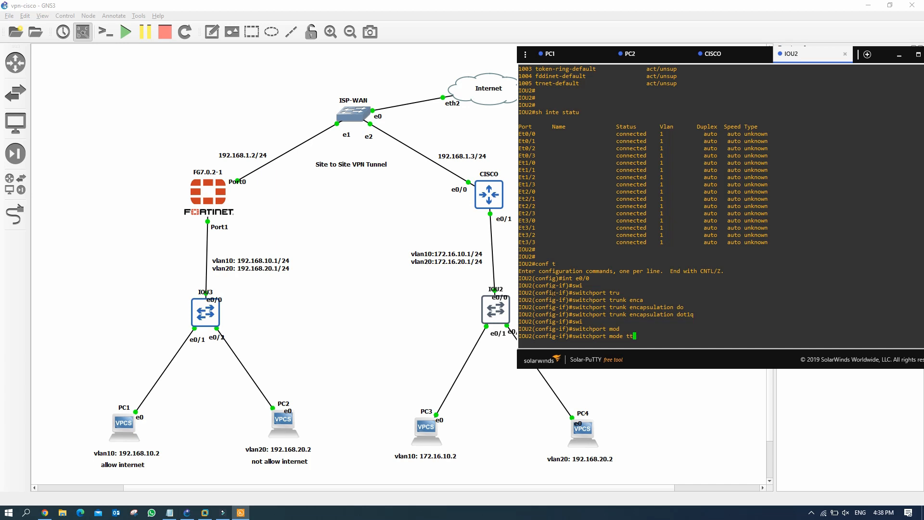
type("u")
key("Tab")
key("Return")
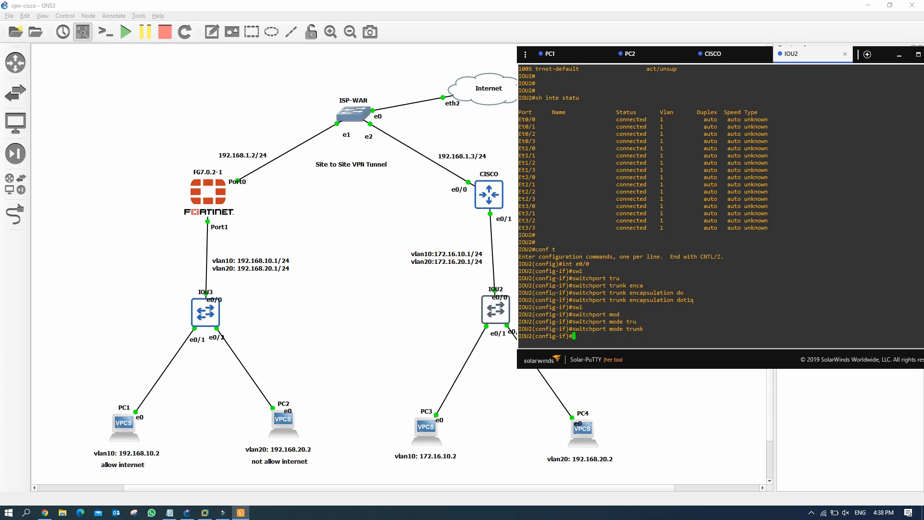
type("no shut")
key("Return")
Step: Set interface e0/1 to switchport access mode and begin its access VLAN command
key("Return")
key("Return")
type("int e0/1")
key("Return")
type("swi")
key("Tab")
type("od")
key("Tab")
type("acc")
key("Return")
type("swi")
key("Tab")
type("acc vlan")
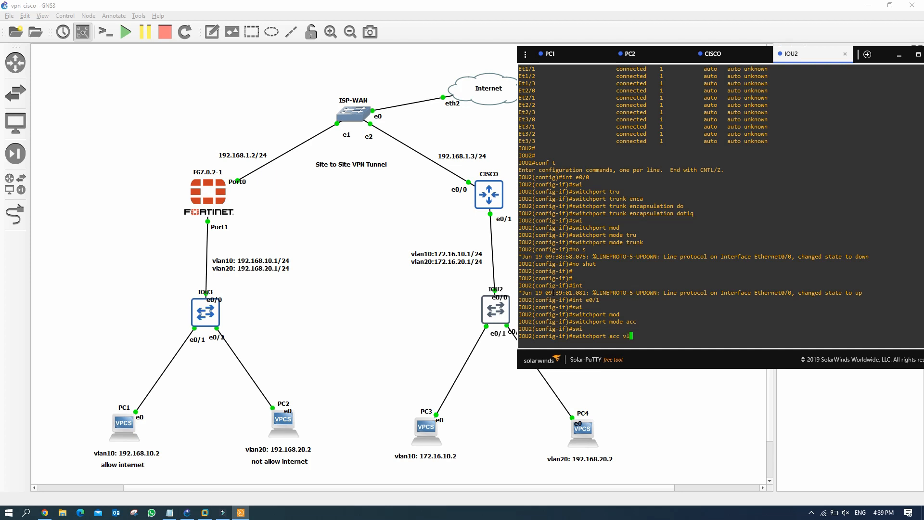
Step: Assign e0/1 to access VLAN 10 and make e0/2 an access port in VLAN 20
key("Return")
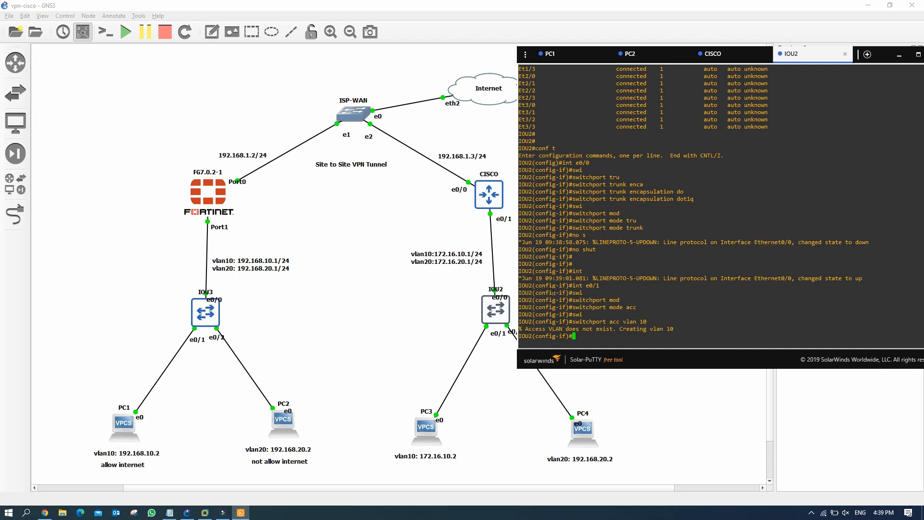
key("Return")
type("int e0/1")
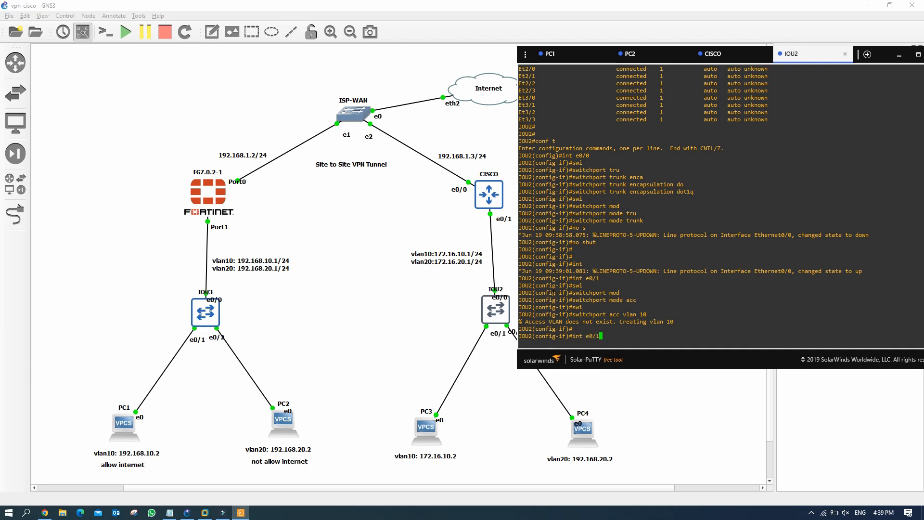
key("BackSpace")
type("2")
key("Return")
key("Up")
key("Up")
key("Up")
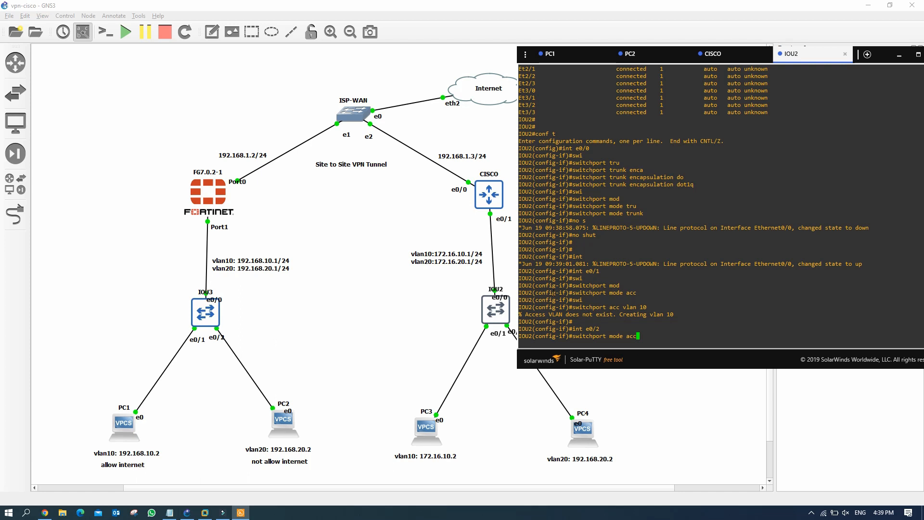
key("Return")
key("Up")
key("Up")
key("Up")
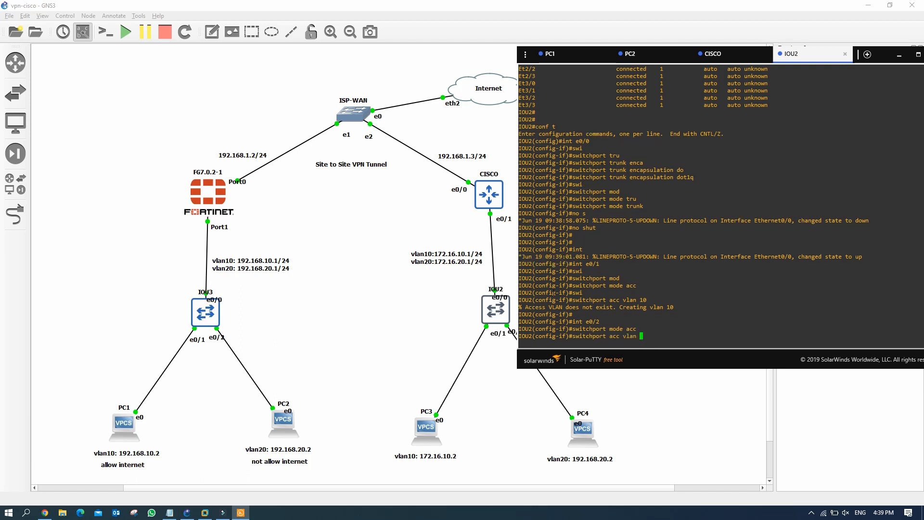
key("Return")
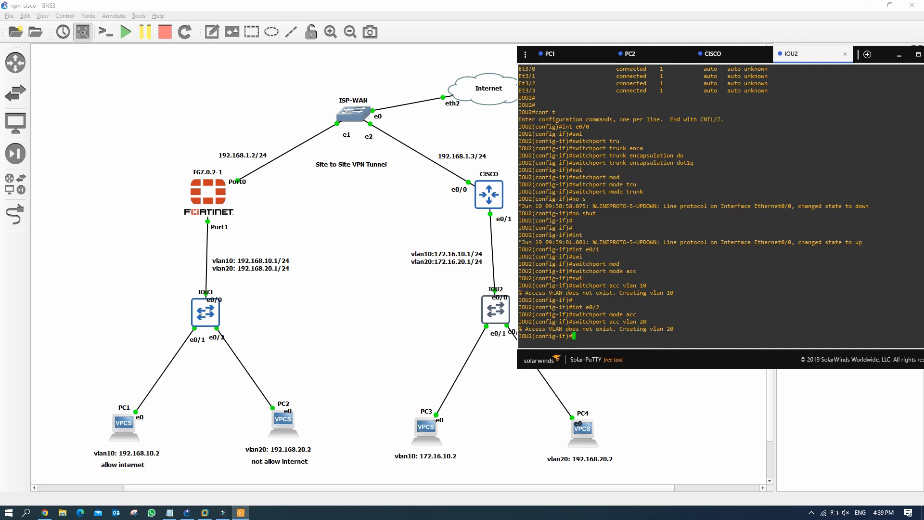
Step: Save IOU2's config with wr and verify VLANs 10/20 and e0/0 trunking via sh vlan bri and sh int status
type("end")
key("Return")
type("wr")
key("Return")
key("Return")
type("sh")
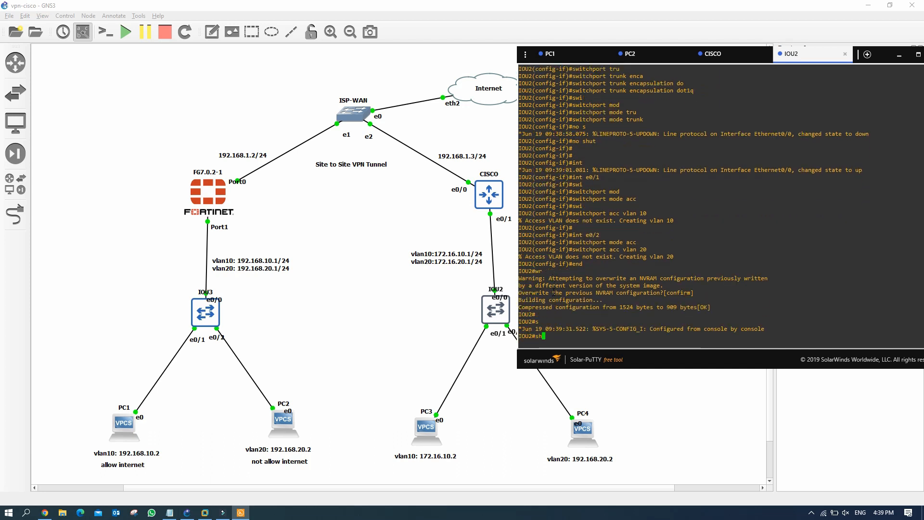
type(" vlan bri")
key("Return")
left_click_drag(519, 294, 572, 299)
type("sh int sta")
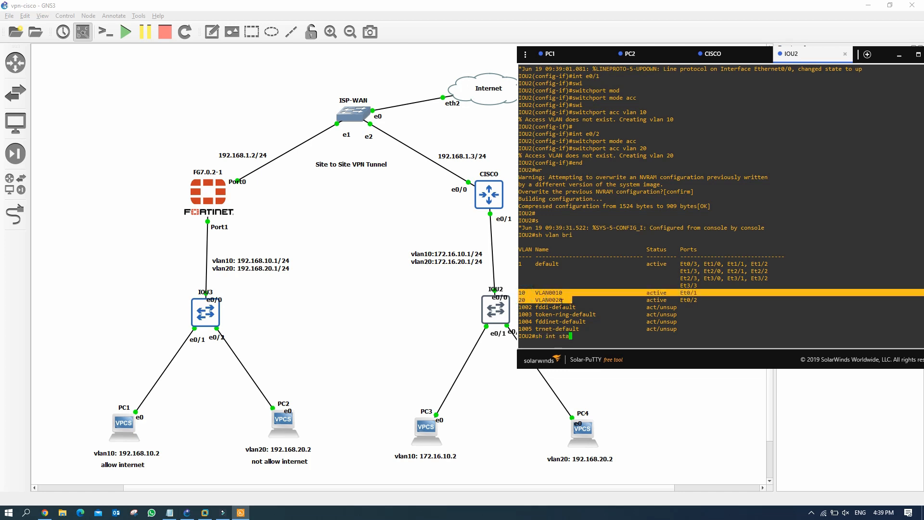
type("tu")
key("Return")
left_click_drag(617, 221, 671, 232)
Step: Open PC3's console, set IP 172.16.10.2/24 with gateway 172.16.10.1, and save
left_click(380, 316)
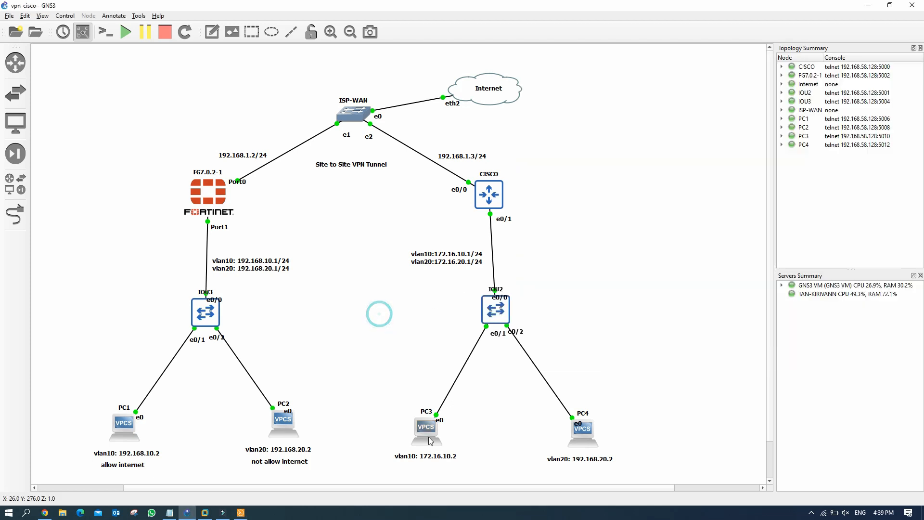
double_click(435, 429)
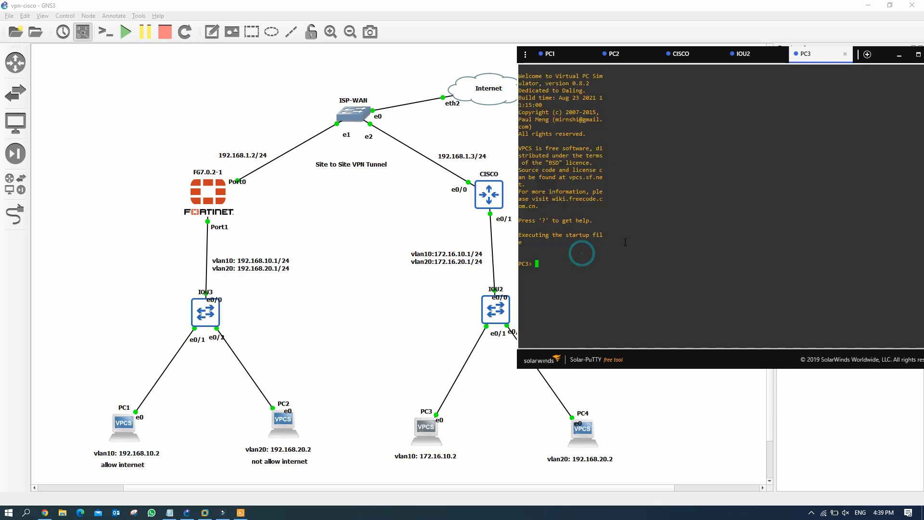
type("sh")
key("Return")
type("ip ")
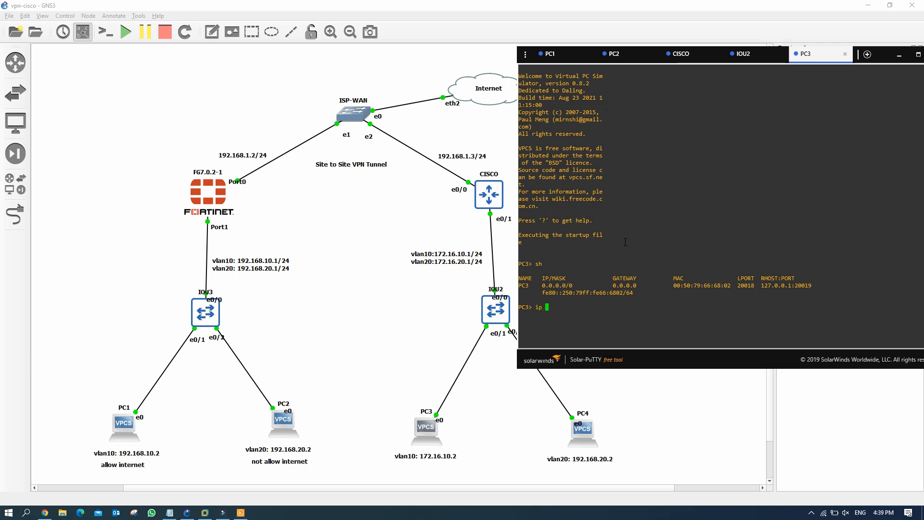
type("172.16.10.2/24 172.16.10.1")
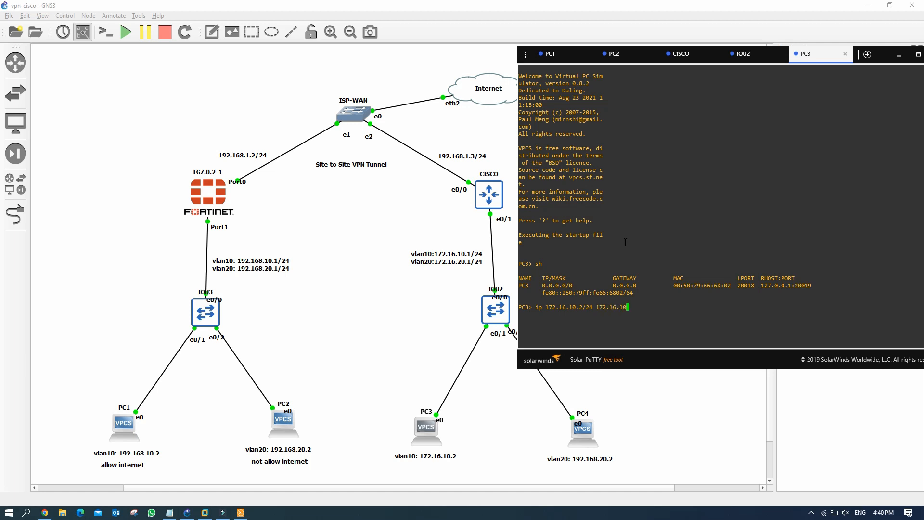
key("Return")
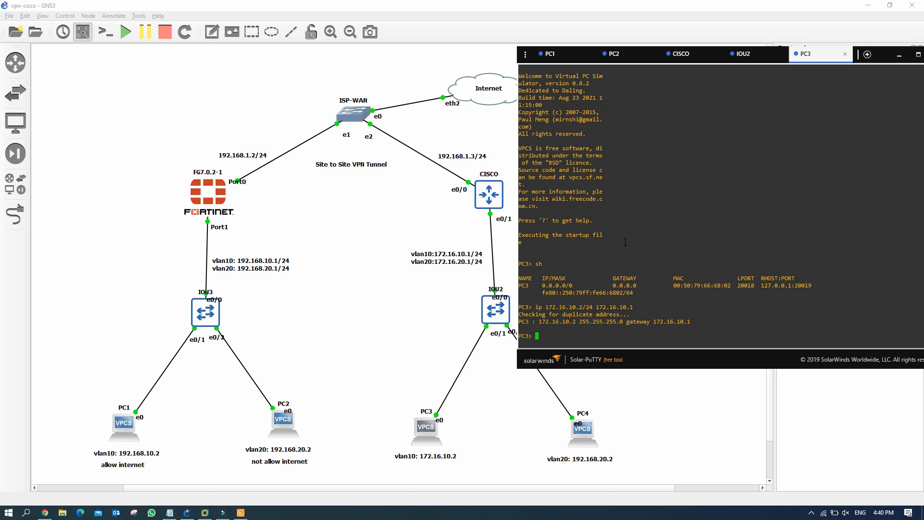
type("save")
key("Return")
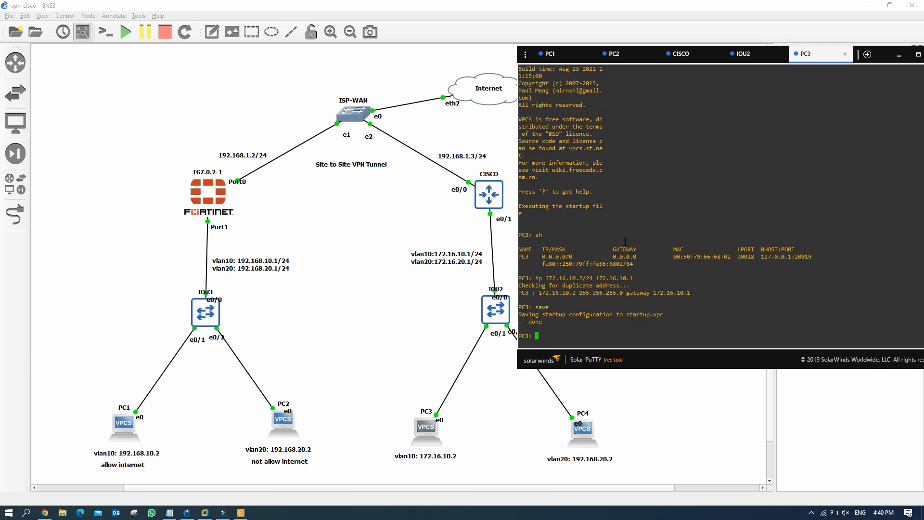
Step: Ping gateways 172.16.10.1 and 172.16.20.1 from PC3
type("ping")
type(" 19")
key("BackSpace")
key("BackSpace")
type("72.16.10.1")
key("Return")
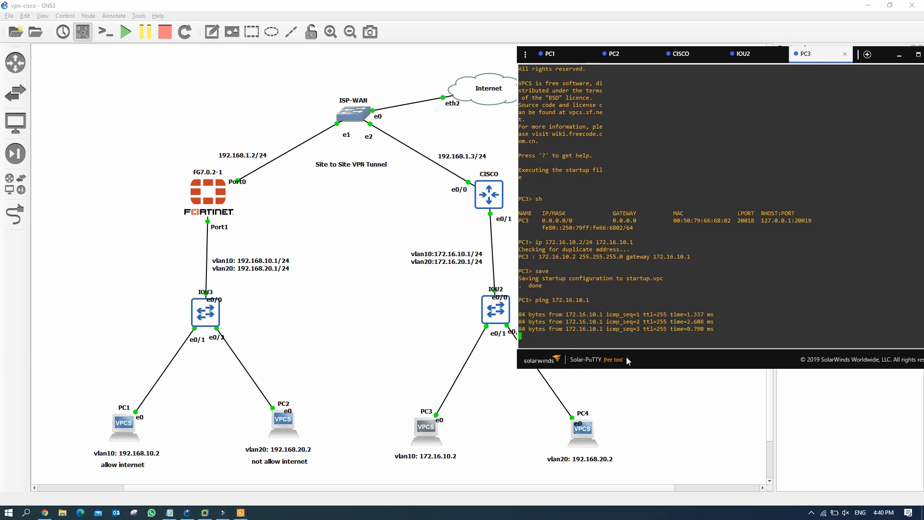
key("Up")
key("Left")
key("Left")
key("Left")
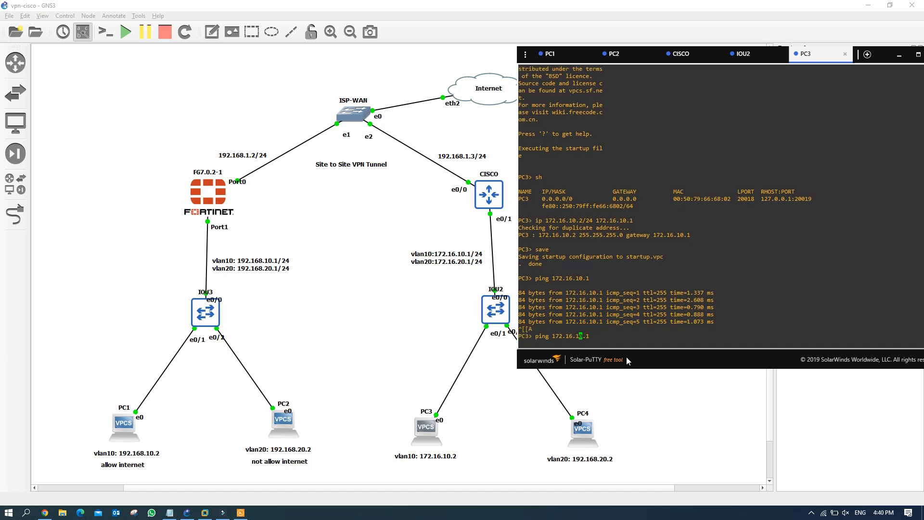
key("BackSpace")
type("2")
key("Return")
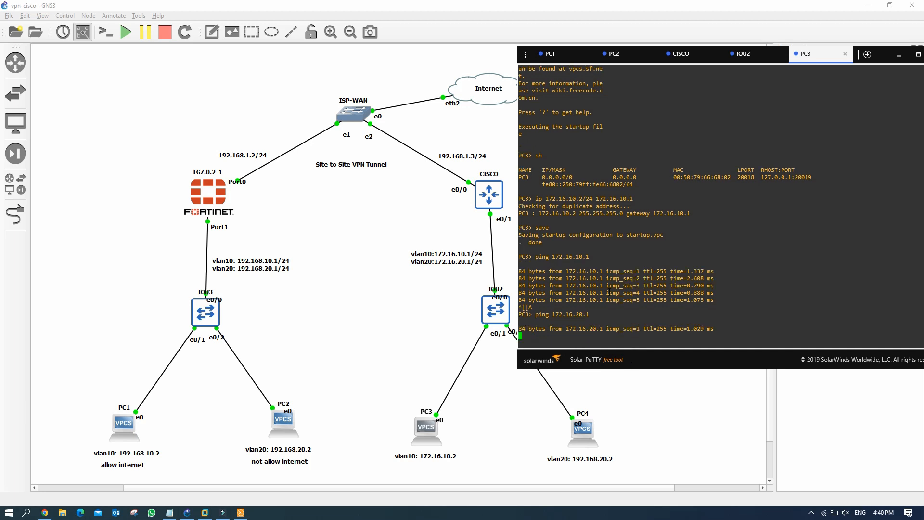
left_click(589, 428)
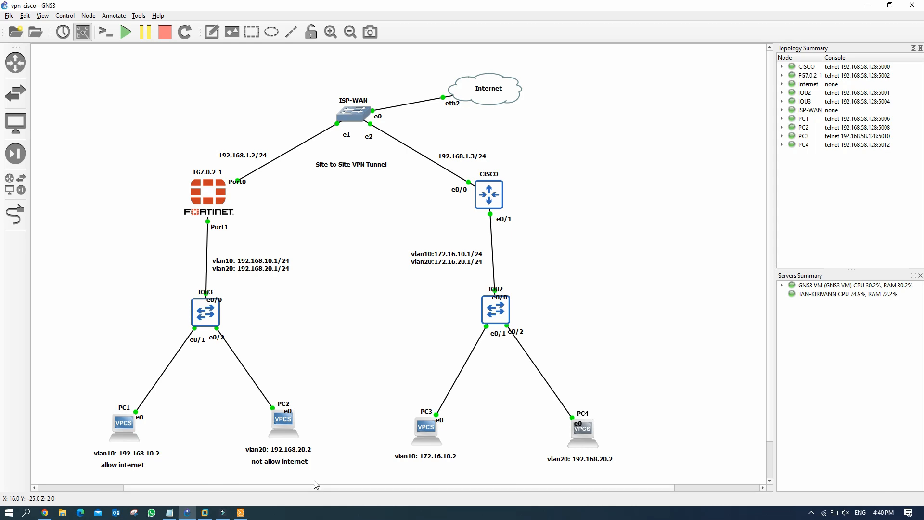
Step: On PC4, apply 'ip 172.16.20.2/24 172.16.20.1', save, and ping PC3 at 172.16.10.2
left_click(243, 513)
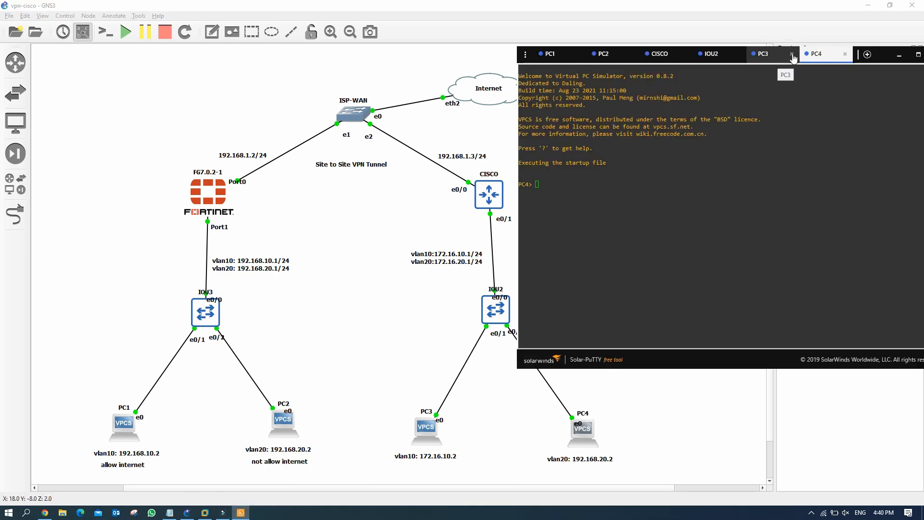
left_click_drag(822, 59, 492, 73)
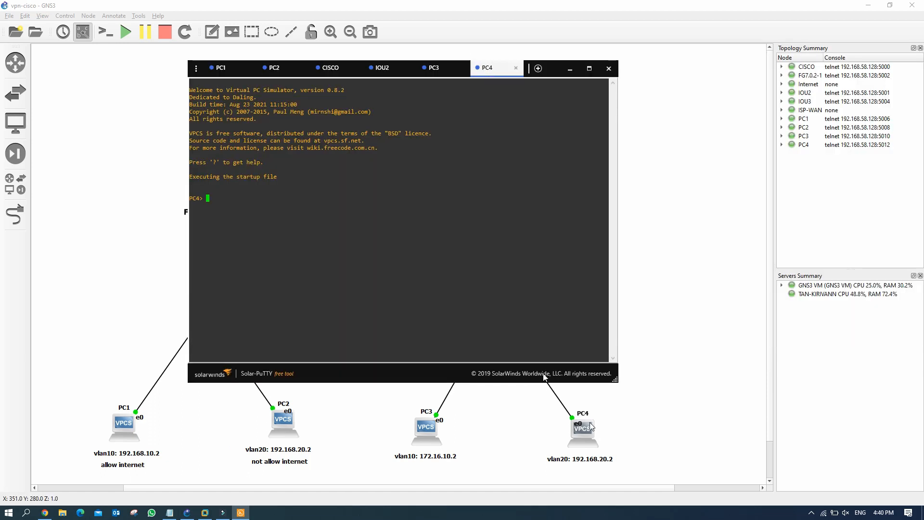
type("ip 172.16.20.2/")
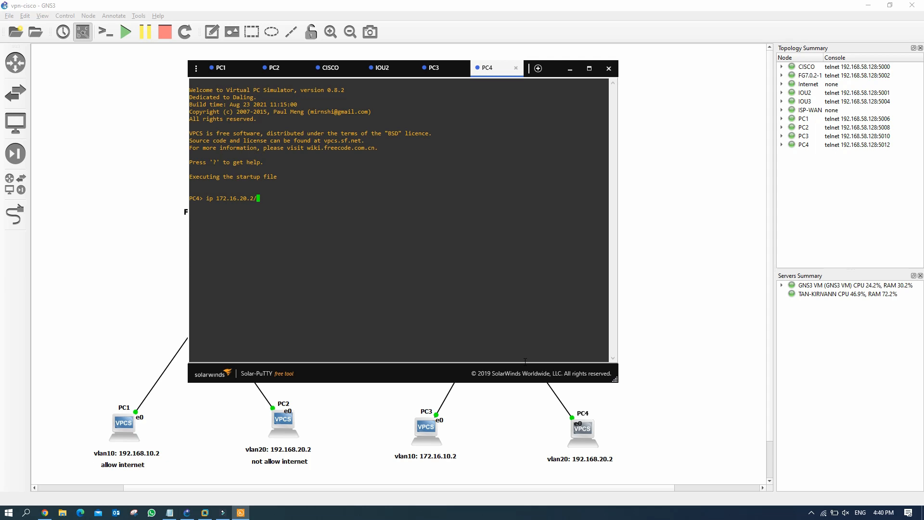
type("24 172.16.20.1")
key("Return")
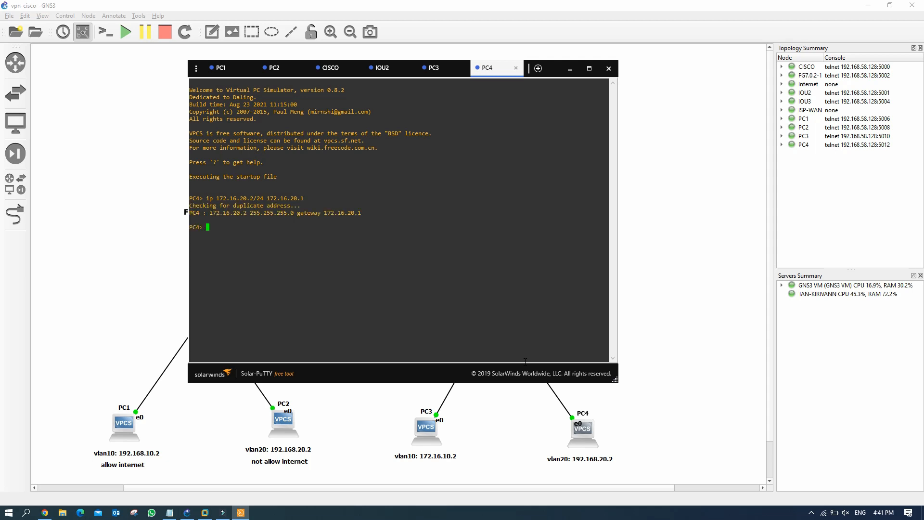
type("save")
key("Return")
type("p")
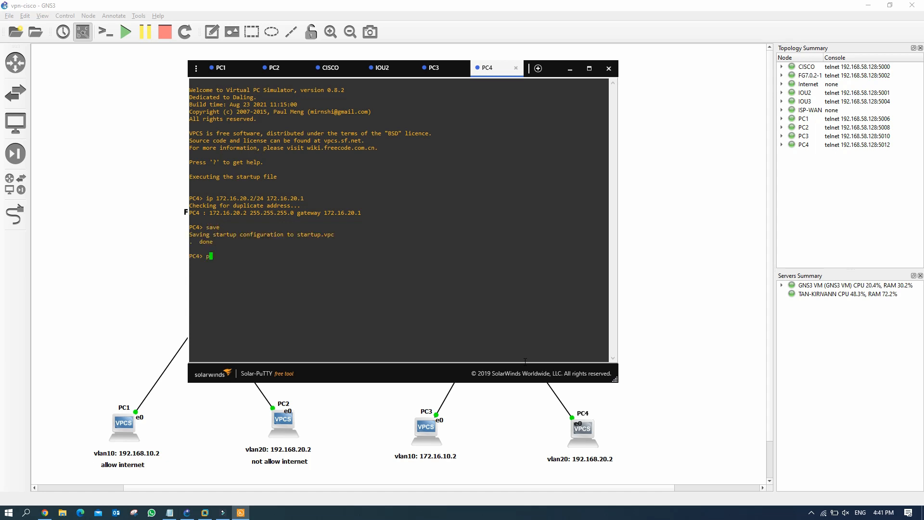
type("ing 172.16.10.2")
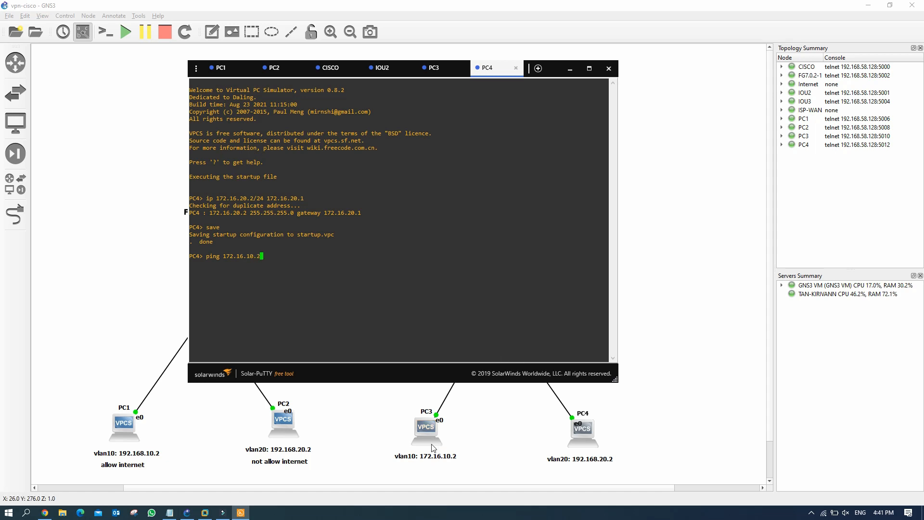
key("Return")
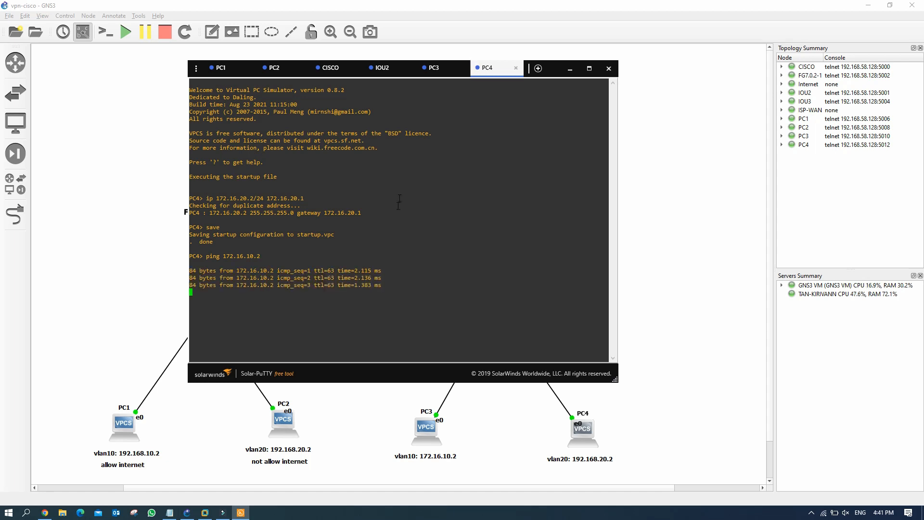
Step: From PC4, ping 192.168.10.1 and 192.168.10.2, both timing out
left_click_drag(521, 68, 772, 44)
left_click_drag(782, 42, 780, 46)
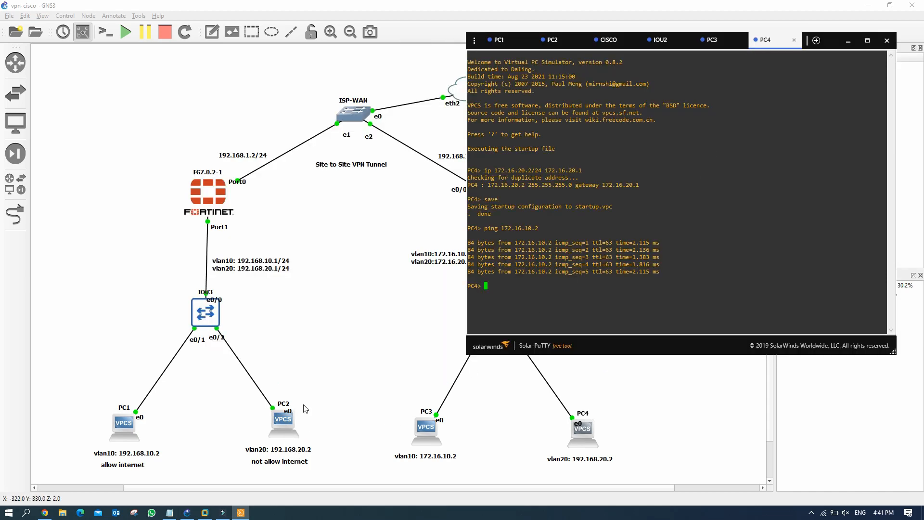
left_click(500, 278)
type("ping ")
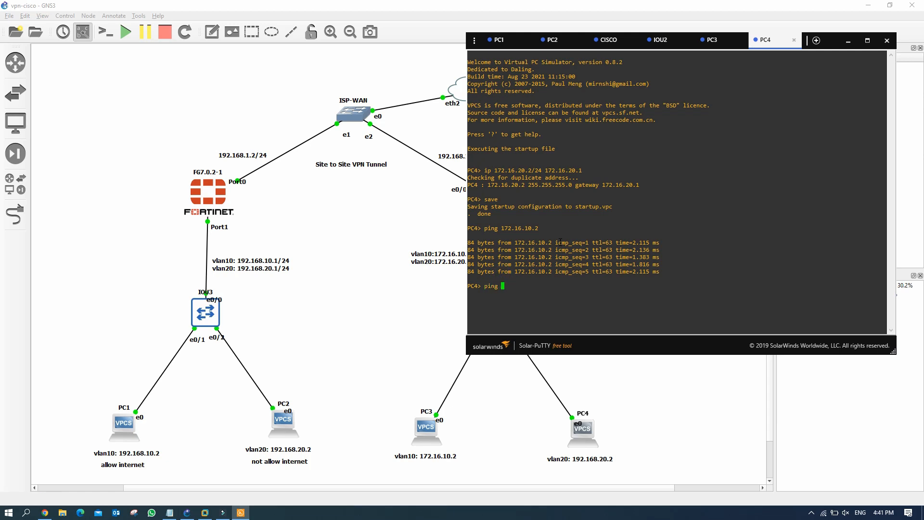
type("192.168.10.1")
key("Return")
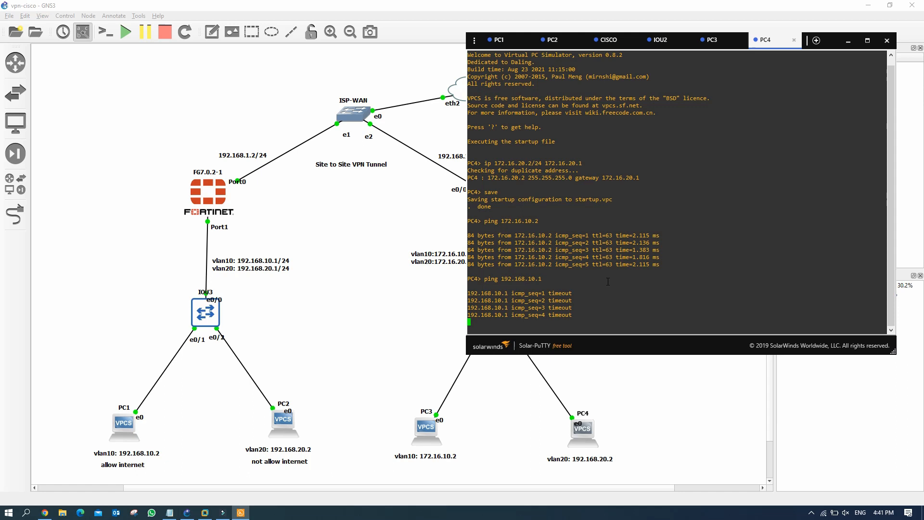
key("Up")
key("BackSpace")
type("2")
key("Return")
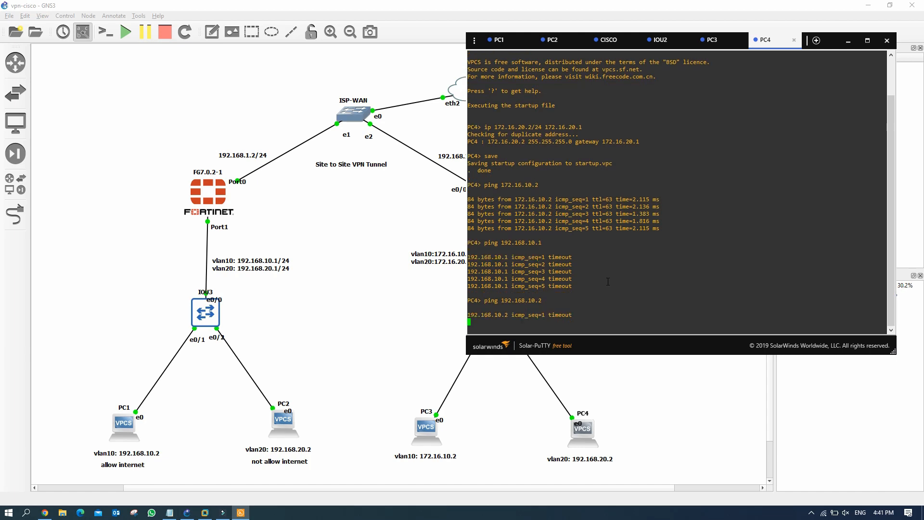
Step: From PC3, ping 192.168.10.1 and see it time out
left_click(717, 40)
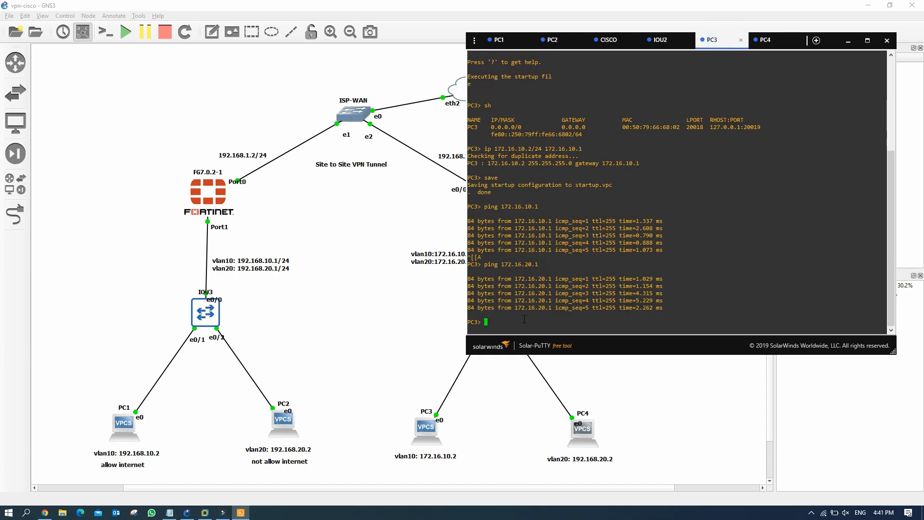
type("ping 192.168.10.1")
key("Return")
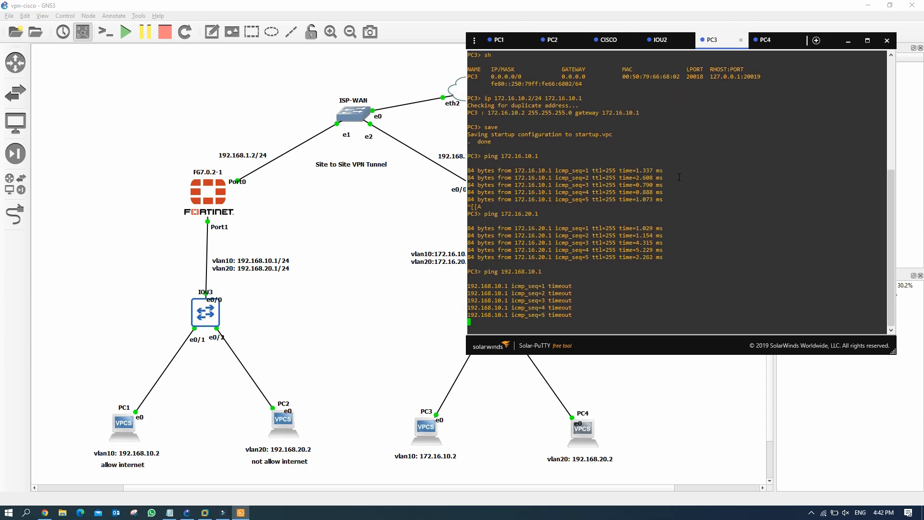
Step: Minimize the consoles and nudge the Site to Site VPN Tunnel label in the topology
left_click(847, 43)
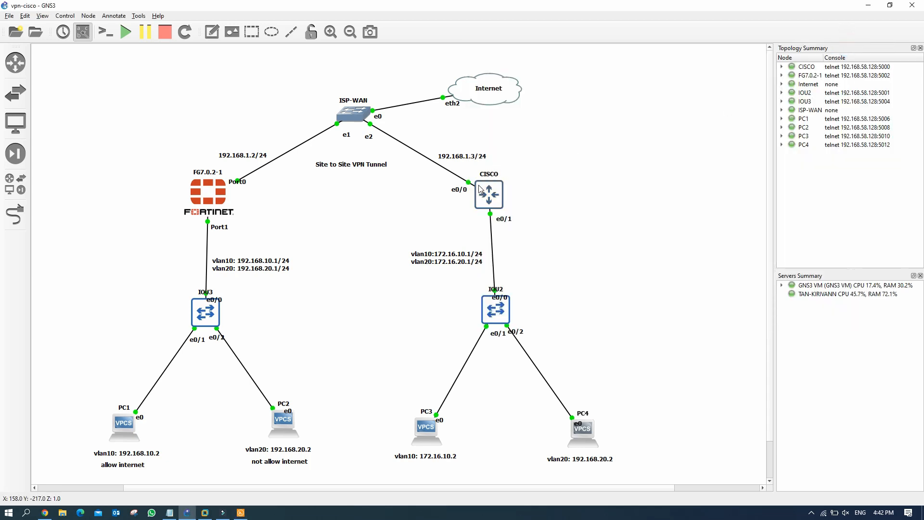
left_click(358, 167)
mouse_move(355, 170)
left_mouse_down()
mouse_move(357, 180)
mouse_move(356, 162)
left_mouse_up()
left_click(354, 177)
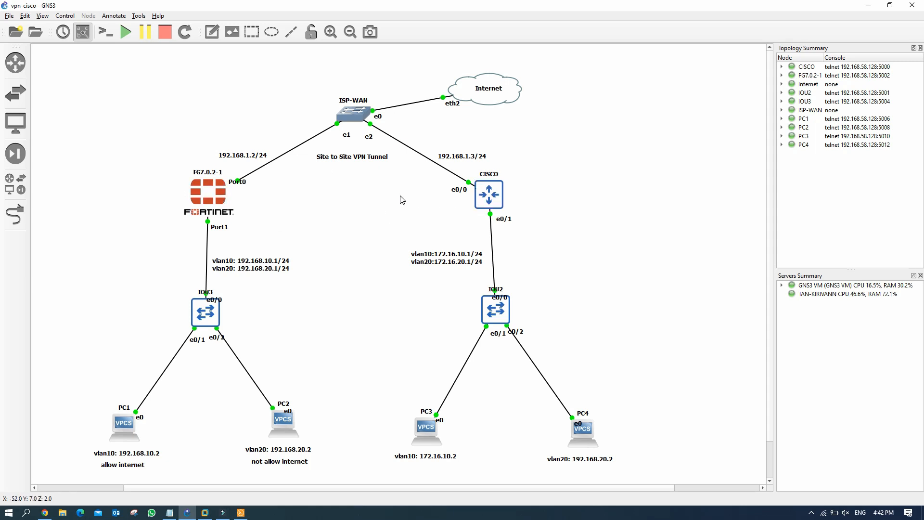
Step: Open VPN-step.txt top-left and highlight its six steps, ISAKMP policy through applying the crypto map
left_click(170, 512)
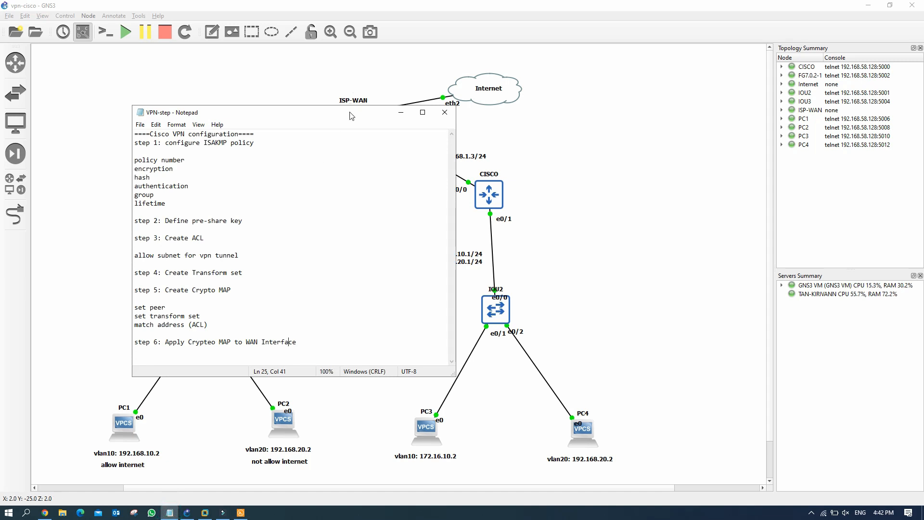
left_click_drag(351, 113, 241, 40)
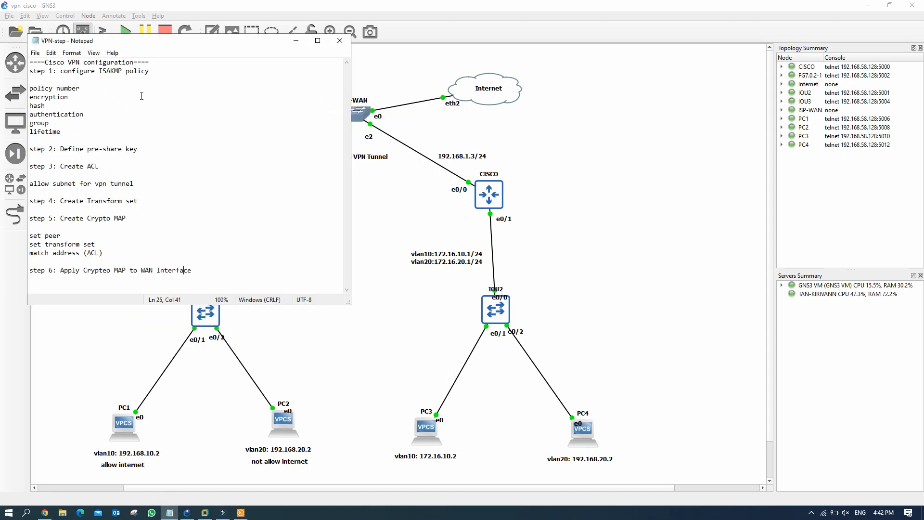
left_click_drag(32, 73, 30, 79)
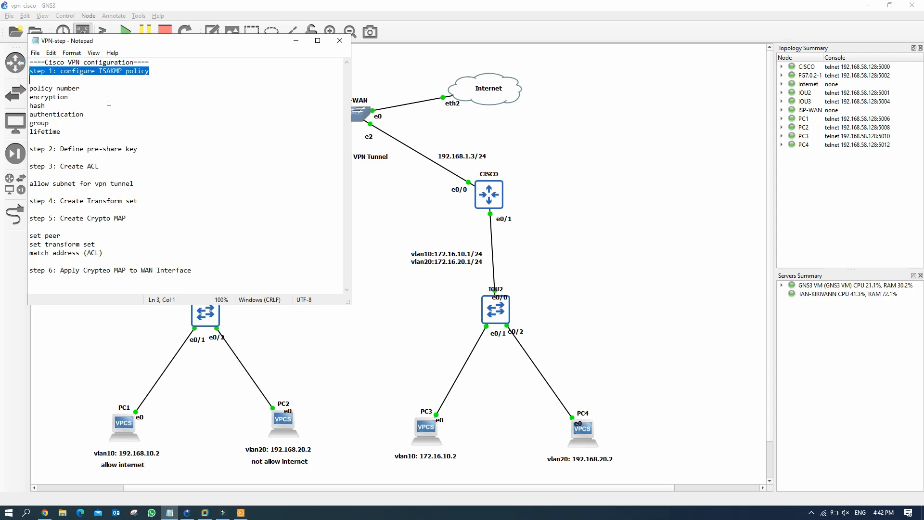
left_click_drag(38, 149, 139, 148)
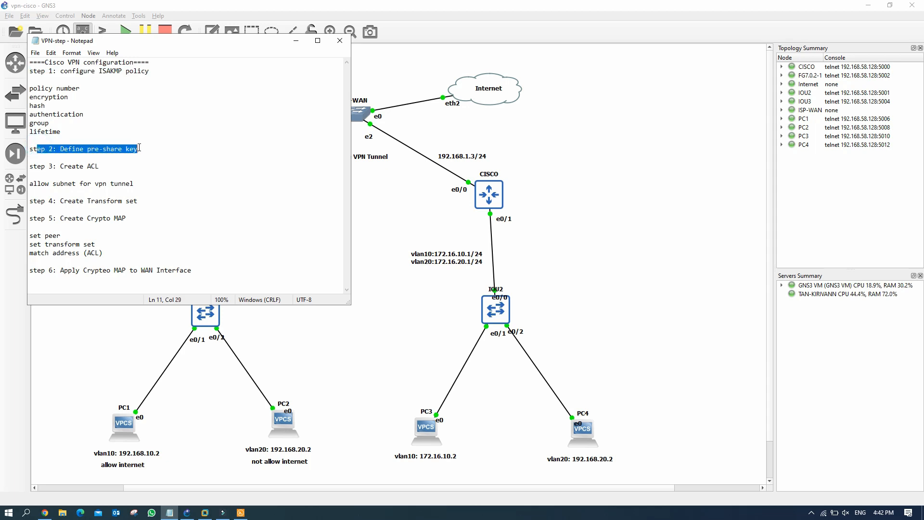
left_click_drag(52, 166, 130, 166)
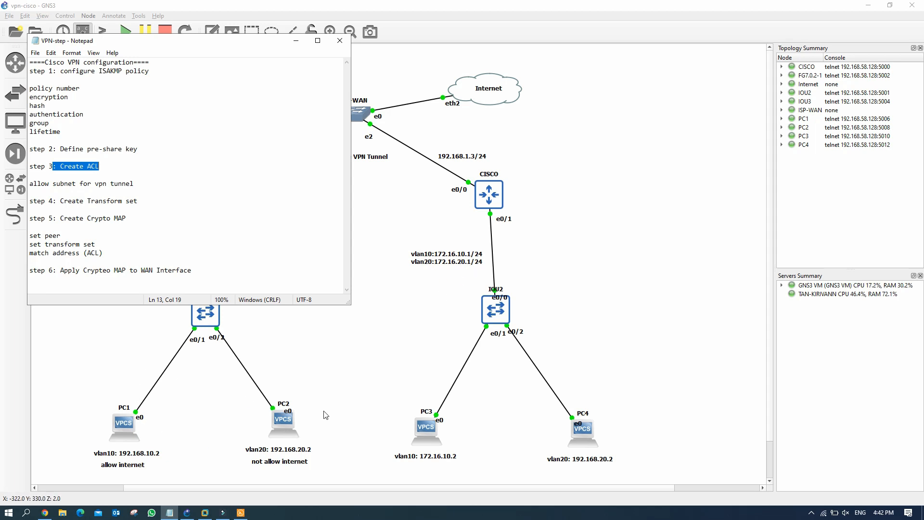
left_click_drag(57, 201, 160, 204)
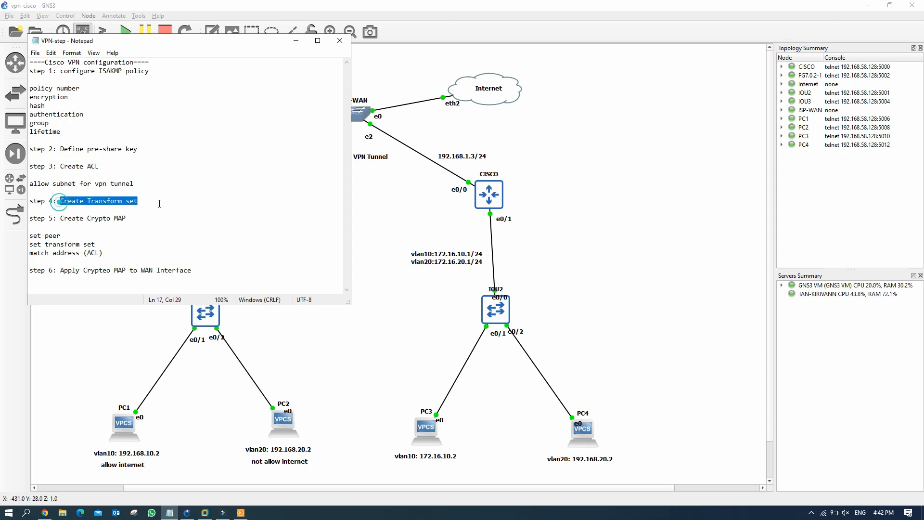
left_click_drag(76, 219, 127, 219)
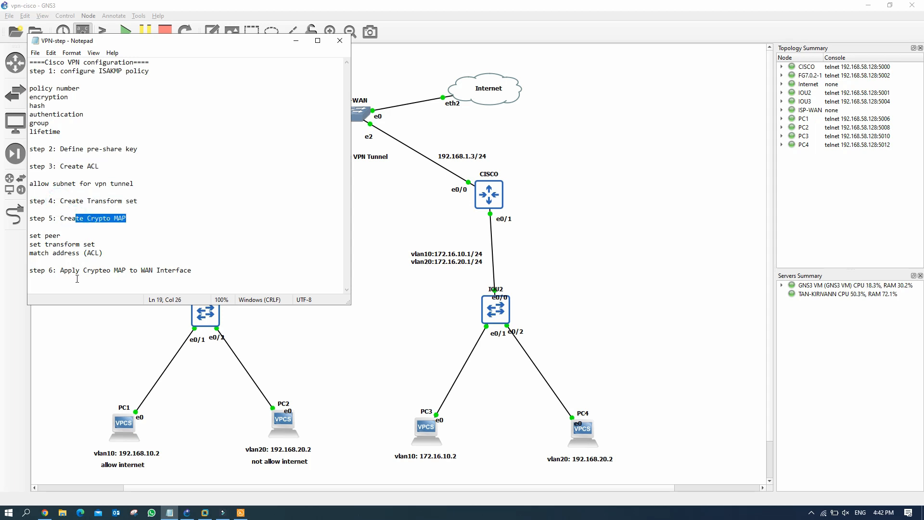
left_click_drag(64, 273, 61, 278)
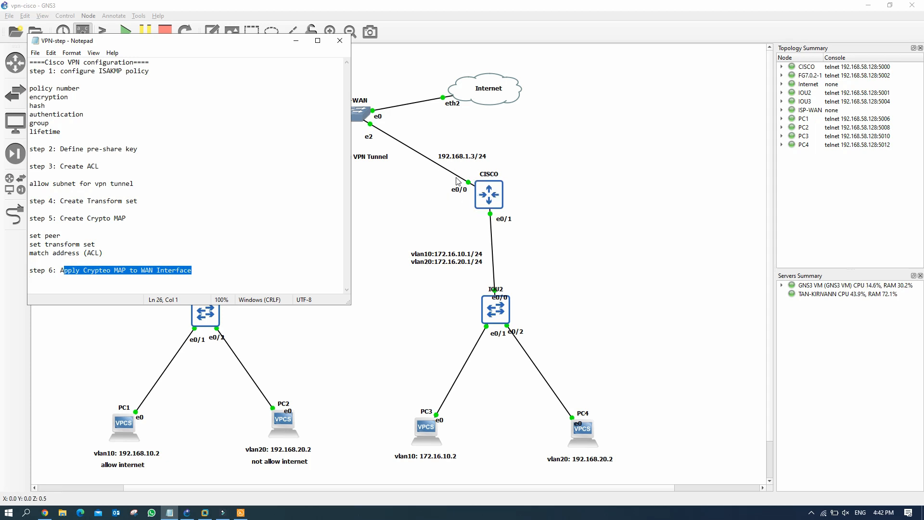
Step: On the CISCO router console, enter global configuration and create ISAKMP policy 1
left_click(241, 512)
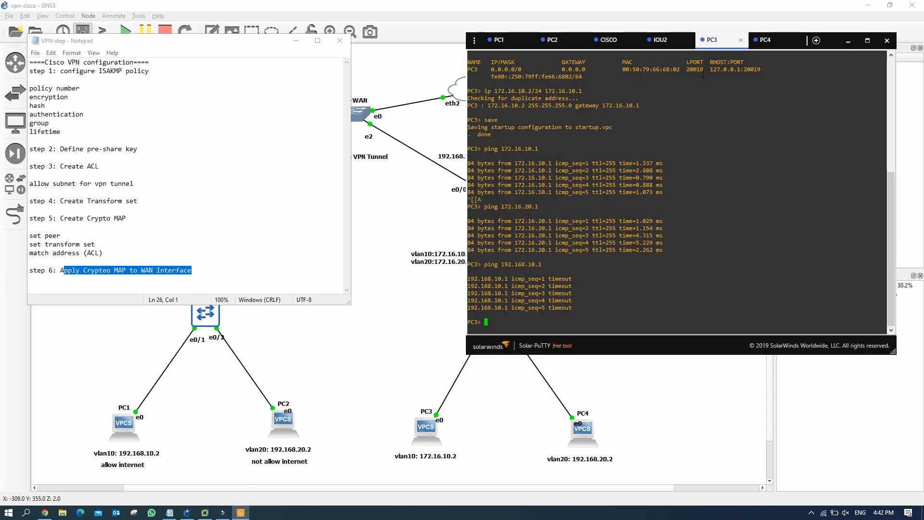
left_click(618, 44)
left_click(499, 322)
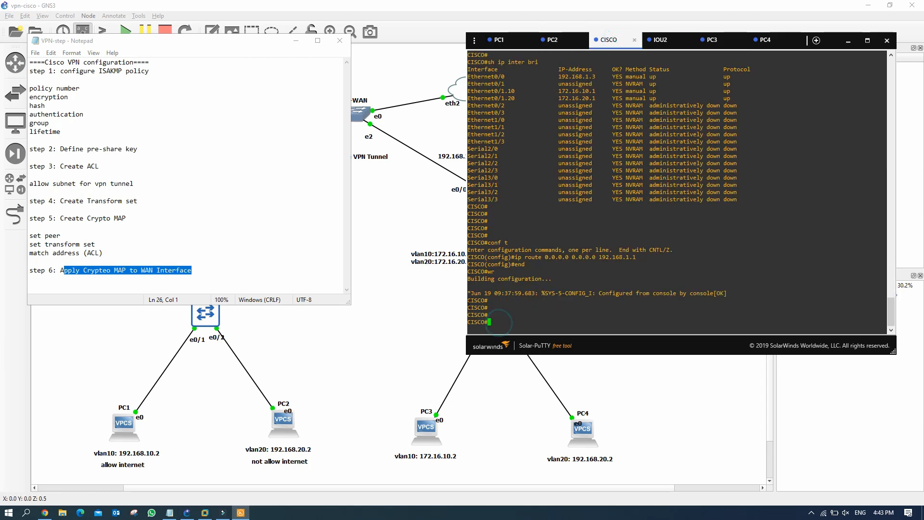
left_click_drag(49, 71, 149, 72)
left_click(490, 319)
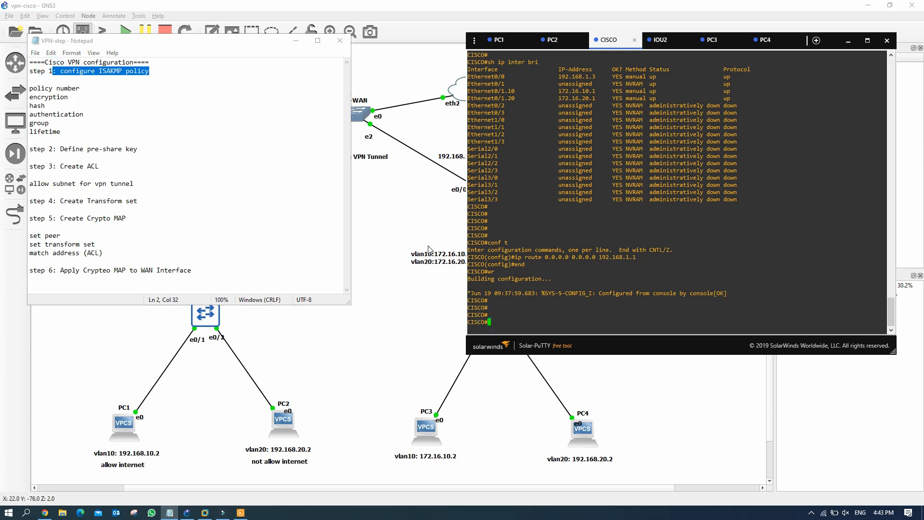
type("conf t")
key("Return")
type("c")
type("ryp")
key("Tab")
type("isa")
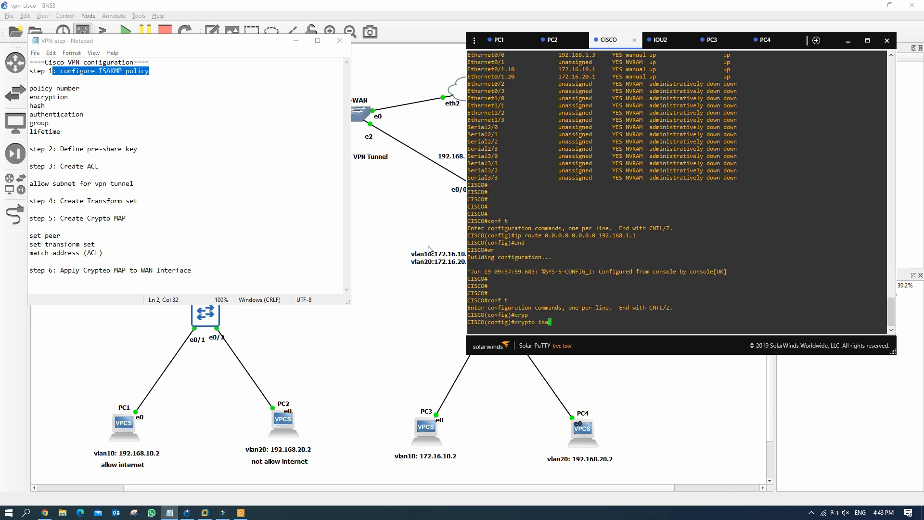
key("Tab")
type("pol")
key("Tab")
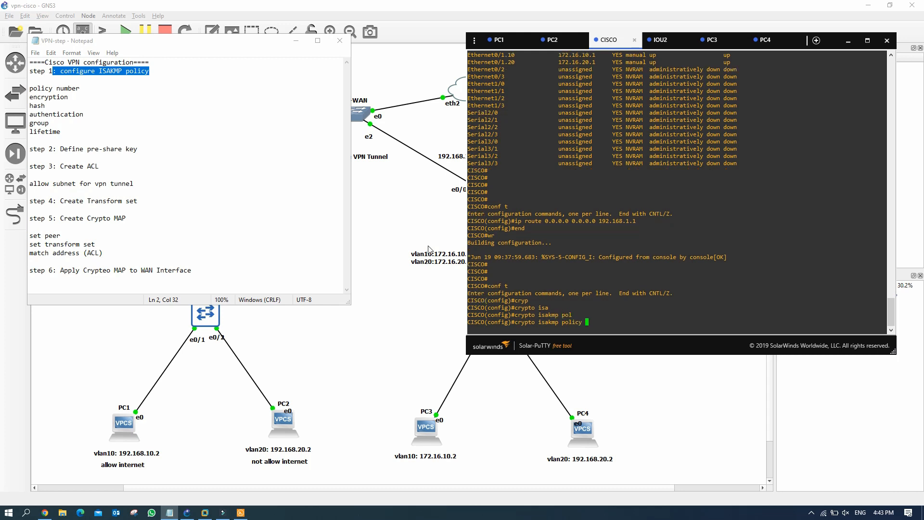
type("1")
key("Return")
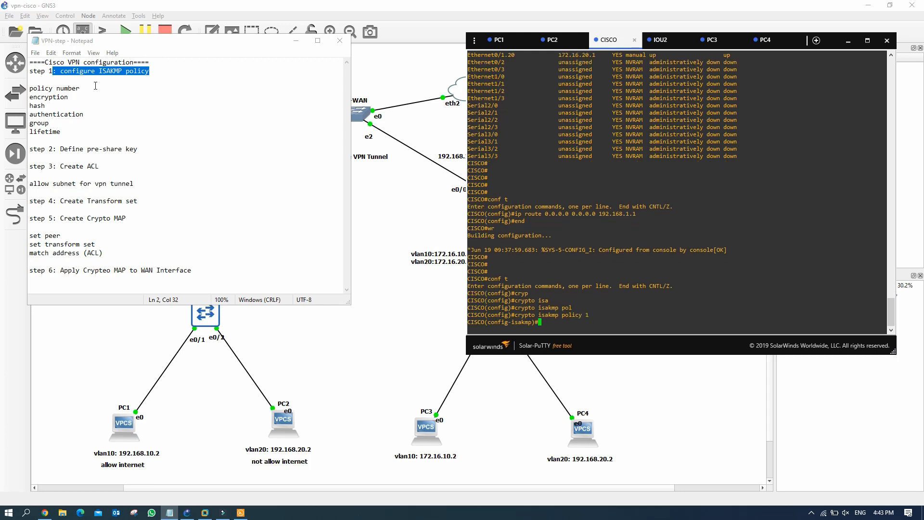
Step: Set the policy encryption to DES after checking the available options
left_click_drag(35, 87, 60, 131)
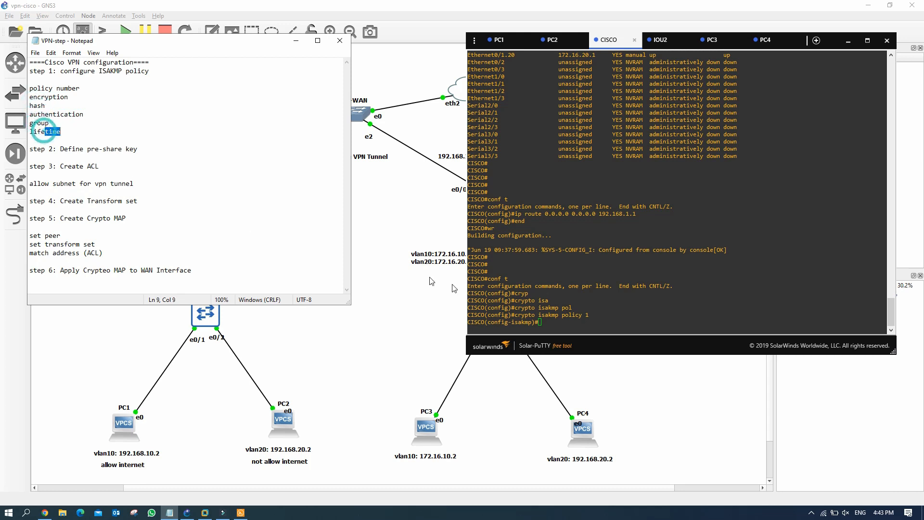
left_click(549, 321)
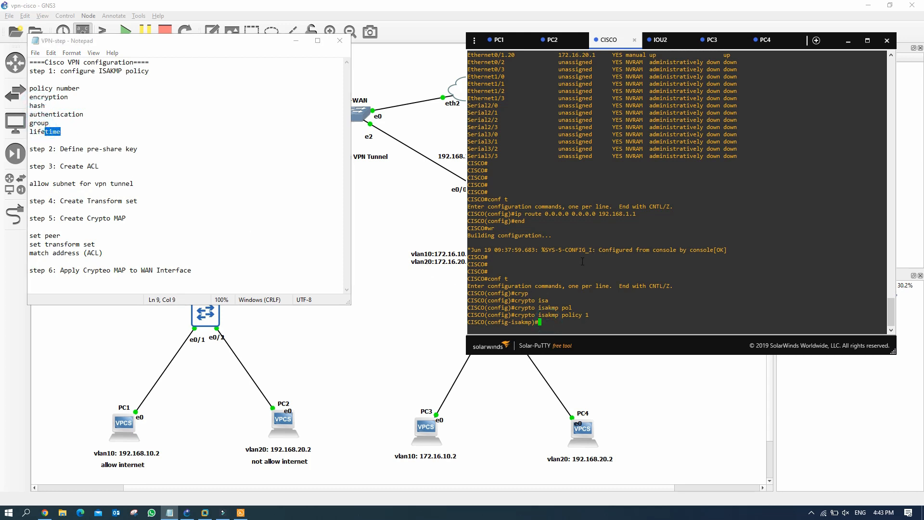
type("encr")
key("Tab")
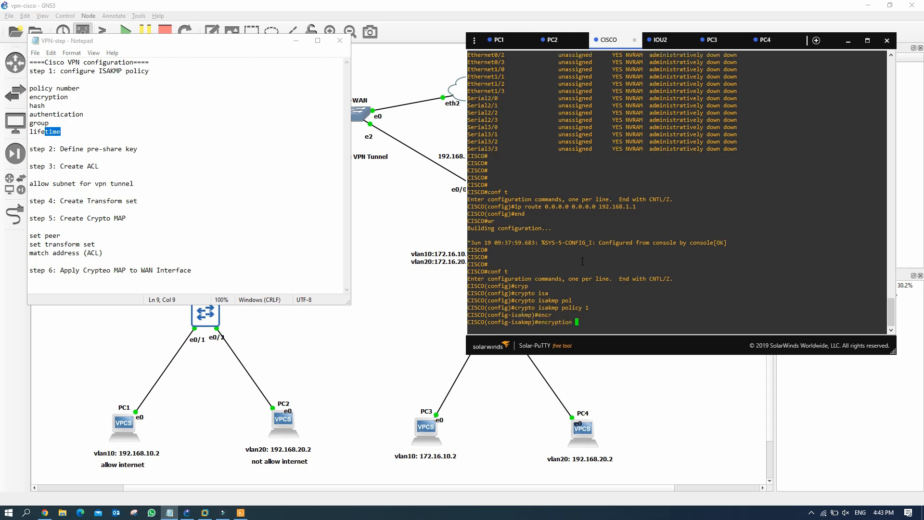
type("de")
key("Tab")
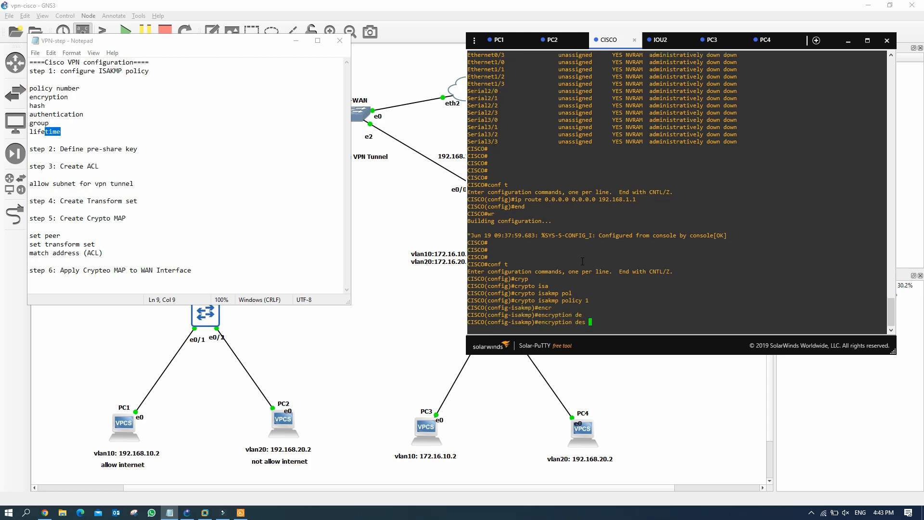
key("BackSpace")
key("BackSpace")
key("BackSpace")
key("BackSpace")
type("?")
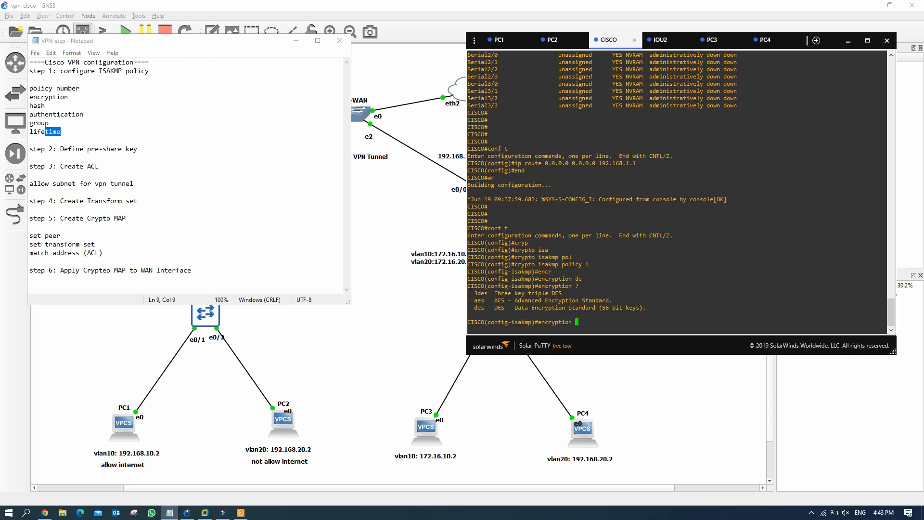
double_click(479, 301)
double_click(478, 308)
left_click(580, 320)
type("de")
key("Tab")
key("Return")
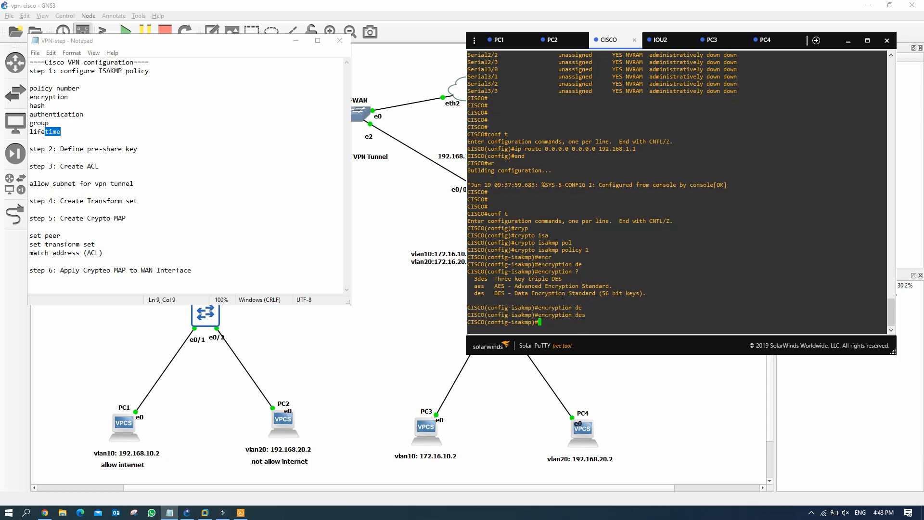
Step: Set the policy hash to MD5
type("has")
key("Tab")
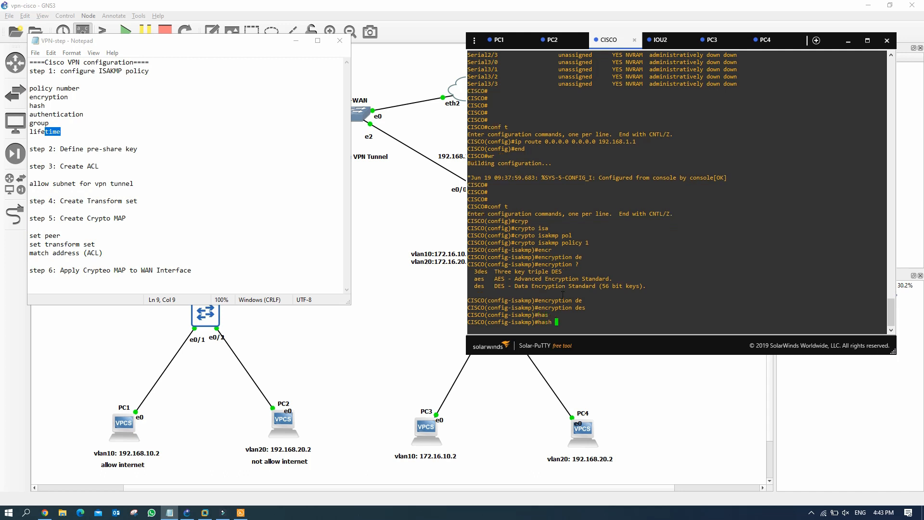
type("?")
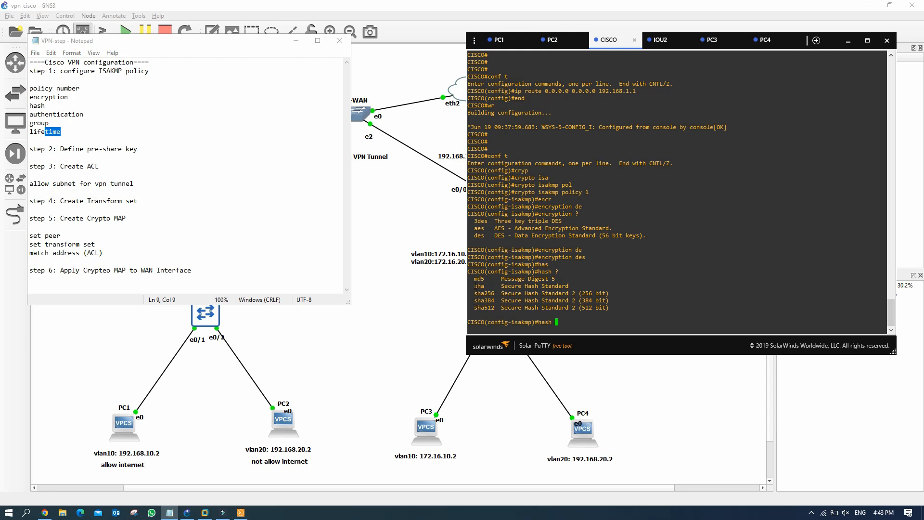
left_click_drag(474, 279, 564, 279)
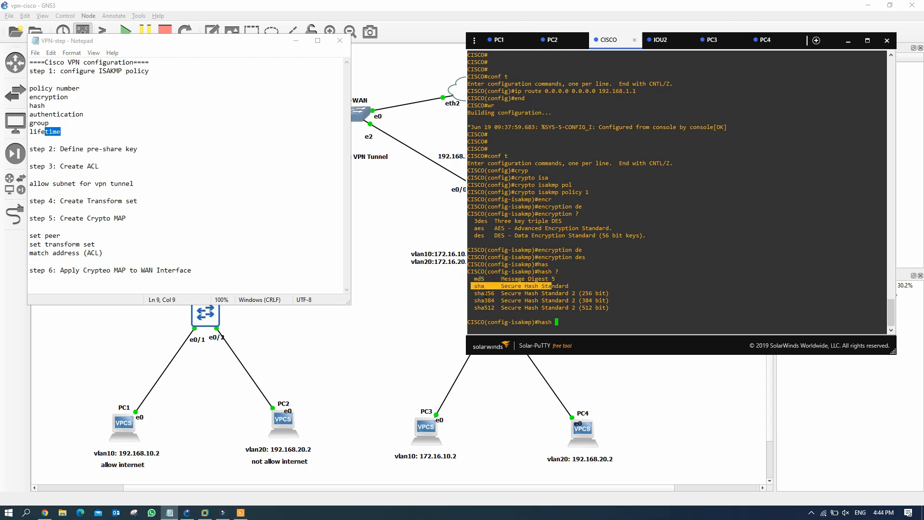
left_click_drag(534, 300, 491, 305)
left_click(527, 308)
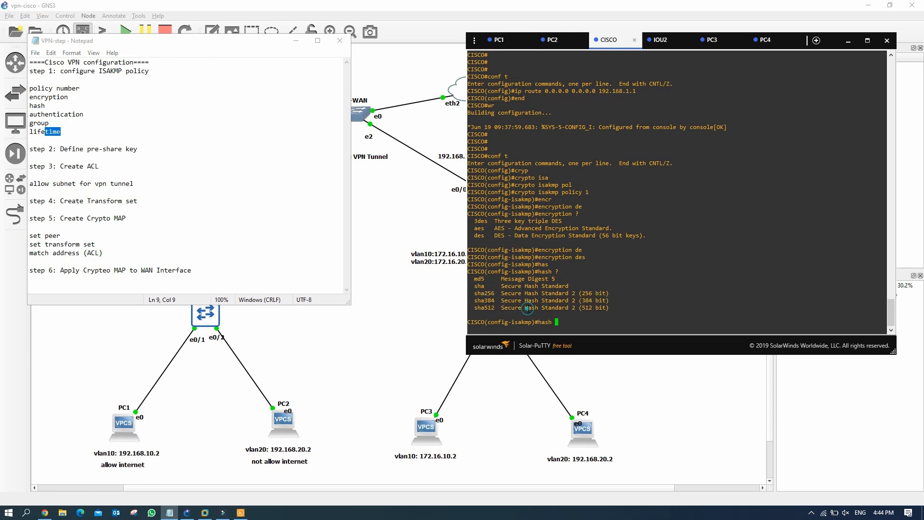
left_click_drag(468, 279, 556, 280)
left_click(561, 321)
type("md")
key("Tab")
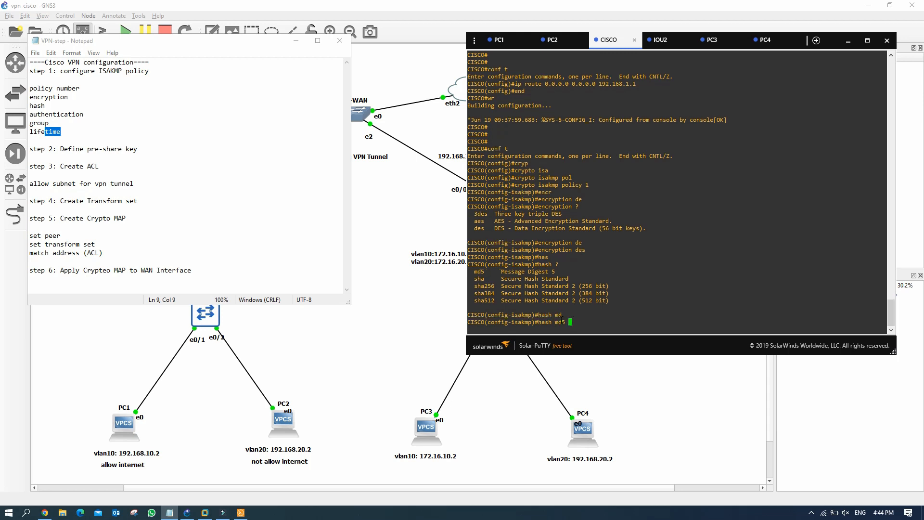
key("Return")
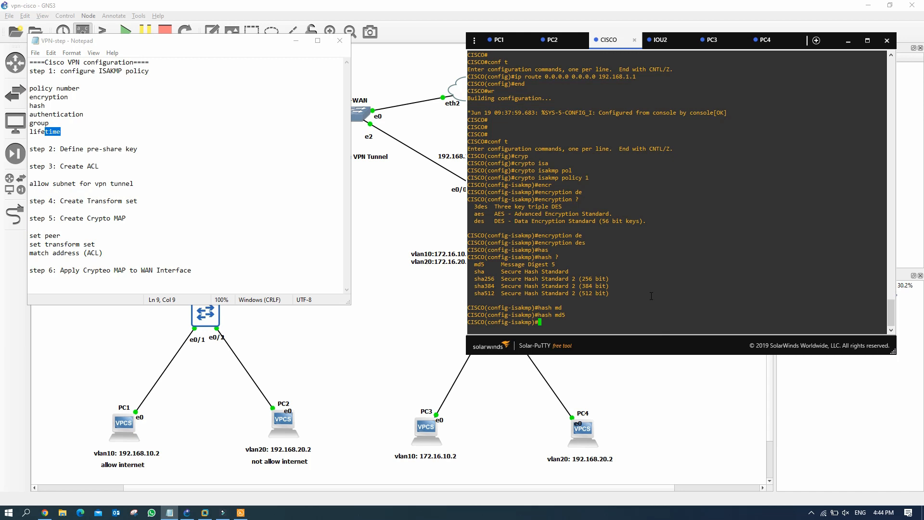
Step: Set the policy authentication to pre-share
type("auteh")
key("Tab")
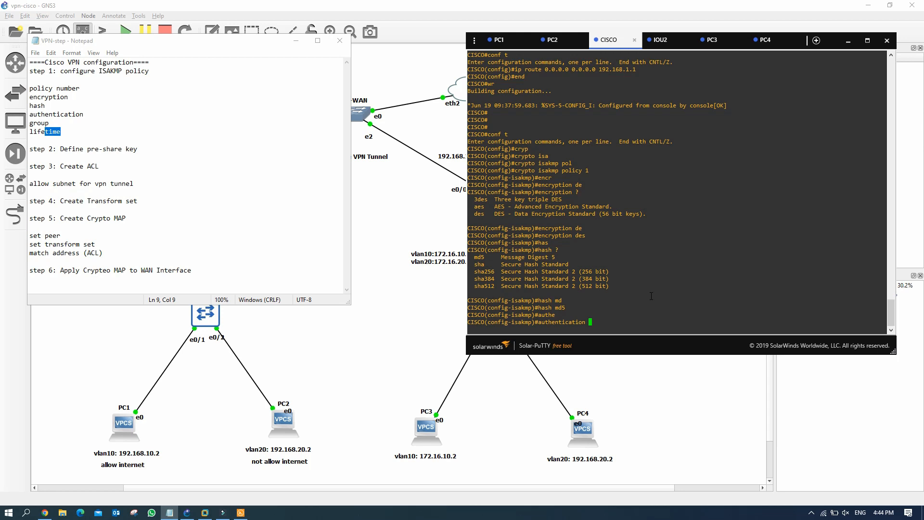
type("?")
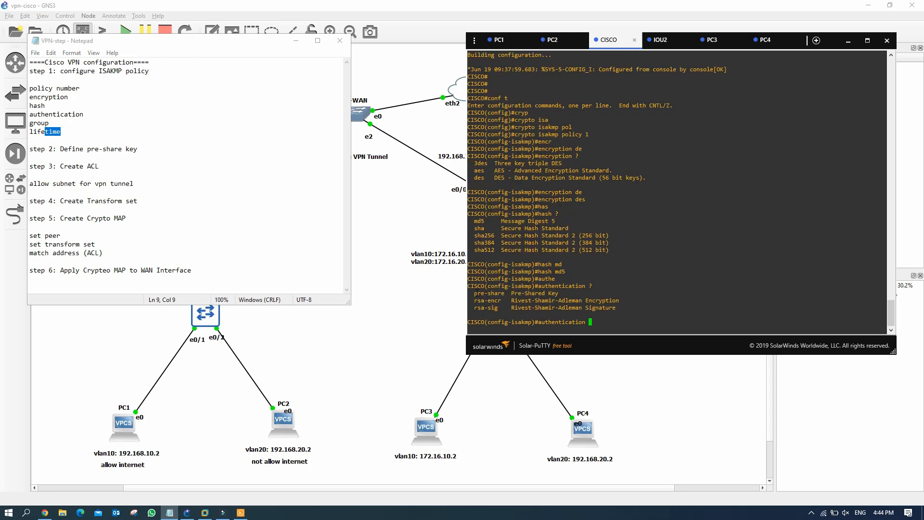
left_click_drag(474, 292, 557, 287)
left_click_drag(488, 301, 581, 301)
left_click_drag(512, 308, 581, 307)
left_click(595, 314)
type("pre")
key("Tab")
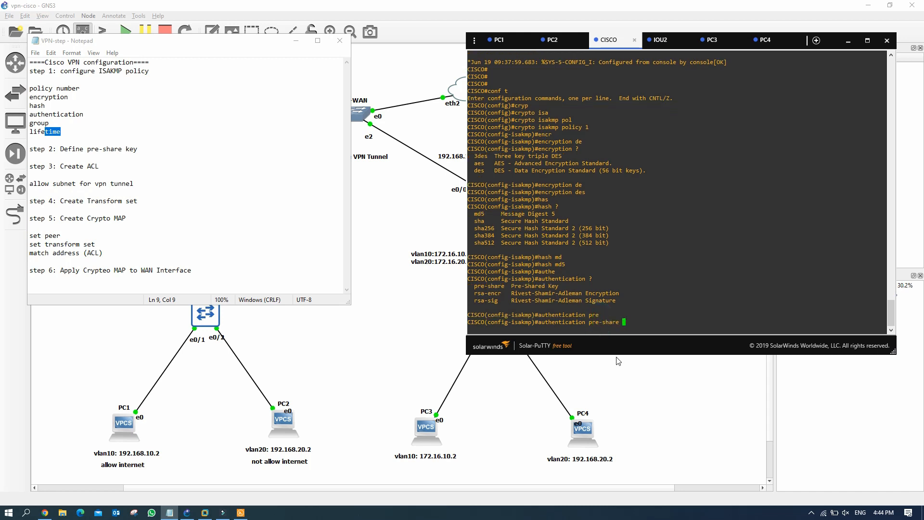
key("Return")
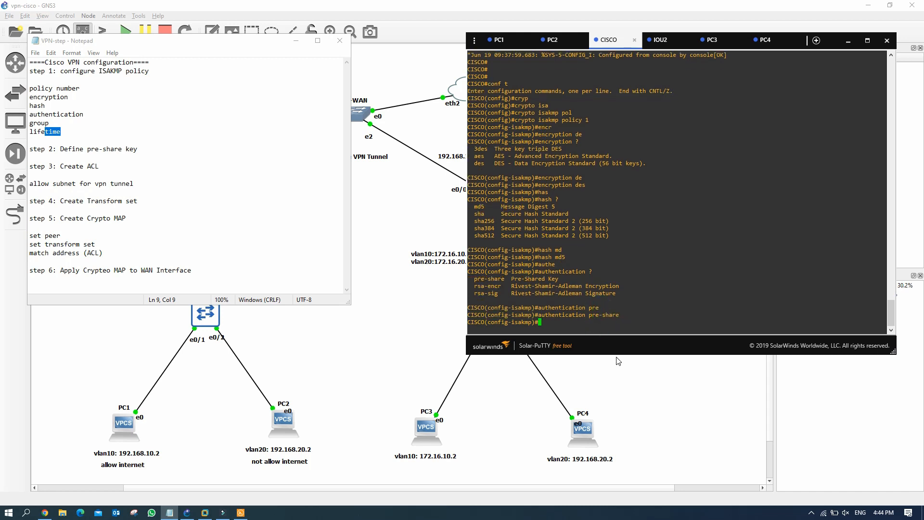
Step: Set the Diffie-Hellman group to 14
type("grou")
key("Tab")
type("?")
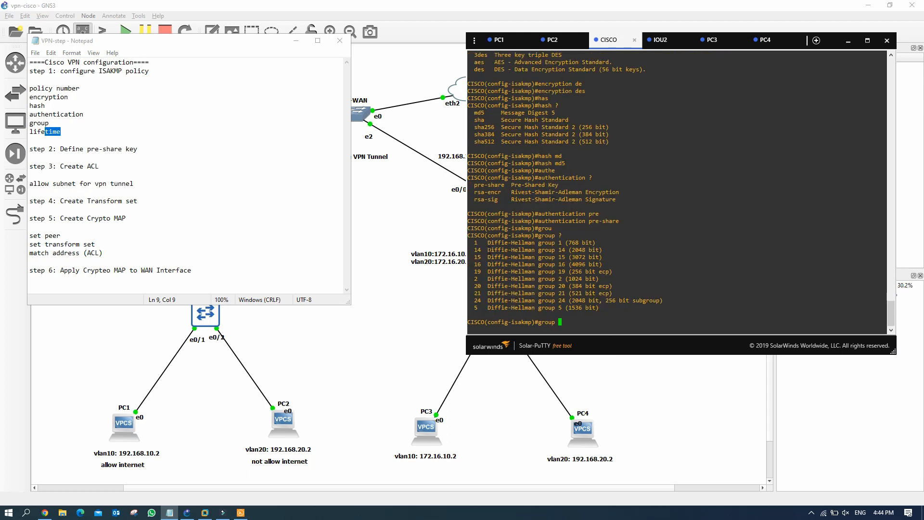
left_click_drag(487, 245, 588, 243)
left_click_drag(474, 248, 479, 265)
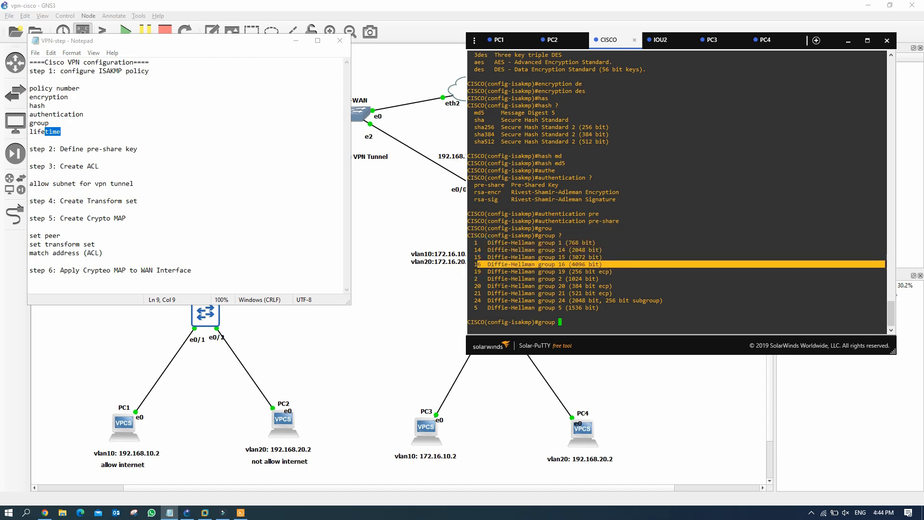
left_click_drag(486, 287, 628, 299)
left_click_drag(487, 308, 598, 307)
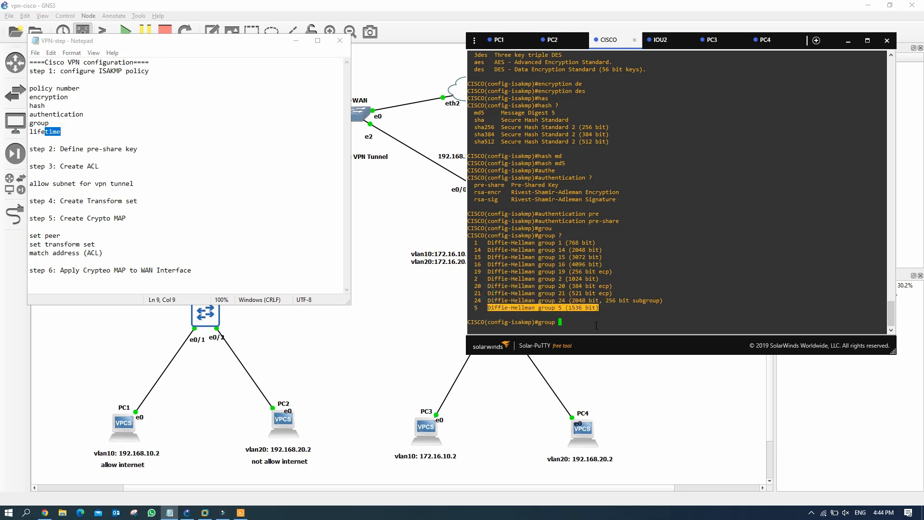
left_click_drag(476, 250, 612, 250)
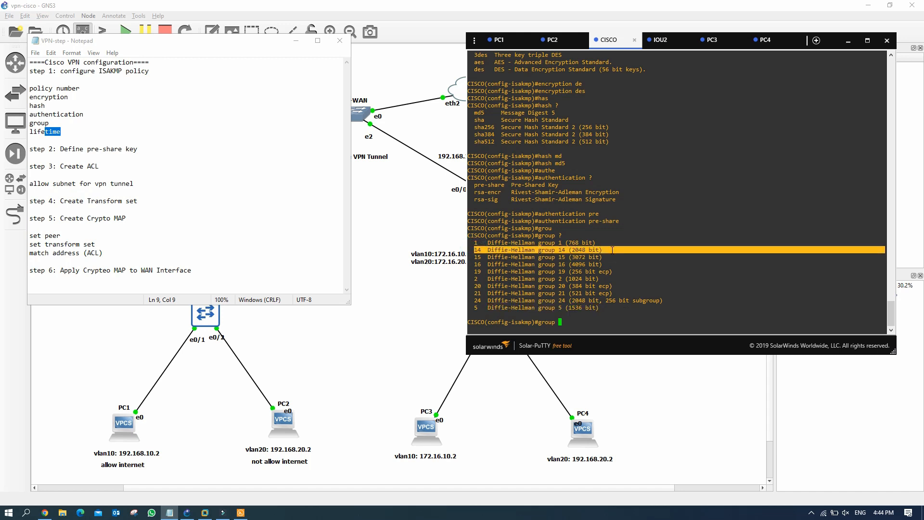
left_click(561, 323)
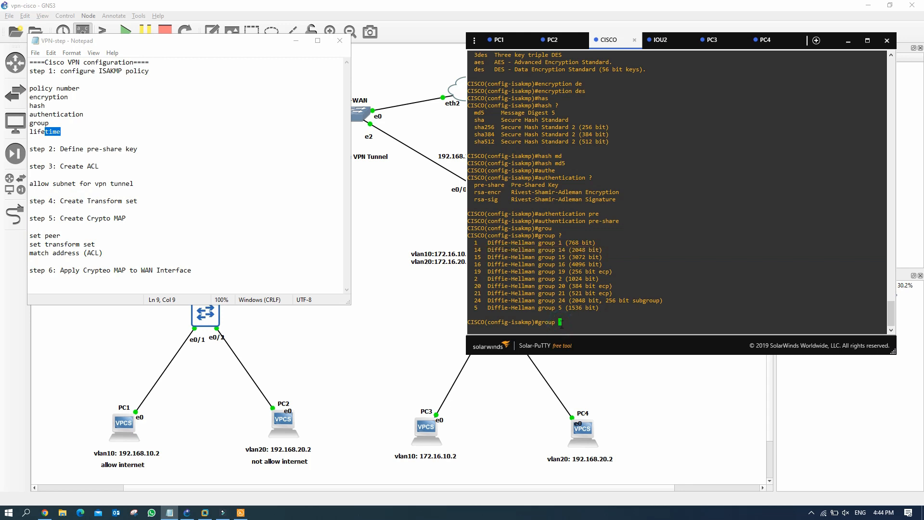
type("14")
key("Return")
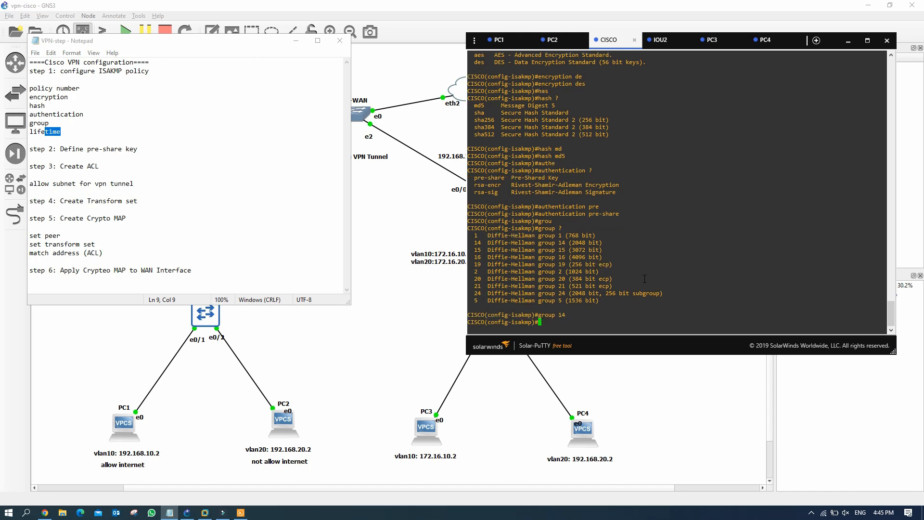
Step: Set the policy lifetime to 86400 seconds and exit policy configuration
type("life")
key("Tab")
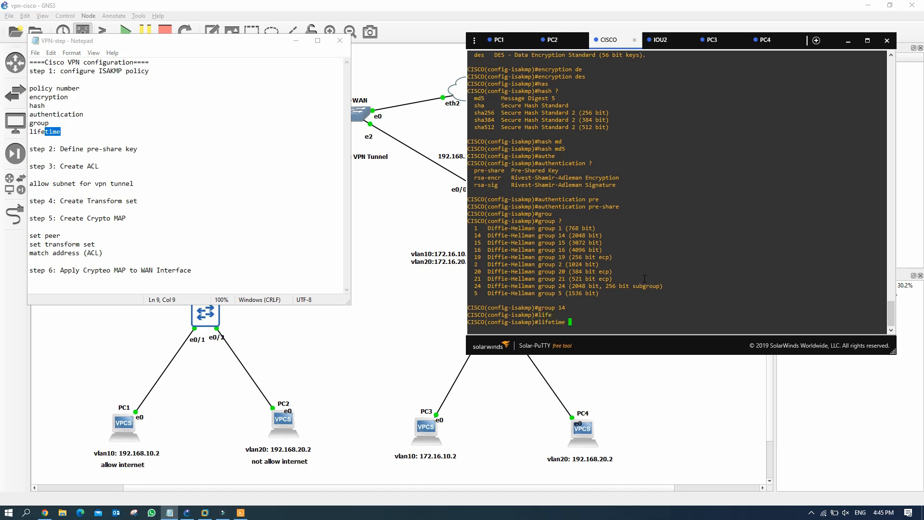
type("?")
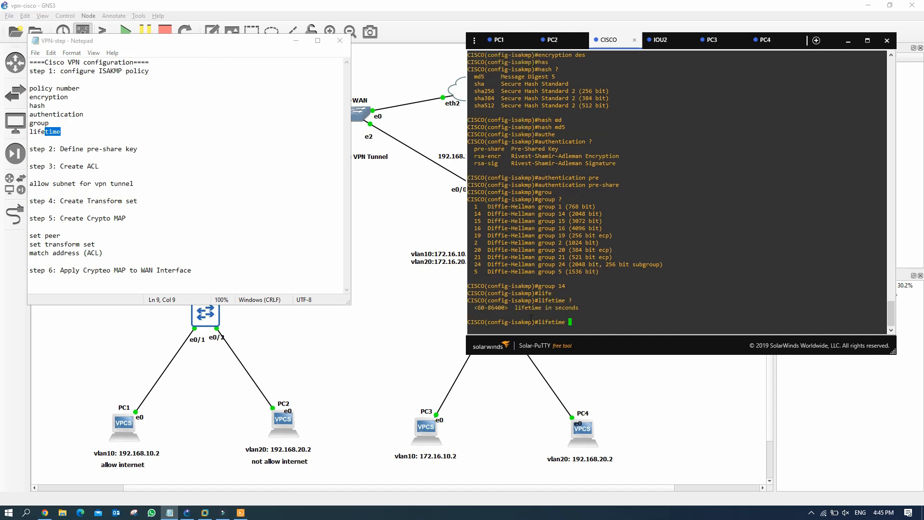
left_click_drag(475, 309, 508, 309)
left_click(575, 322)
type("86400")
key("Return")
type("exit")
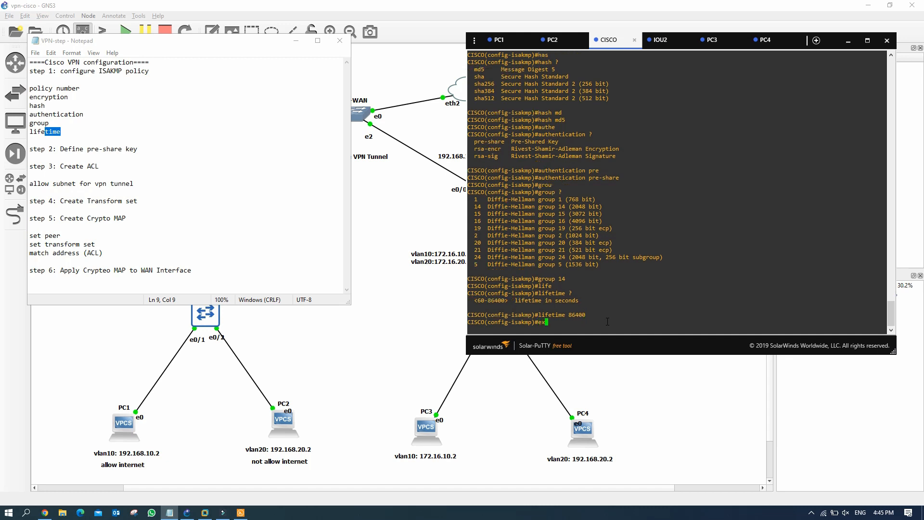
key("Return")
key("Return")
key("Return")
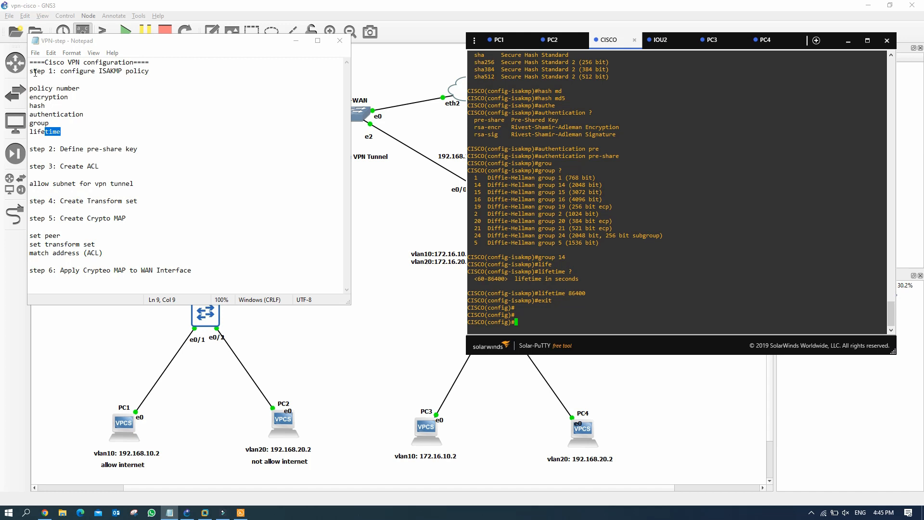
Step: Start the crypto isakmp key command with the pre-shared key and address keyword
left_click_drag(35, 72, 124, 71)
left_click_drag(52, 148, 119, 149)
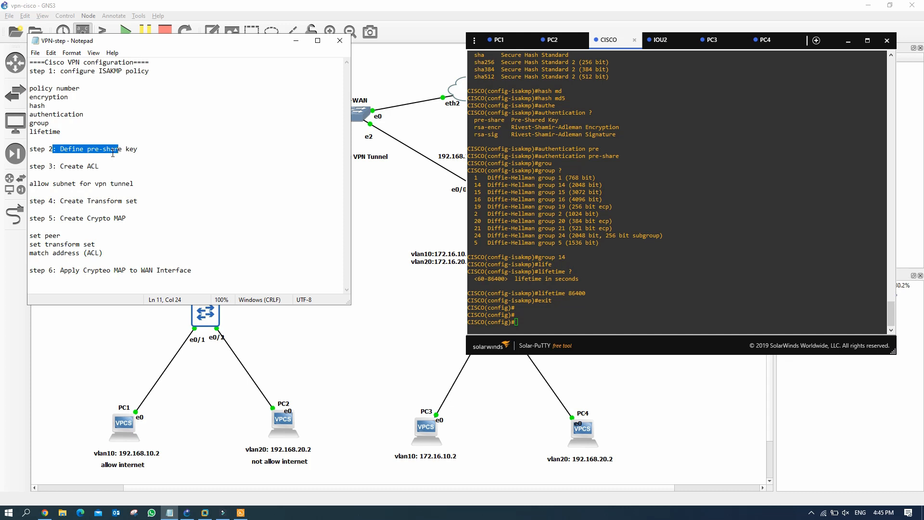
left_click(527, 321)
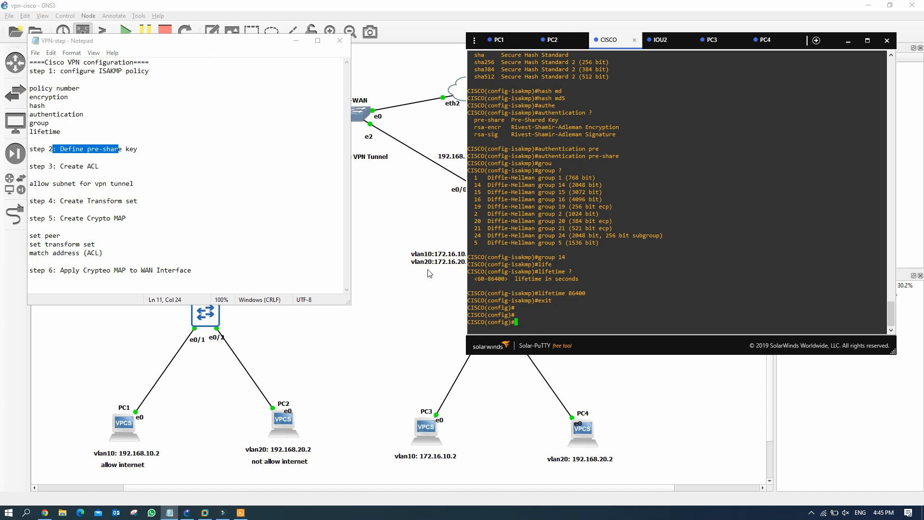
type("cry")
key("Tab")
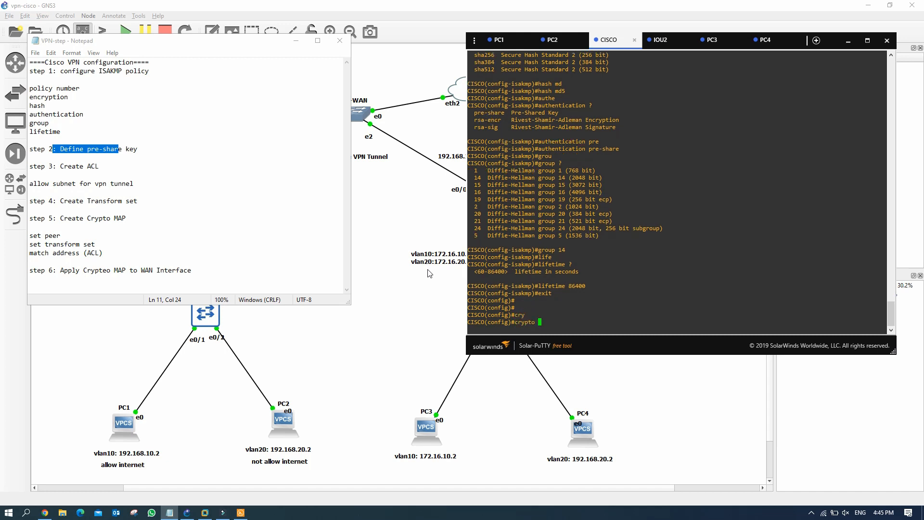
type("isa")
key("Tab")
type("ke")
key("Tab")
type("y")
key("Tab")
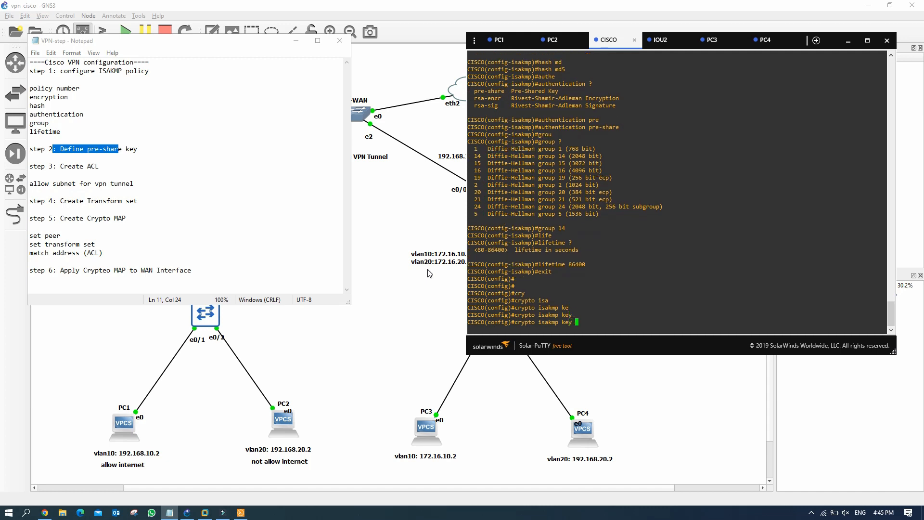
type("?")
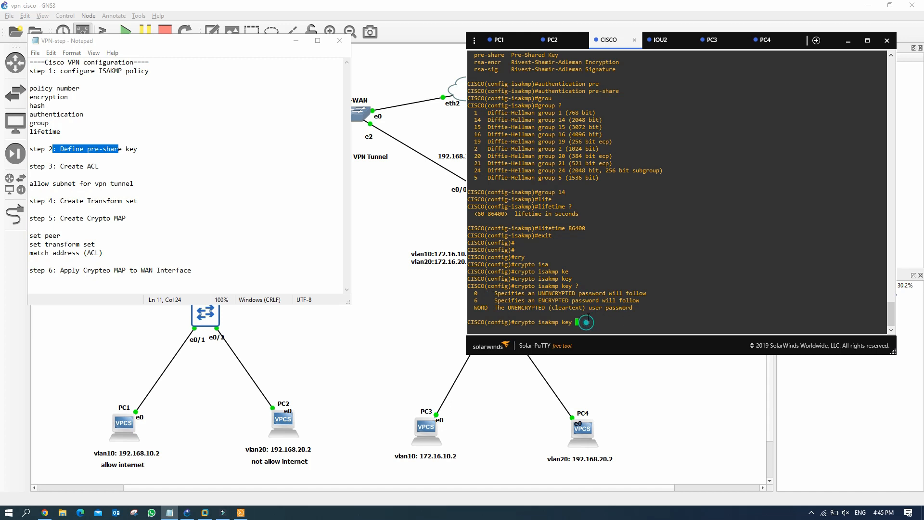
type("123456 add")
key("Tab")
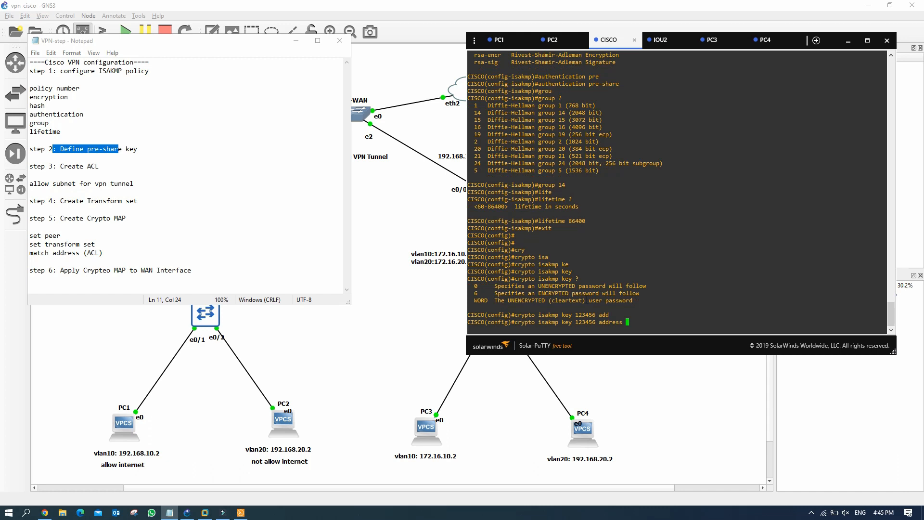
type("?")
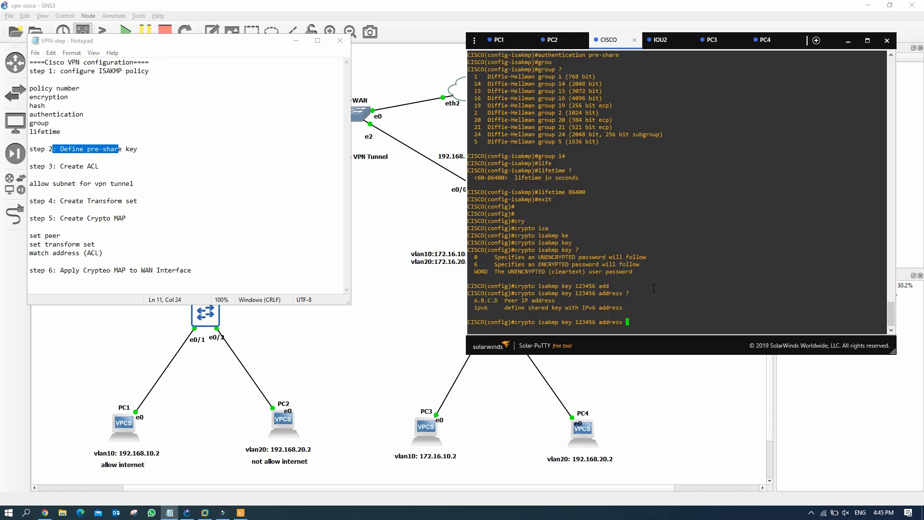
Step: Complete the key command with peer address 192.168.1.2 and submit it
left_click_drag(601, 294, 637, 294)
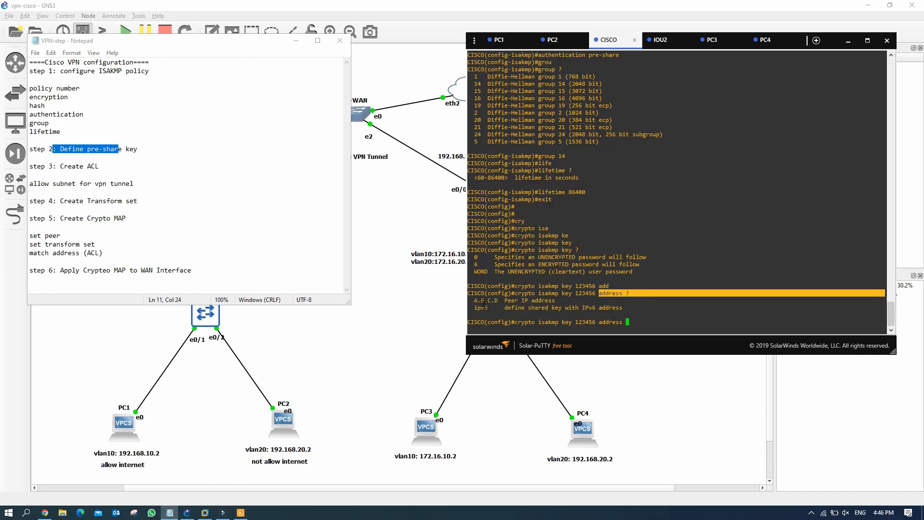
left_click_drag(476, 301, 560, 300)
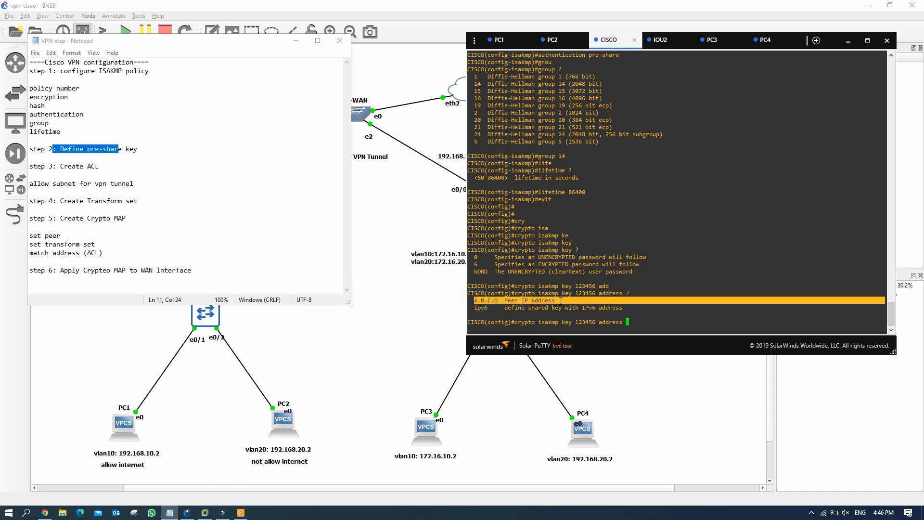
left_click(296, 40)
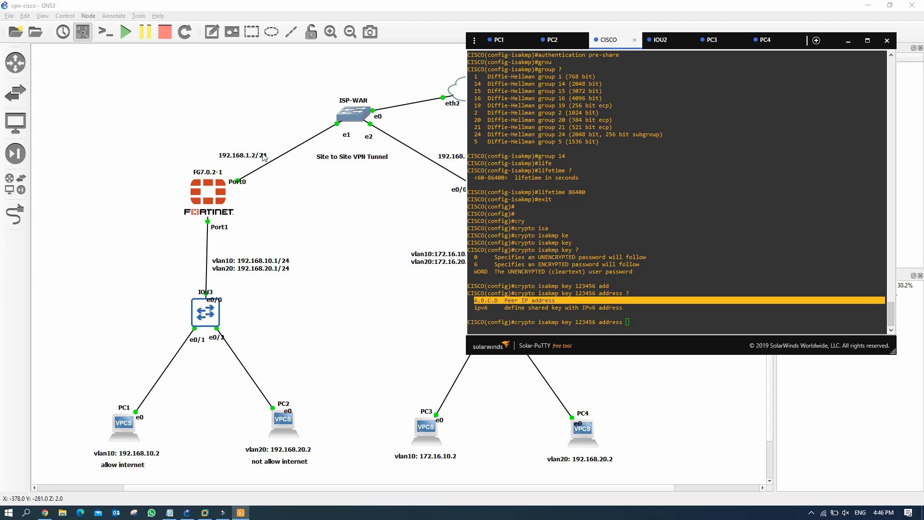
left_click_drag(620, 41, 667, 53)
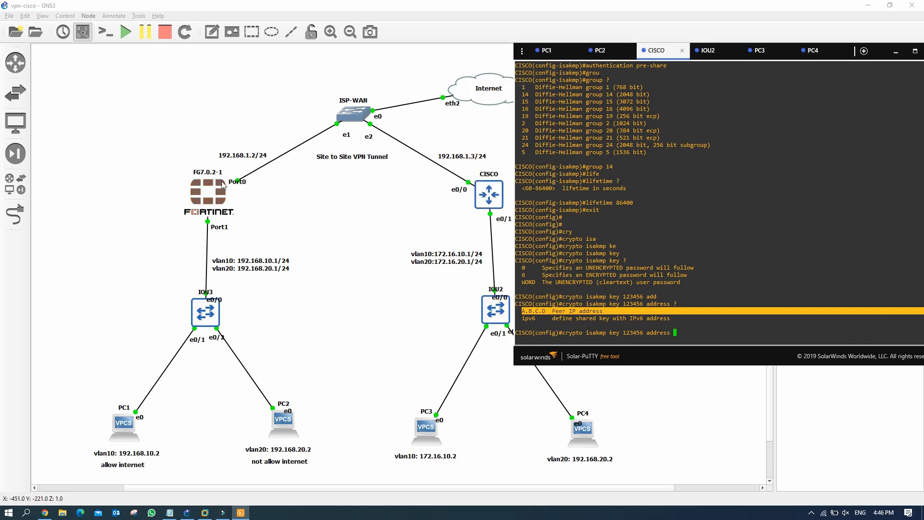
left_click(718, 300)
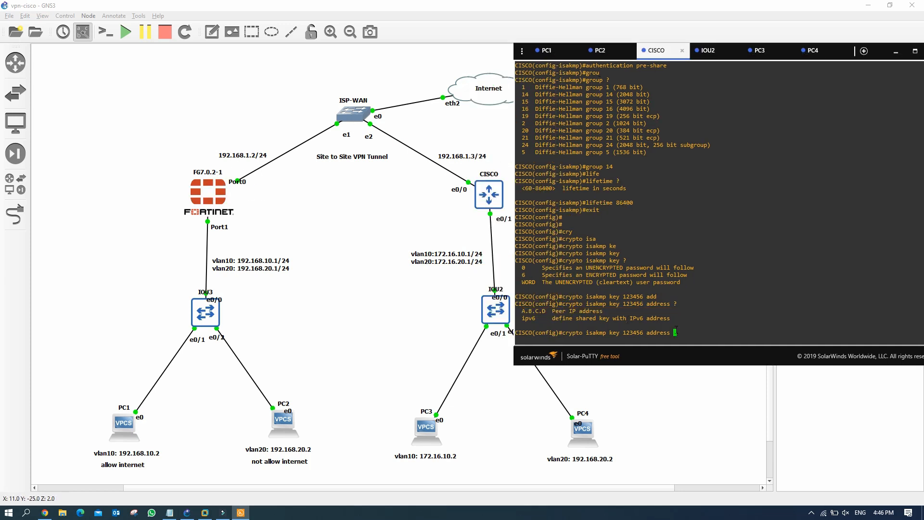
type("192.168.1.2")
key("Return")
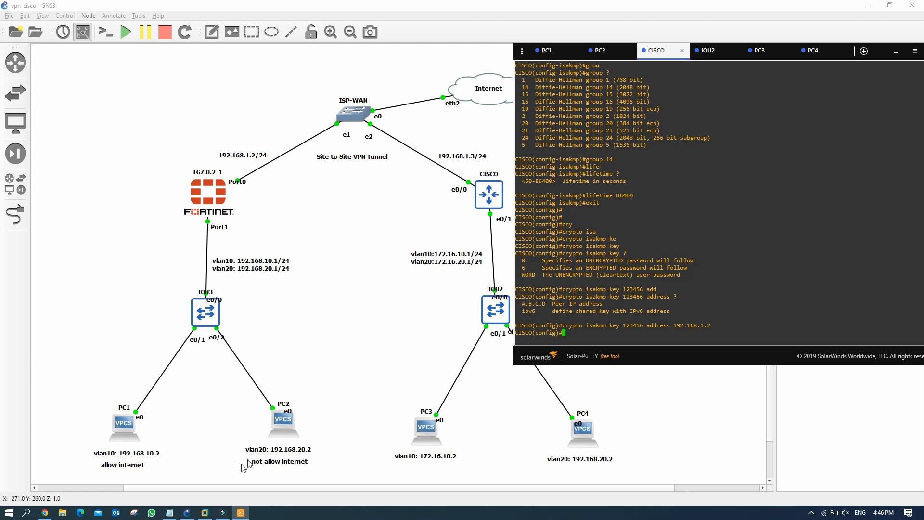
left_click(169, 512)
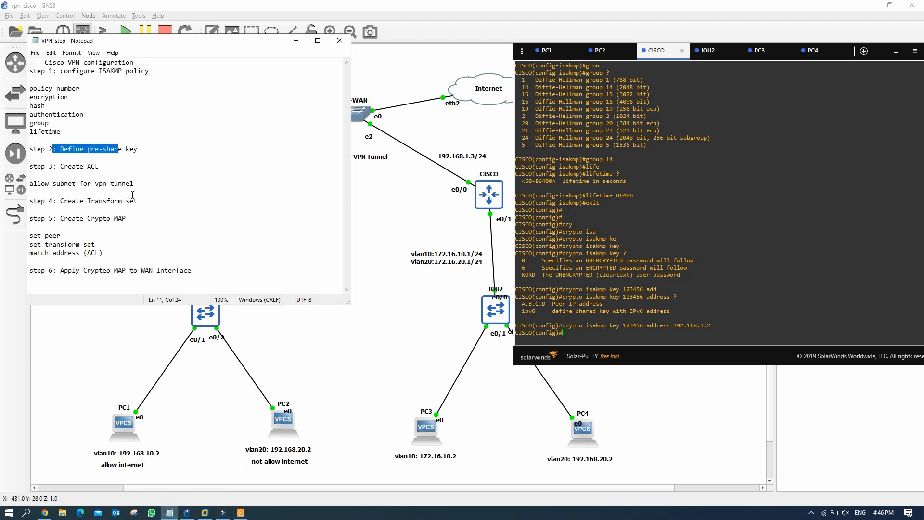
Step: Enter 'ip access-list extended allow-vpn' in the CISCO console to create the ACL
left_click_drag(60, 166, 99, 167)
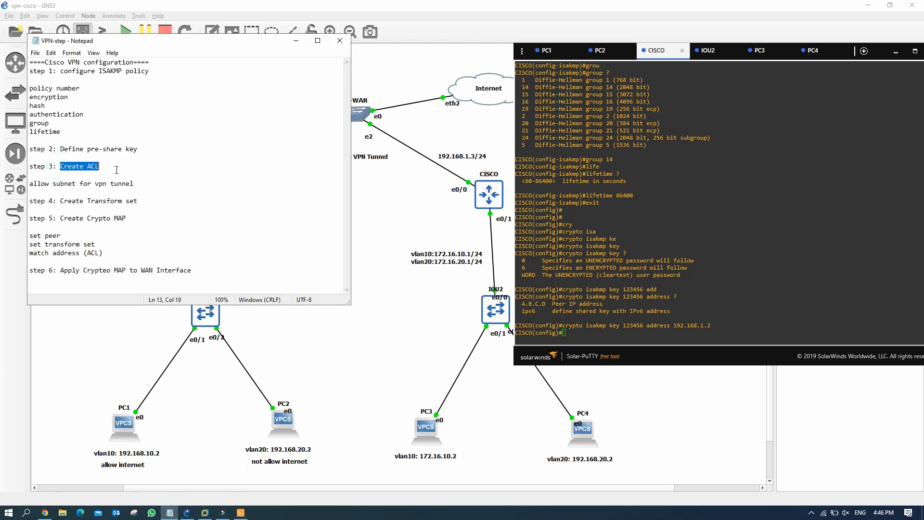
left_click(296, 43)
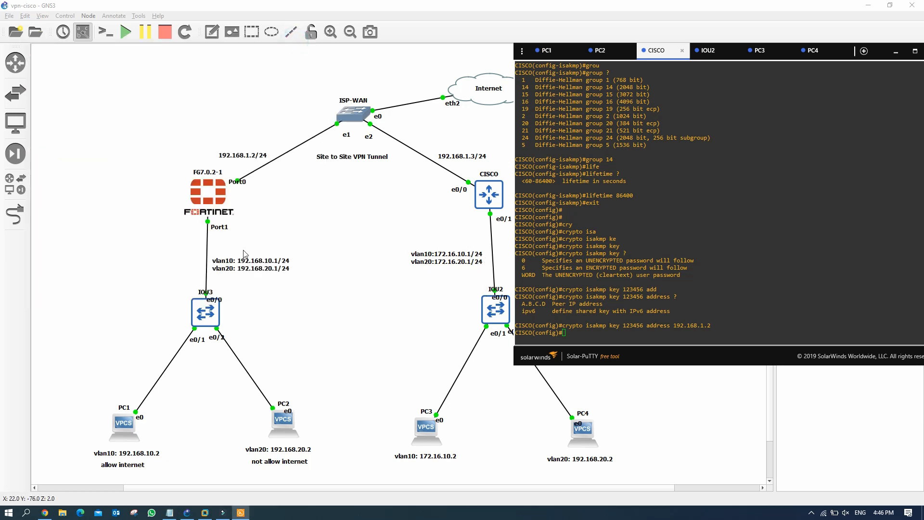
left_click(582, 329)
type("ip ")
type("add")
key("BackSpace")
key("BackSpace")
key("BackSpace")
type("acc")
key("Tab")
type("e")
key("Tab")
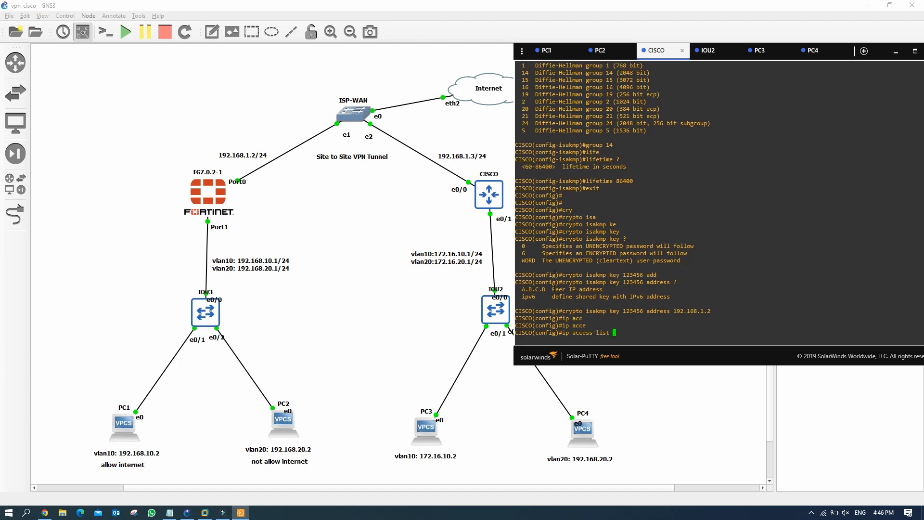
type("exte")
key("Tab")
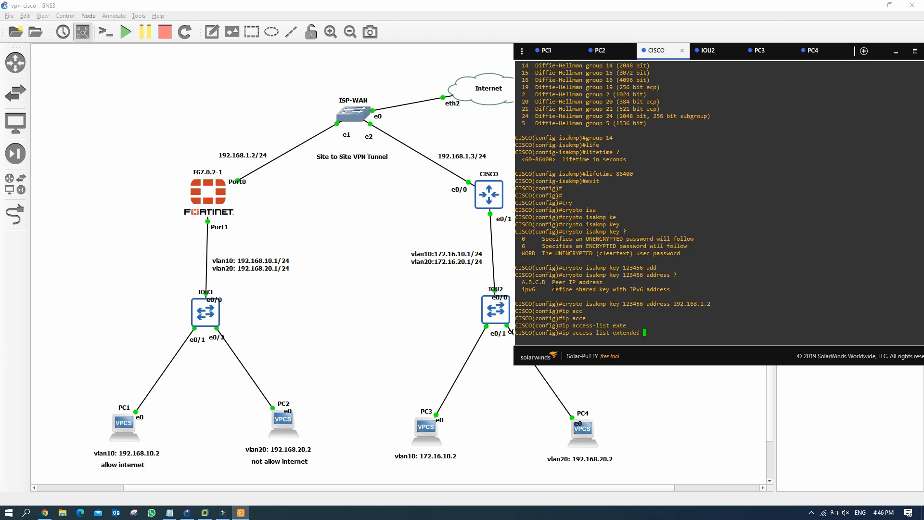
type("allow-vpn")
key("Return")
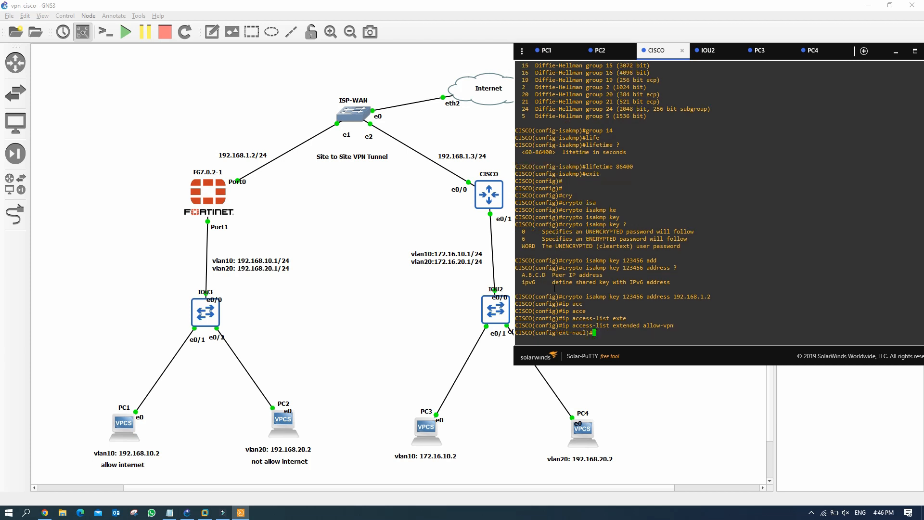
Step: Permit IP from 172.16.10.0 0.0.0.255 to 192.168.10.0 0.0.0.255
type("per")
key("Tab")
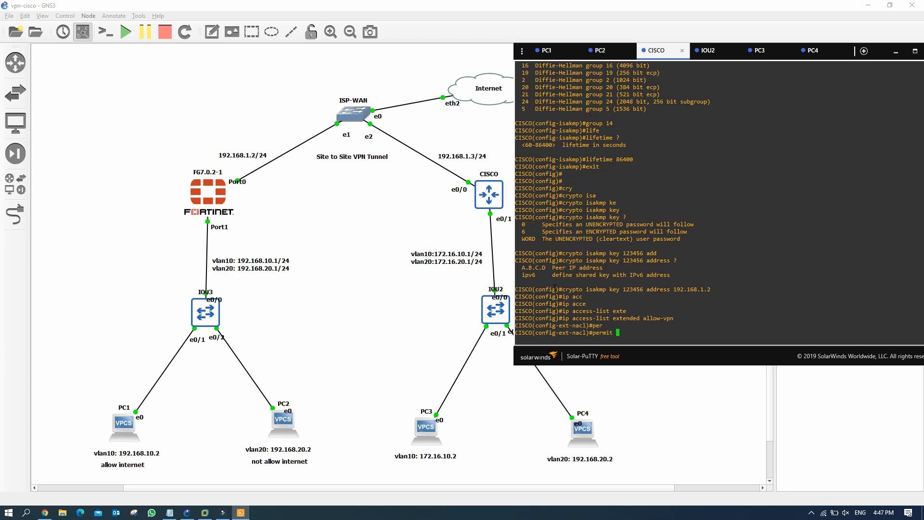
type("ip")
key("Tab")
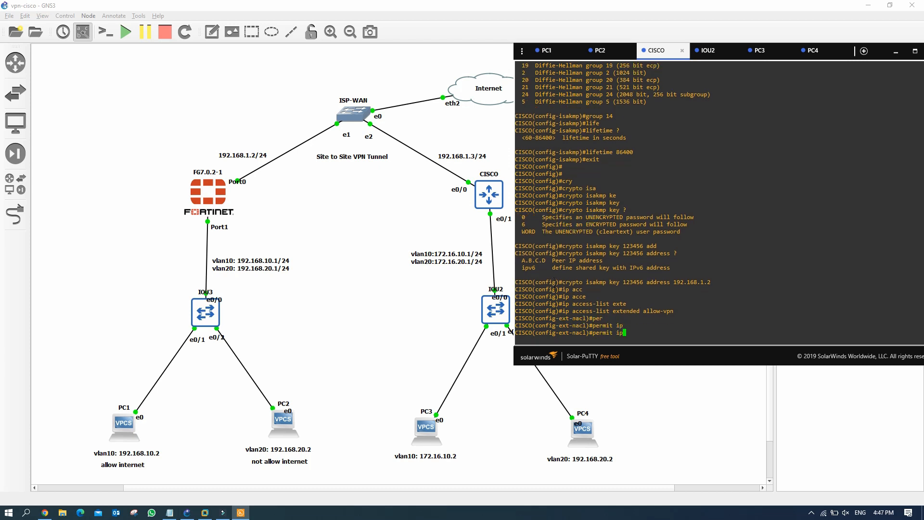
key("Tab")
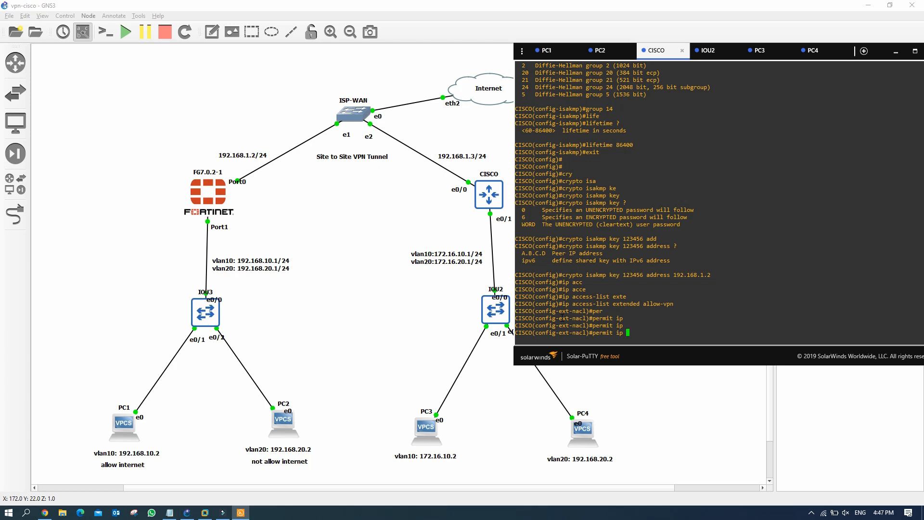
type("172.16.10.0 0.0.0.255 ?")
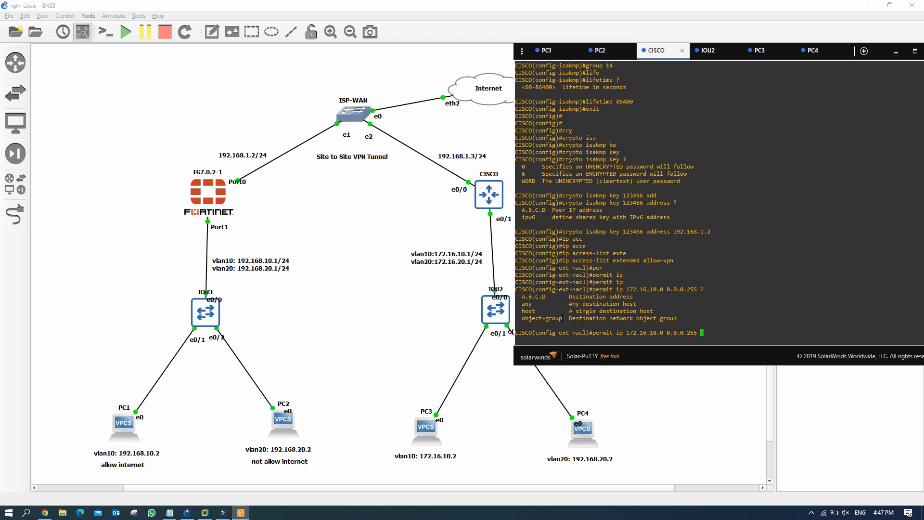
left_click_drag(569, 296, 626, 296)
left_click(697, 325)
type("192.168.10.0 0.0.0.255")
key("Return")
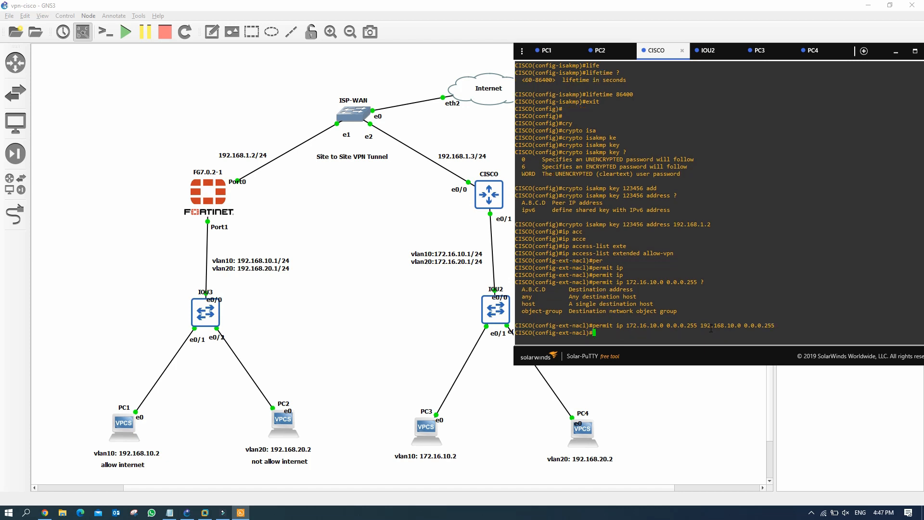
Step: Add permit rules 172.16.10.0→192.168.20.0, 172.16.20.0→192.168.10.0 and 172.16.20.0→192.168.20.0
key("Up")
key("Left")
key("Left")
key("Left")
key("Left")
key("Left")
key("Left")
key("Left")
key("Left")
key("Left")
key("Left")
key("Left")
key("Left")
key("Left")
key("BackSpace")
type("2")
key("Return")
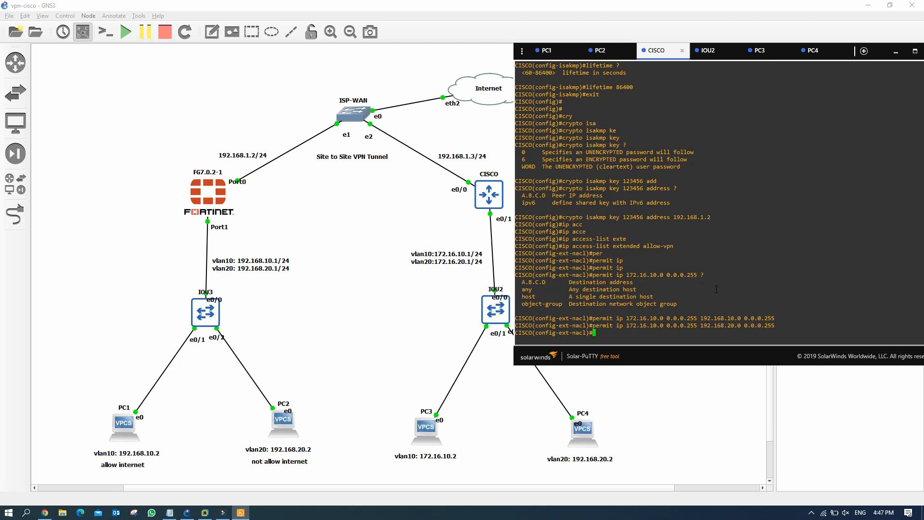
key("Up")
key("Left")
key("Left")
key("Left")
key("Left")
key("Left")
key("Left")
key("Left")
key("Left")
key("Left")
key("Left")
key("Left")
key("Left")
key("Left")
key("Left")
key("Left")
key("Left")
key("Left")
key("Left")
key("Left")
key("Left")
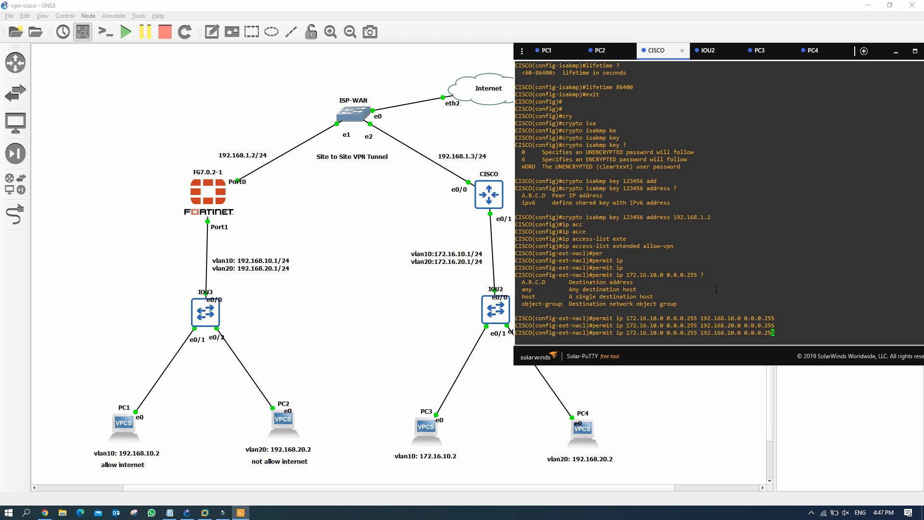
key("Left")
key("Left")
key("Left")
key("Left")
key("Left")
key("Left")
key("Left")
key("Left")
key("Left")
key("Left")
key("BackSpace")
type("2")
key("Return")
key("Up")
key("Left")
key("Left")
key("Left")
key("Left")
key("Left")
key("Left")
key("Left")
key("Left")
key("Left")
key("Left")
key("Left")
key("Left")
key("Left")
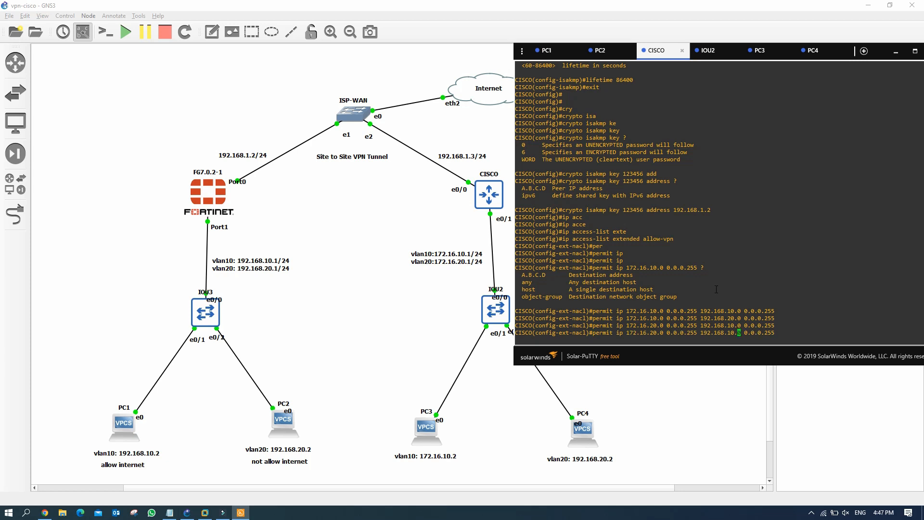
key("BackSpace")
type("2")
key("Return")
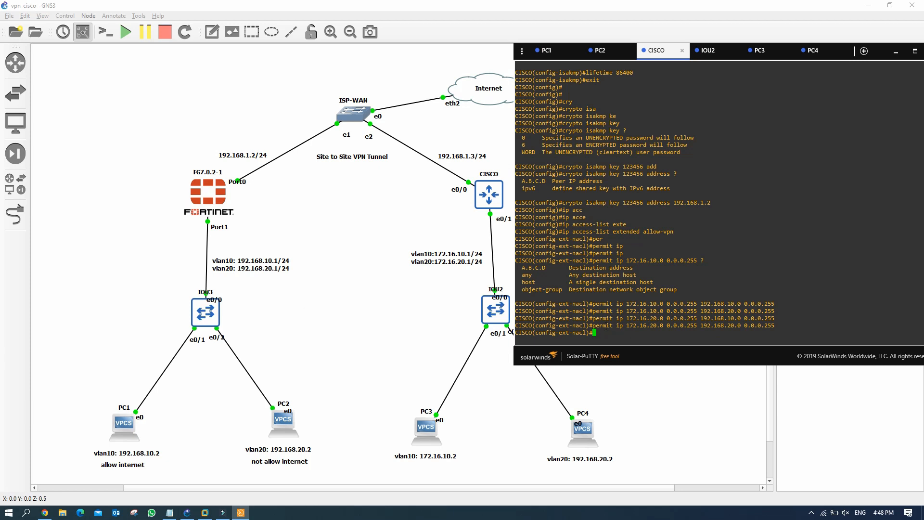
Step: Exit the allow-vpn access list and return to global configuration mode
type("exit")
key("Return")
key("Return")
key("Return")
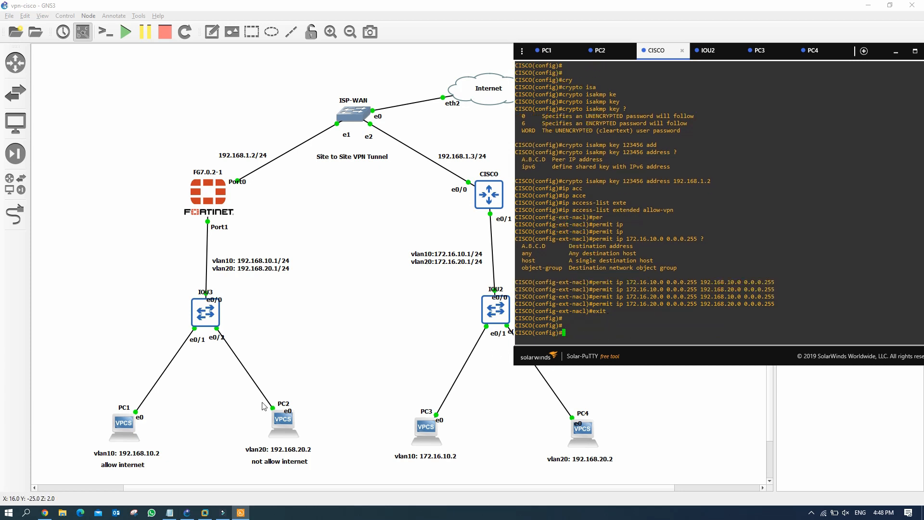
Step: Bring the VPN step notes forward and mark the allow-subnet line
left_click(169, 513)
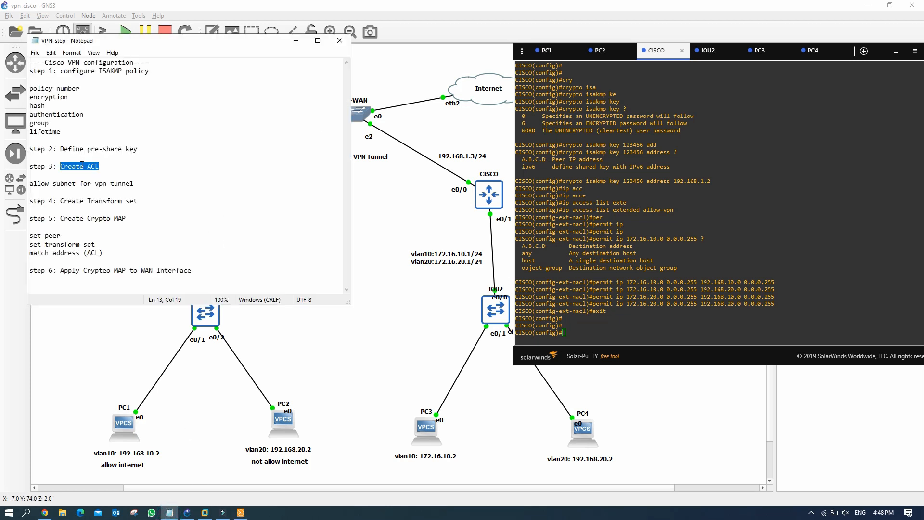
left_click(103, 172)
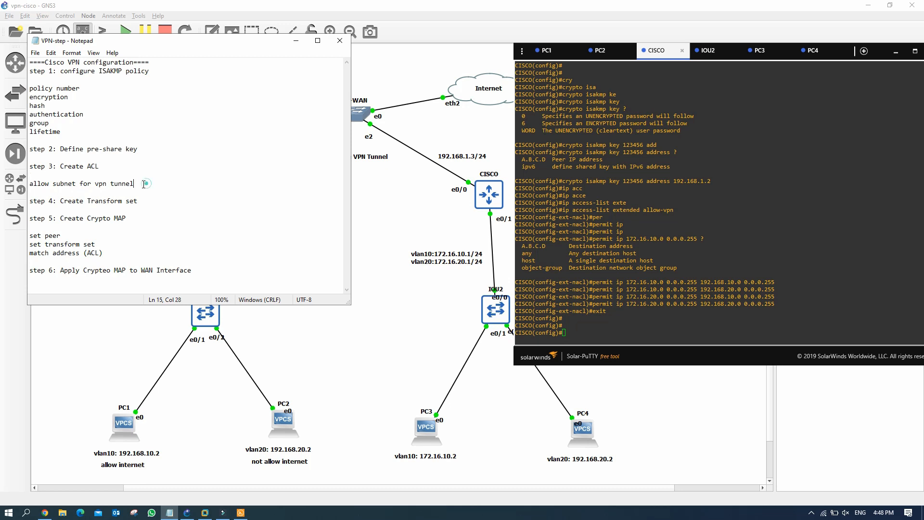
left_click_drag(145, 183, 156, 201)
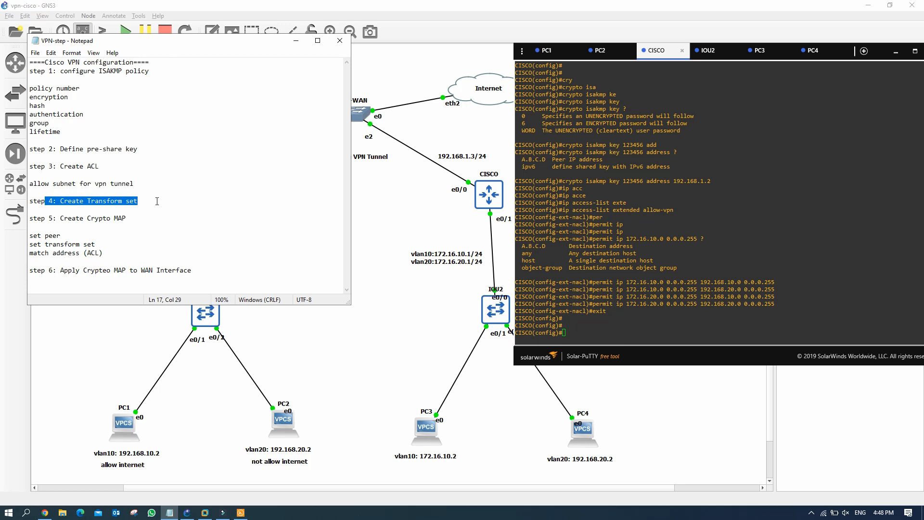
left_click(573, 325)
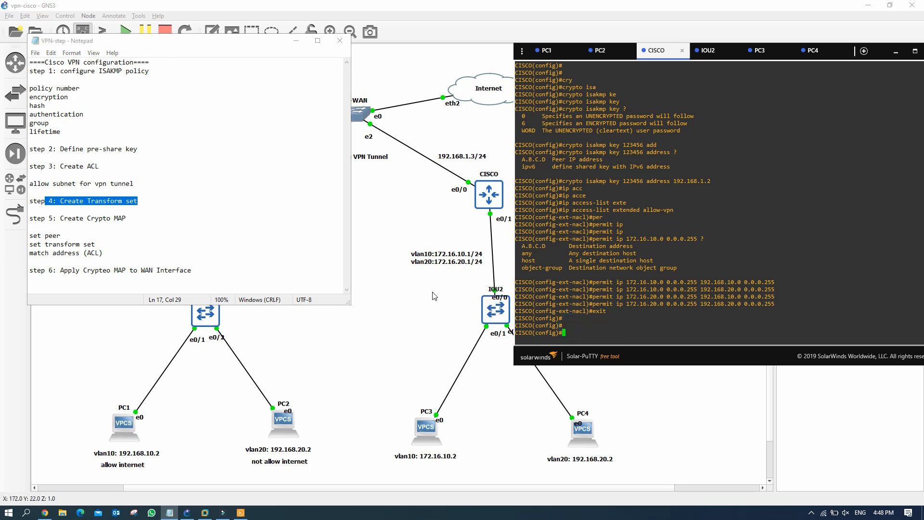
Step: Enter crypto ipsec transform-set t-vpn with esp-des encryption and esp-md5-hmac hash
type("cry")
key("Tab")
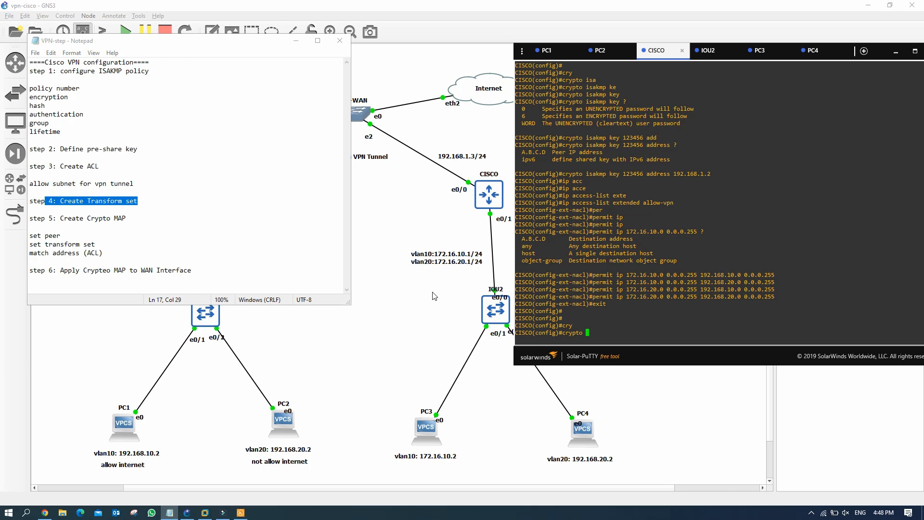
type("ipse")
key("Tab")
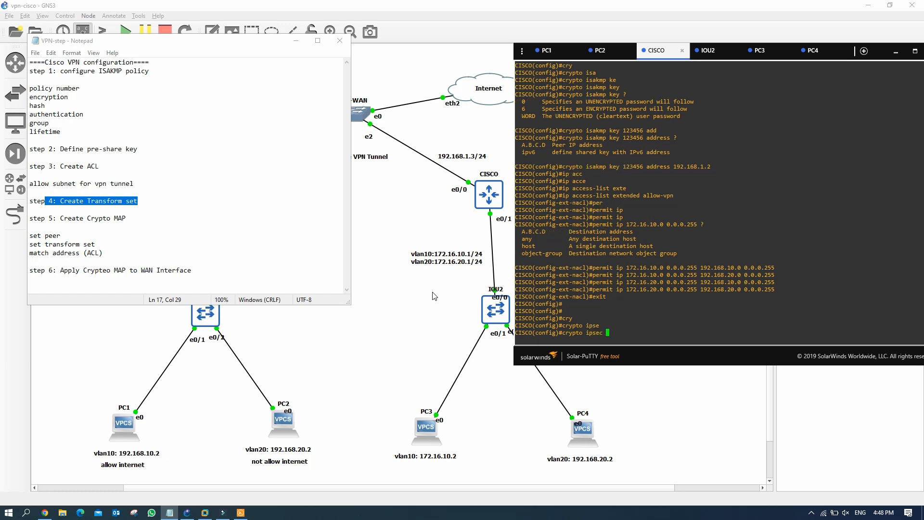
type("tra")
key("Tab")
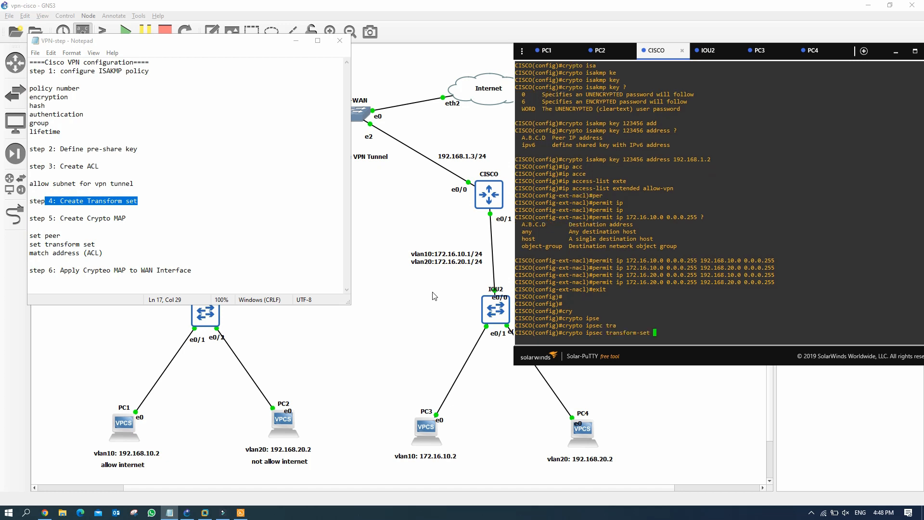
type("t-vpn es")
key("Tab")
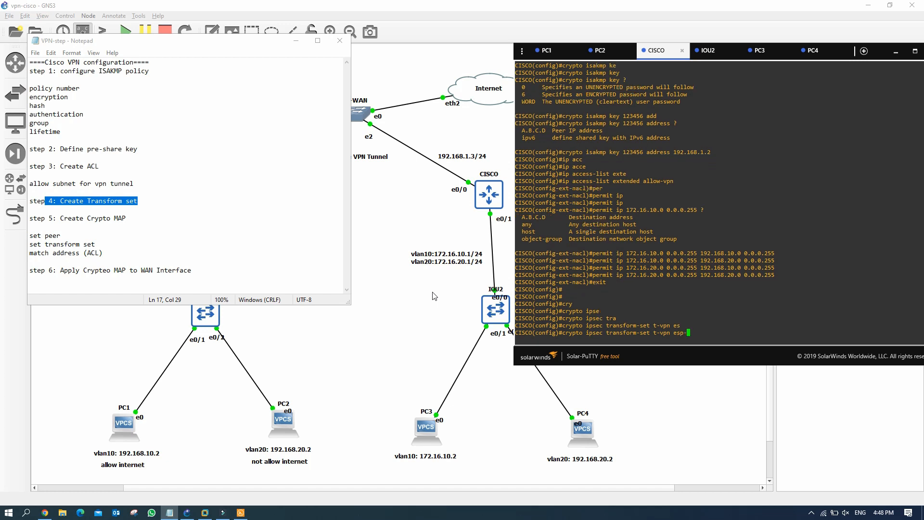
type("de")
key("Tab")
type("es")
key("Tab")
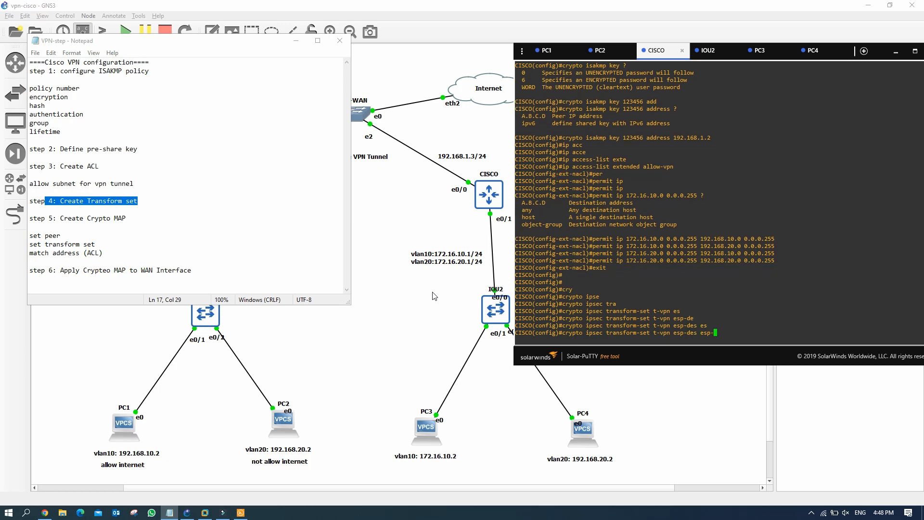
type("m")
key("Tab")
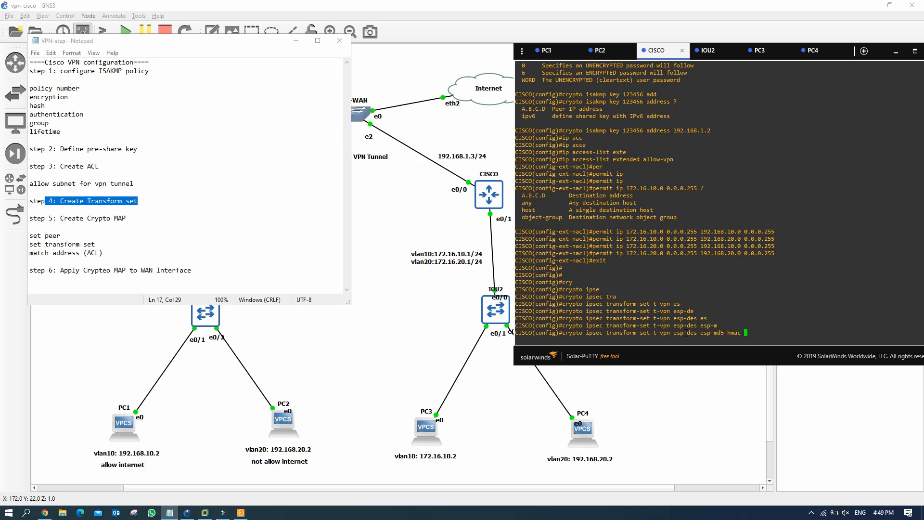
Step: Check esp-des and md5 against the ISAKMP policy, then submit the transform set
left_click_drag(674, 333, 720, 333)
scroll(638, 188, "up", 15)
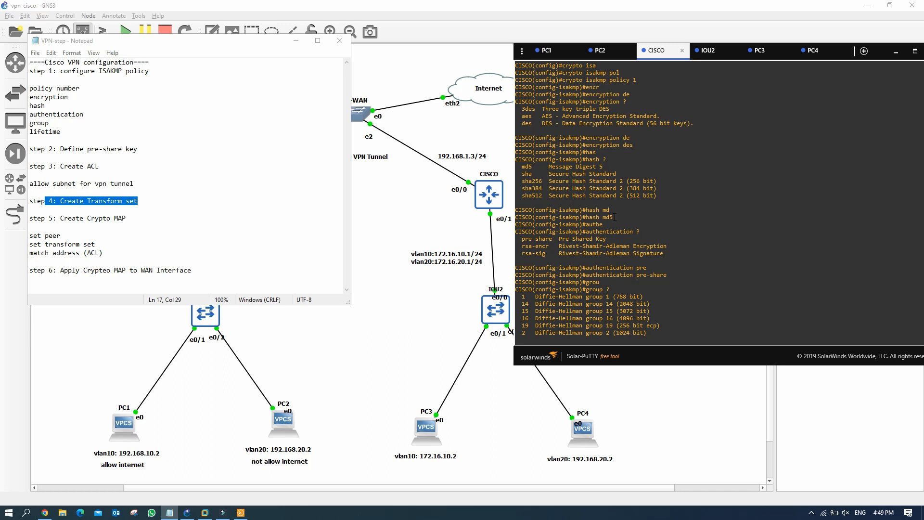
left_click_drag(617, 217, 597, 217)
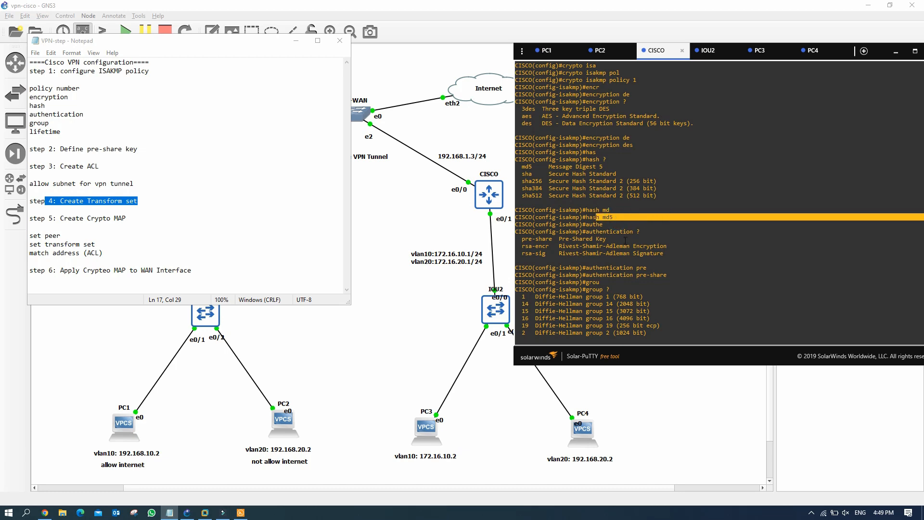
scroll(615, 196, "down", 6)
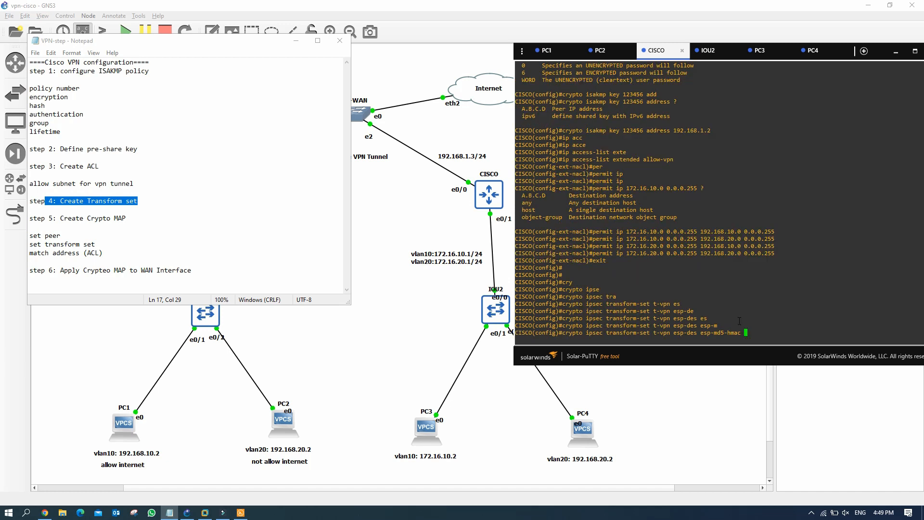
left_click(747, 329)
key("Return")
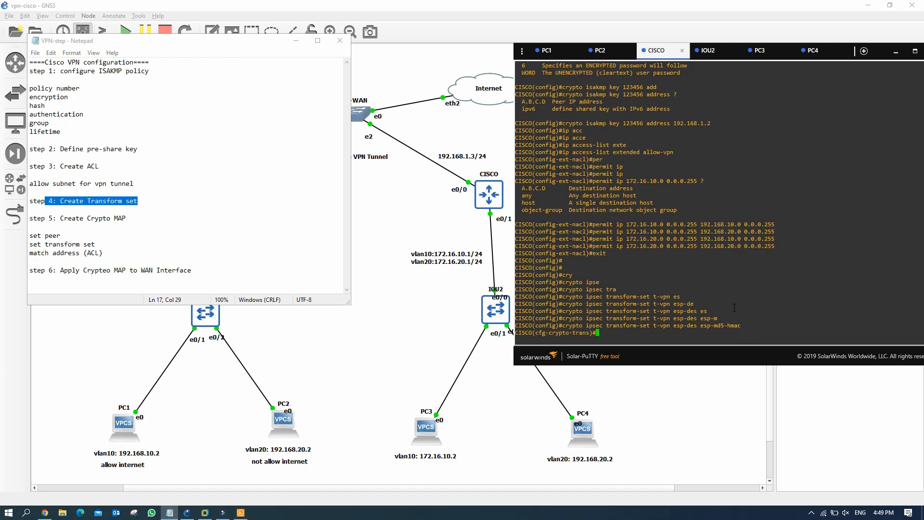
Step: Leave transform-set configuration and begin typing the crypto map command
type("exit")
key("Return")
type("cry")
key("Tab")
Step: Start crypto map vpn-map, checking the sequence-number help and trying isakmp completion
type("ma")
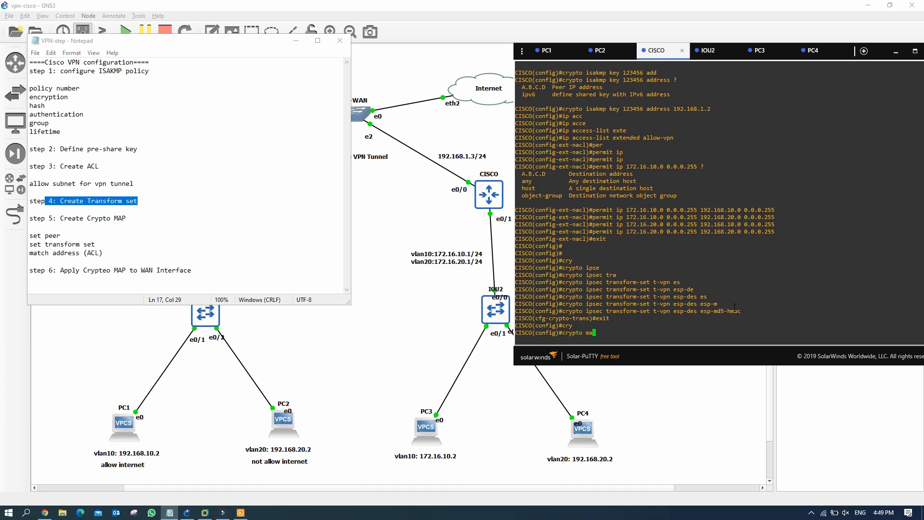
type("p")
key("Tab")
type("vpn-map")
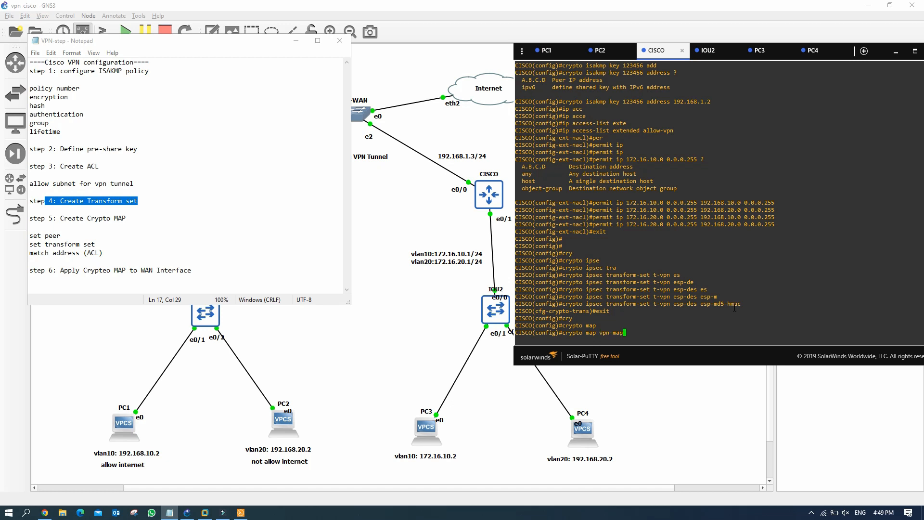
type(" ?")
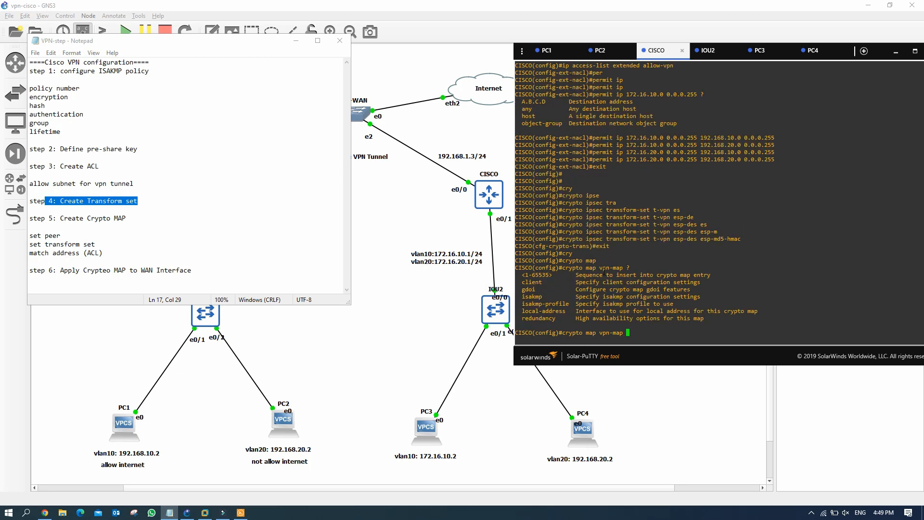
left_click_drag(601, 275, 711, 274)
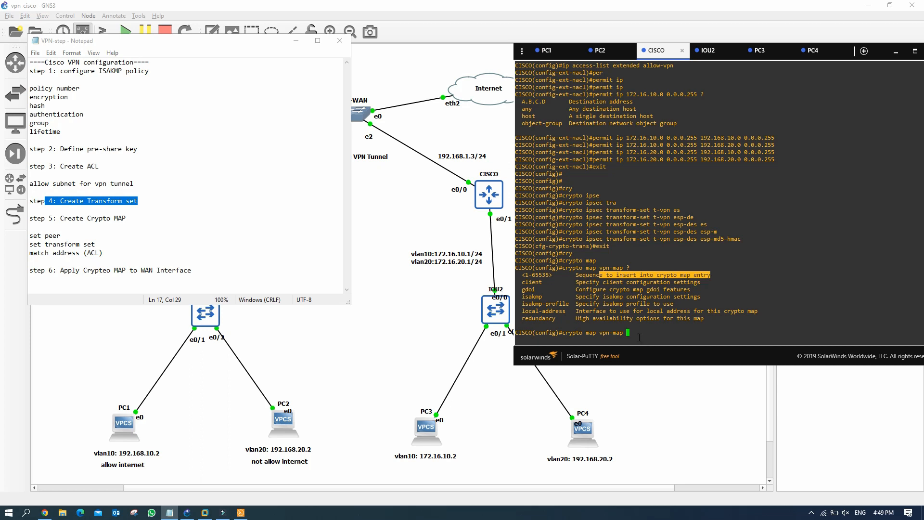
type("1 is")
key("Tab")
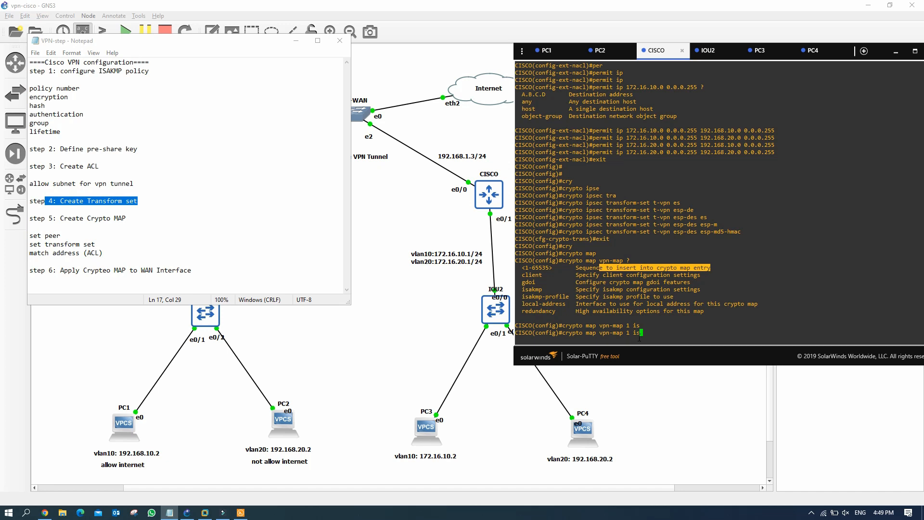
key("BackSpace")
key("BackSpace")
type("isa")
key("Tab")
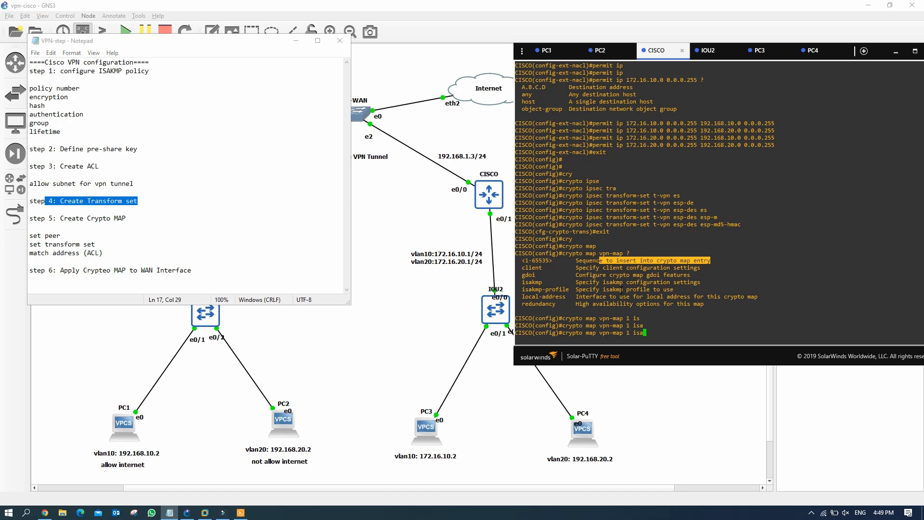
key("BackSpace")
key("BackSpace")
key("BackSpace")
type("isa")
key("Tab")
key("Tab")
key("Tab")
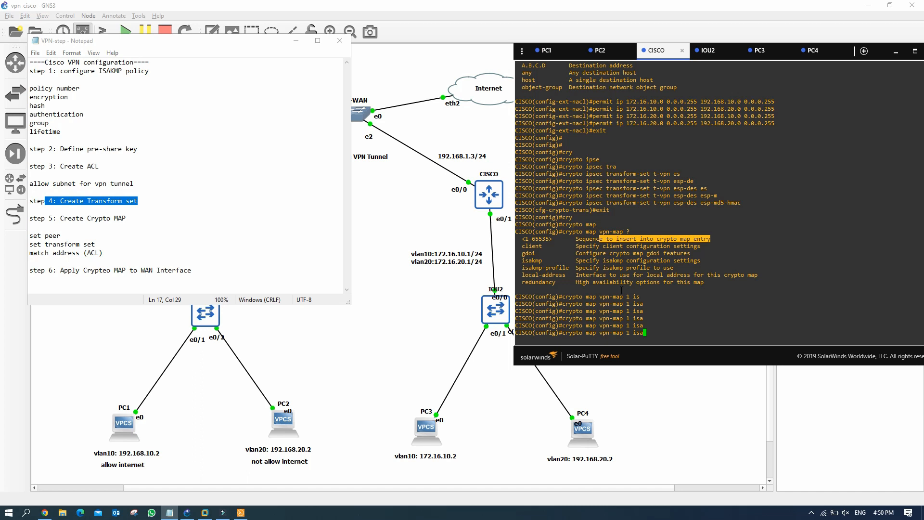
key("BackSpace")
key("BackSpace")
Step: Create vpn-map entry 1 as ipsec-isakmp and mark the set-transform-set note
type("psec-")
key("Tab")
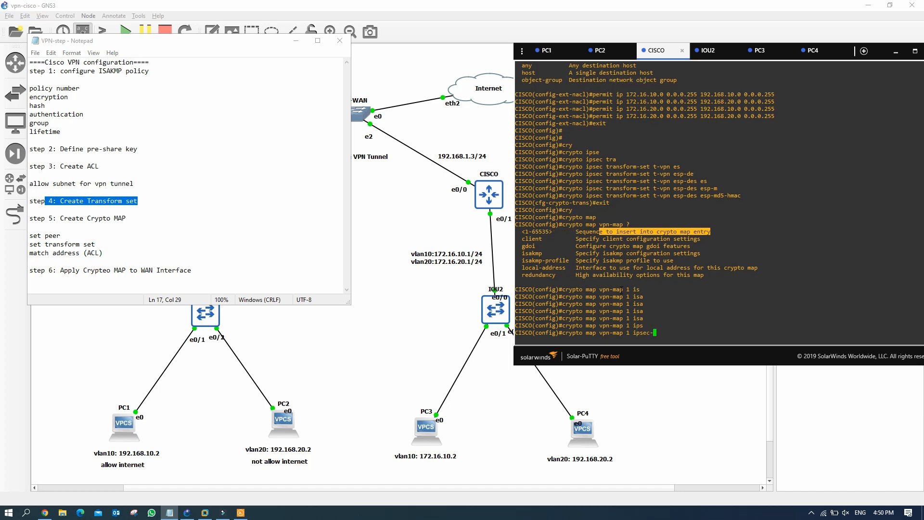
type("is")
key("Tab")
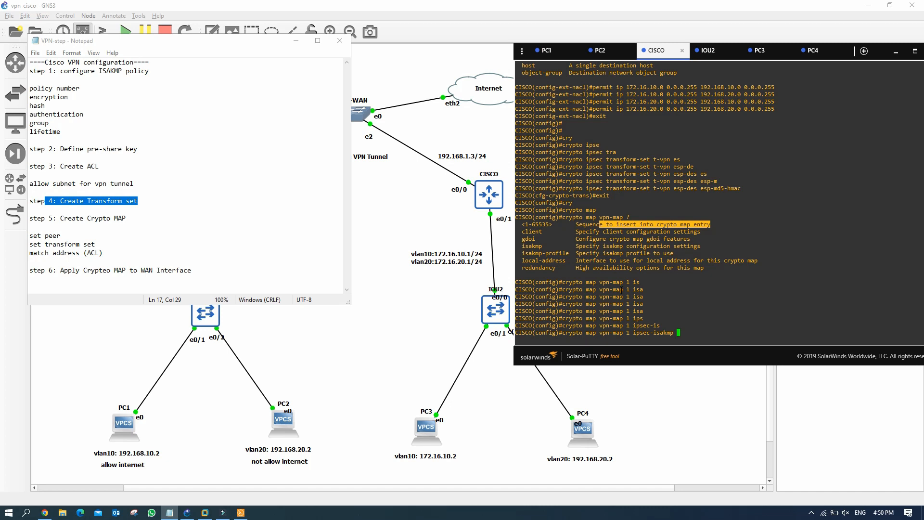
key("Return")
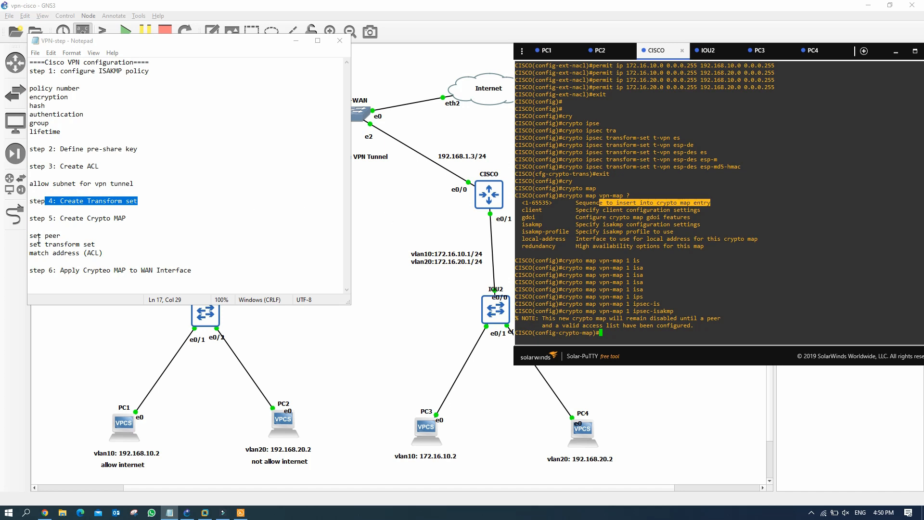
left_click_drag(45, 244, 103, 252)
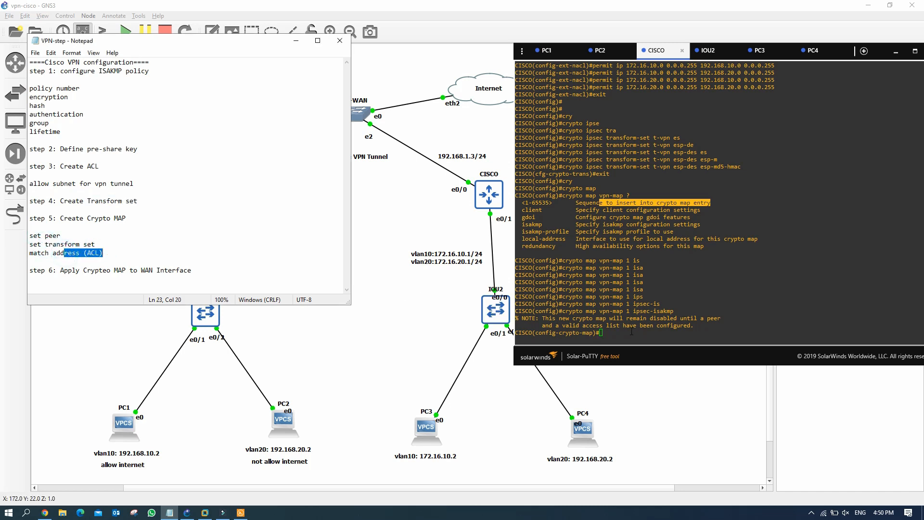
Step: Set the crypto map peer to 192.168.1.2
left_click(614, 332)
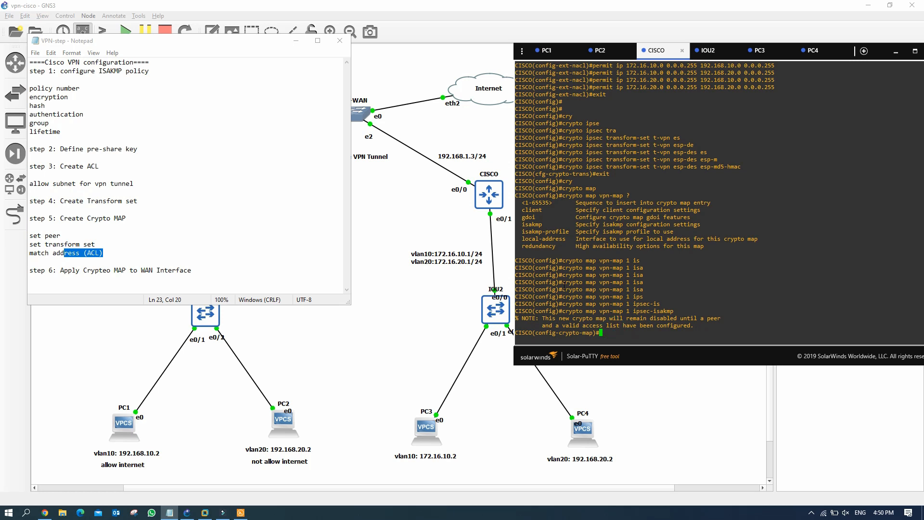
type("se")
type("t")
key("Tab")
type("pee")
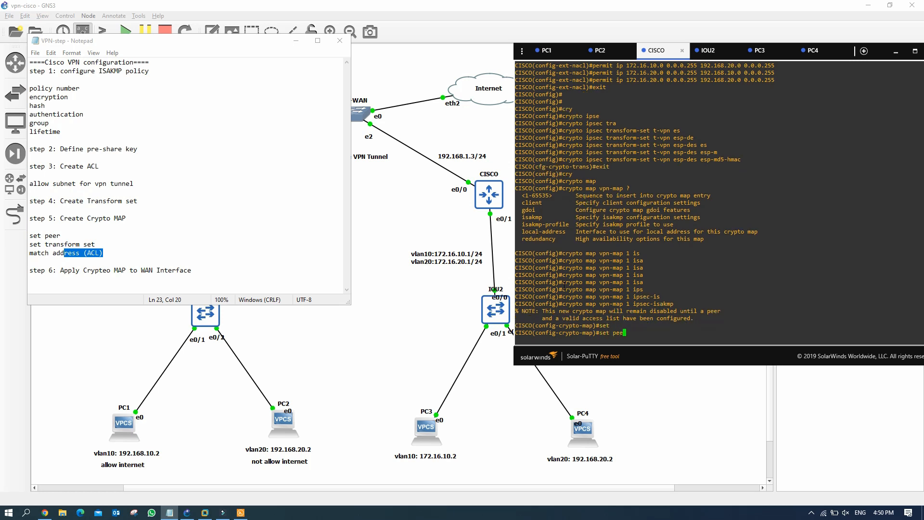
key("Tab")
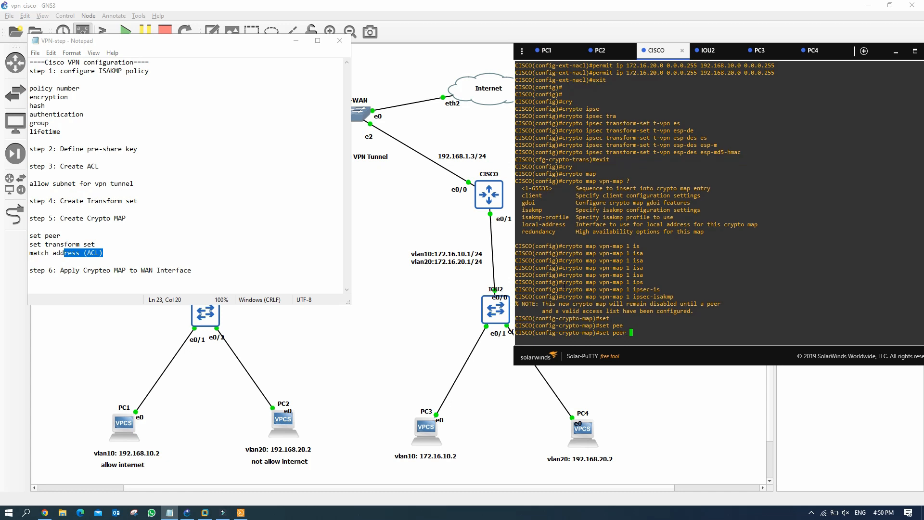
type("192.168.1.2")
key("Return")
Step: Attach transform set t-vpn to crypto map vpn-map 1
type("set")
key("Tab")
type("tran")
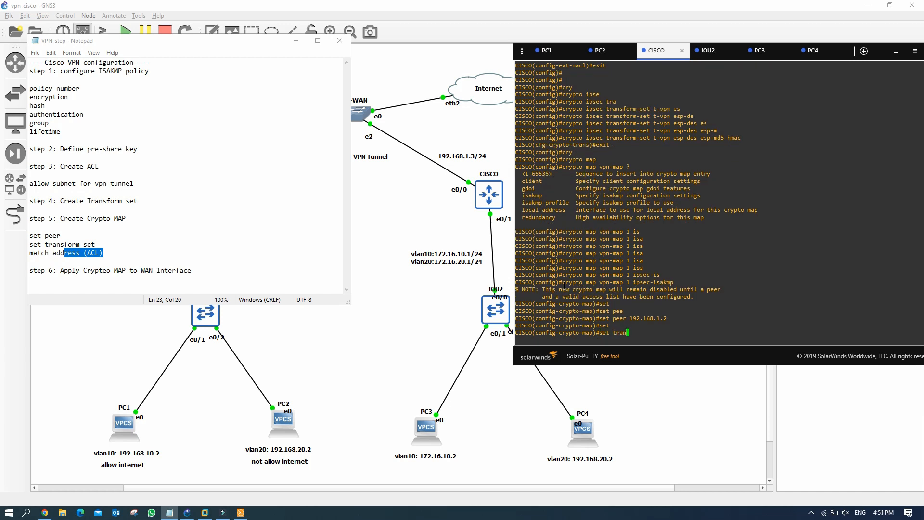
key("Tab")
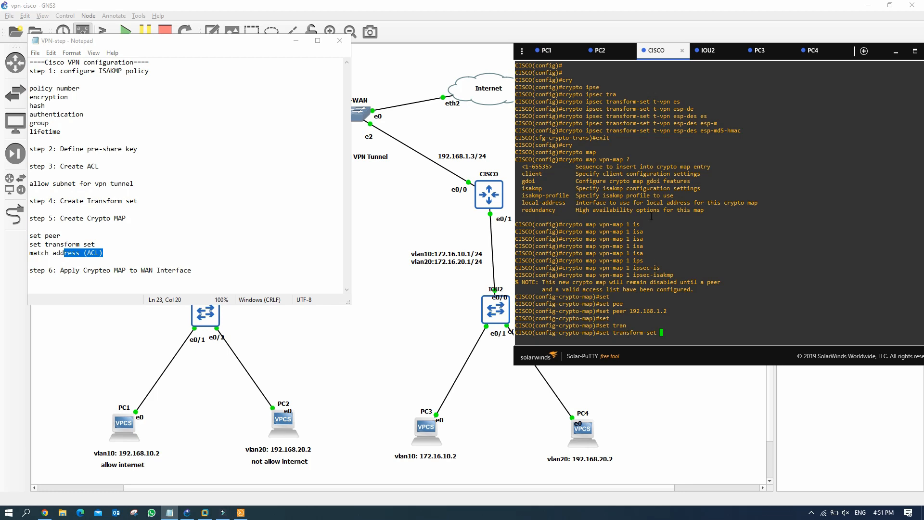
scroll(630, 206, "up", 6)
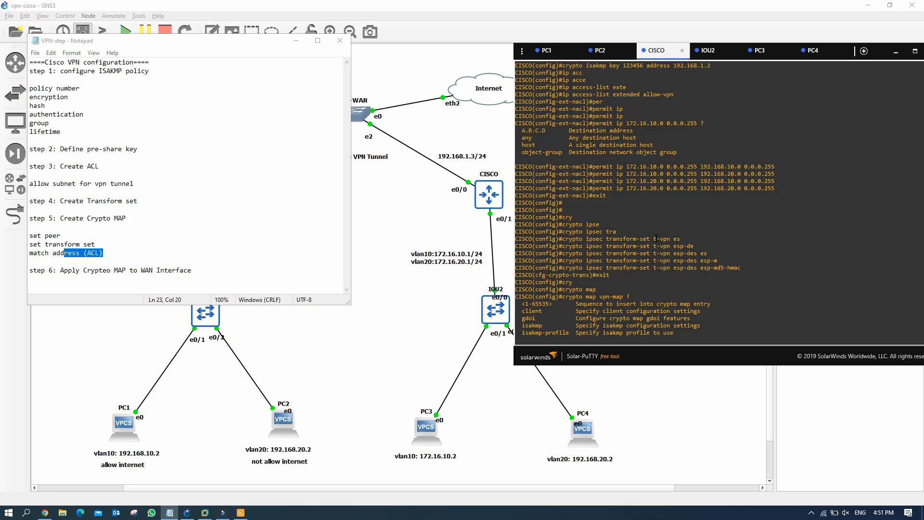
left_click_drag(654, 238, 670, 238)
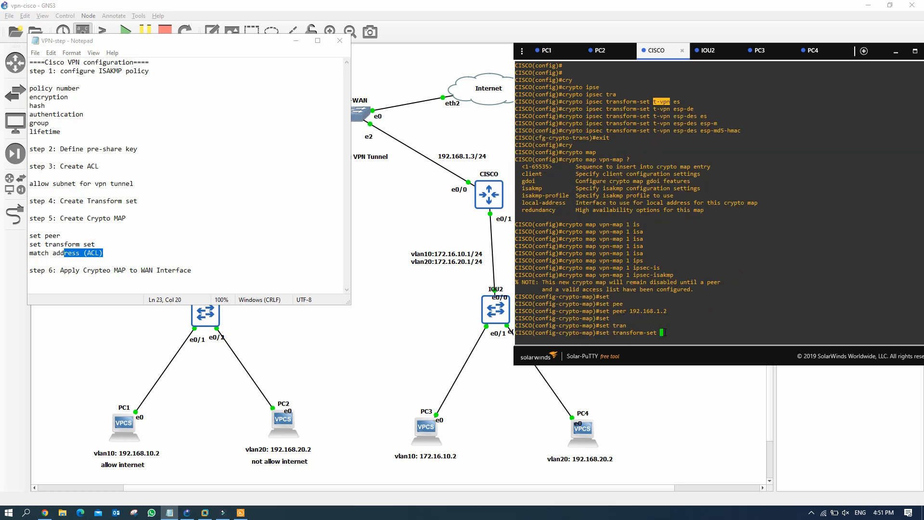
right_click(664, 332)
key("Return")
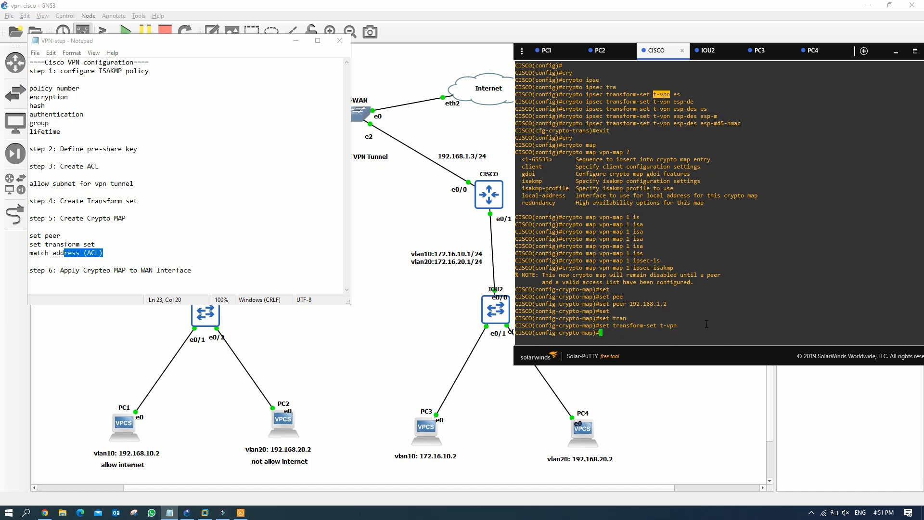
Step: Match access list allow-vpn in the crypto map and end configuration mode
type("mat")
key("Tab")
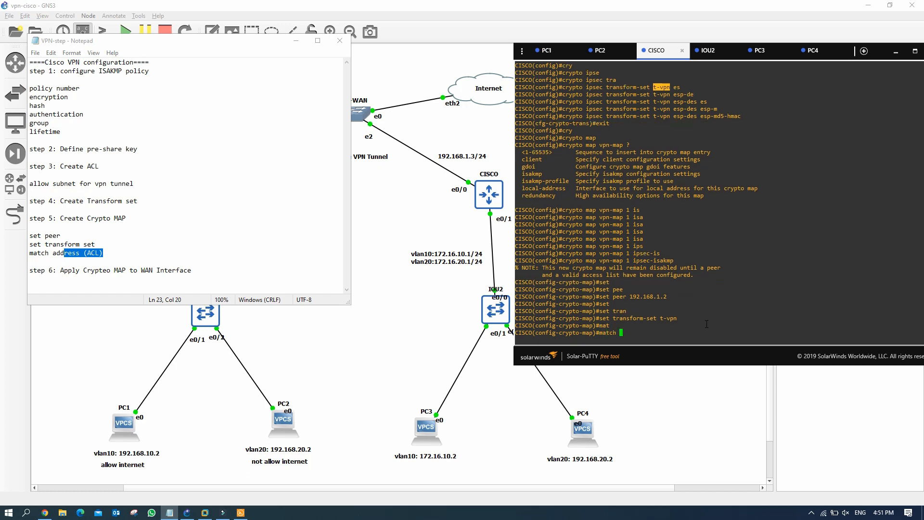
type("add")
key("Tab")
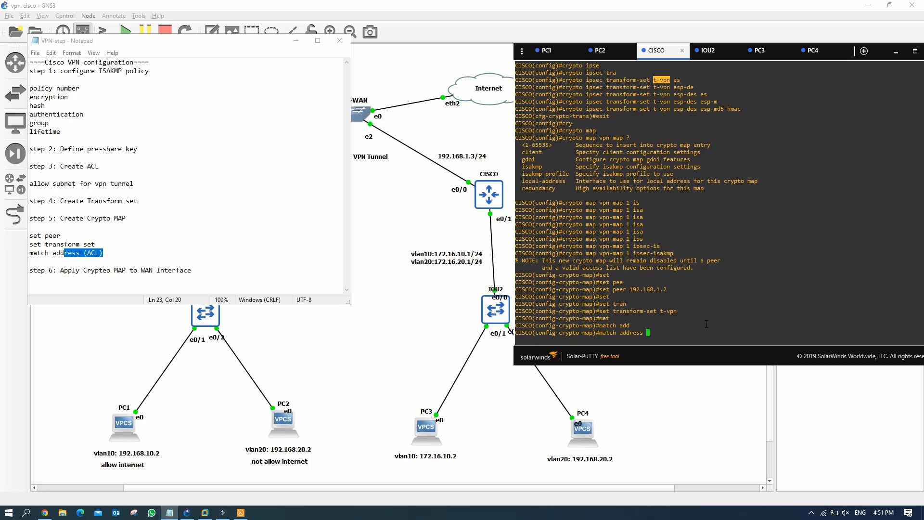
left_click(87, 254)
scroll(634, 286, "up", 12)
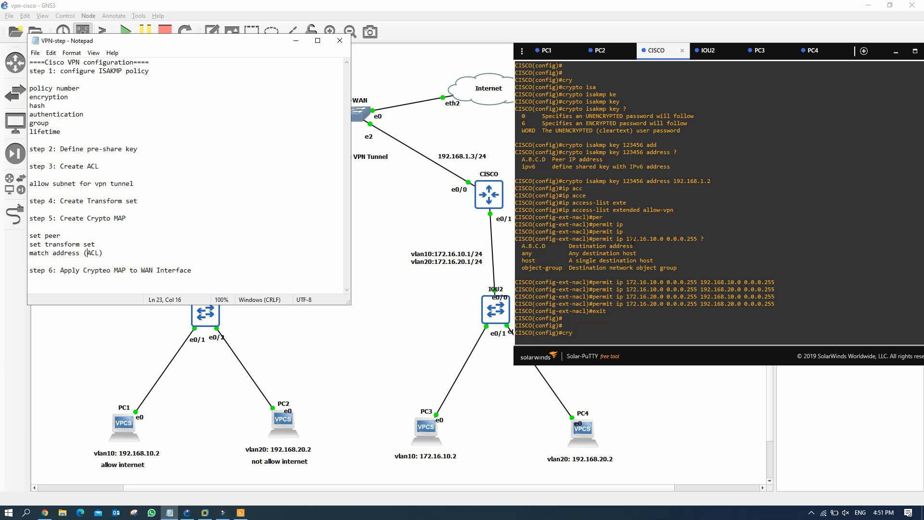
left_click_drag(644, 209, 672, 212)
key("super+c")
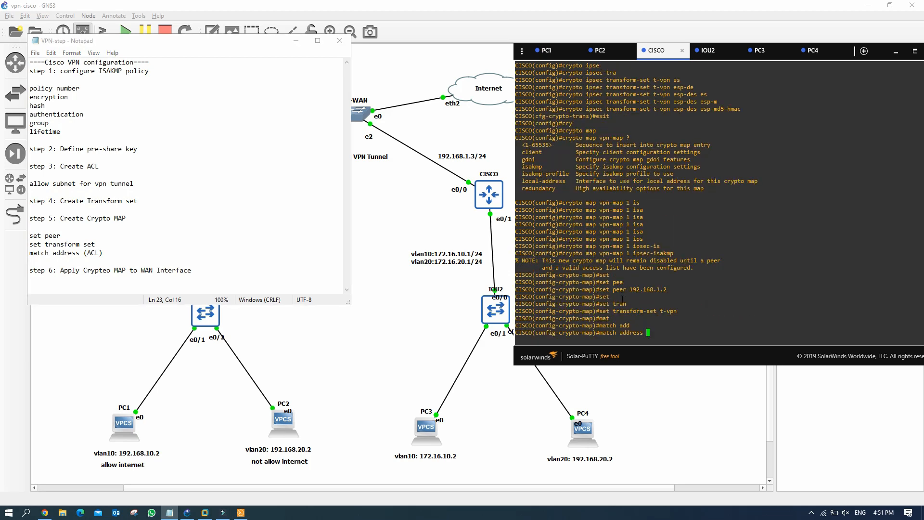
left_click(649, 332)
right_click(650, 332)
key("Return")
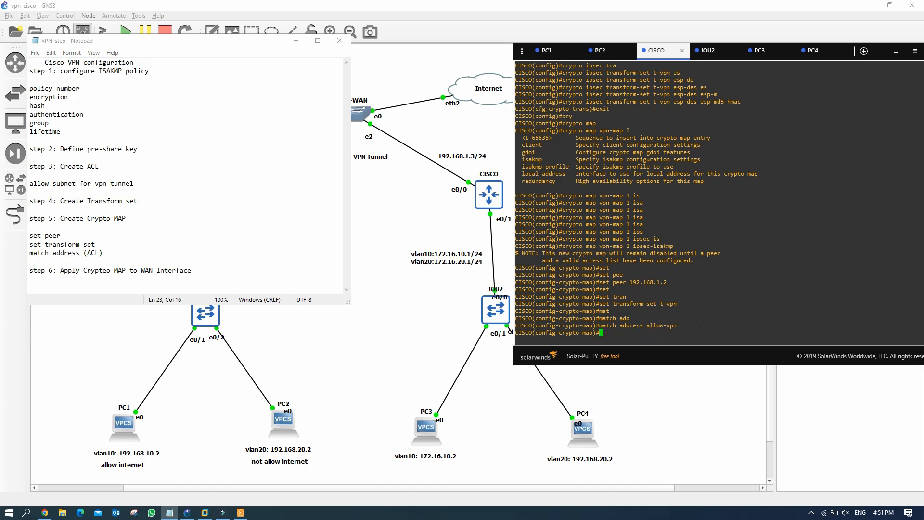
type("end")
key("Return")
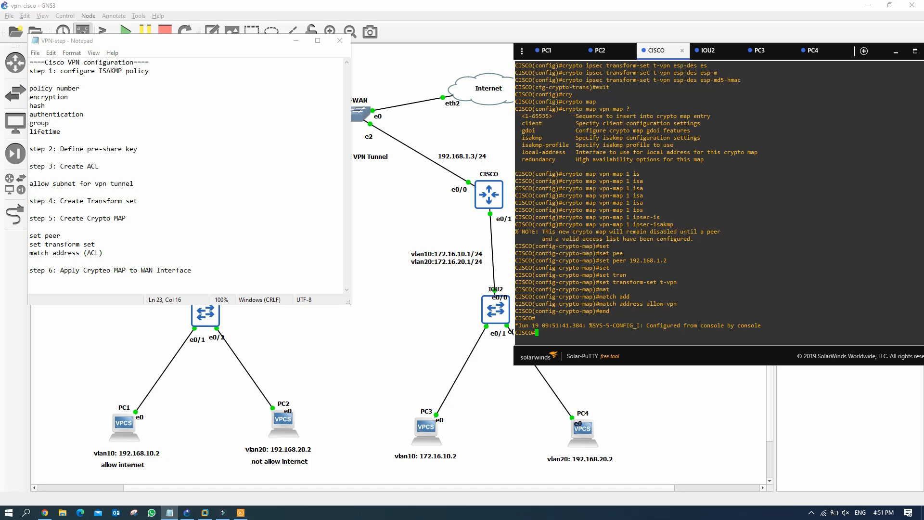
Step: Enter global configuration with conf t and select WAN interface e0/0
type("conf t")
key("Return")
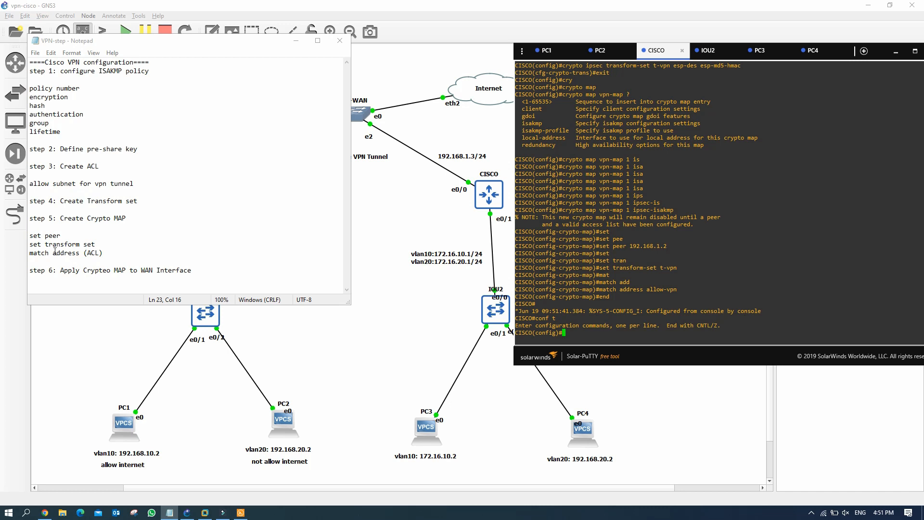
left_click_drag(56, 270, 193, 270)
left_click(516, 205)
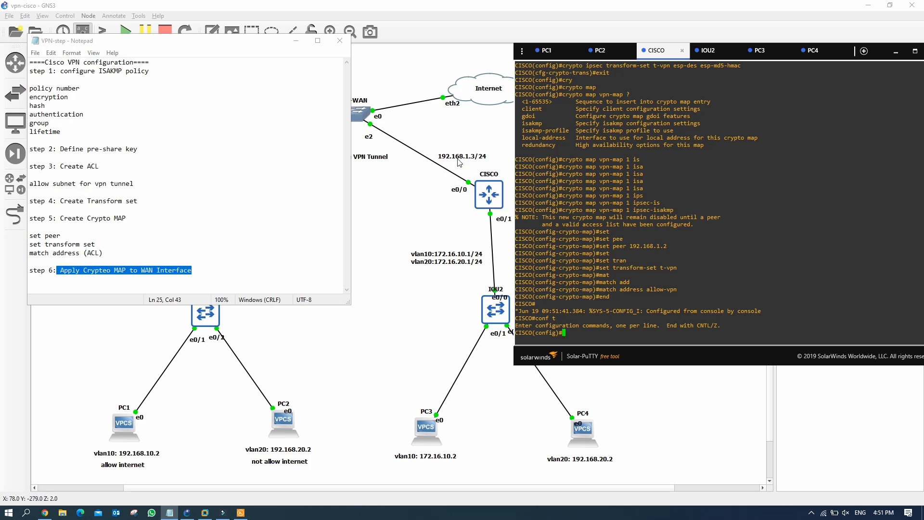
type("int e0/0")
key("Return")
Step: Apply crypto map vpn-map to interface e0/0
type("cry")
key("Tab")
type("ma")
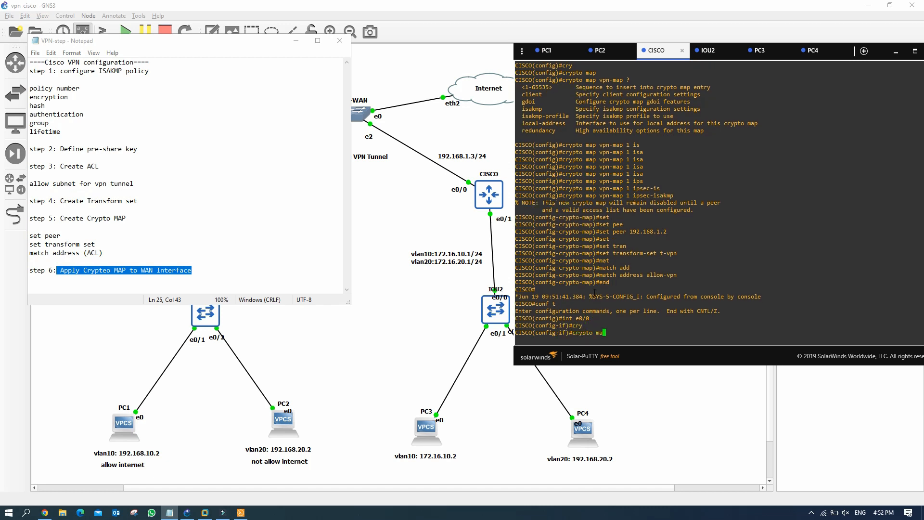
key("Tab")
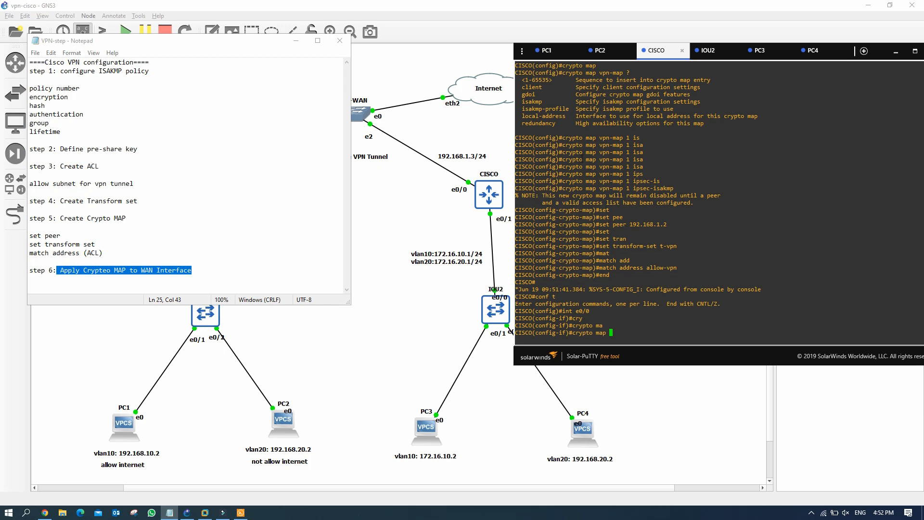
left_click_drag(600, 137, 620, 138)
right_click(651, 318)
key("Return")
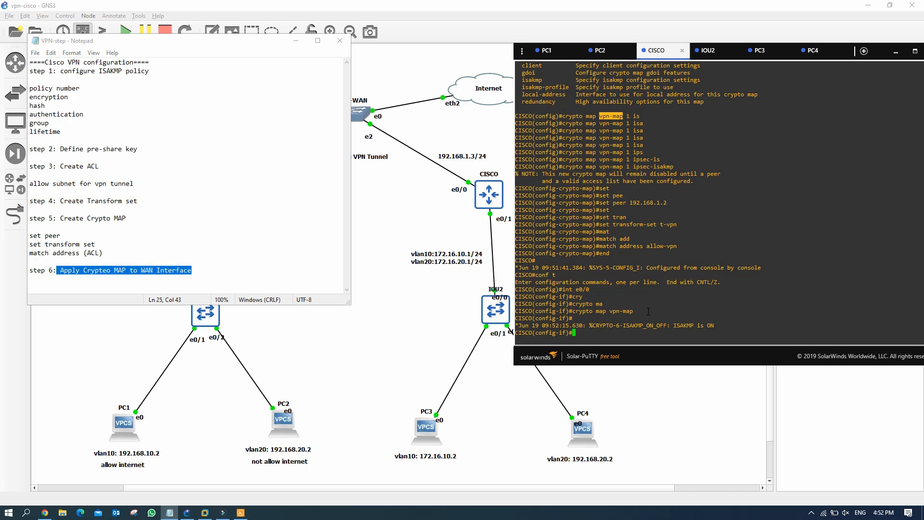
Step: Exit configuration and save the router configuration with wr
type("end")
key("Return")
type("wr")
key("Return")
key("Return")
key("Return")
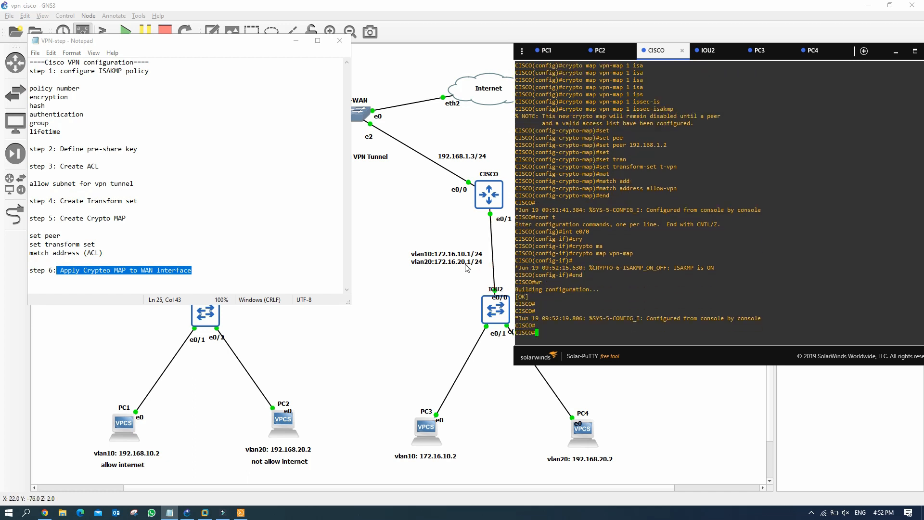
Step: Page through sh run output covering the crypto, interface and access-list sections
type("sh run")
key("Return")
key("Return")
key("Return")
key("Return")
key("Return")
key("Return")
key("Return")
key("Return")
key("Return")
key("Return")
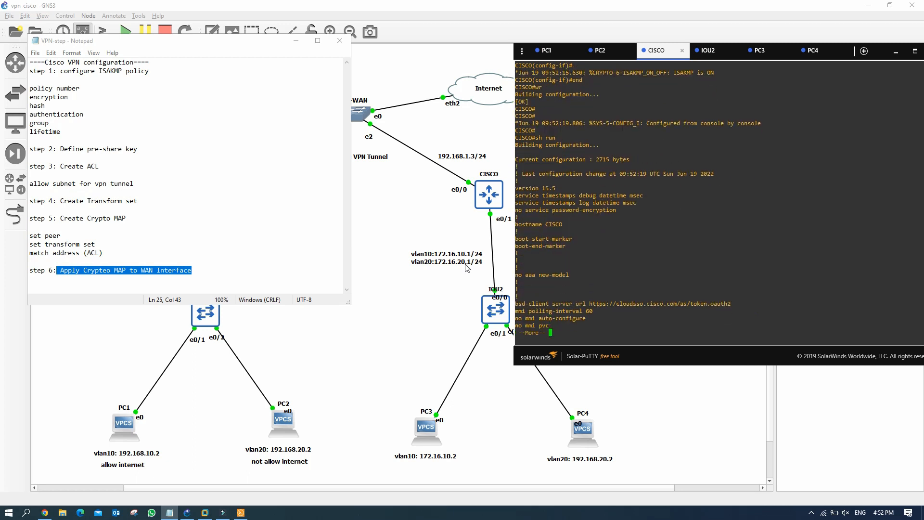
key("Return")
key("Return")
key("Return")
key("Return")
key("Return")
key("Return")
key("Return")
key("Return")
key("Return")
key("Return")
key("Return")
key("Return")
key("Return")
key("Return")
key("Return")
key("Return")
key("Return")
key("Return")
key("Return")
key("Return")
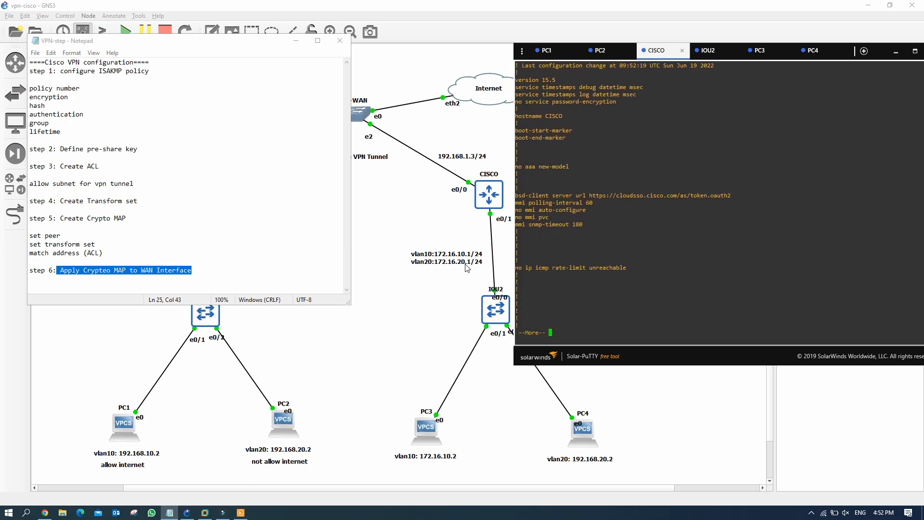
key("Return")
key("Return")
key("Return")
key("Return")
key("Return")
key("Return")
key("Return")
key("Return")
key("Return")
key("Return")
key("Return")
key("Return")
key("Return")
key("Return")
key("Return")
key("Return")
key("Return")
key("Return")
key("Return")
key("Return")
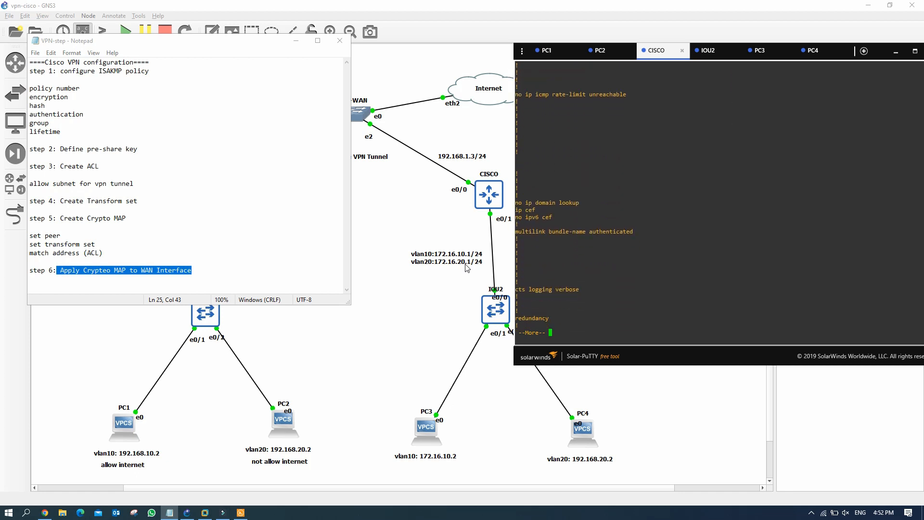
key("Return")
key("Return")
key("Return")
key("Return")
key("Return")
key("Return")
key("Return")
key("Return")
key("Return")
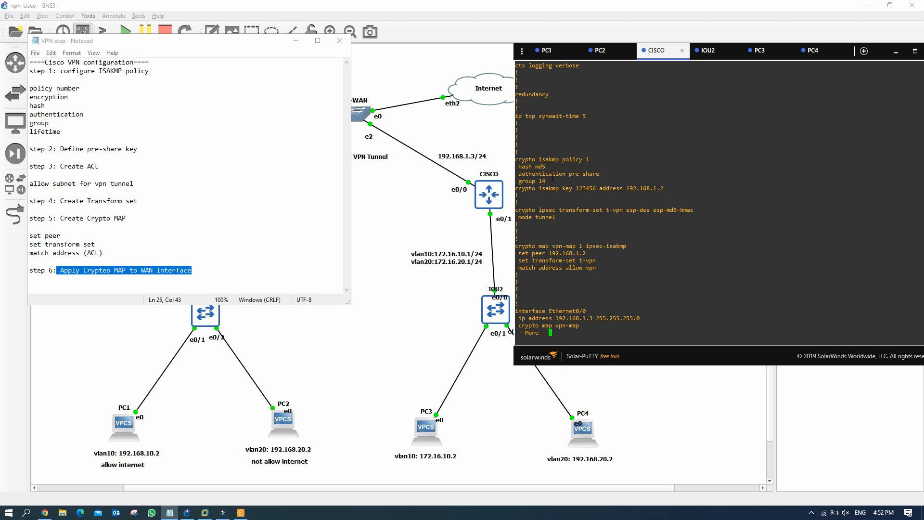
key("Return")
key("Return")
key("Return")
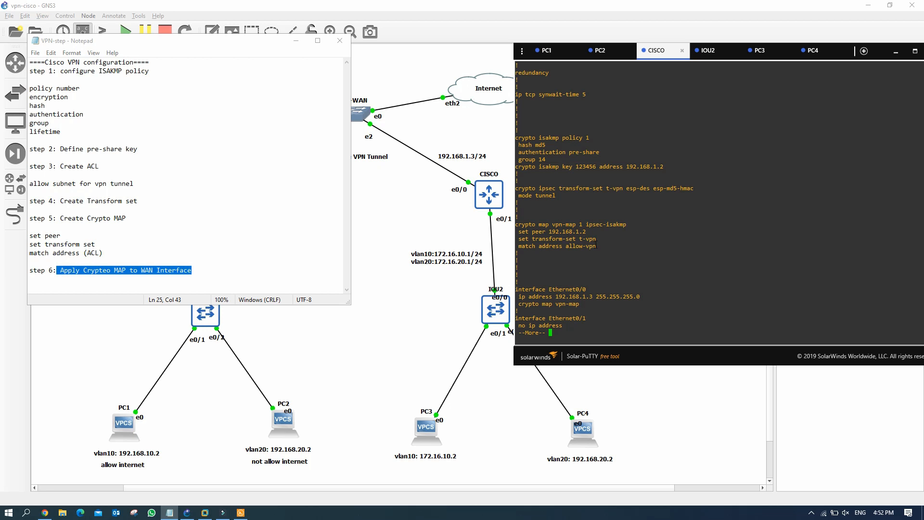
key("Return")
key("Return")
key("Return")
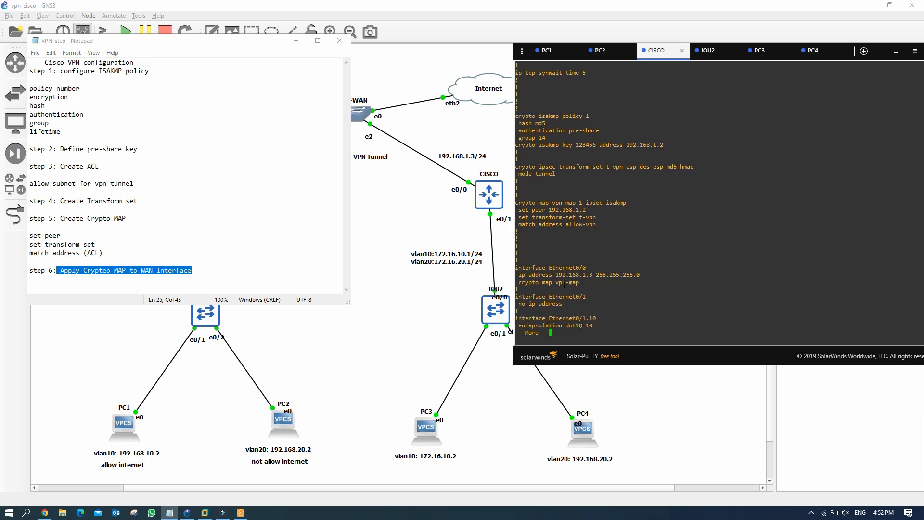
key("Return")
key("Return")
key("Return")
key("Return")
key("Return")
key("Return")
key("Return")
key("Return")
key("Return")
key("Return")
key("Return")
key("Return")
key("Return")
key("Return")
key("Return")
key("Return")
key("Return")
key("Return")
key("Return")
key("Return")
key("Return")
key("Return")
key("Return")
key("Return")
key("Return")
key("Return")
key("Return")
key("Return")
key("Return")
key("Return")
key("Return")
key("Return")
key("Return")
key("Return")
key("Return")
key("Return")
key("Return")
key("Return")
key("Return")
key("Return")
key("Return")
key("Return")
key("Return")
key("Return")
key("Return")
key("Return")
key("Return")
key("Return")
key("Return")
key("Return")
key("Return")
key("Return")
key("Return")
key("Return")
key("Return")
key("Return")
key("Return")
key("Return")
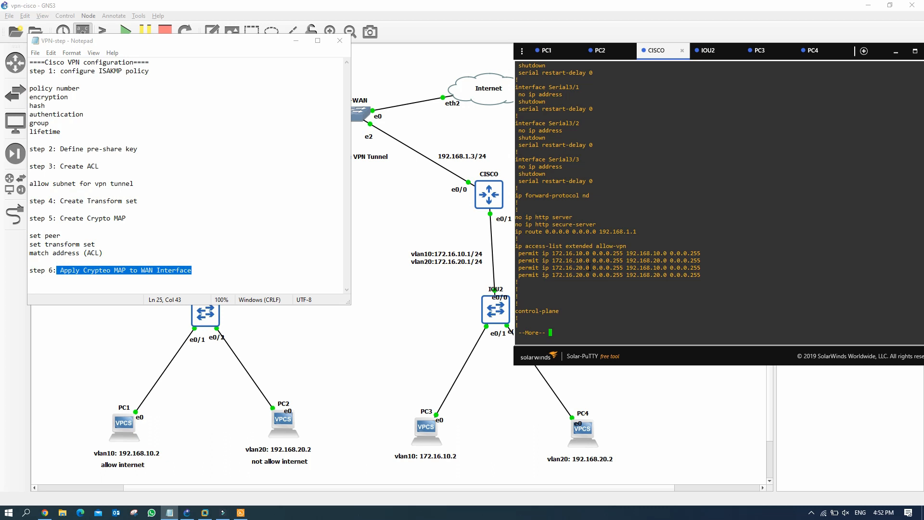
key("Return")
key("Return")
key("Return")
key("Return")
key("Return")
key("Return")
key("Return")
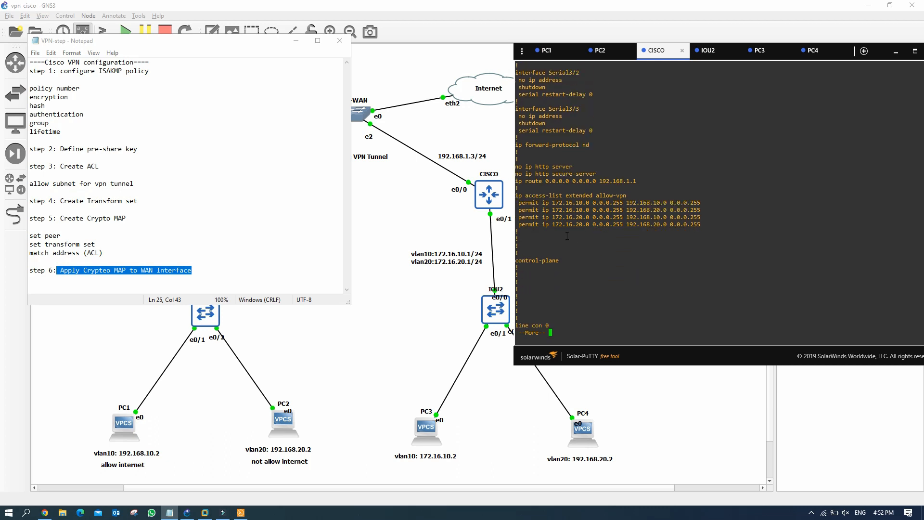
key("Return")
key("Return")
key("Return")
key("Return")
key("Return")
key("Return")
key("Return")
key("Return")
key("Return")
key("Return")
key("Return")
key("Return")
key("Return")
key("Return")
key("Return")
key("Return")
key("Return")
key("Return")
key("Return")
key("Return")
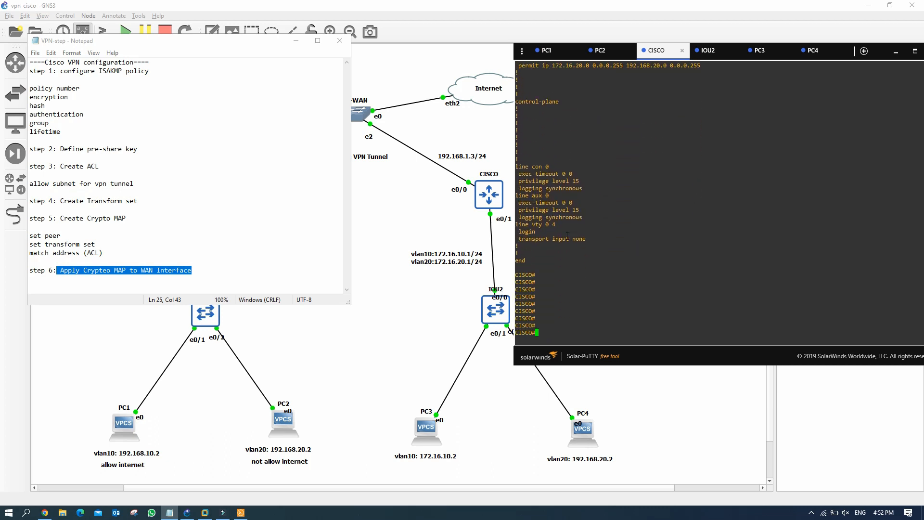
key("Return")
key("Return")
key("Return")
Step: Clear a mistaken entry and type show crypto map at the prompt
type("vpn-map")
key("BackSpace")
key("BackSpace")
key("BackSpace")
key("BackSpace")
key("BackSpace")
key("BackSpace")
key("BackSpace")
type("sh cry")
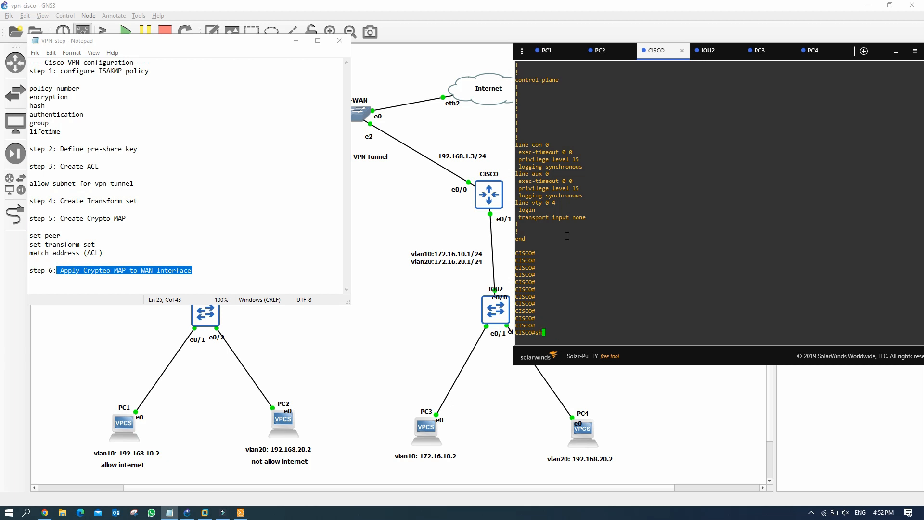
key("Tab")
type("ma")
key("Tab")
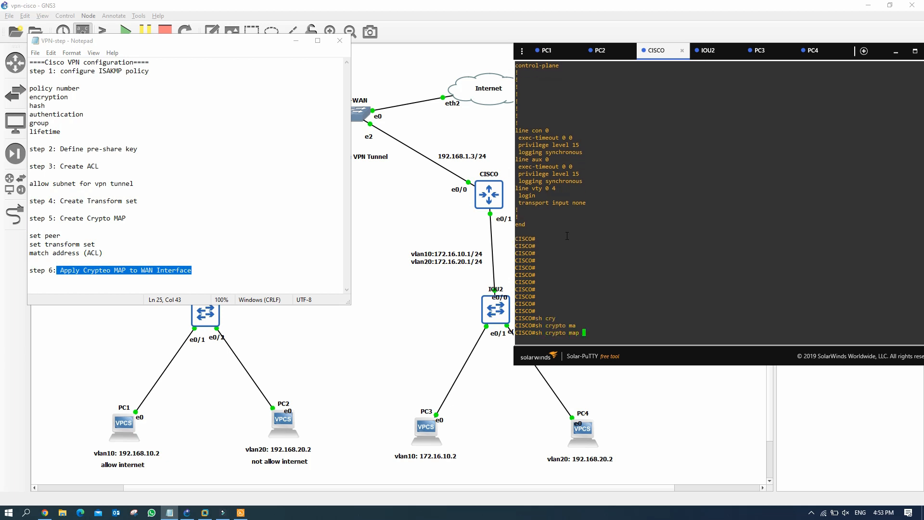
Step: Review the crypto map output: vpn-map entry, allow-vpn ACL and SA lifetime values
key("Return")
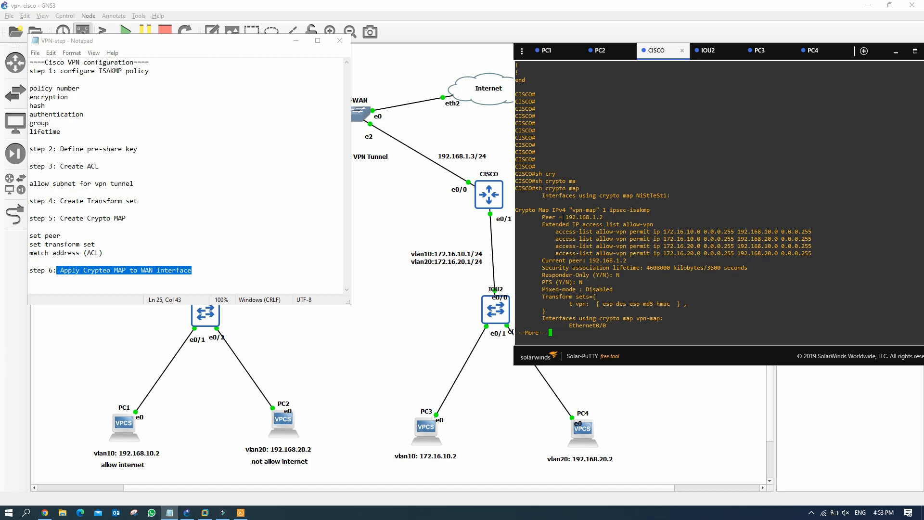
left_click_drag(537, 210, 654, 210)
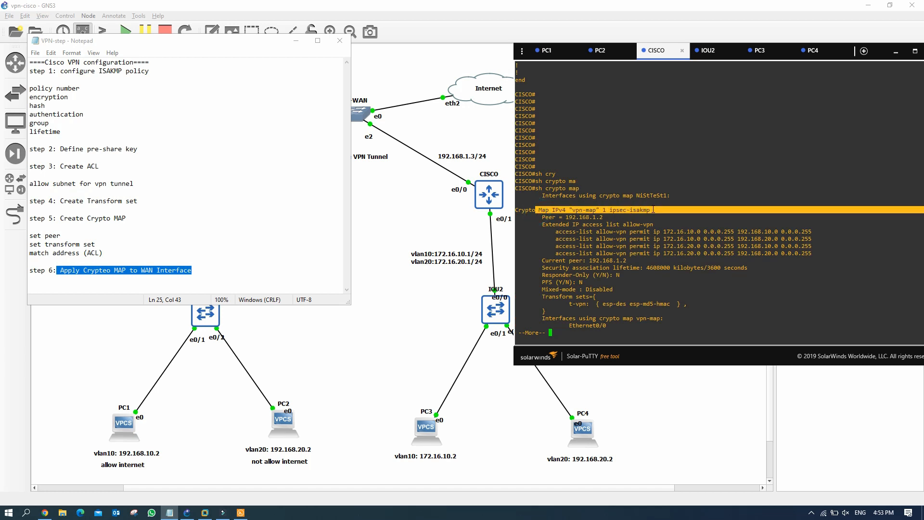
left_click_drag(542, 224, 657, 225)
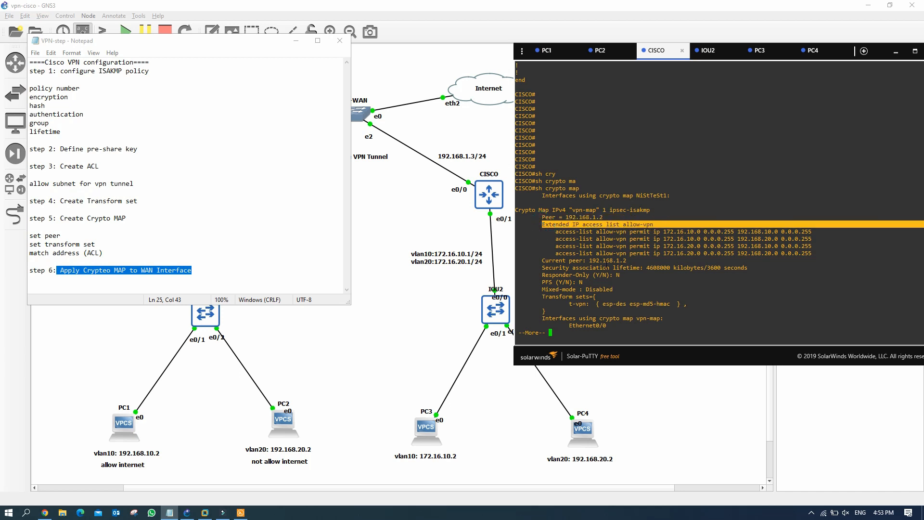
left_click_drag(589, 267, 740, 267)
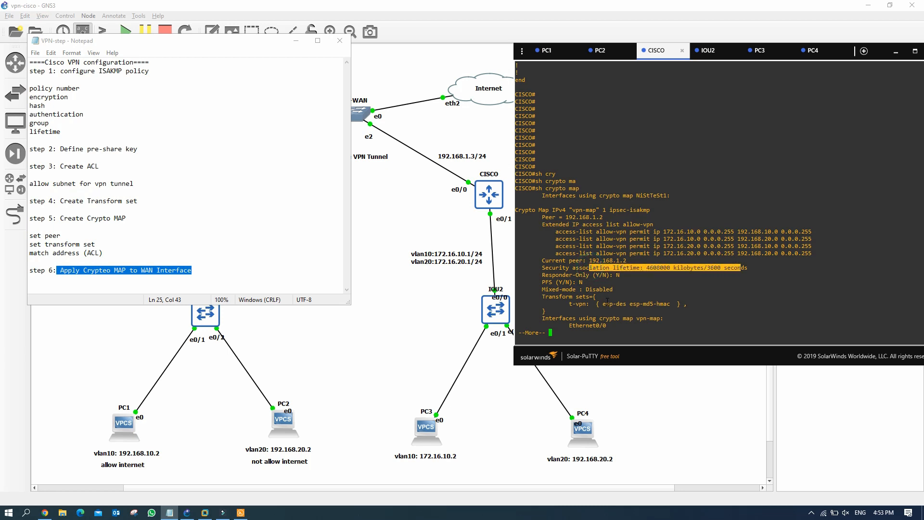
left_click(563, 333)
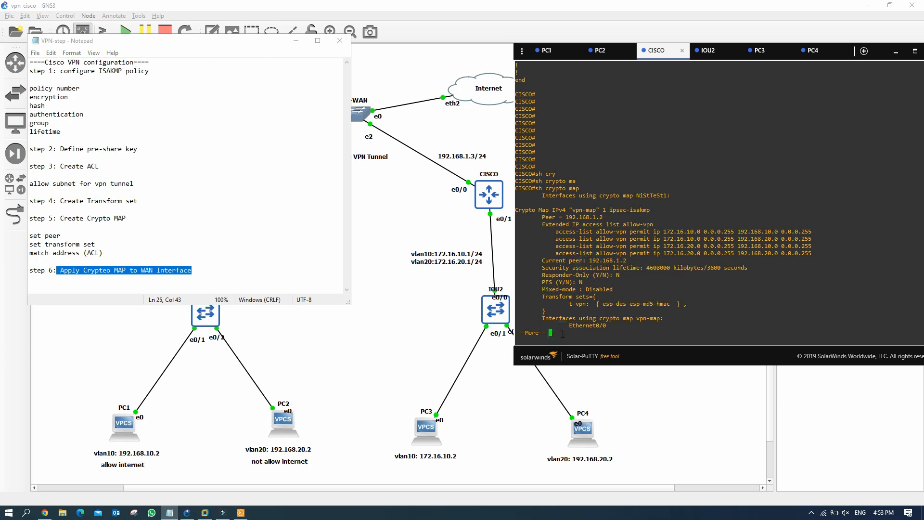
key("Return")
key("Return")
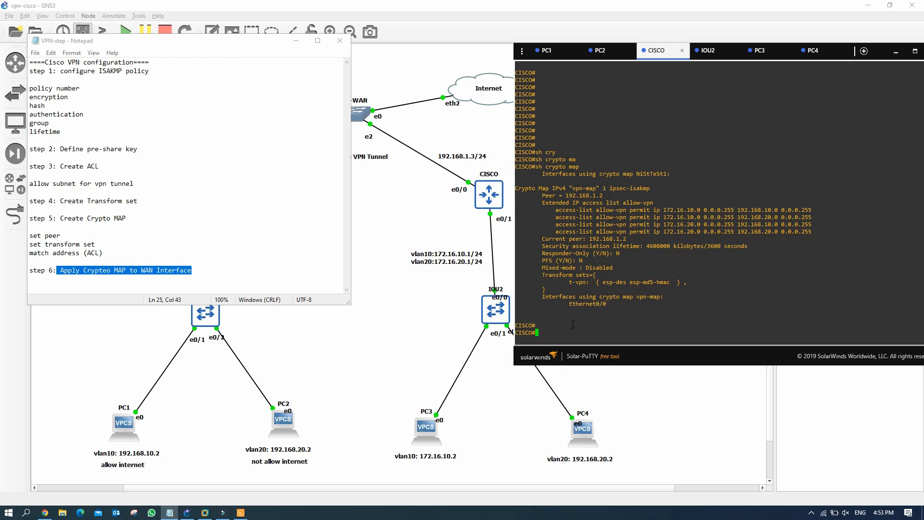
Step: Run show crypto session and confirm status DOWN with Active SAs: 0
type("sh cry")
key("Tab")
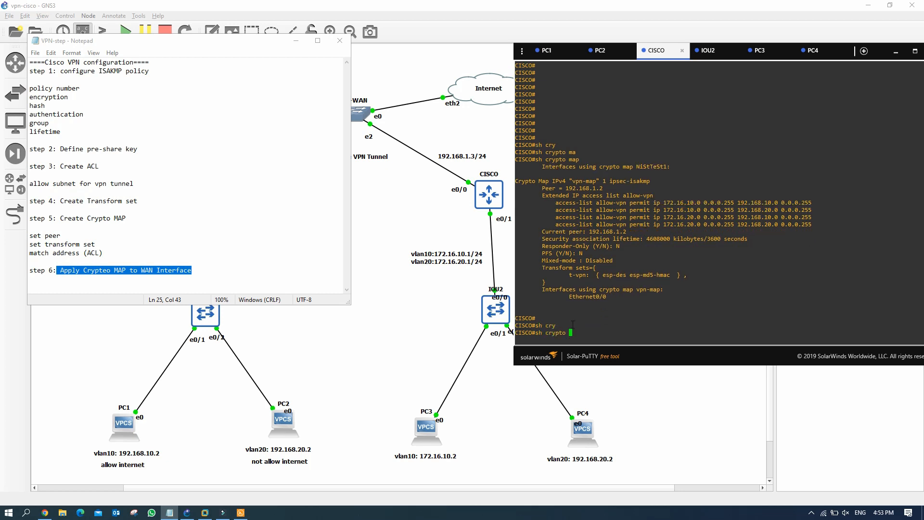
type("sess")
key("Tab")
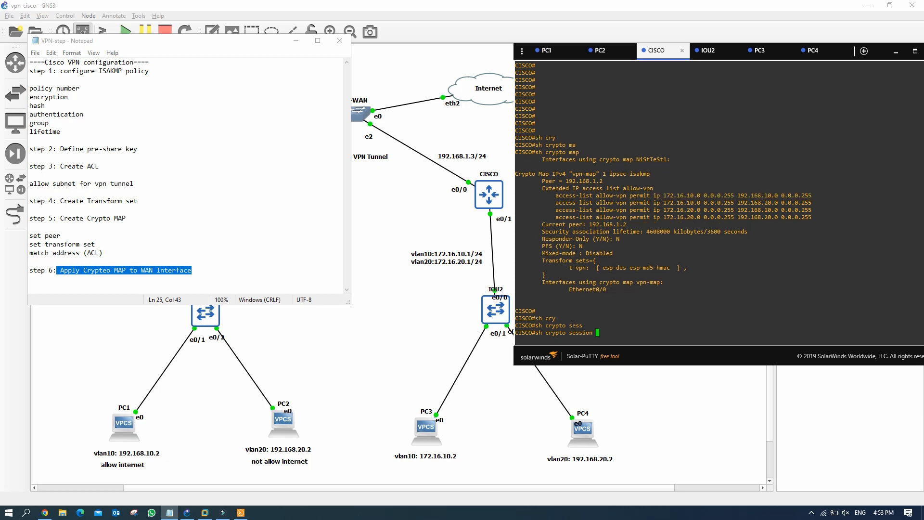
key("Return")
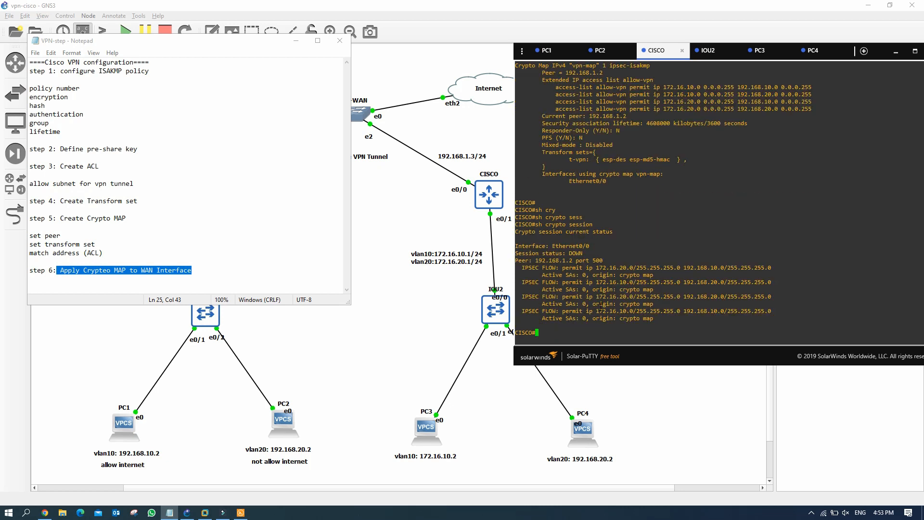
left_click_drag(544, 275, 667, 275)
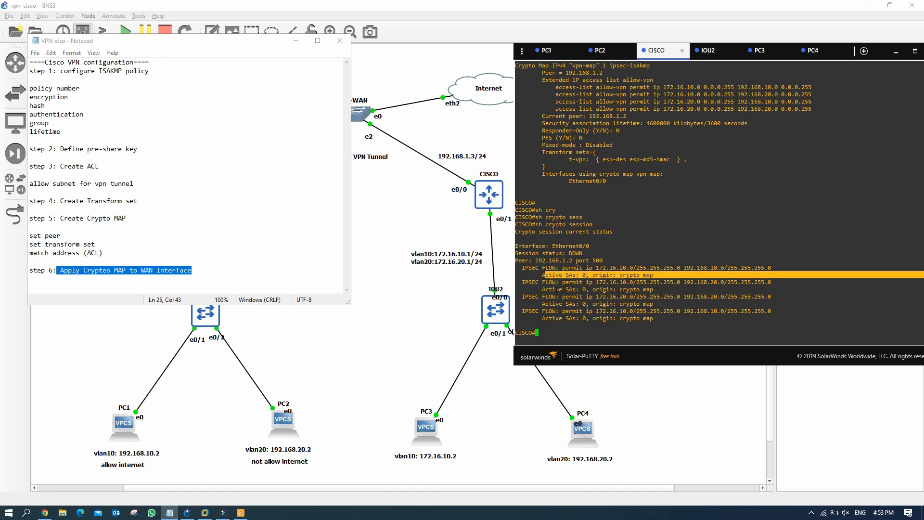
left_click_drag(556, 290, 653, 289)
left_click_drag(563, 303, 645, 304)
left_click_drag(570, 322, 651, 321)
left_click_drag(531, 253, 596, 252)
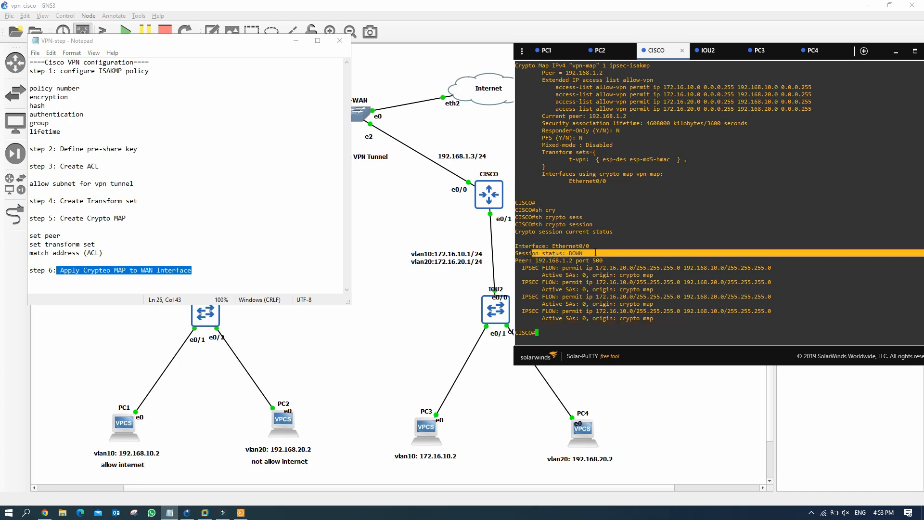
left_click_drag(516, 253, 595, 252)
left_click(563, 330)
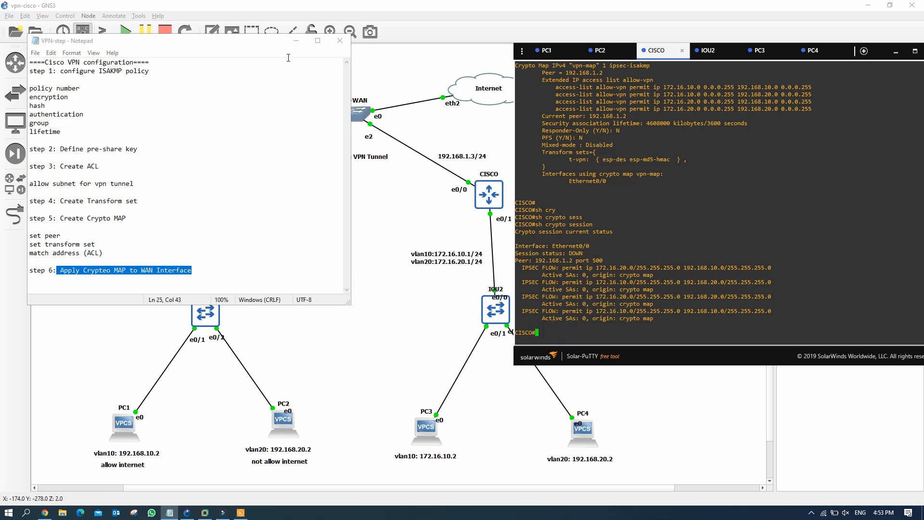
Step: Minimize the notes and router terminal to show the topology, then bring up FortiGate's web page
left_click(295, 41)
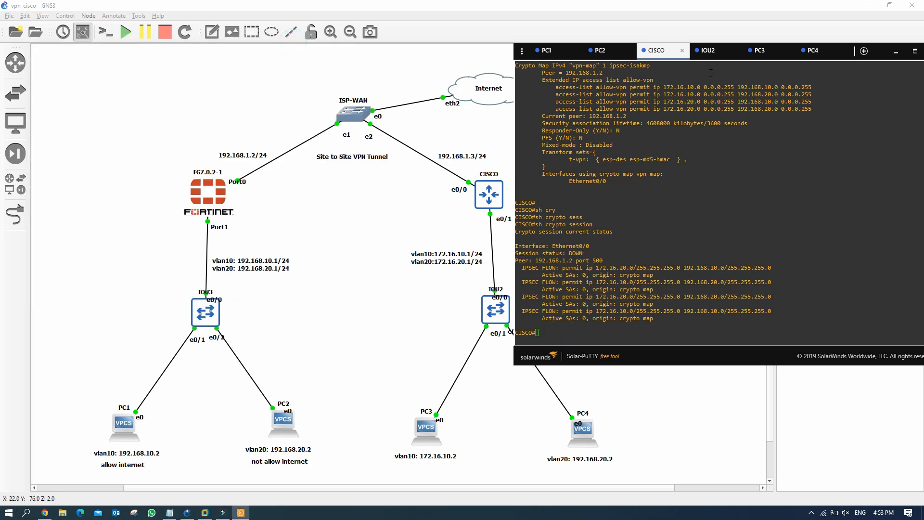
left_click(895, 52)
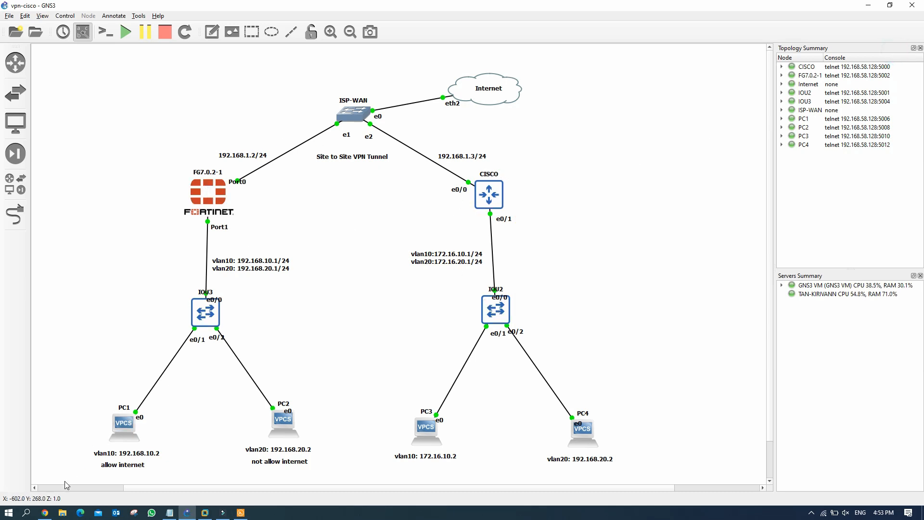
left_click(45, 513)
Step: Log back into FortiGate with the administrator credentials and expand the VPN menu
left_click(422, 284)
type("admin")
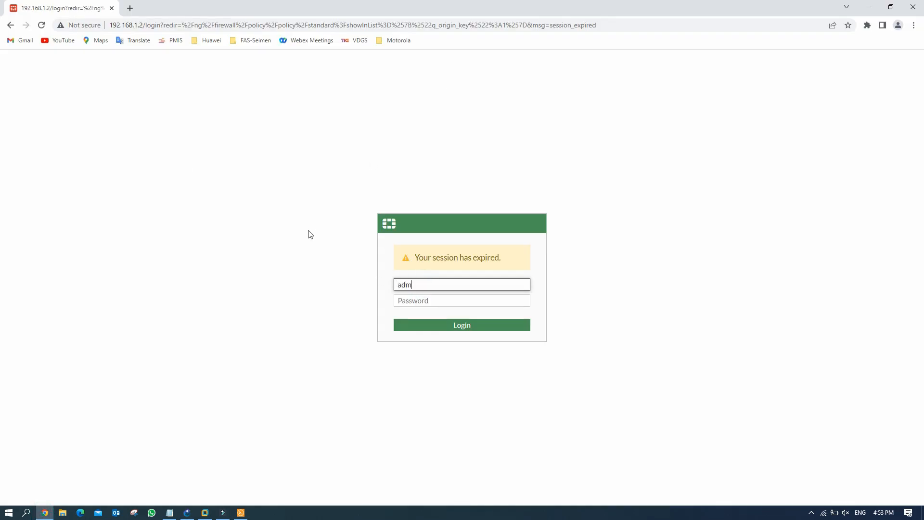
key("Tab")
type("admin")
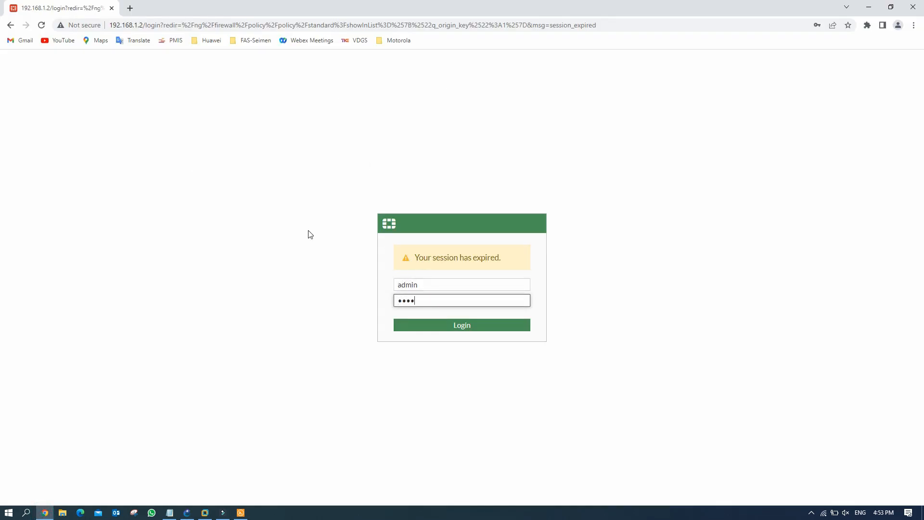
key("Return")
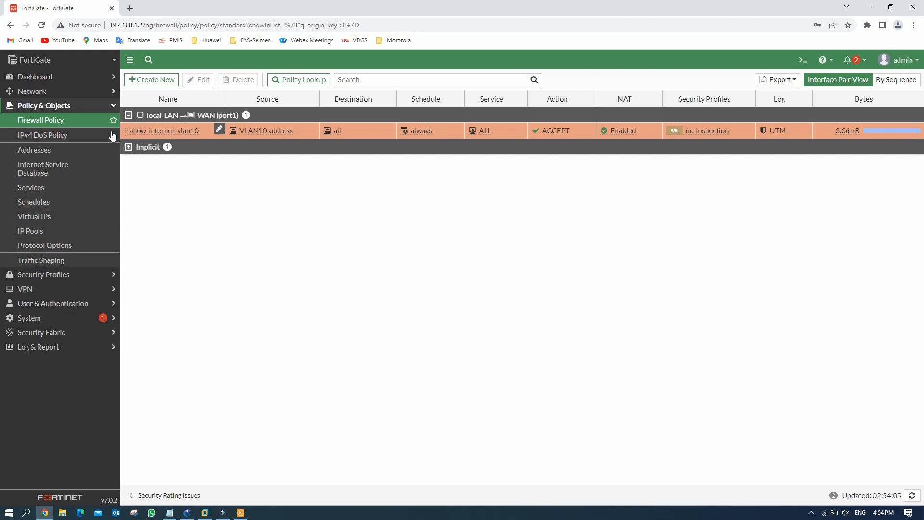
left_click(49, 289)
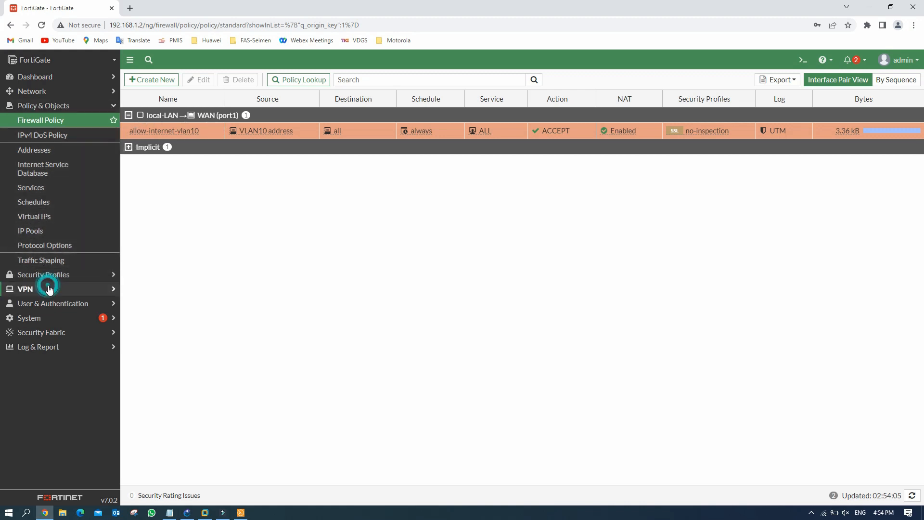
Step: Start a new site-to-site IPsec tunnel named 'cisco-vpn' with Cisco as the remote device
left_click(54, 166)
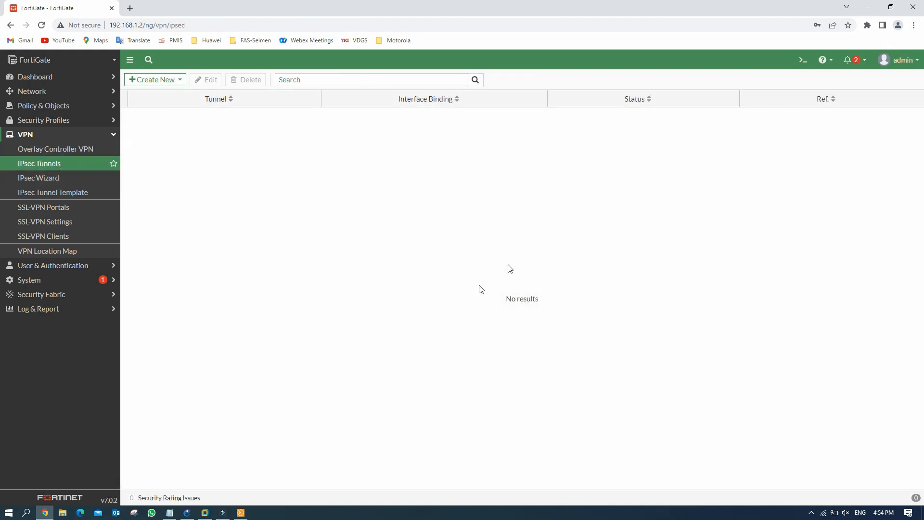
left_click(172, 81)
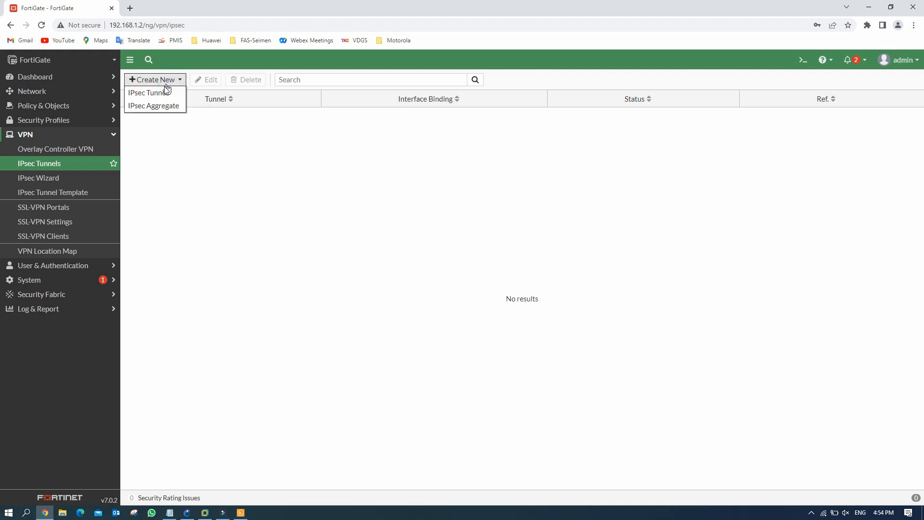
left_click(161, 93)
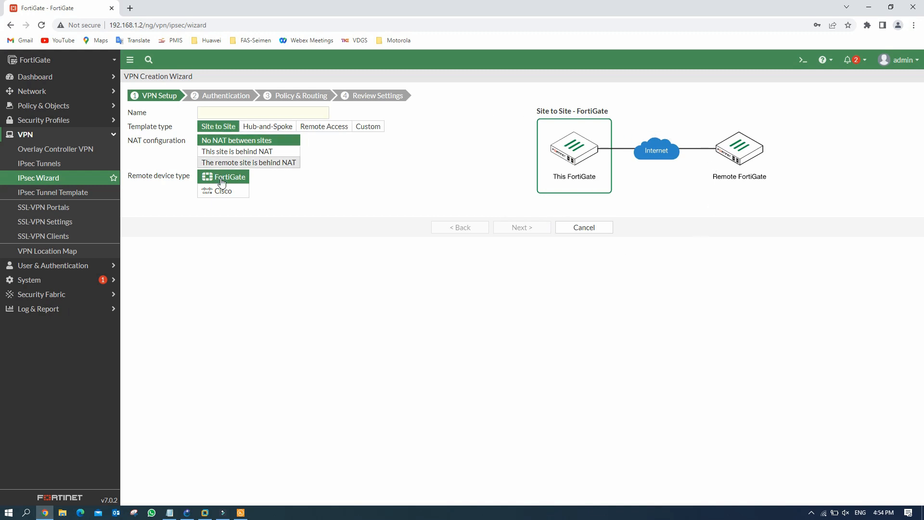
left_click(223, 192)
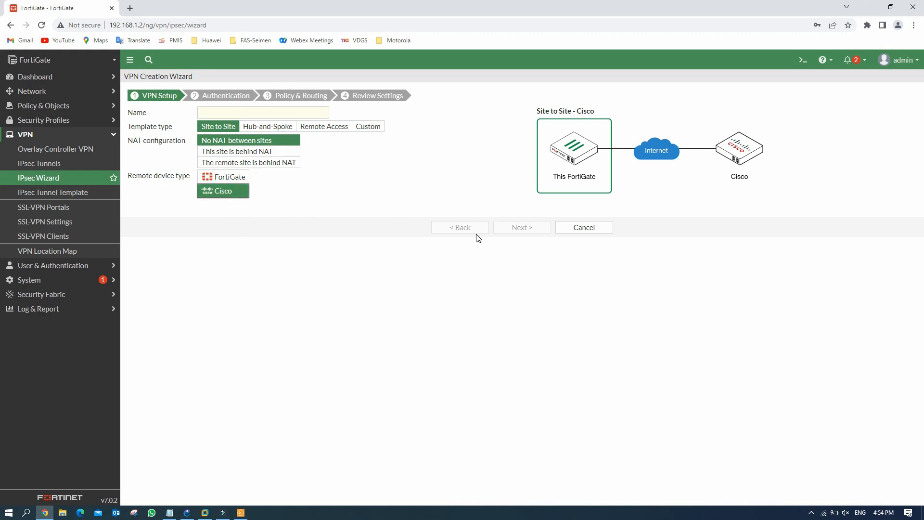
left_click(272, 114)
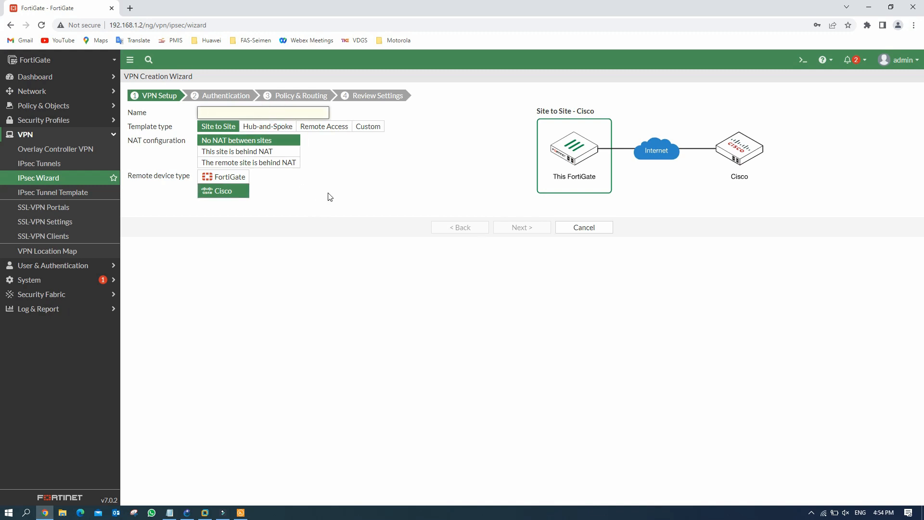
type("cisco-vpn")
left_click(533, 228)
Step: Set remote IP 192.168.1.3 on WAN (port1) and enter the tunnel's pre-shared key
left_click(273, 125)
type("192.168.")
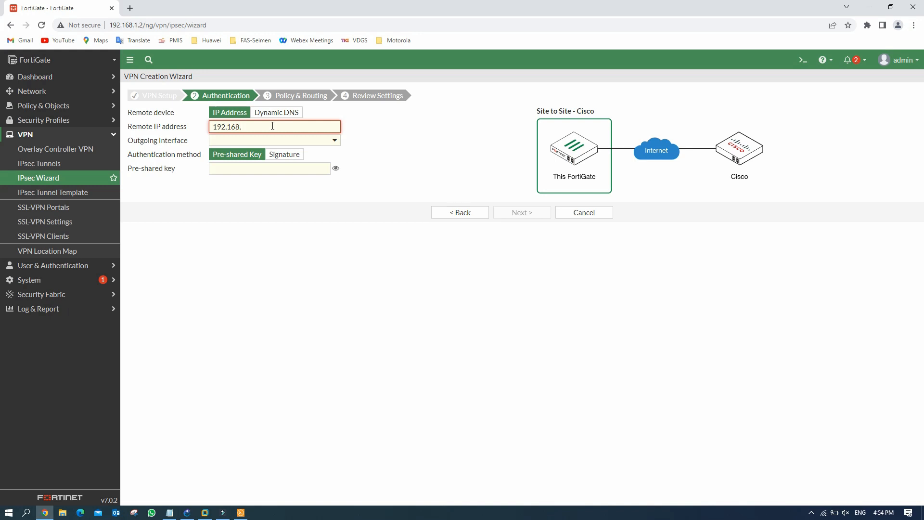
type("1.3")
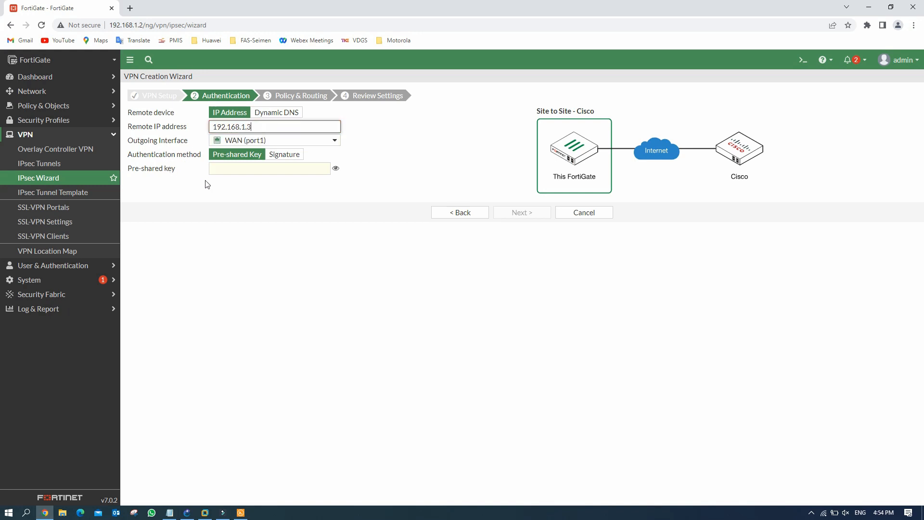
left_click(234, 170)
type("c")
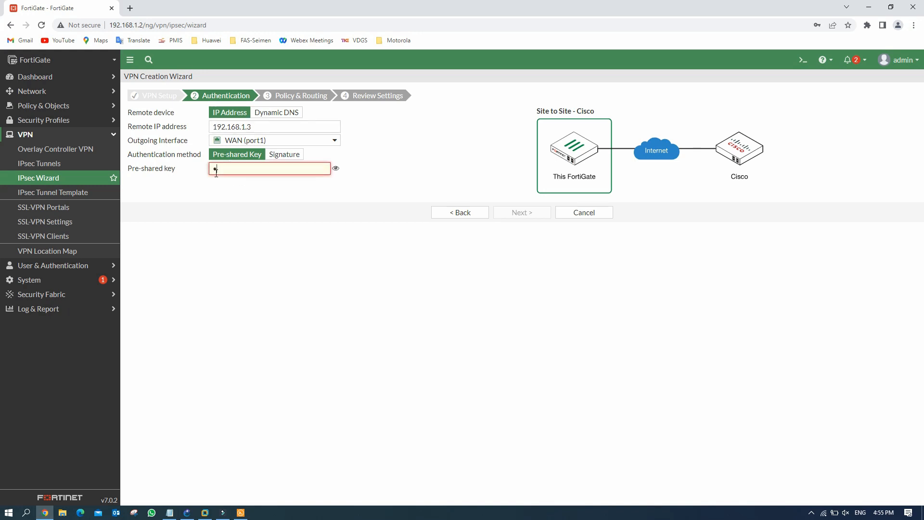
type("•••••")
left_click(531, 213)
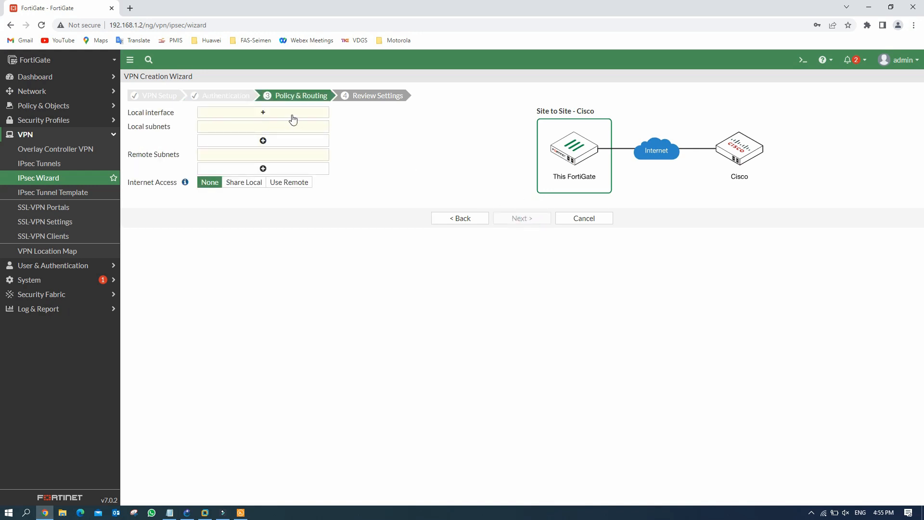
Step: Choose local-LAN as the local interface and enter local subnet 192.168.10.0/24
left_click(273, 117)
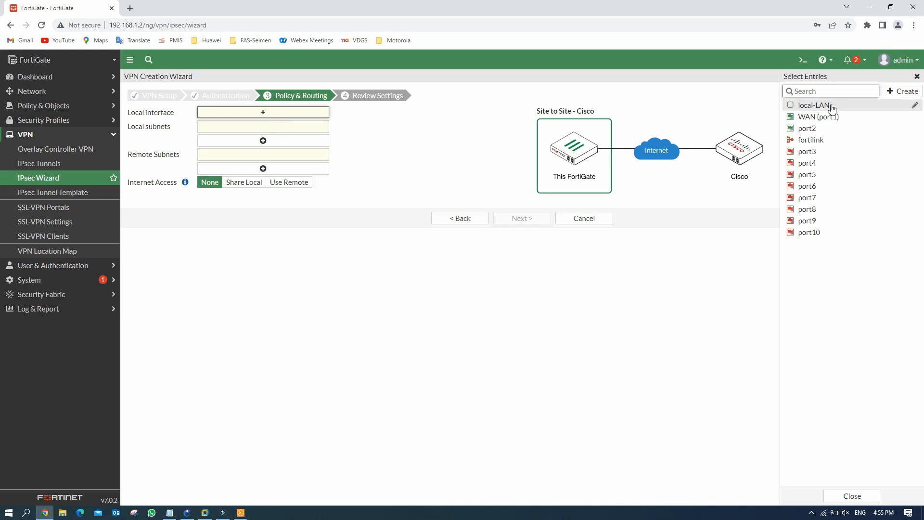
left_click(832, 107)
left_click(441, 126)
left_click(283, 136)
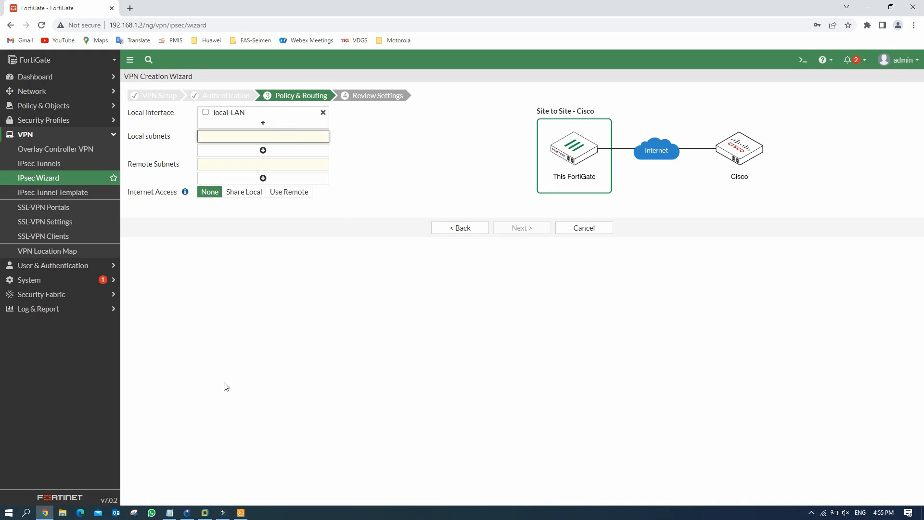
left_click(186, 513)
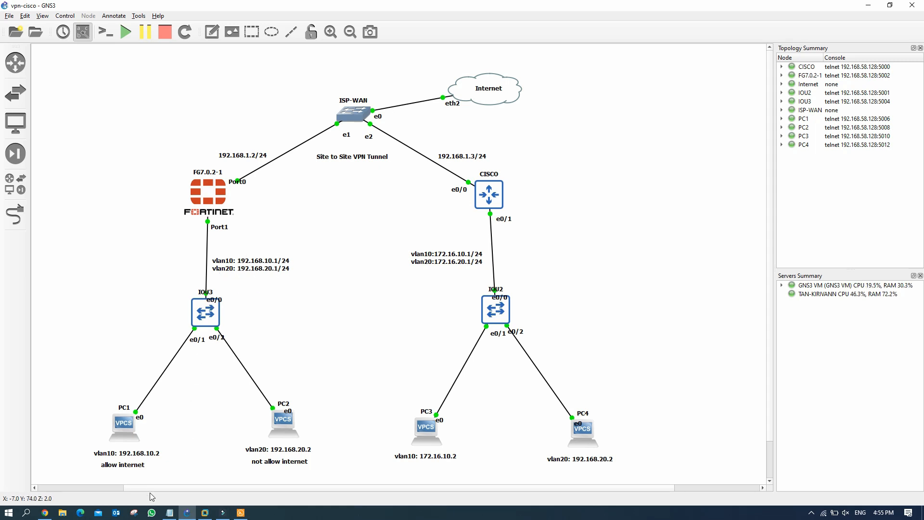
left_click(45, 513)
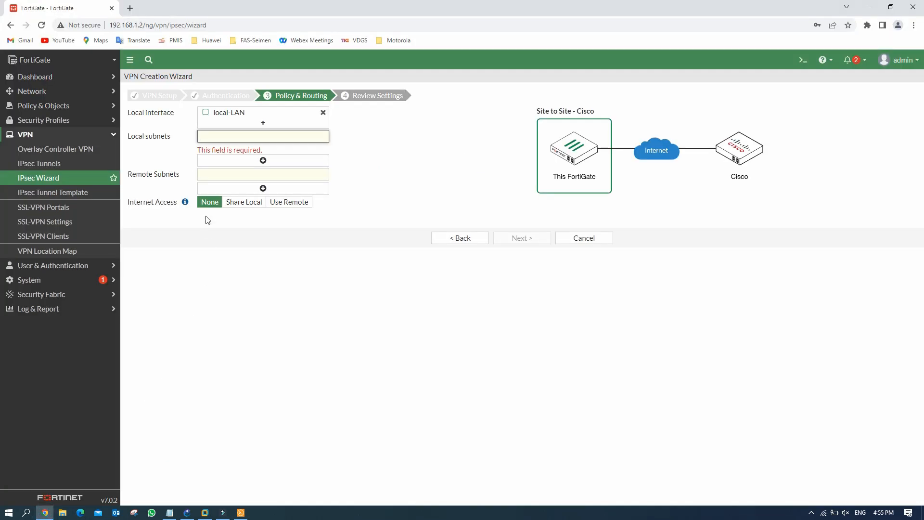
type("192.168.1")
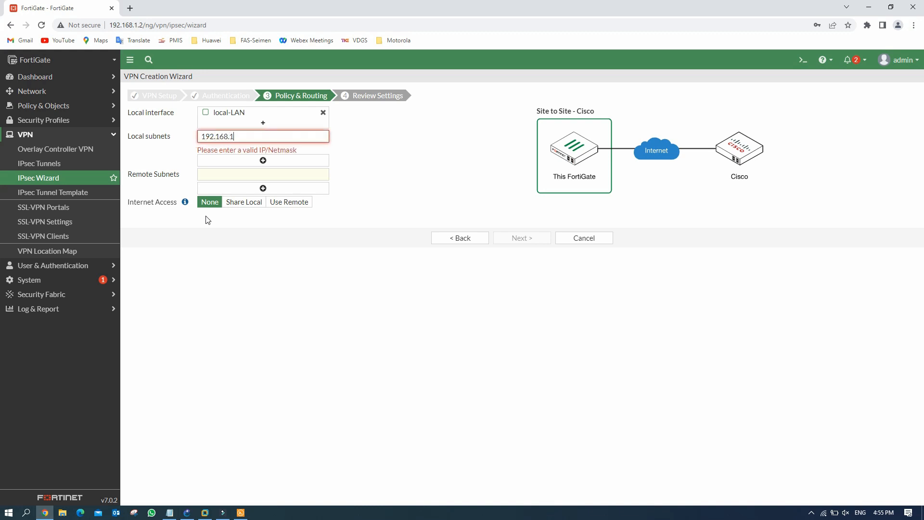
type("0.0/2")
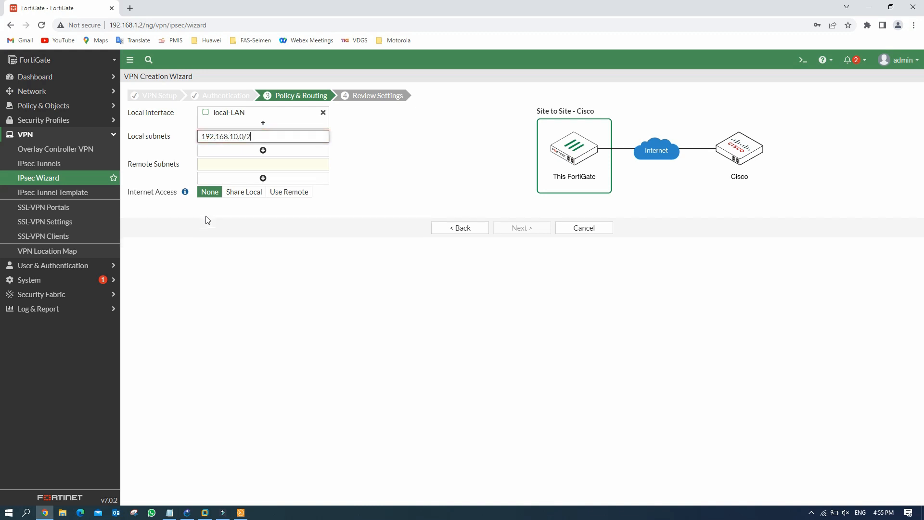
Step: Add a second local subnet, 192.168.20.0/24
left_click_drag(264, 138, 159, 137)
key("ctrl+c")
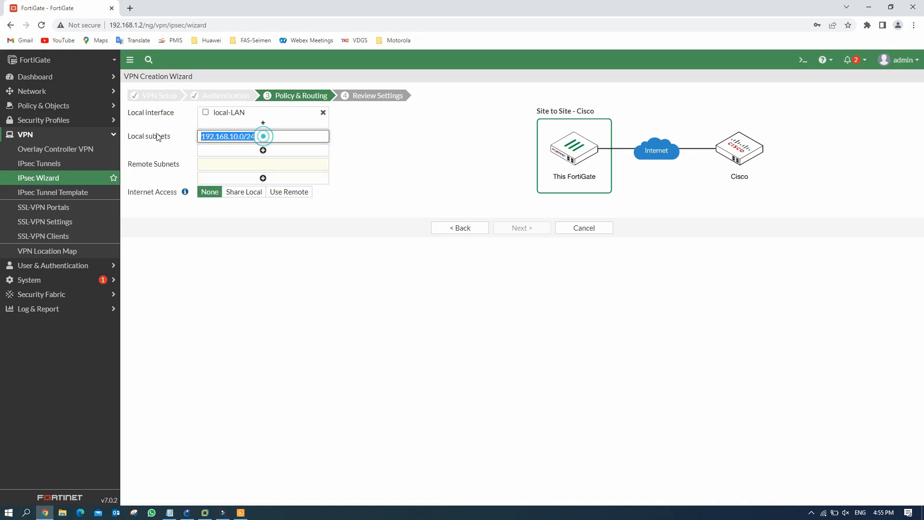
left_click(264, 154)
left_click(248, 149)
key("ctrl+v")
left_click(233, 151)
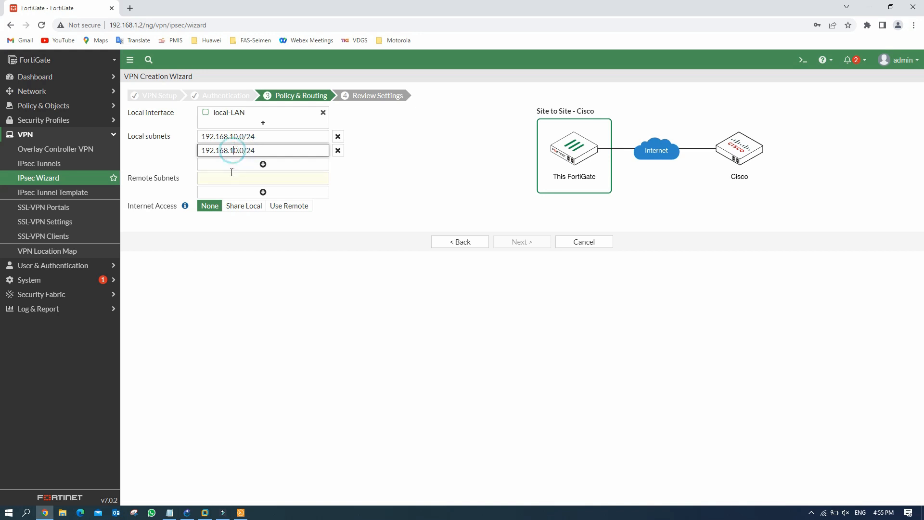
key("BackSpace")
type("2")
Step: Add remote subnets 172.16.10.0/24 and 172.16.20.0/24
left_click(258, 177)
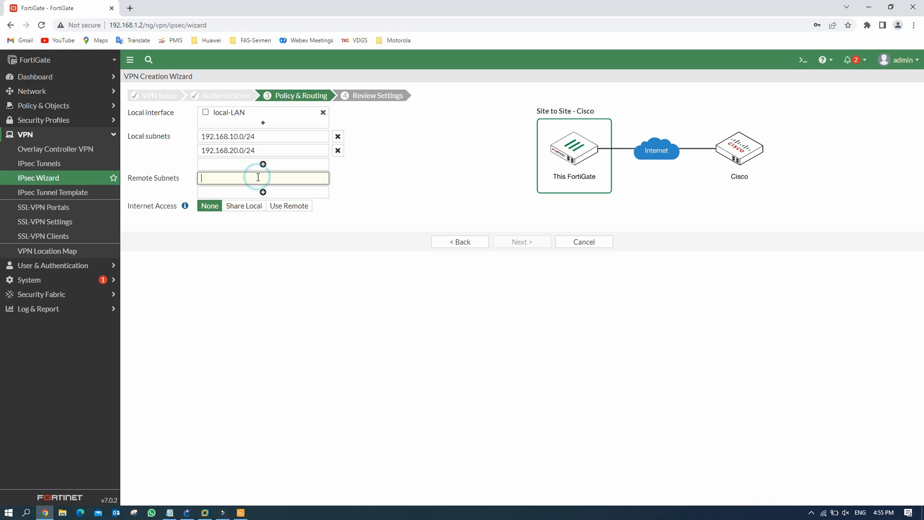
type("172.16.10.0/24")
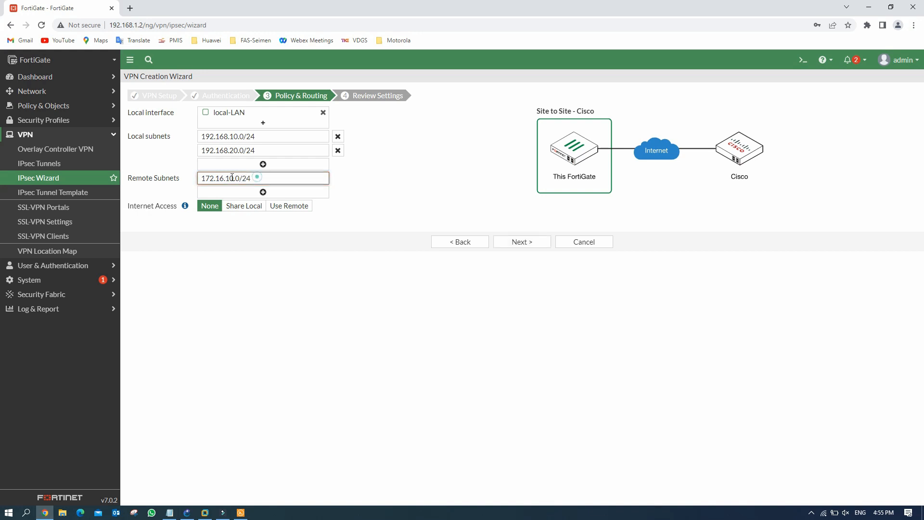
left_click_drag(257, 177, 157, 179)
key("ctrl+c")
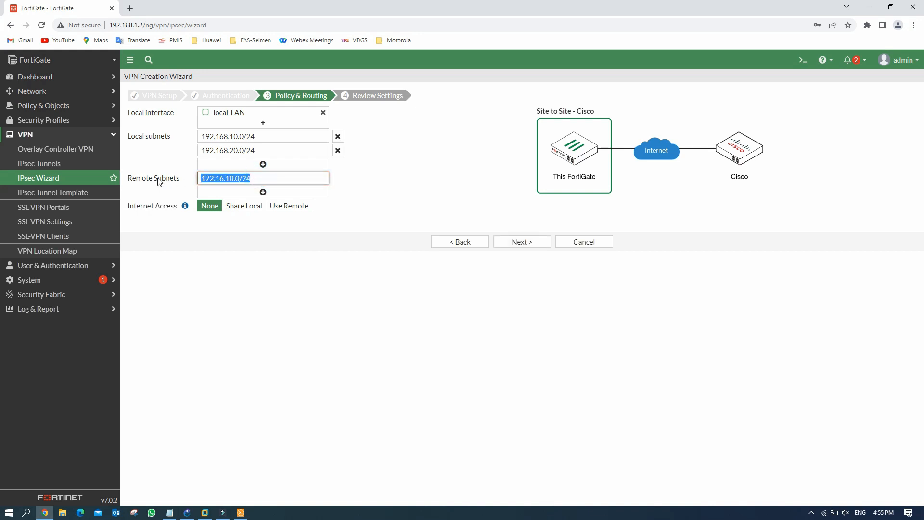
left_click(263, 192)
left_click(255, 189)
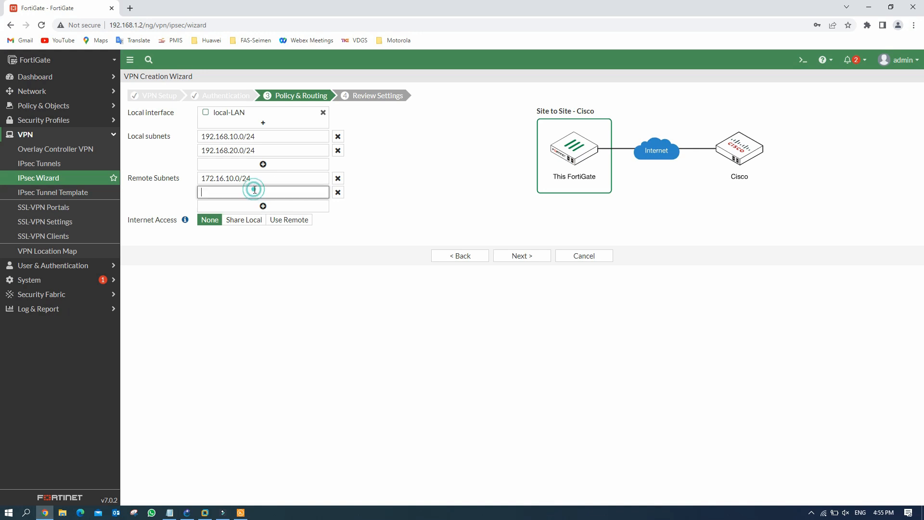
key("ctrl+v")
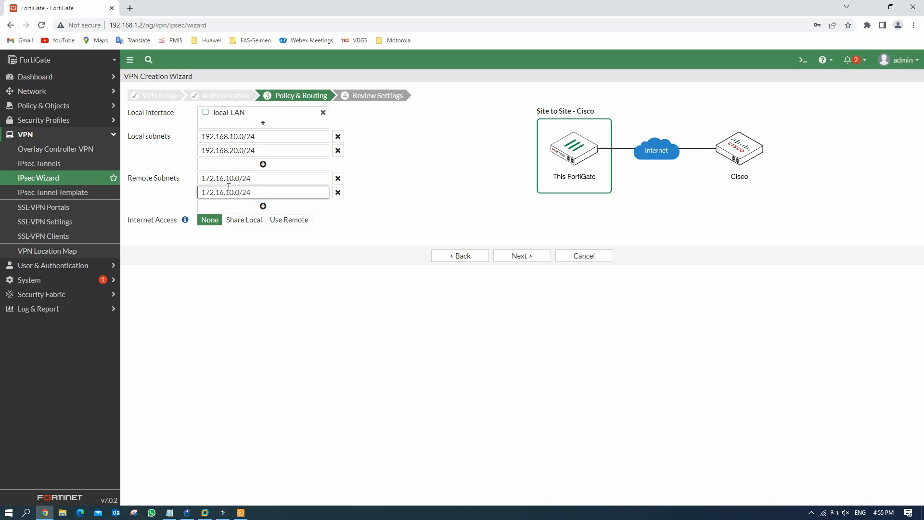
key("BackSpace")
type("2")
left_click(428, 184)
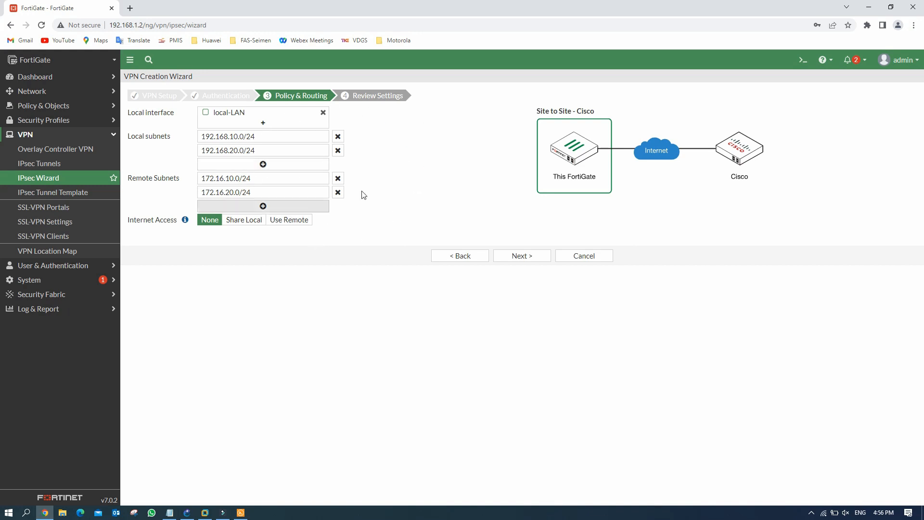
Step: Create the cisco-vpn tunnel from the review summary and select it in the IPsec Tunnels list
left_click(535, 255)
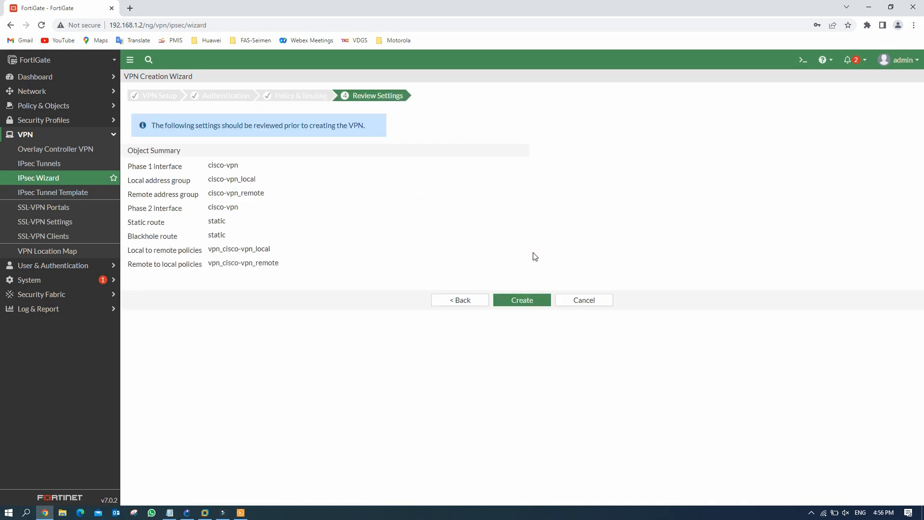
left_click(539, 303)
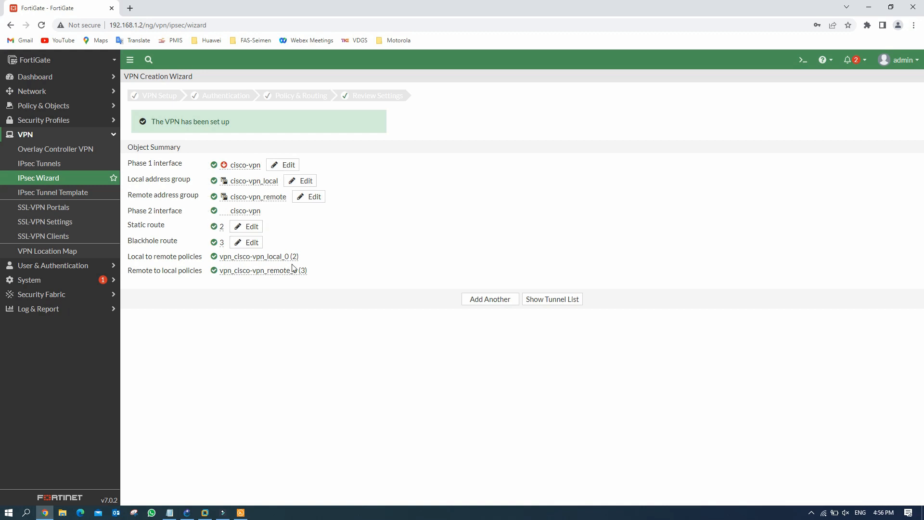
left_click(562, 300)
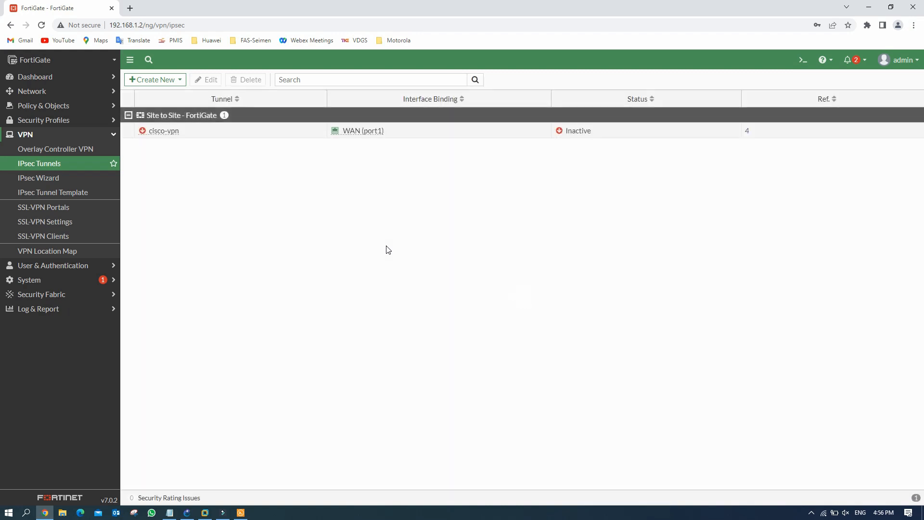
left_click(191, 131)
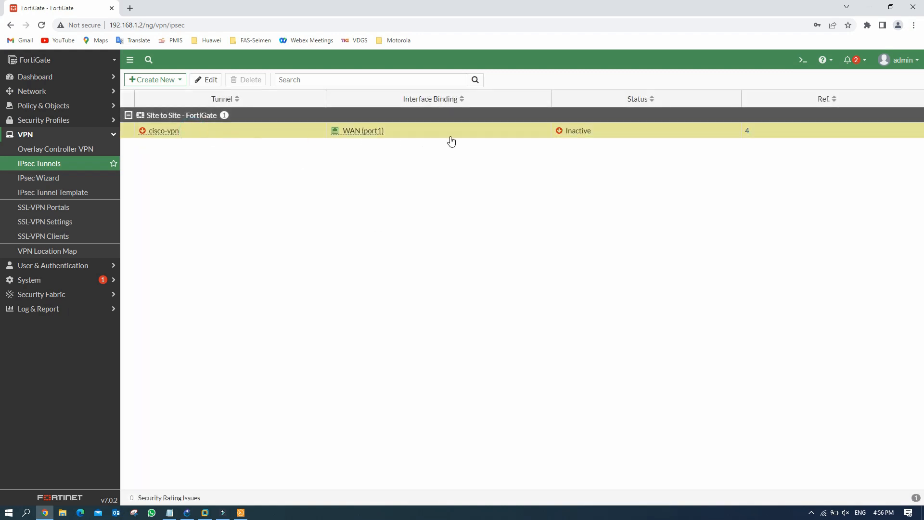
Step: Convert cisco-vpn to a custom tunnel and restrict Phase 1 to DES-MD5 with DH group 14
left_click(207, 80)
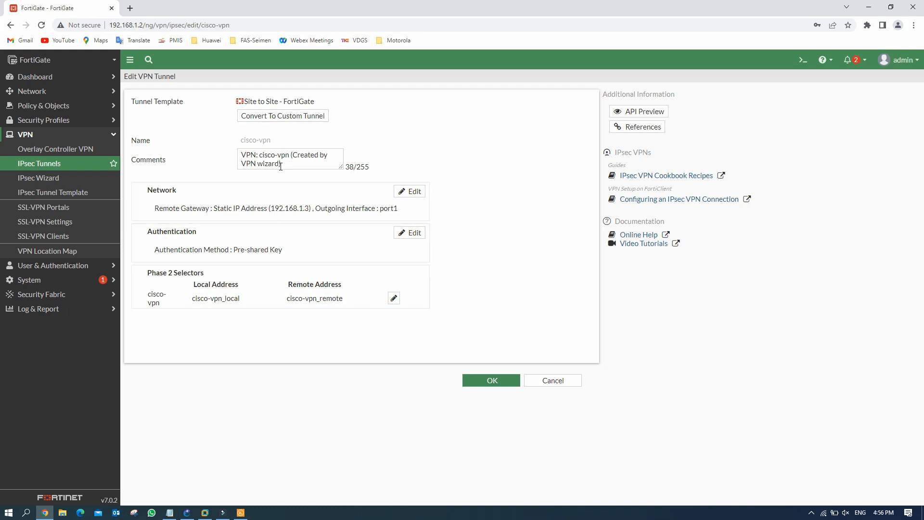
left_click(298, 118)
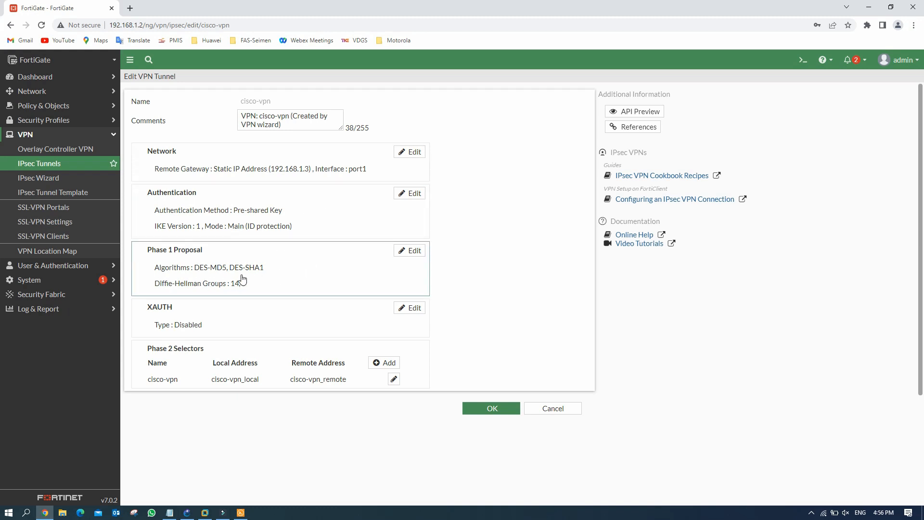
left_click(415, 250)
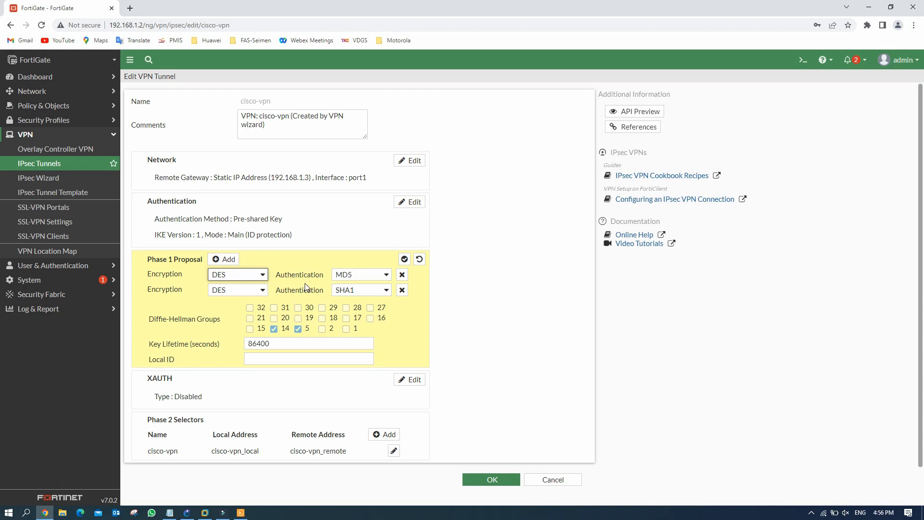
left_click(402, 290)
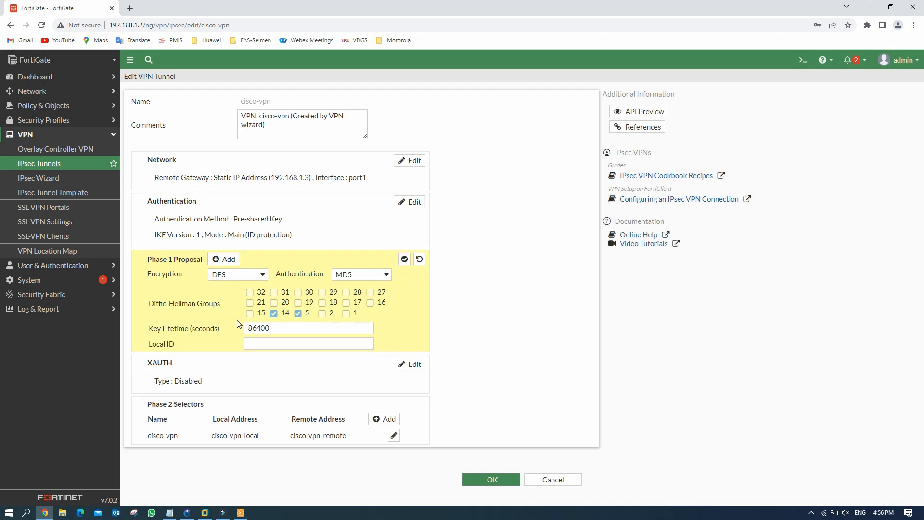
left_click(297, 313)
left_click(405, 259)
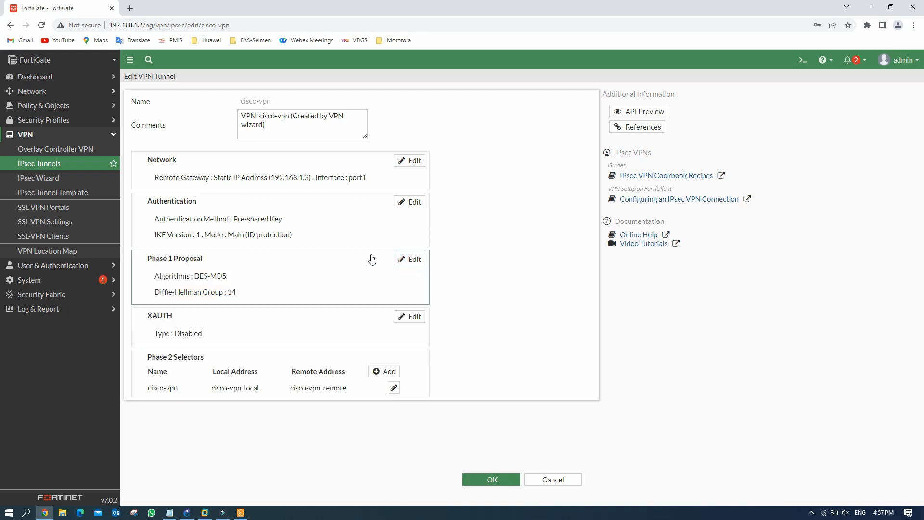
Step: Remove the DES/SHA1 Phase 2 proposal and enable auto-negotiate
left_click(393, 388)
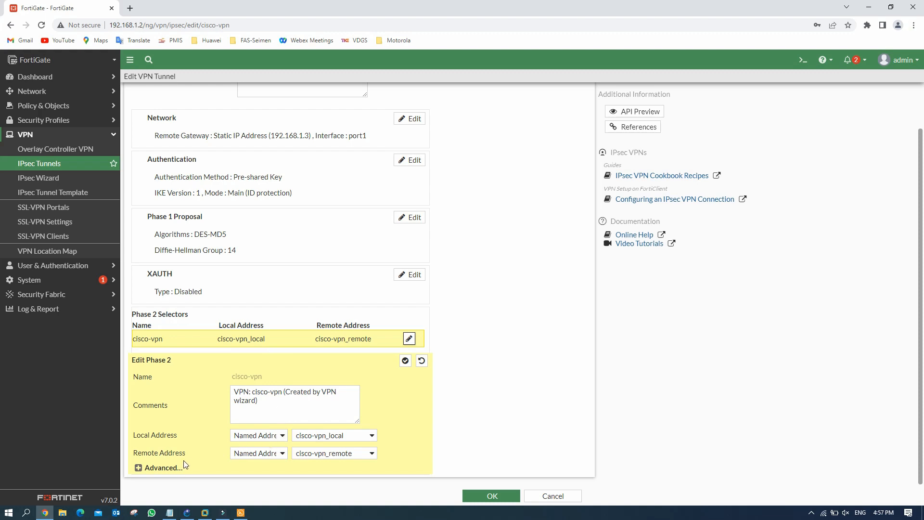
left_click(163, 467)
scroll(223, 413, "down", 4)
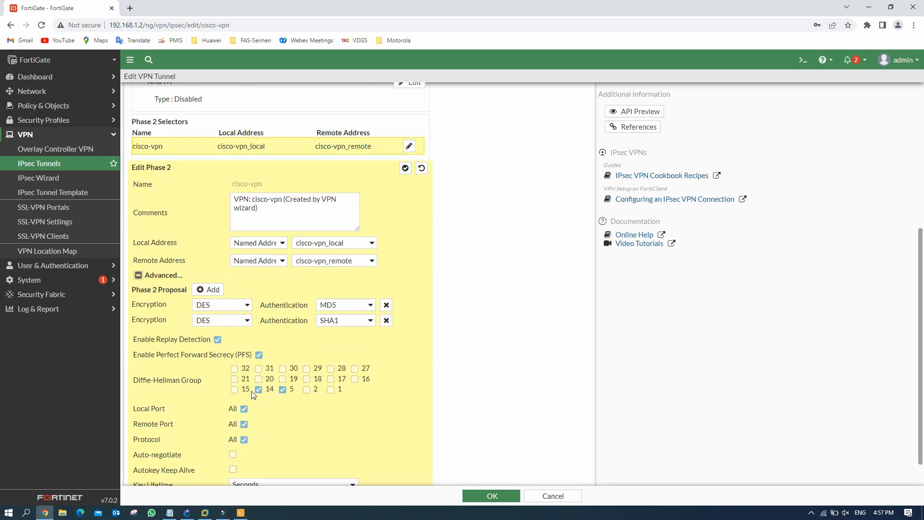
left_click(386, 320)
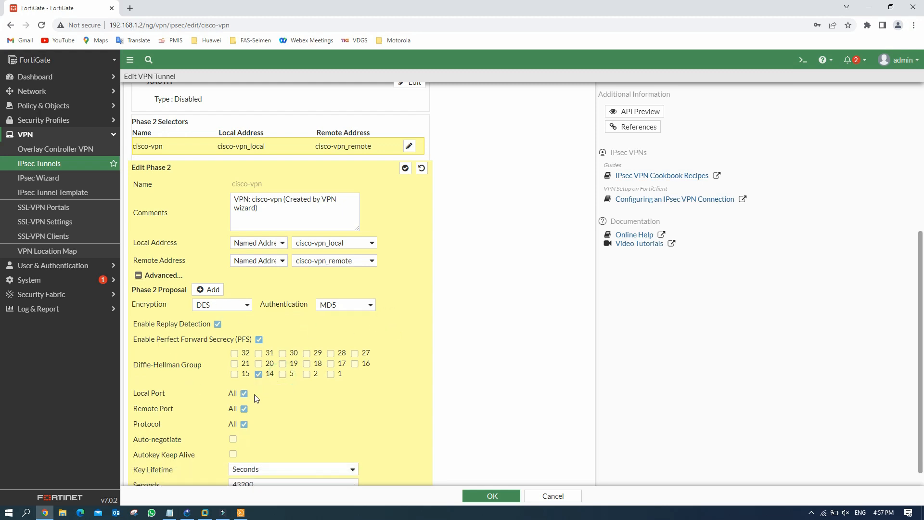
scroll(296, 397, "down", 1)
left_click(234, 422)
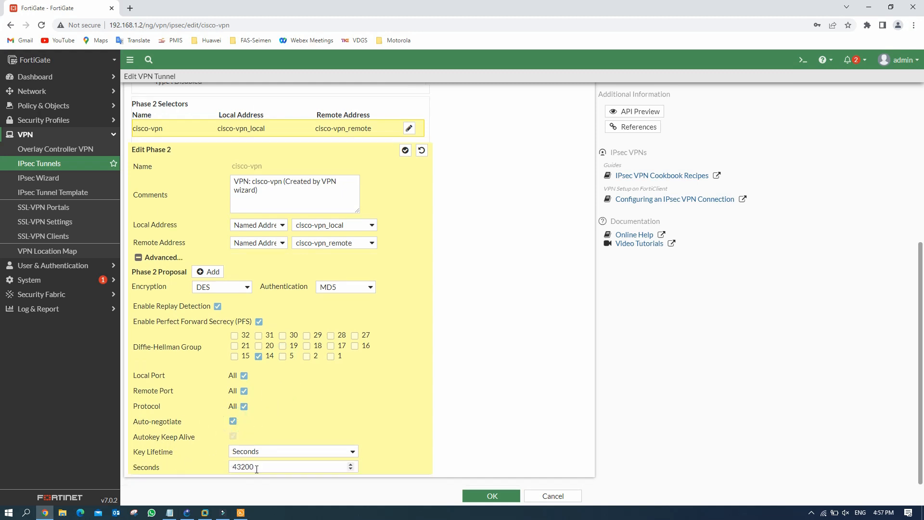
Step: Match the Cisco's SA lifetime by setting the Phase 2 key lifetime to 3600 seconds, then save
left_click(243, 511)
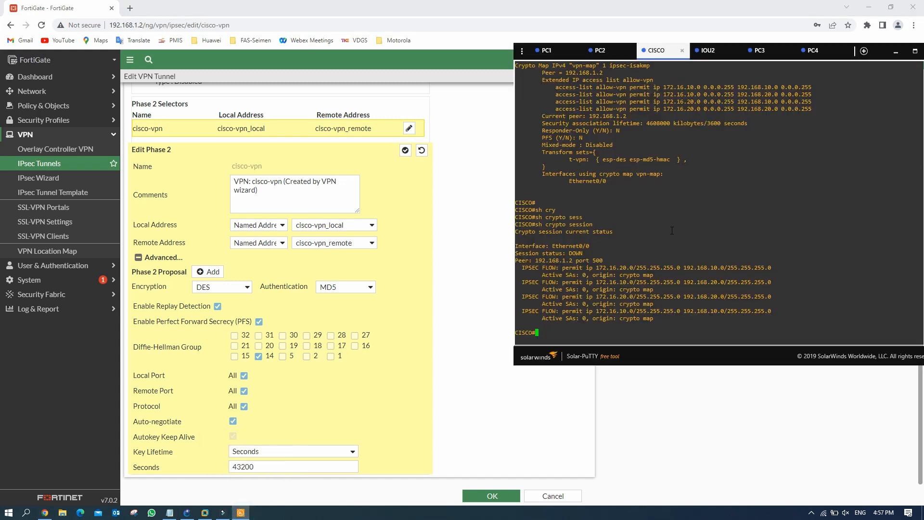
left_click_drag(710, 123, 723, 123)
double_click(259, 466)
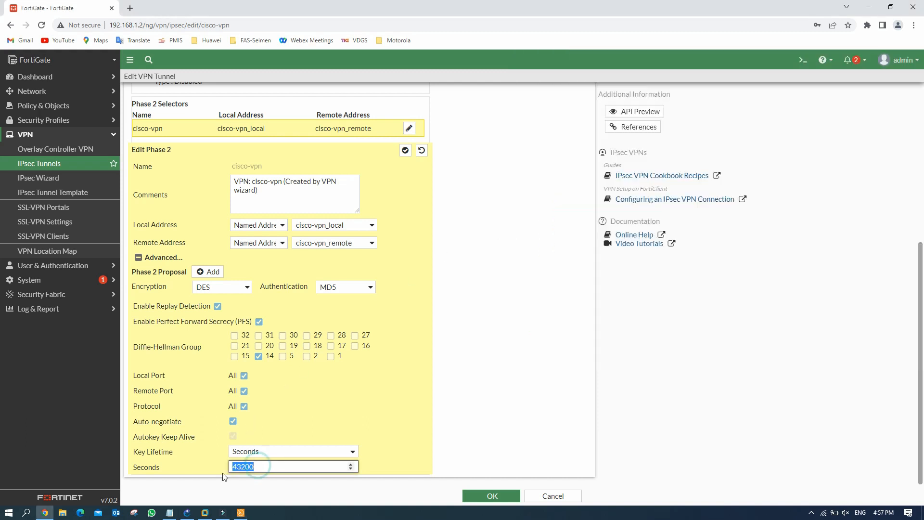
type("3600")
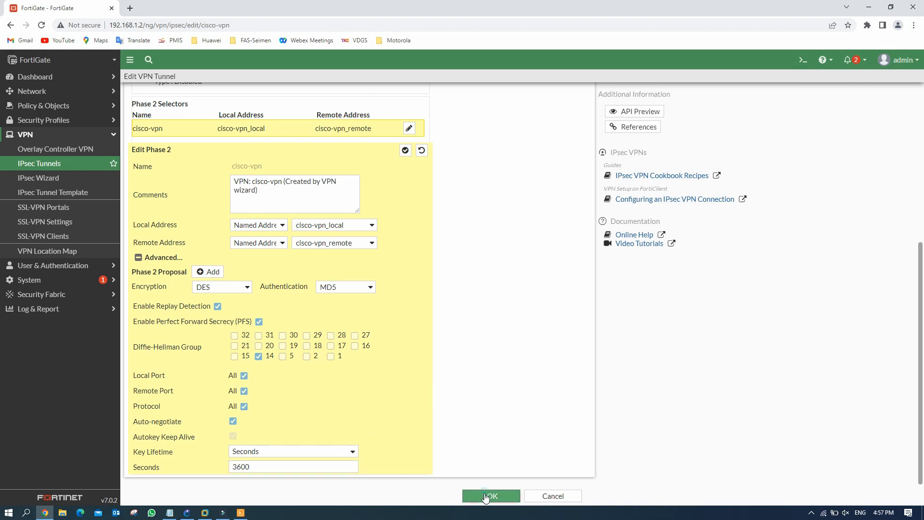
left_click(486, 495)
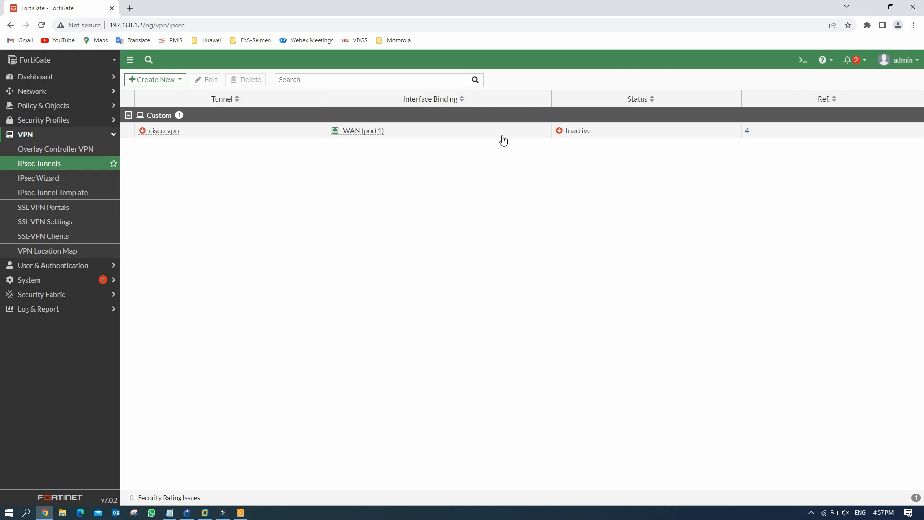
Step: Check the VPN event log for tunnel-up entries, then view cisco-vpn as Up in IPsec Tunnels
left_click(46, 310)
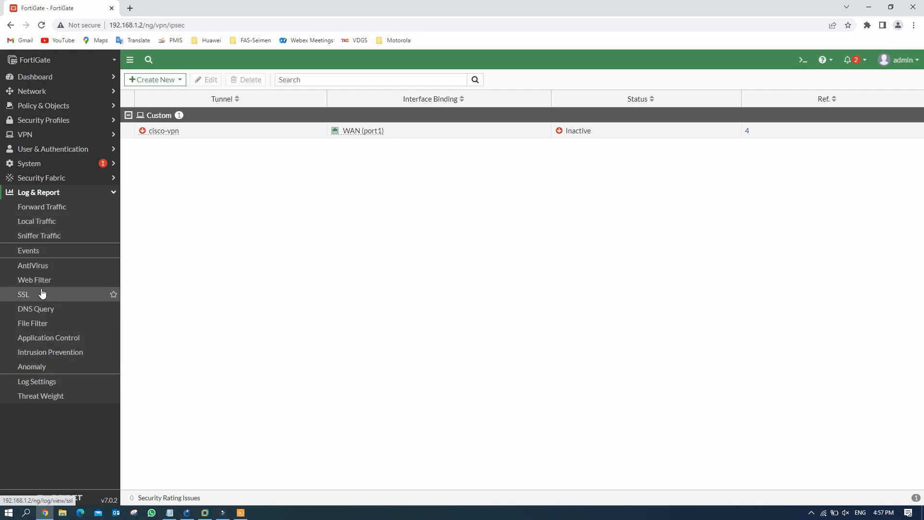
left_click(42, 251)
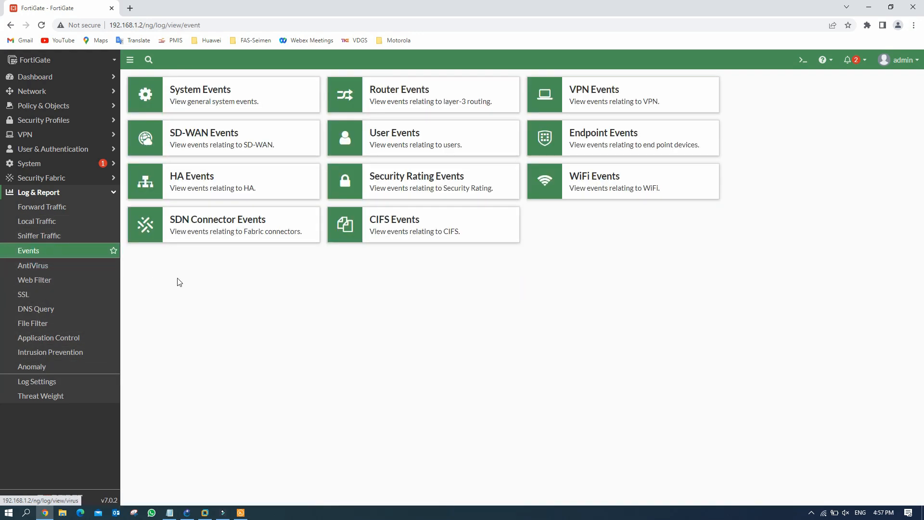
left_click(632, 100)
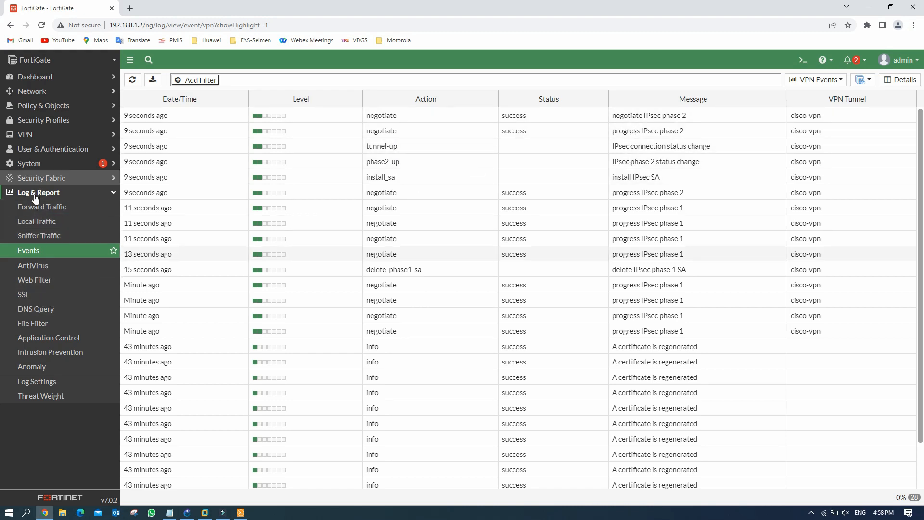
left_click(45, 134)
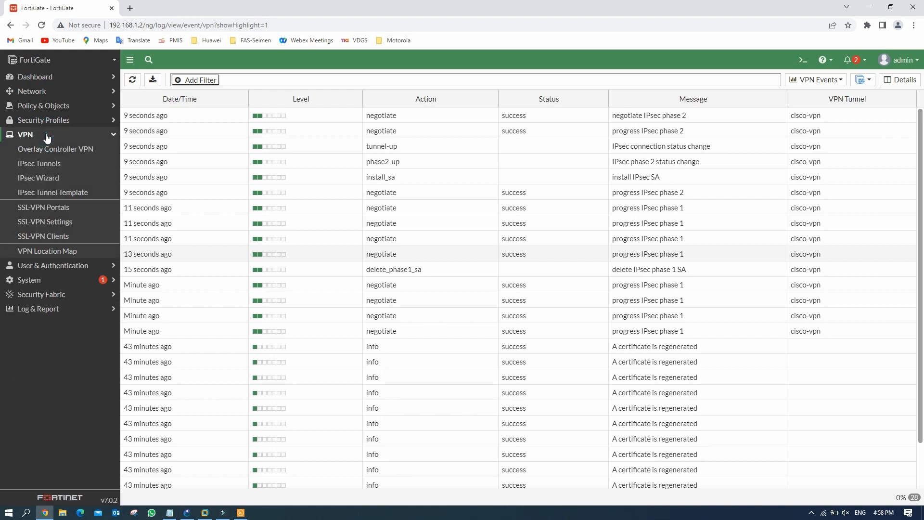
left_click(45, 164)
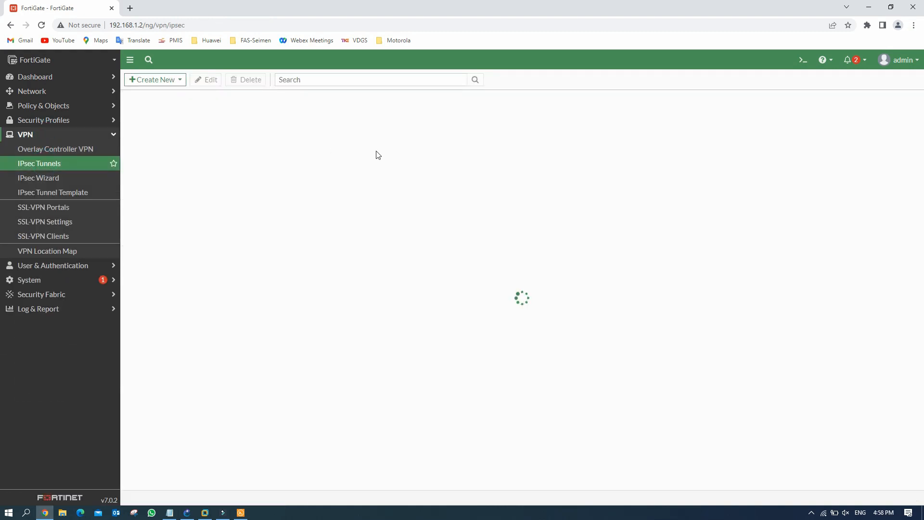
Step: Rerun 'sh crypto session' on the CISCO router console
left_click(240, 513)
left_click(551, 334)
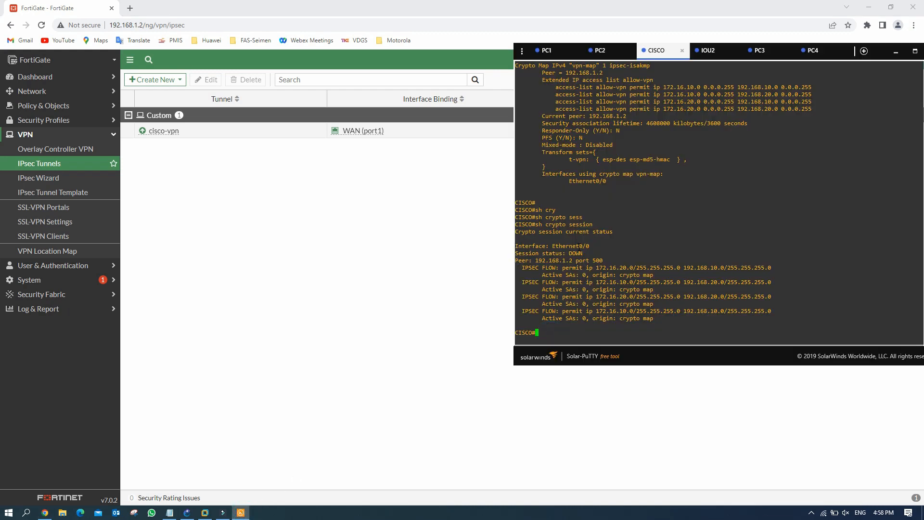
left_click_drag(587, 253, 529, 254)
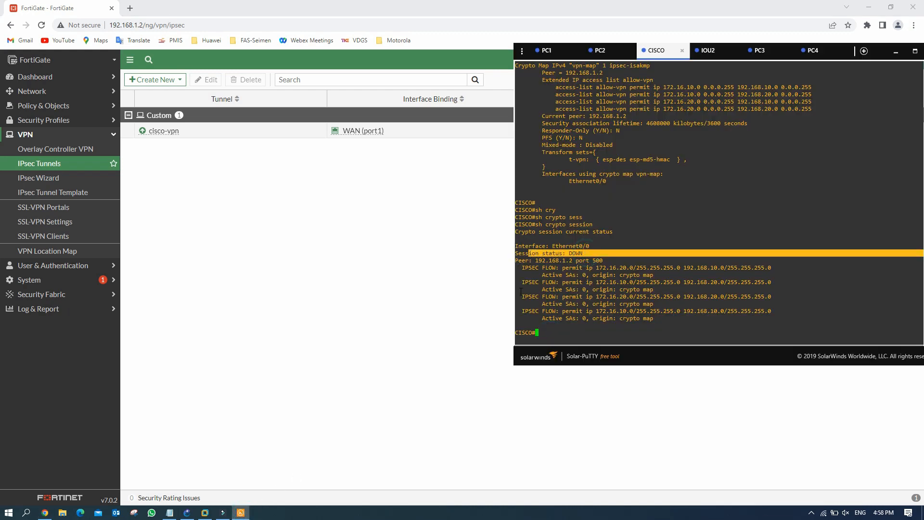
left_click(543, 337)
key("Up")
key("Return")
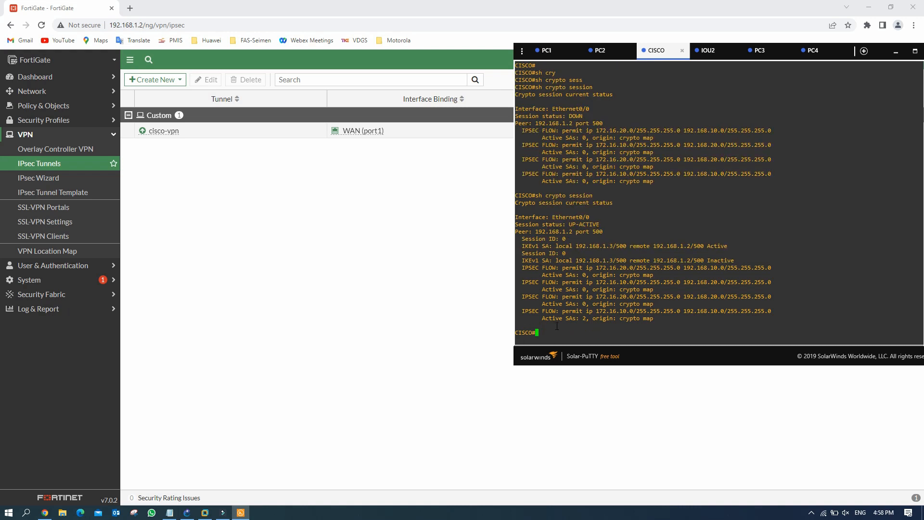
Step: Highlight the UP-ACTIVE status, session ID and IPsec flow lines, then return to GNS3
left_click_drag(611, 223, 550, 224)
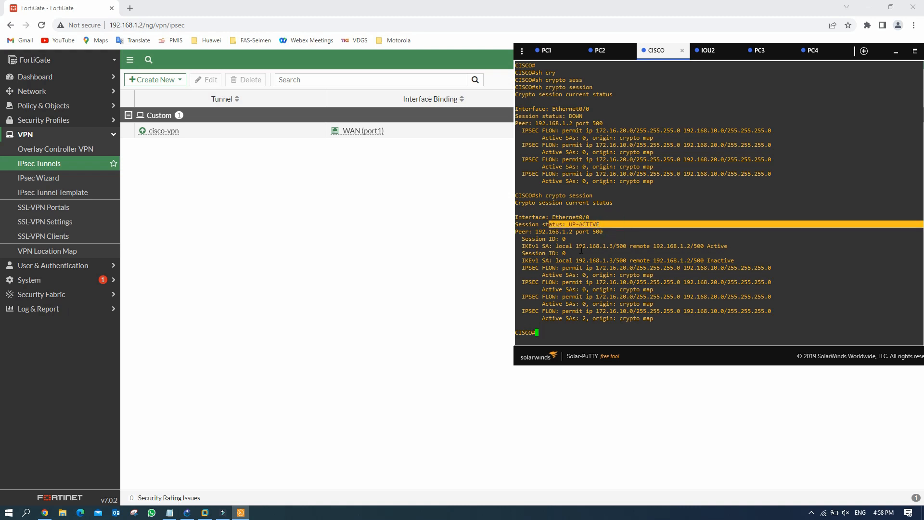
left_click_drag(574, 252, 539, 253)
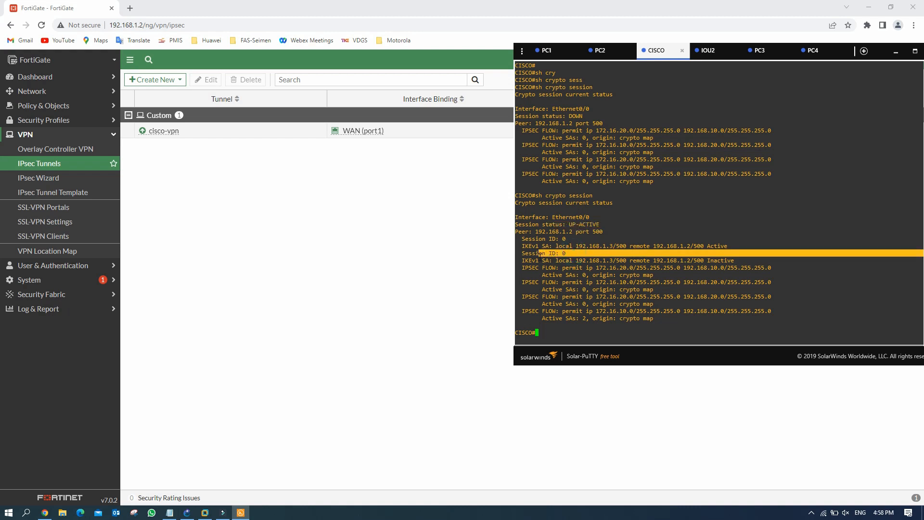
left_click_drag(562, 268, 567, 278)
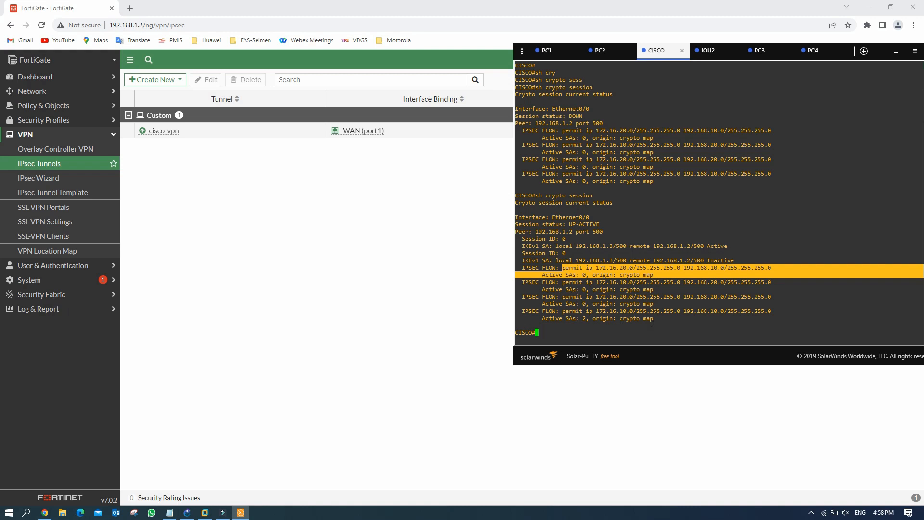
left_click_drag(652, 324, 654, 323)
left_click(607, 312)
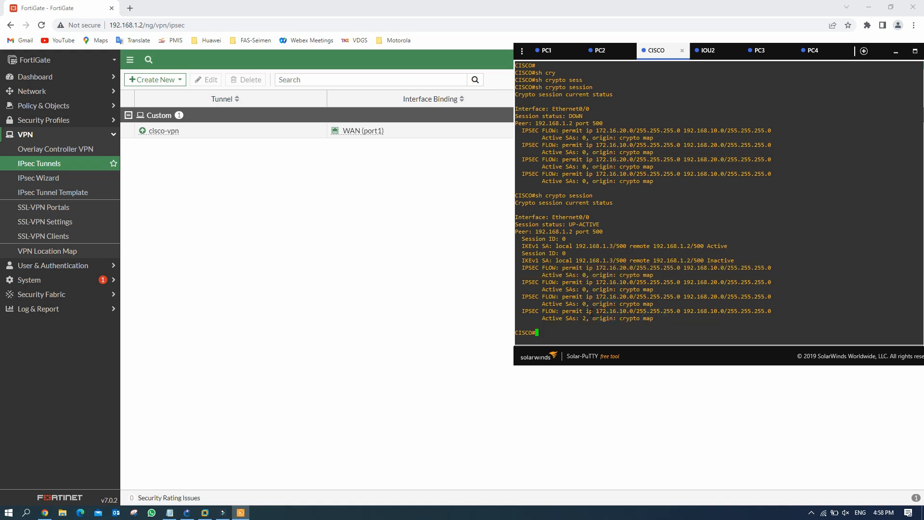
left_click_drag(587, 311, 726, 311)
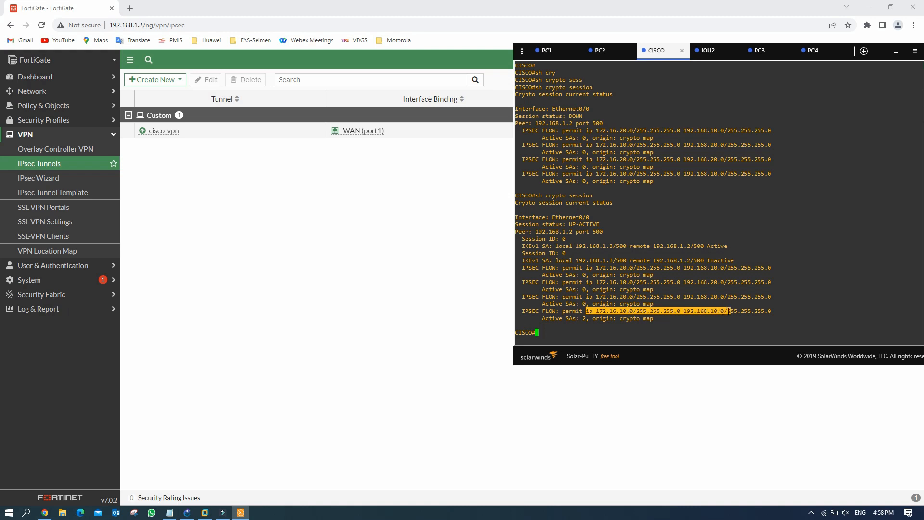
left_click_drag(729, 311, 767, 311)
left_click(192, 514)
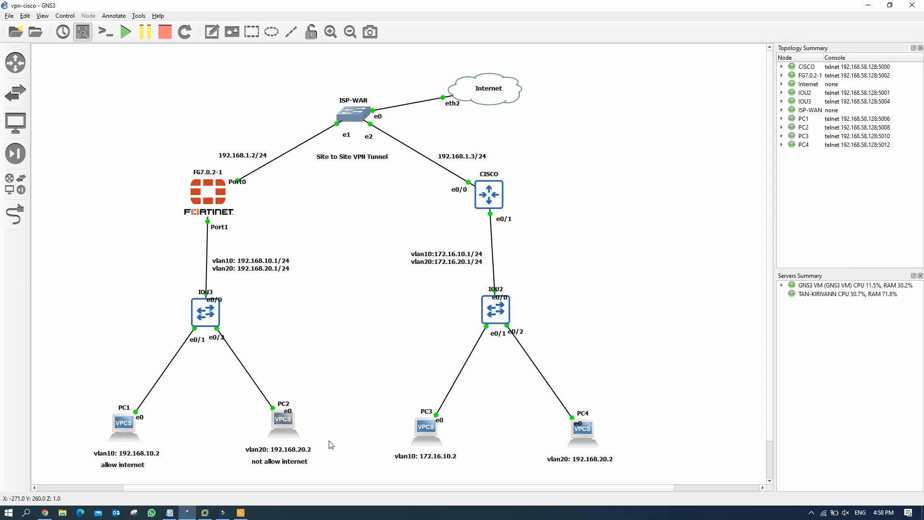
Step: Close the IOU2 console session and switch to the PC3 console
left_click(241, 513)
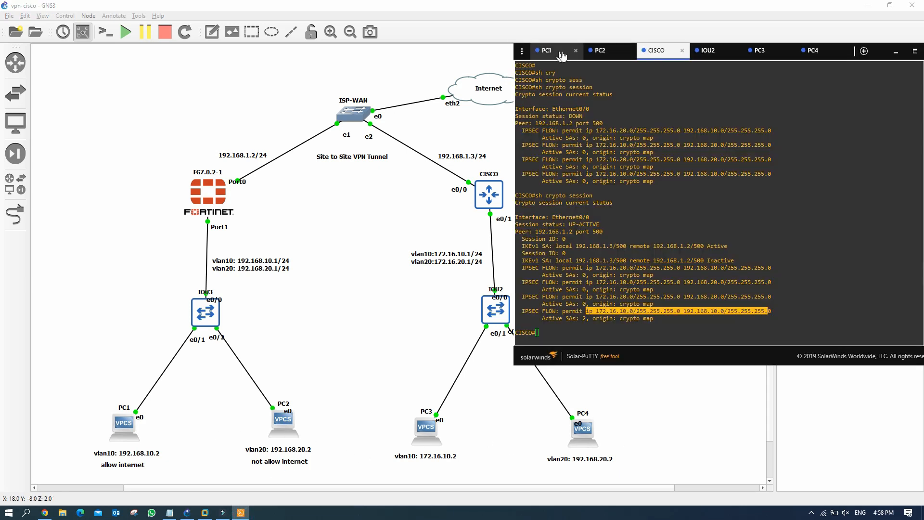
left_click(705, 52)
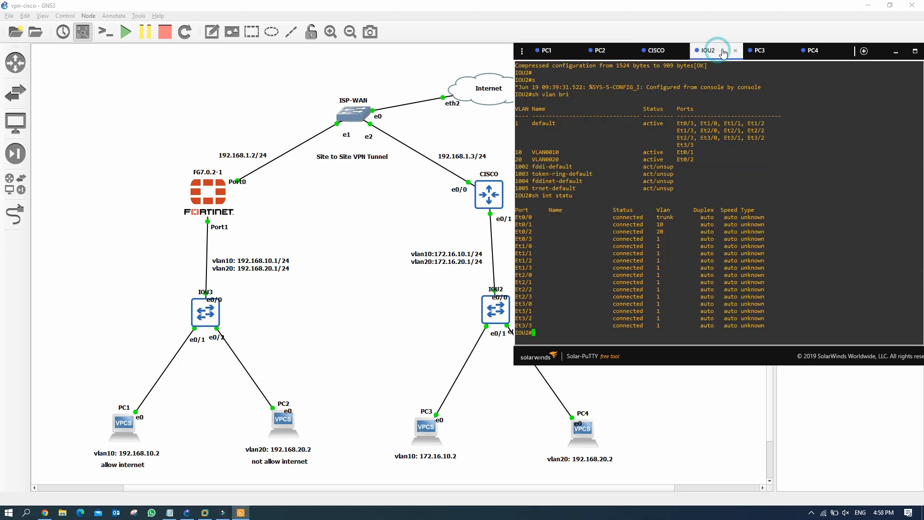
left_click(735, 51)
left_click_drag(692, 51, 668, 47)
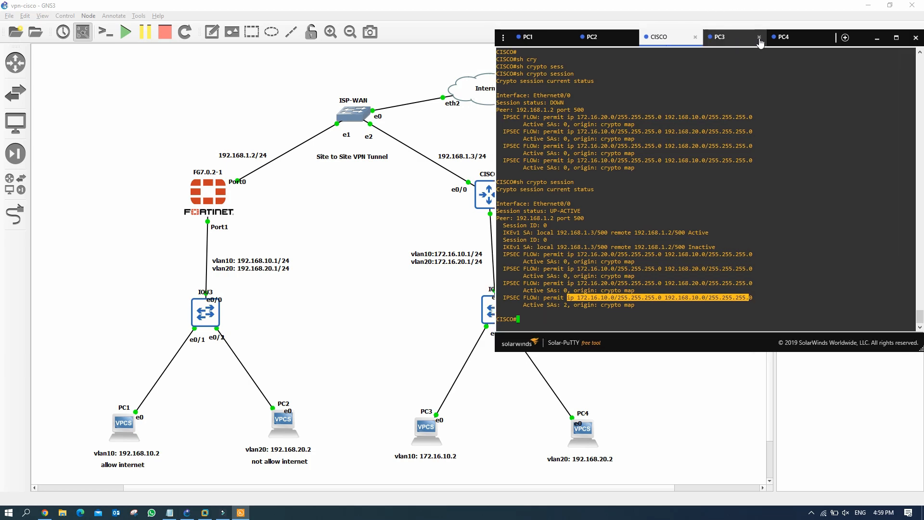
left_click(729, 44)
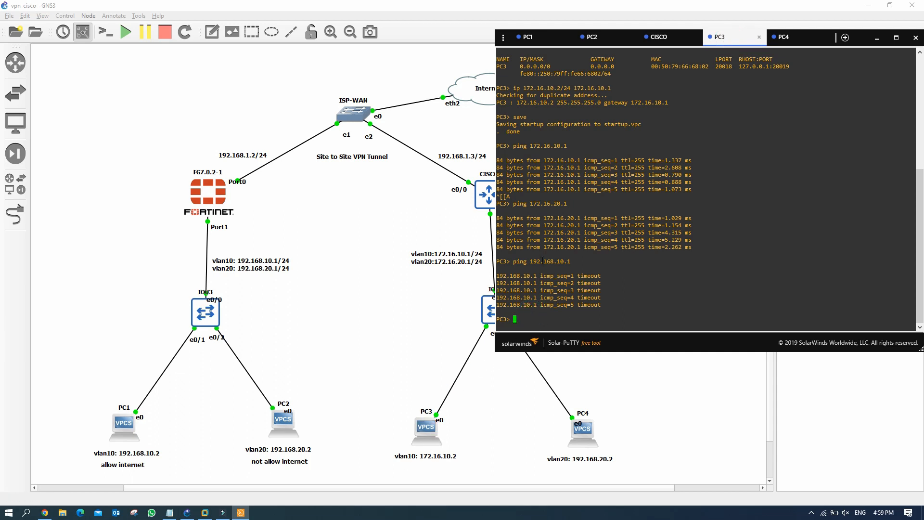
Step: From PC3, ping 192.168.10.1 and then PC1 at 192.168.10.2
left_click_drag(511, 261, 575, 261)
key("super+c")
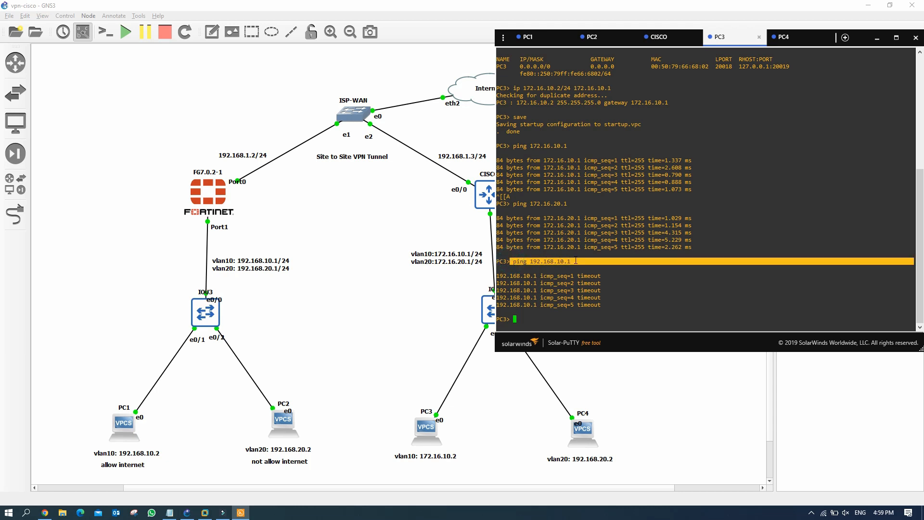
left_click(524, 314)
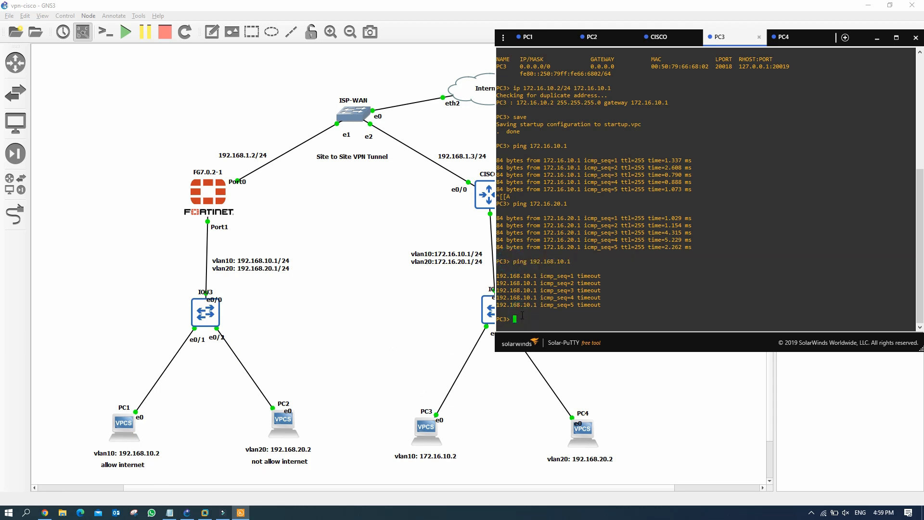
right_click(522, 315)
key("Return")
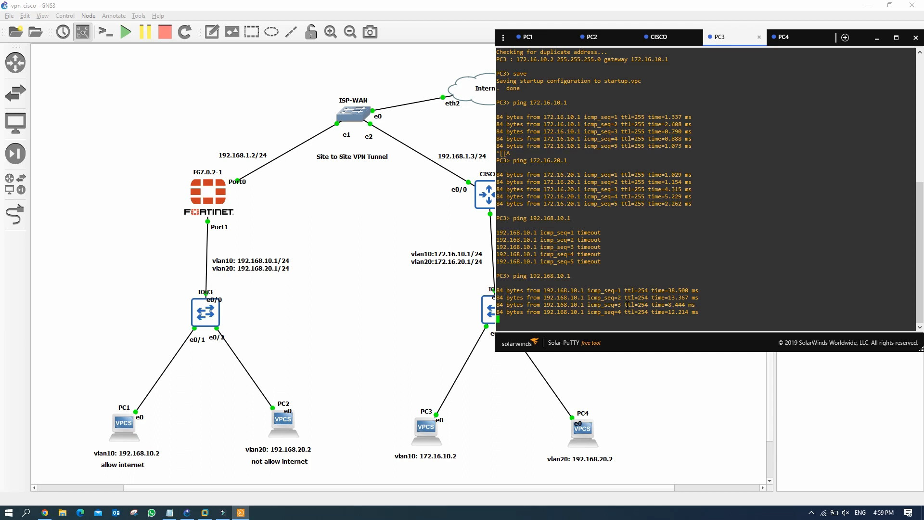
key("Up")
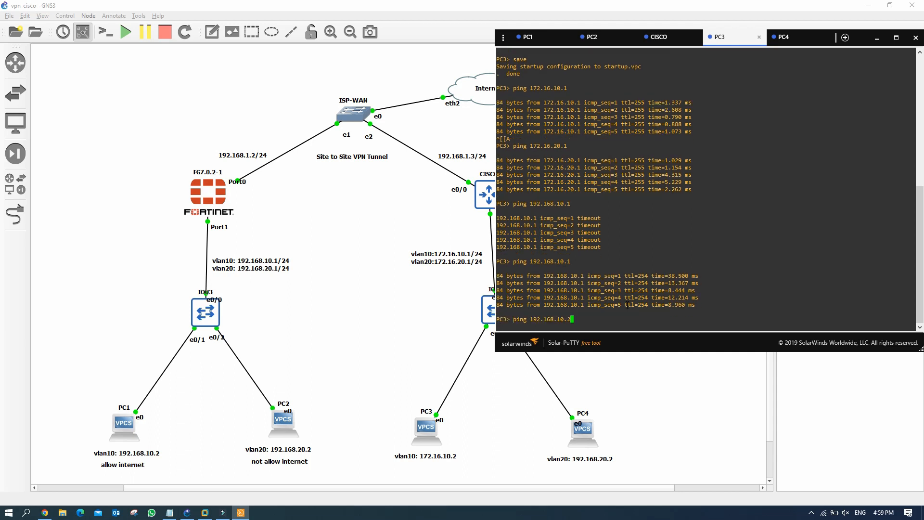
type("2")
key("Return")
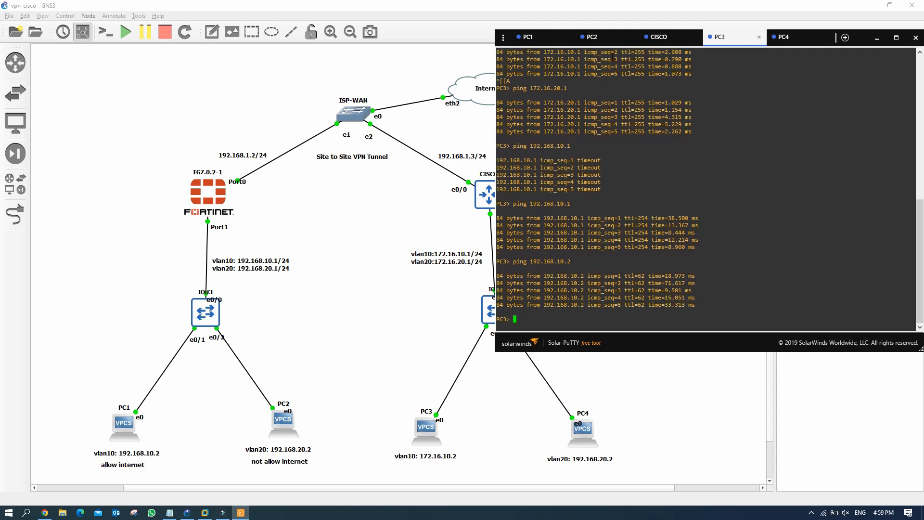
left_click(543, 41)
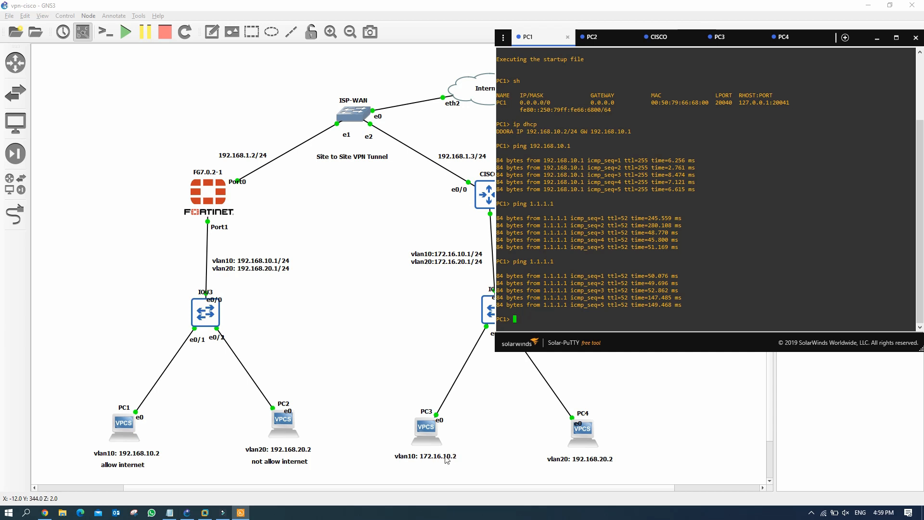
Step: Ping 172.16.10.2 from PC1, then ping 172.16.10.1 from PC2, which times out
type("ping 172.16")
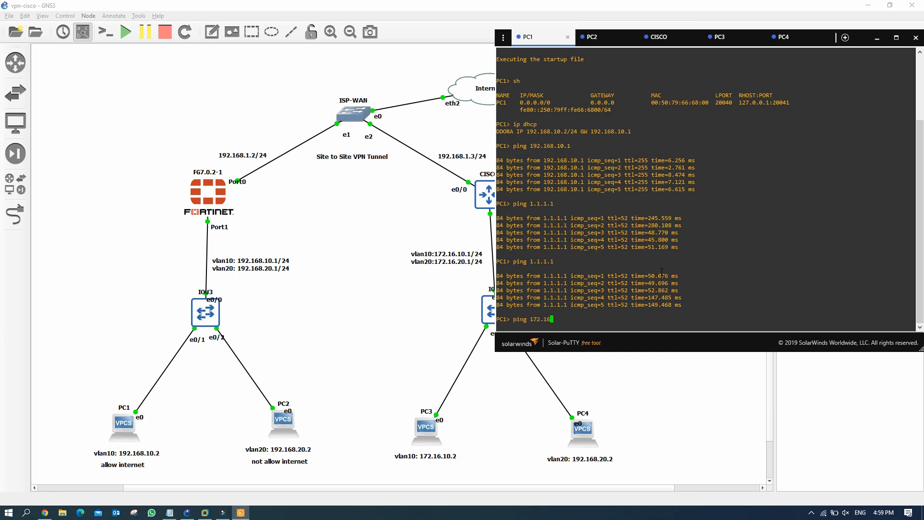
type(".10")
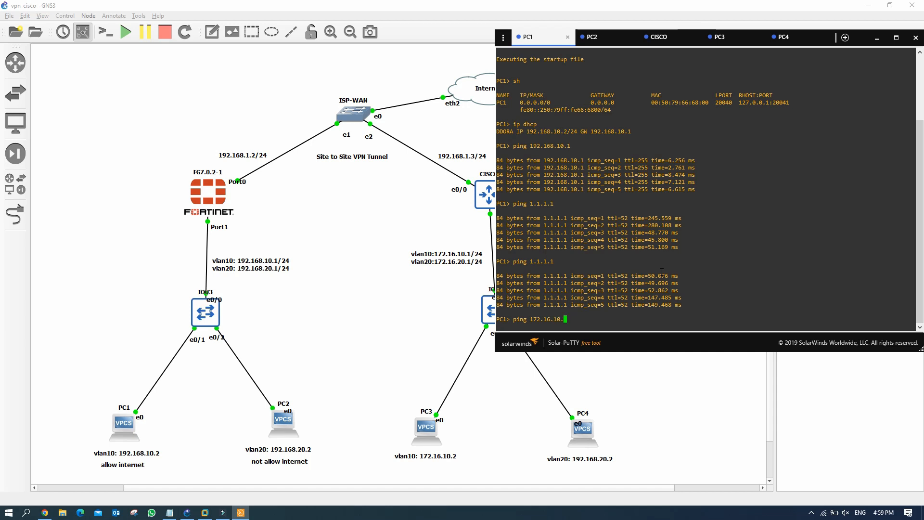
type(".2")
key("Return")
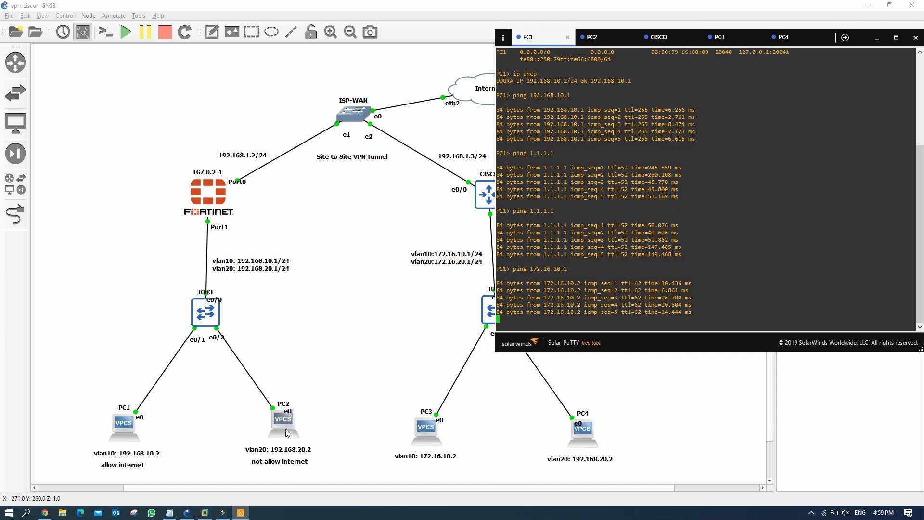
left_click(609, 36)
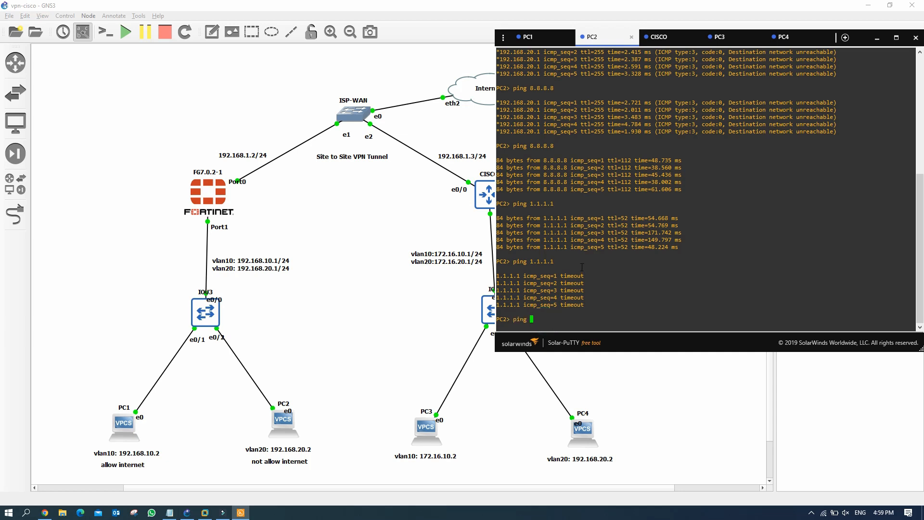
type("ping 172.16.10.1")
key("Return")
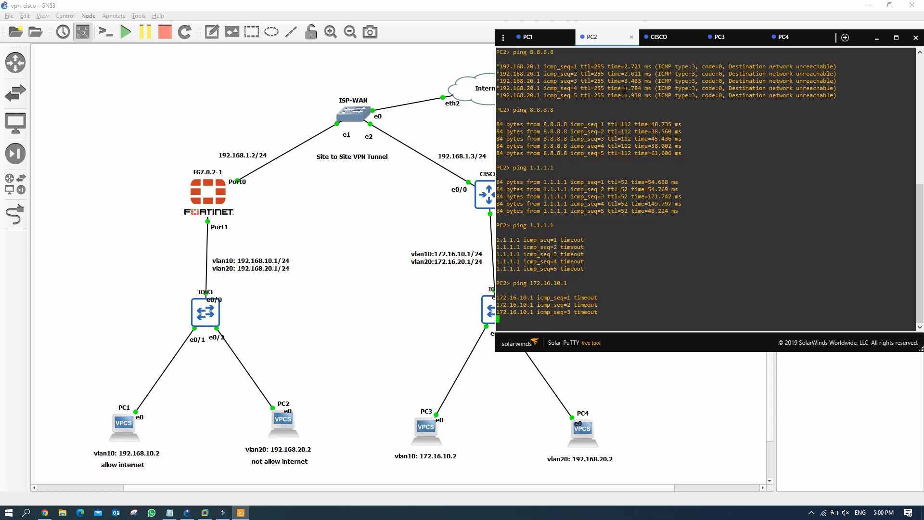
Step: Rerun 'sh crypto session' on the CISCO router console
left_click(674, 42)
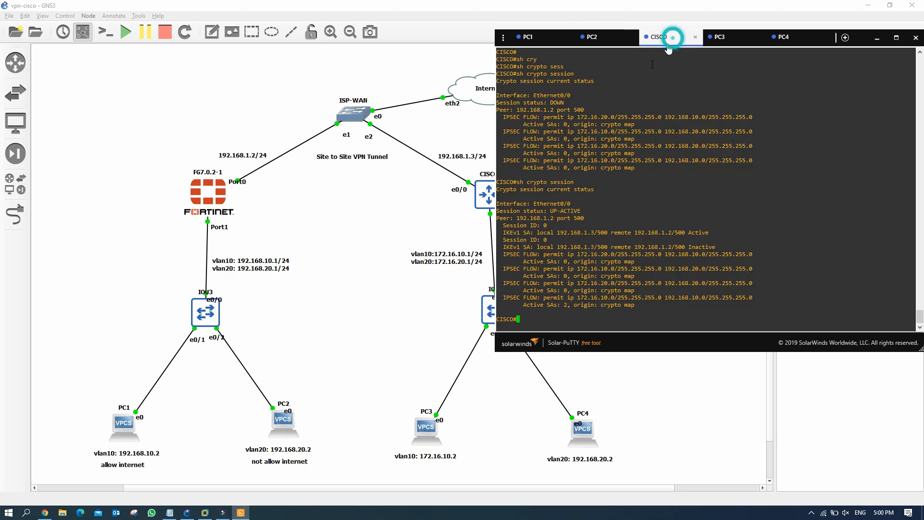
key("Up")
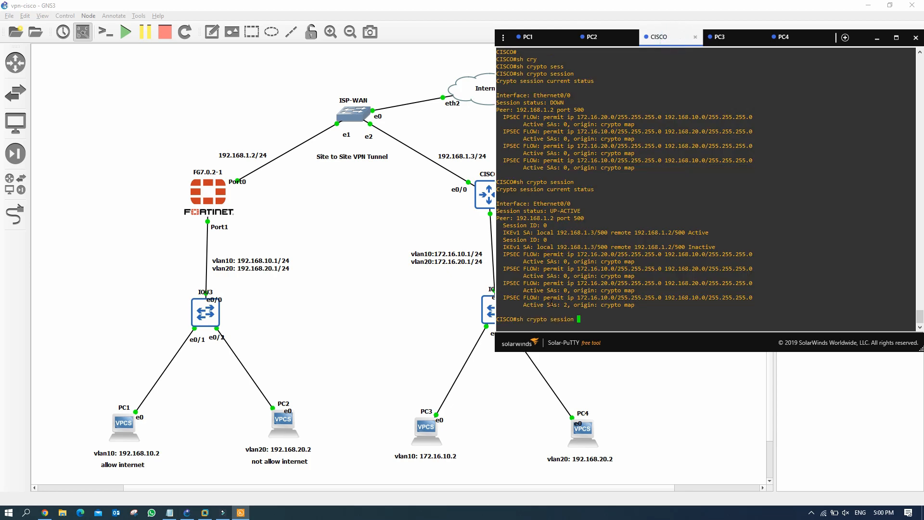
key("Return")
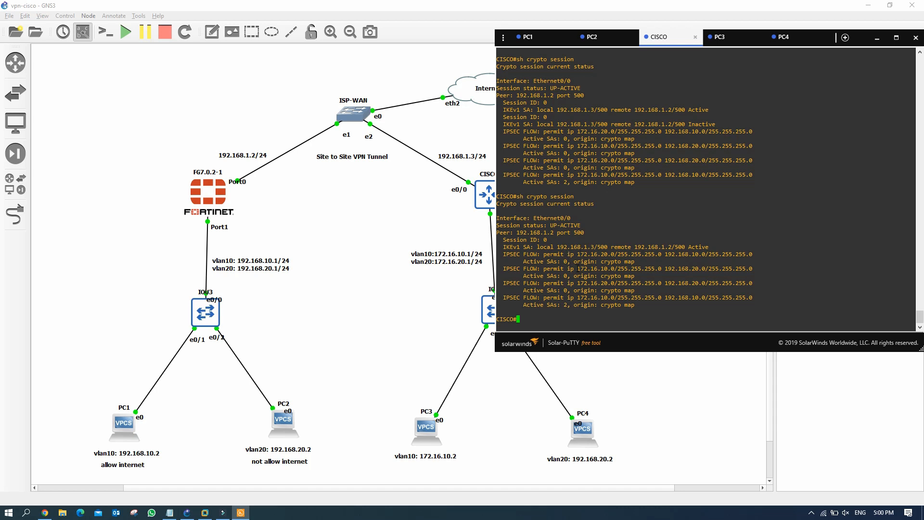
Step: Highlight the UP-ACTIVE 172.16.10.0 to 192.168.20.0 flow with 2 active SAs, then return to GNS3
left_click_drag(578, 269, 631, 283)
left_click_drag(577, 268, 720, 270)
left_click_drag(555, 276, 605, 270)
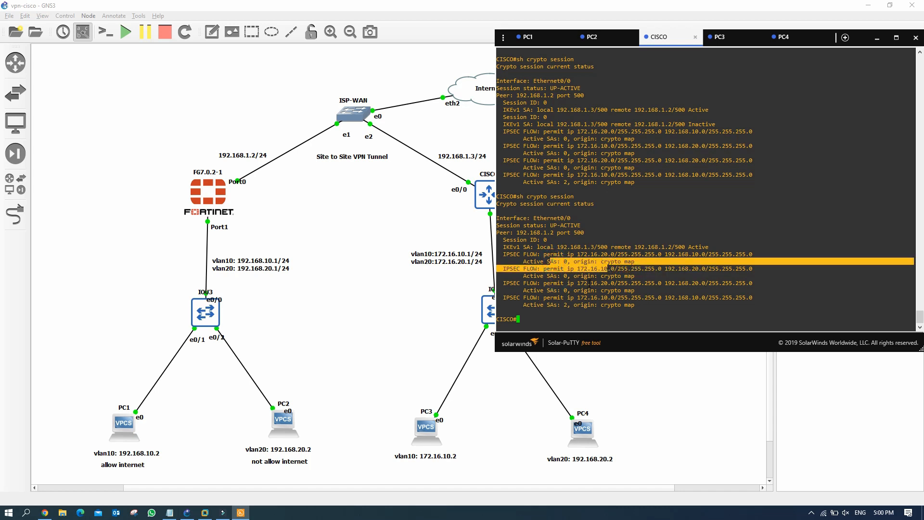
left_click_drag(550, 304, 594, 305)
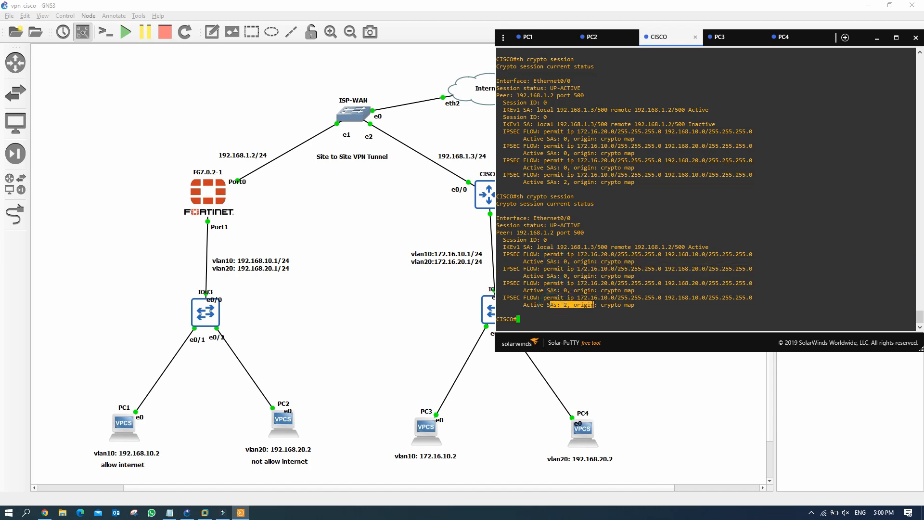
left_click(530, 327)
left_click(363, 231)
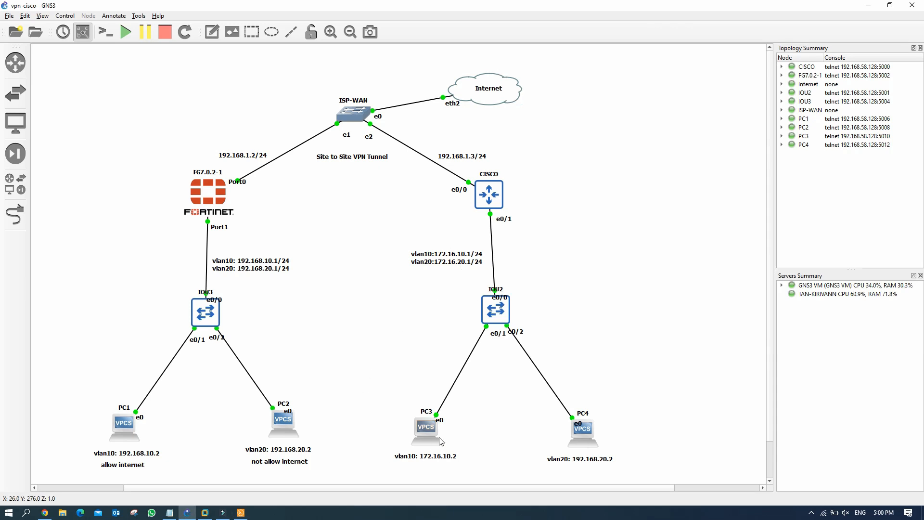
Step: Switch to the FortiGate GUI with cisco-vpn tunnel Up and open Policy & Objects > Firewall Policy
left_click(45, 513)
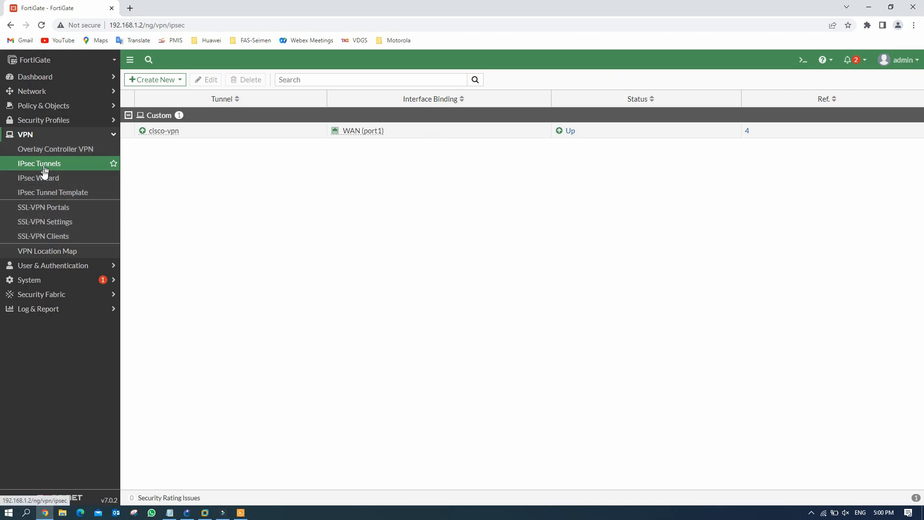
left_click(40, 106)
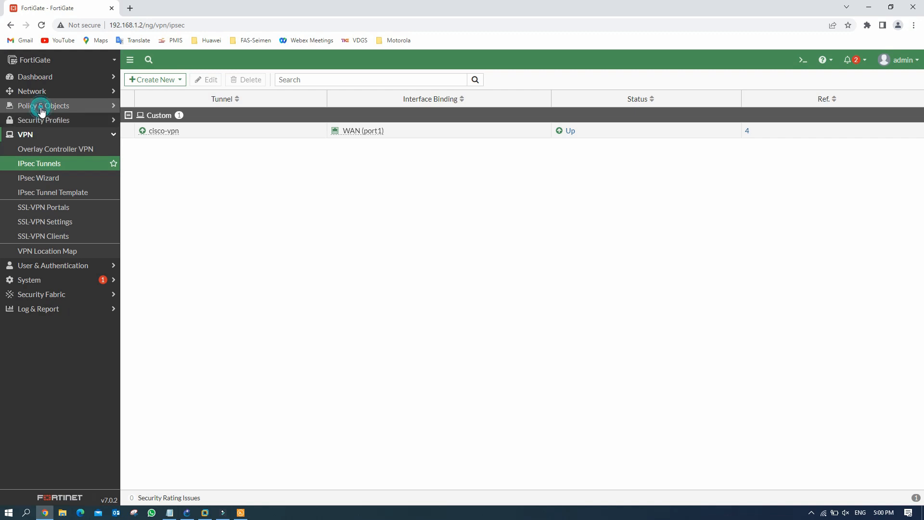
left_click(39, 120)
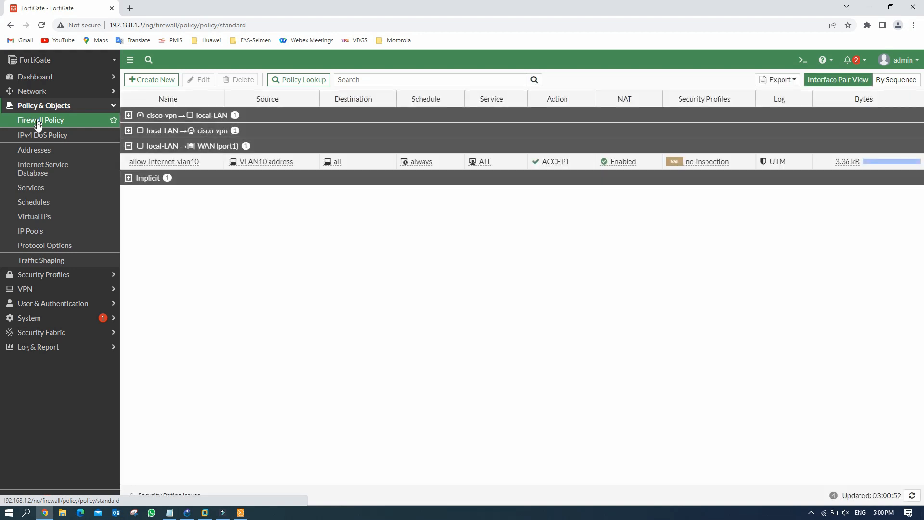
Step: Expand the cisco-vpn→local-LAN and local-LAN→cisco-vpn policy groups to show both ACCEPT policies
left_click(169, 119)
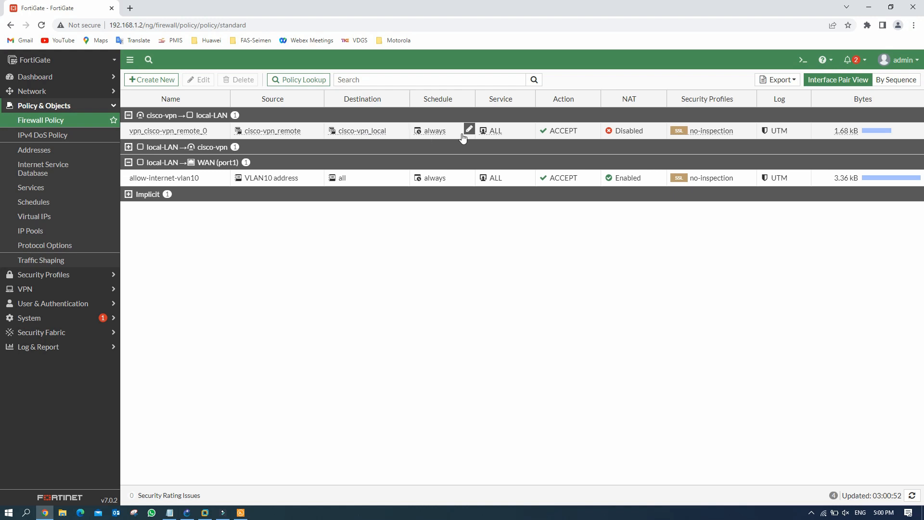
left_click(168, 148)
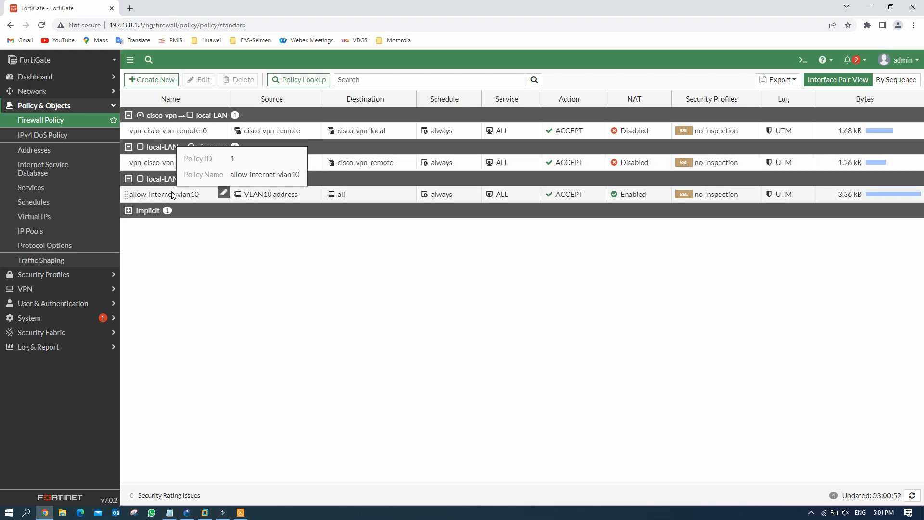
left_click(52, 93)
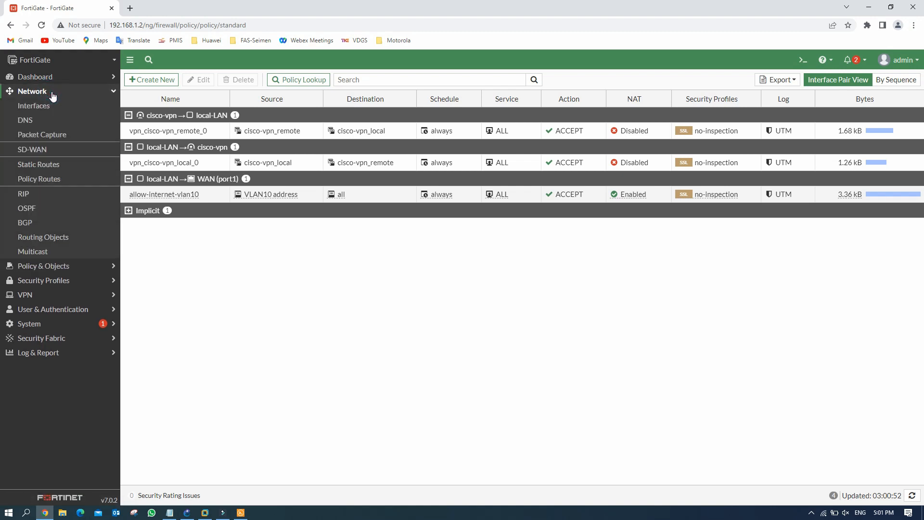
Step: Inspect the 0.0.0.0/0 default route and the cisco-vpn_remote tunnel and Blackhole static routes
left_click(48, 166)
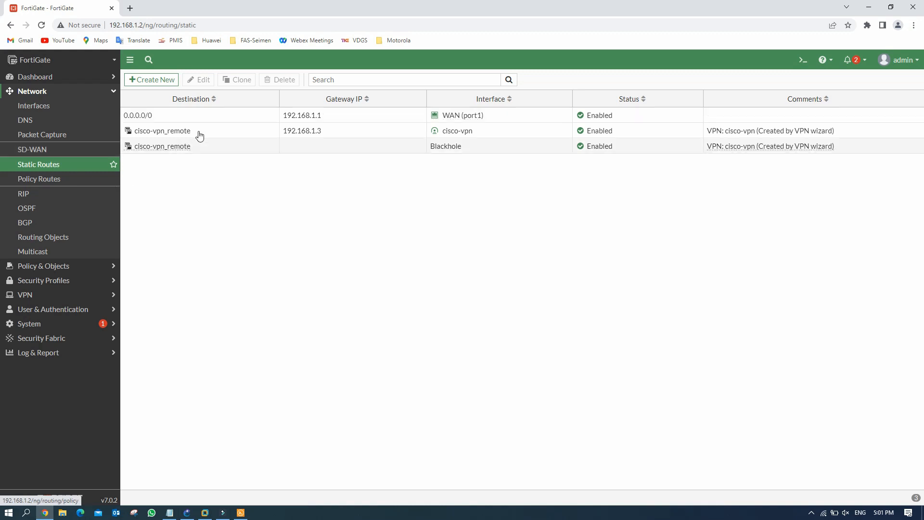
left_click(233, 118)
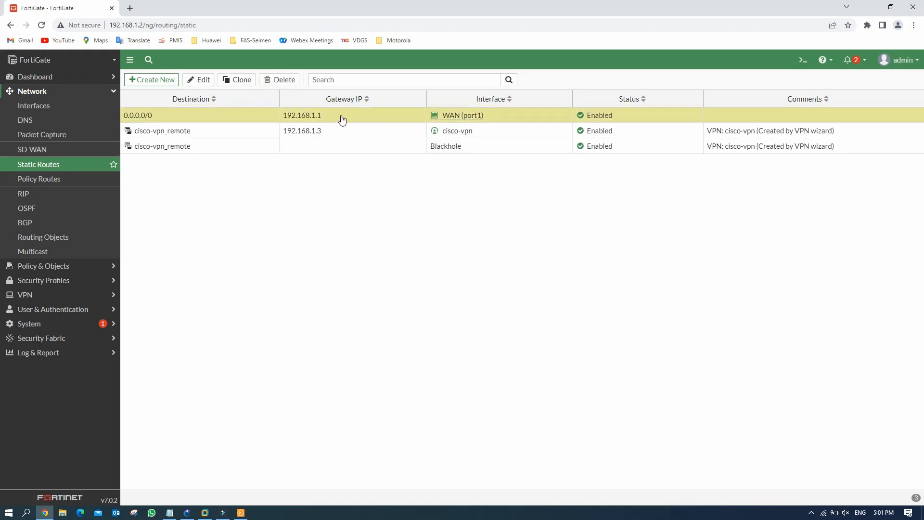
left_click(227, 133)
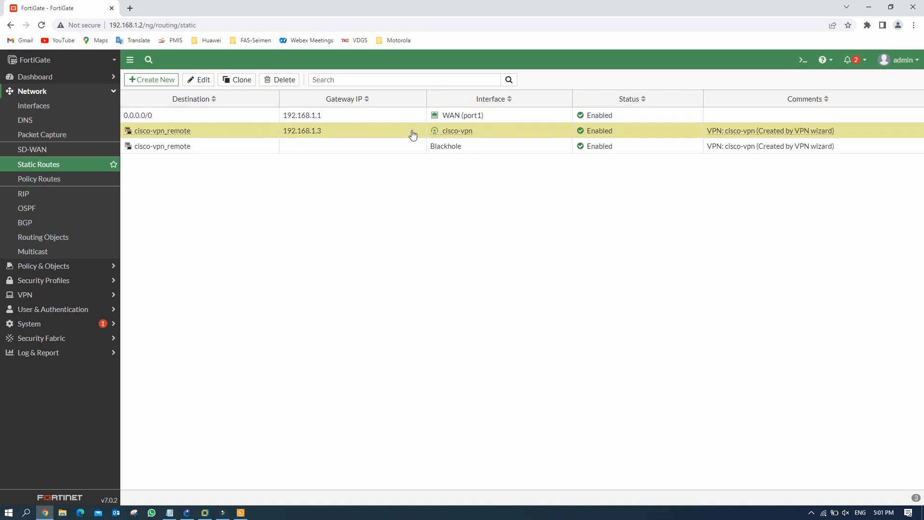
left_click(310, 146)
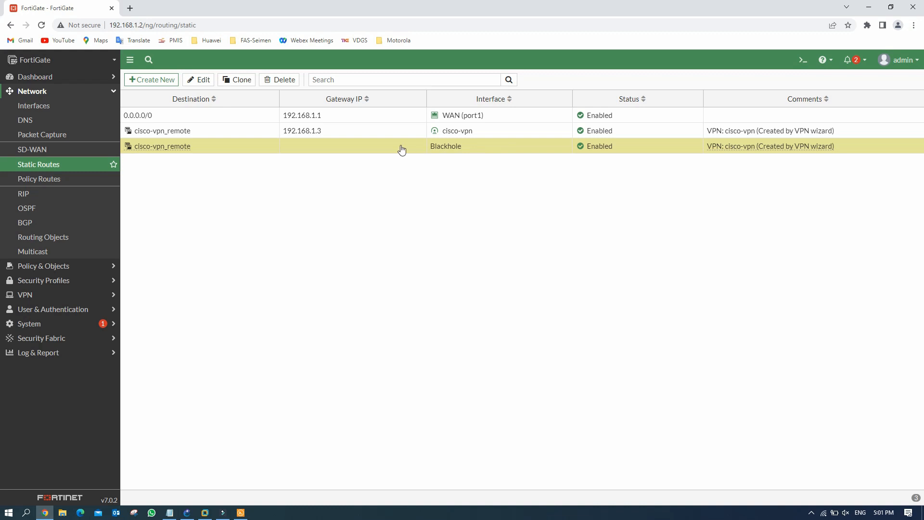
left_click(354, 204)
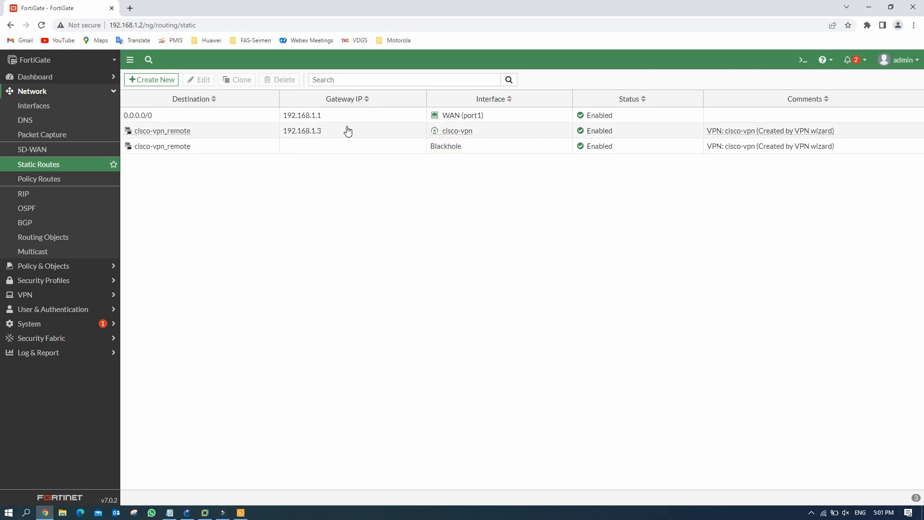
left_click(34, 110)
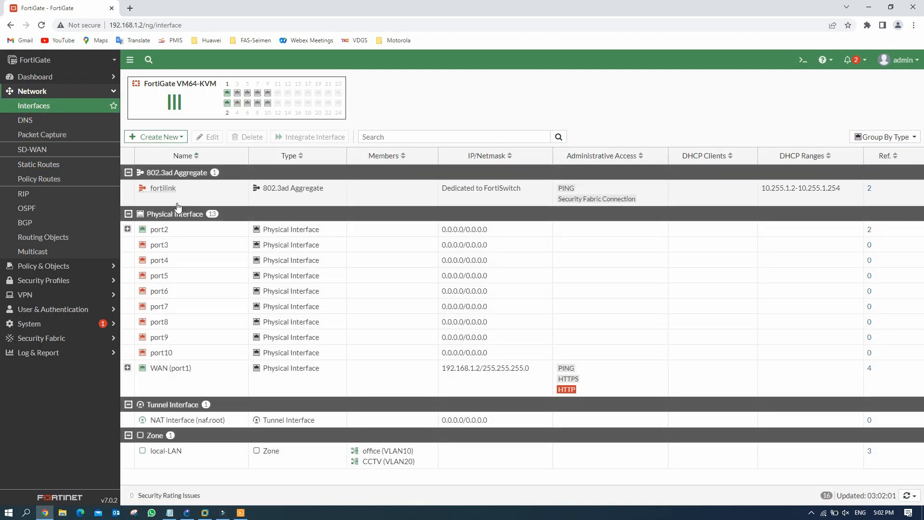
Step: Expand port2's VLAN10/VLAN20 subinterfaces and WAN (port1)'s cisco-vpn tunnel interface in the Interfaces list
left_click(128, 229)
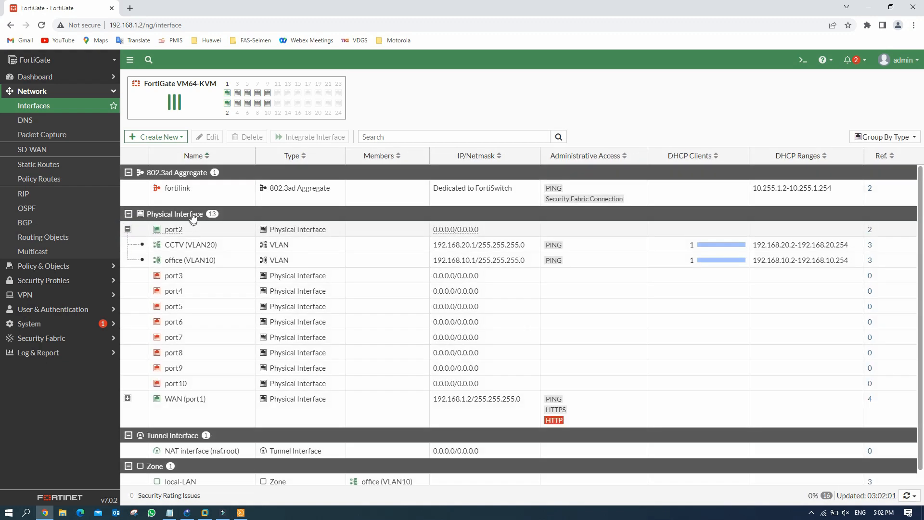
scroll(208, 339, "down", 1)
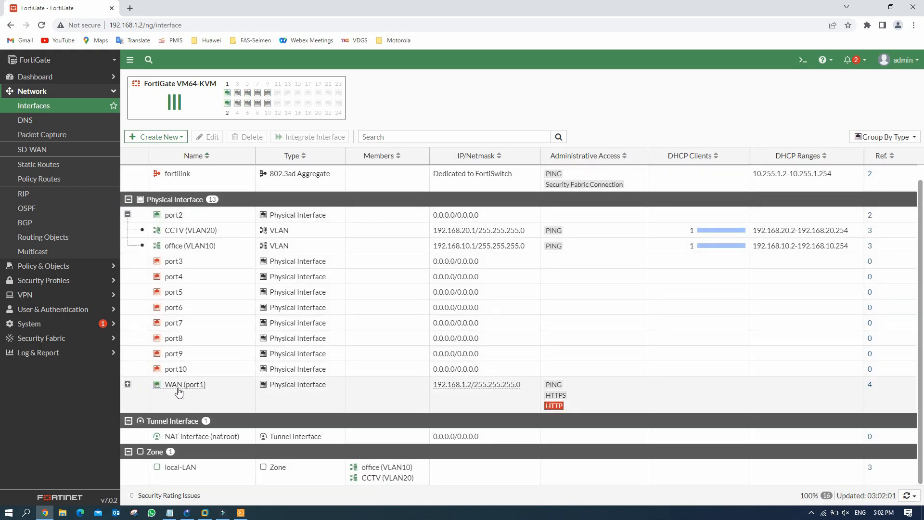
left_click(128, 385)
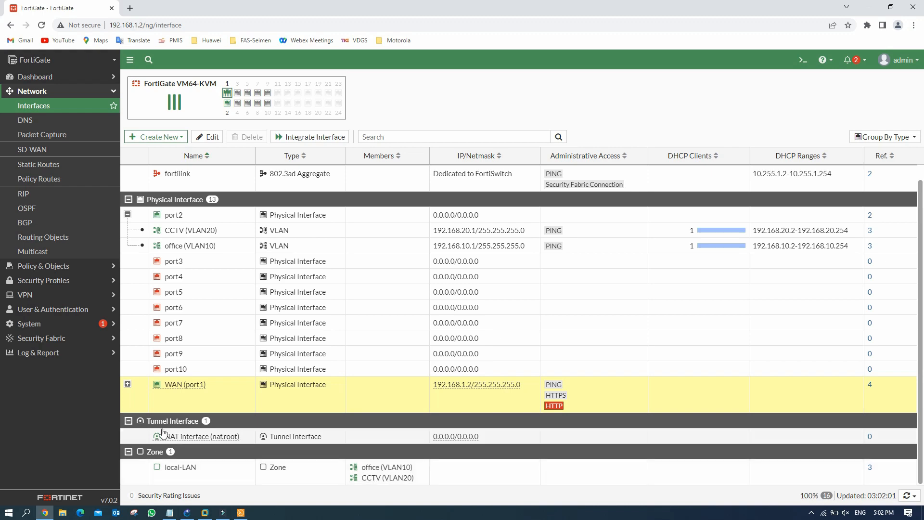
left_click(128, 383)
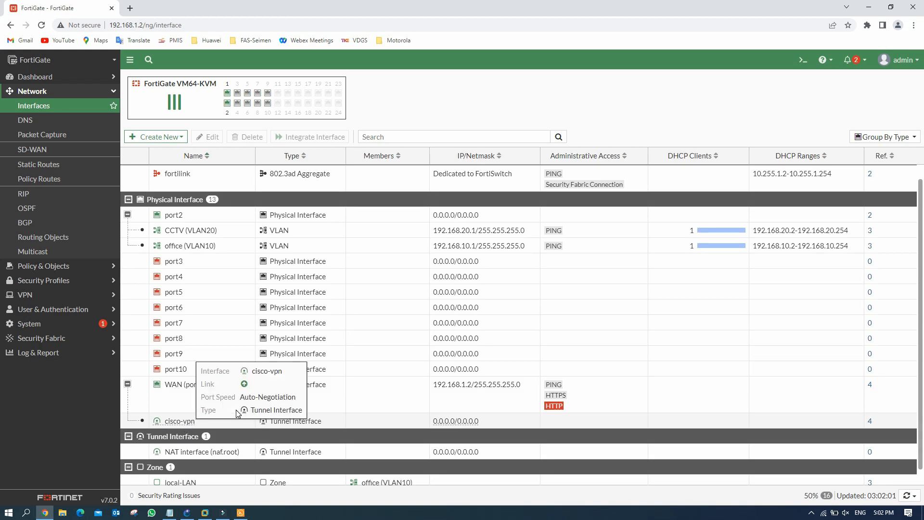
scroll(385, 409, "down", 1)
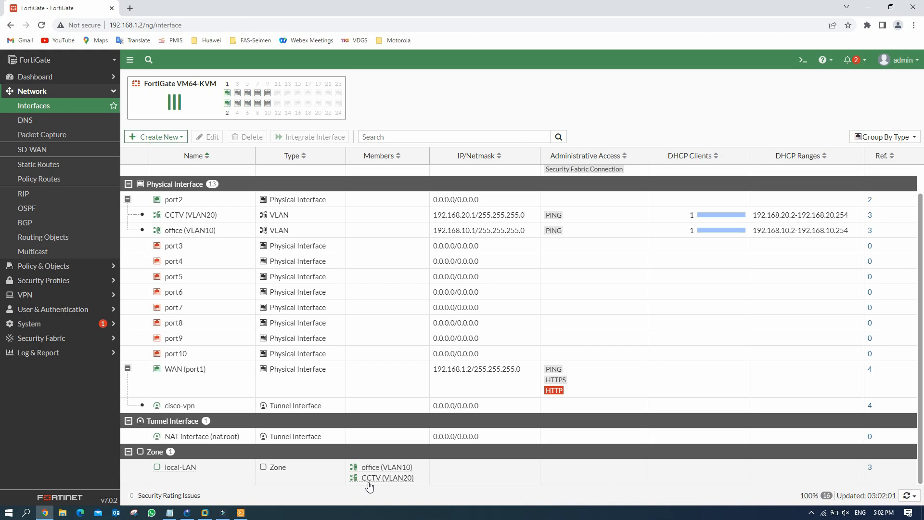
scroll(316, 424, "up", 1)
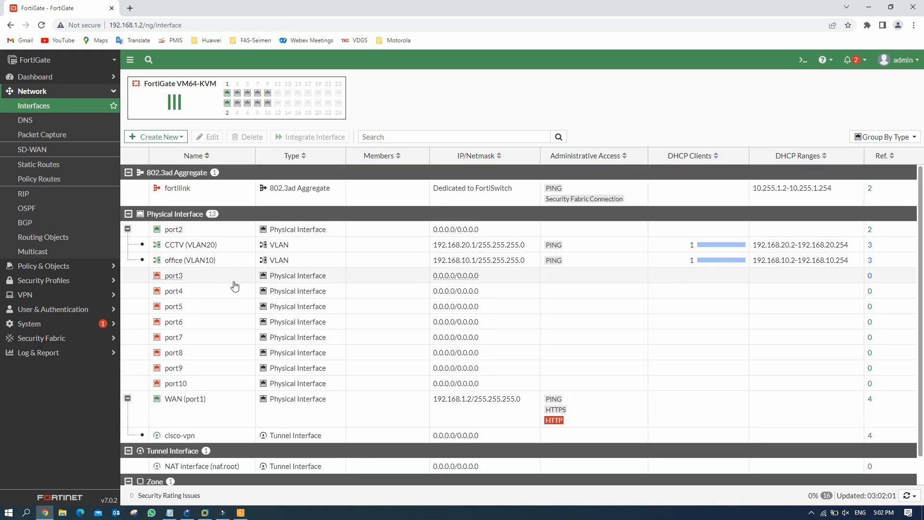
scroll(236, 291, "down", 1)
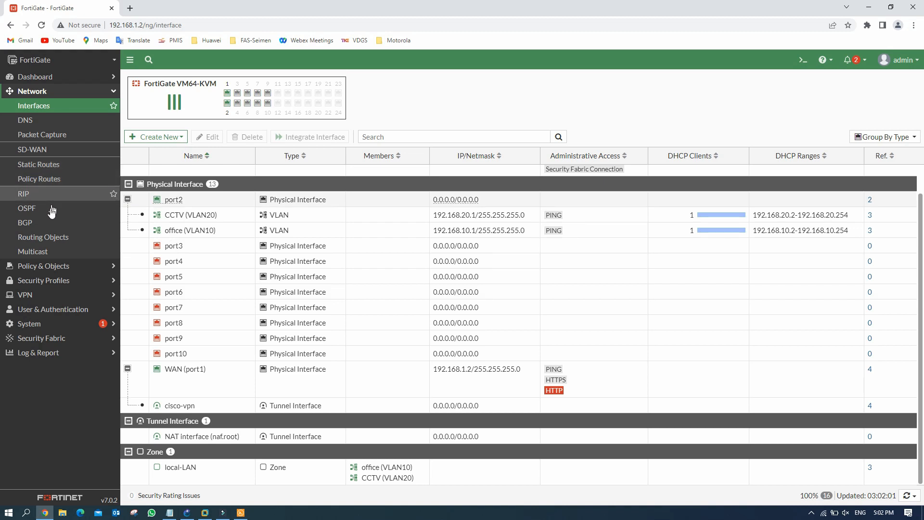
left_click(45, 265)
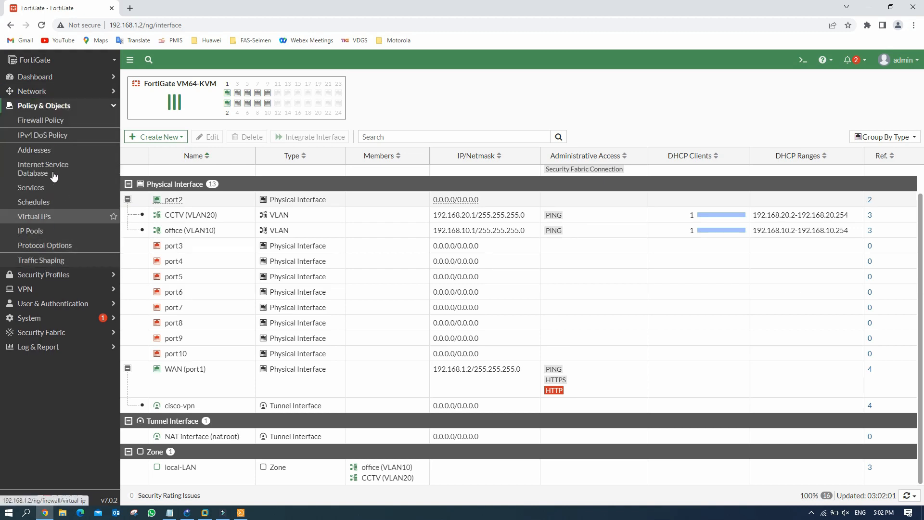
Step: Reopen Firewall Policy and view the cisco-vpn_remote and cisco-vpn_local address group info cards
left_click(63, 121)
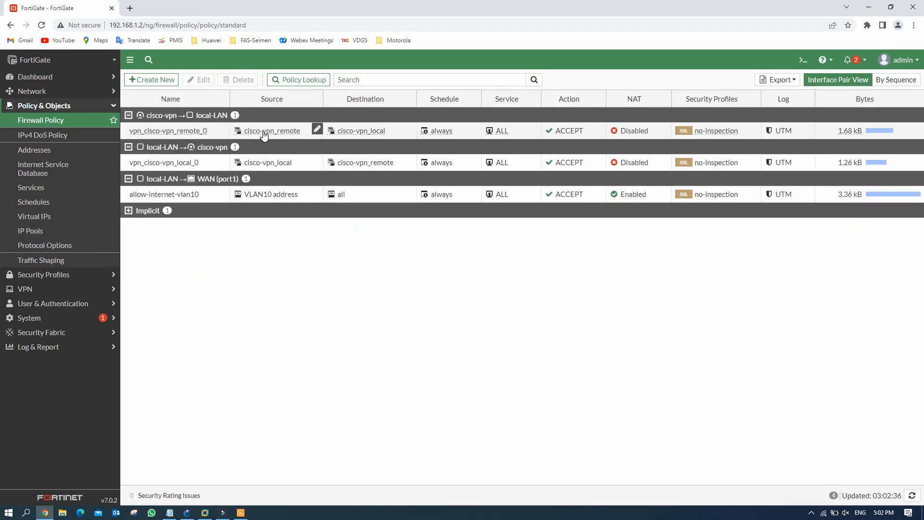
mouse_move(264, 135)
mouse_move(365, 130)
Step: Check the cisco-vpn local and remote subnet addresses and groups, then return to Firewall Policy and GNS3
left_click(45, 158)
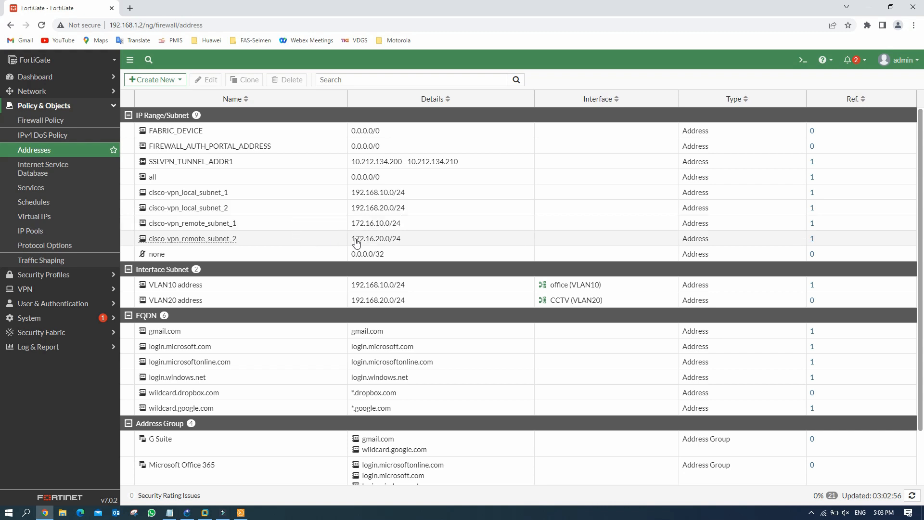
scroll(313, 255, "down", 2)
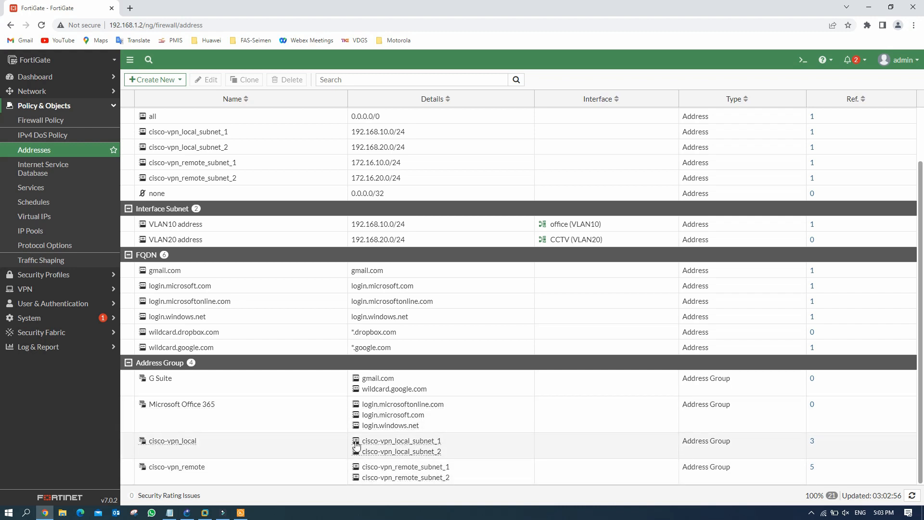
left_click(55, 121)
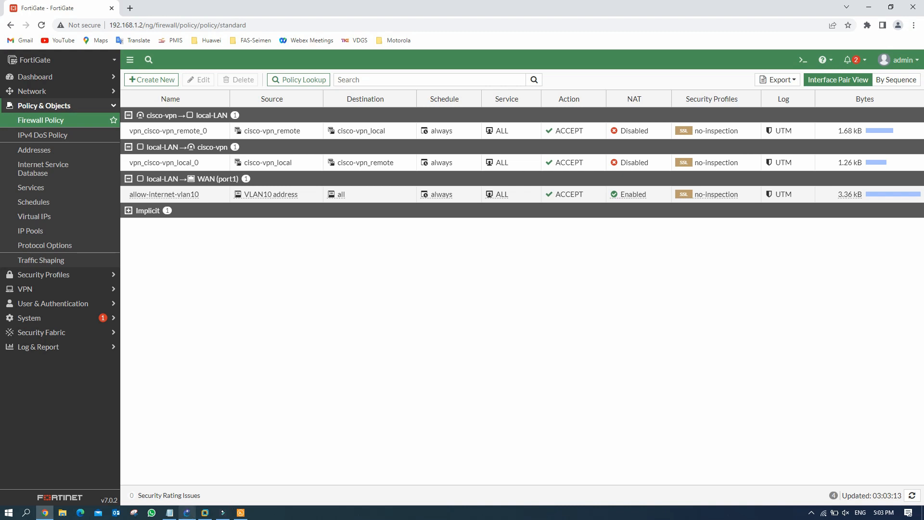
left_click(186, 512)
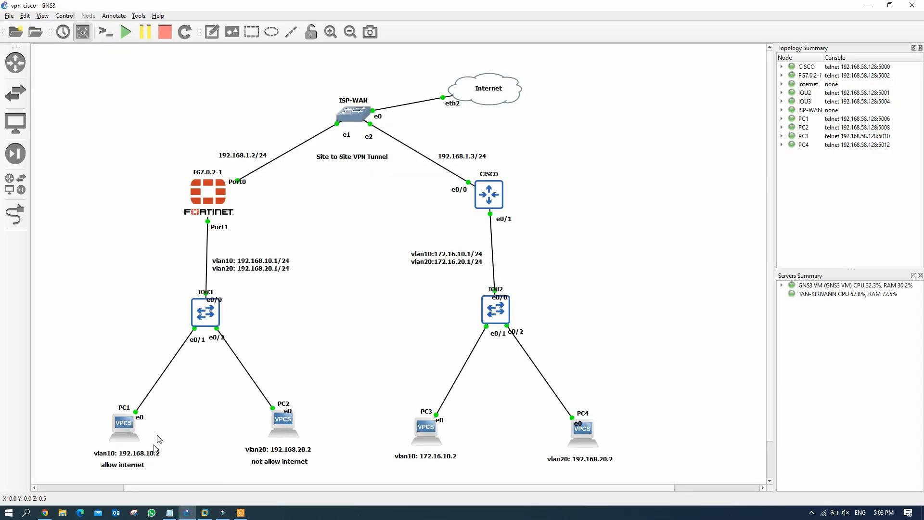